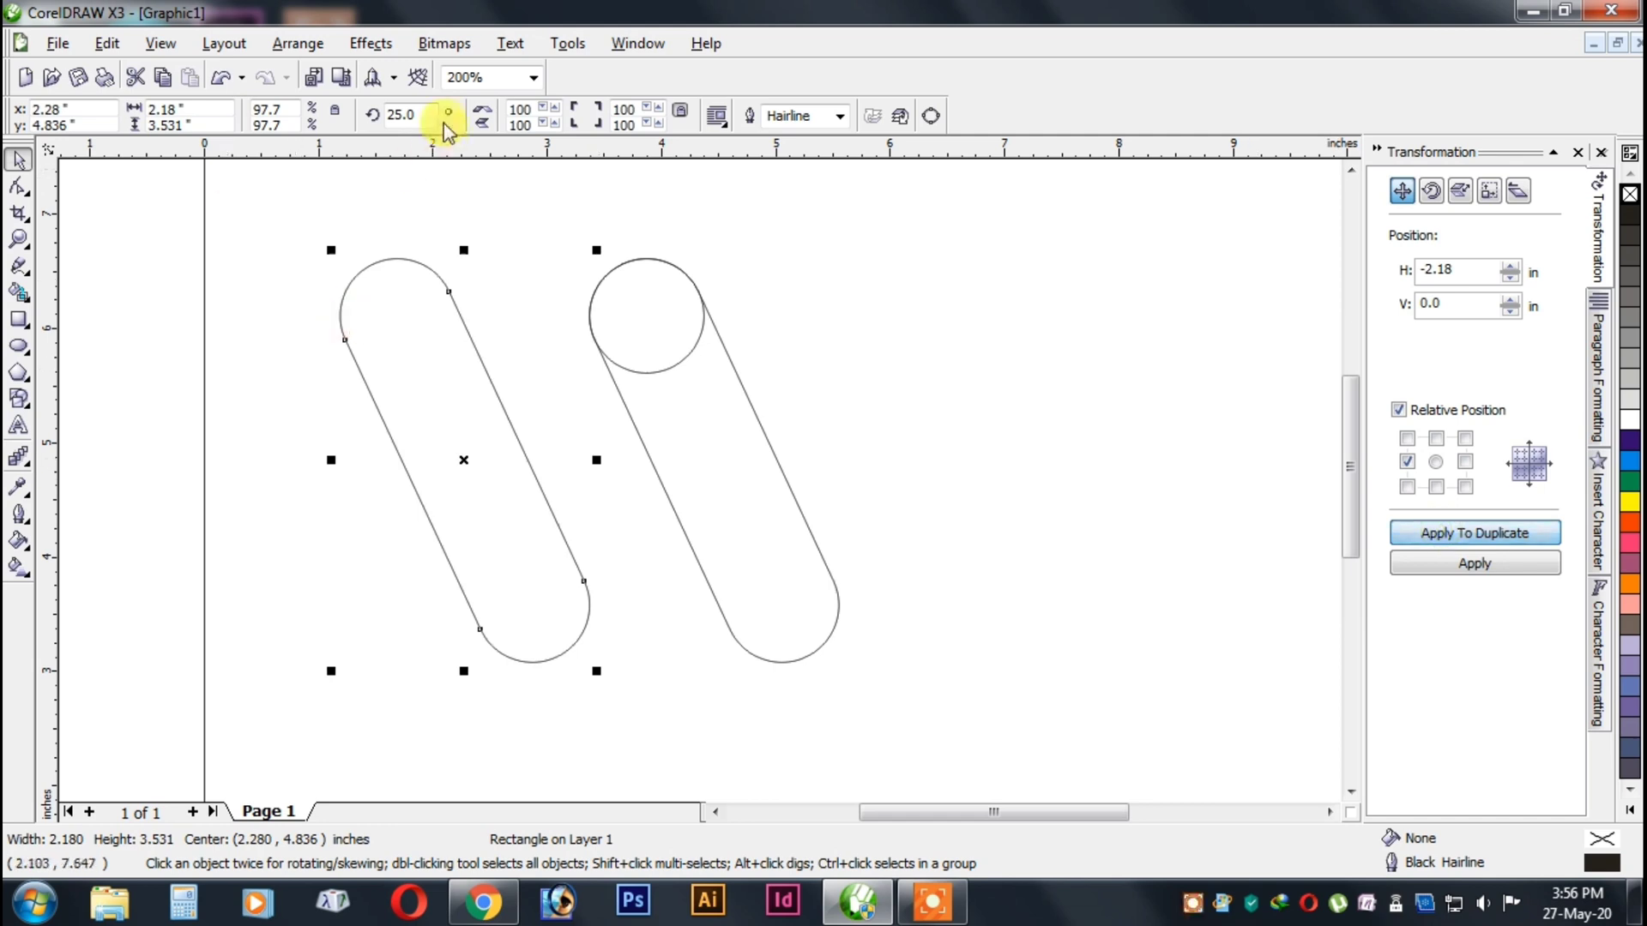
# Mirror the copied slanted capsule horizontally and align its right edge with the circle's right edge to form an A shape.
pyautogui.click(483, 110)
pyautogui.click(763, 422)
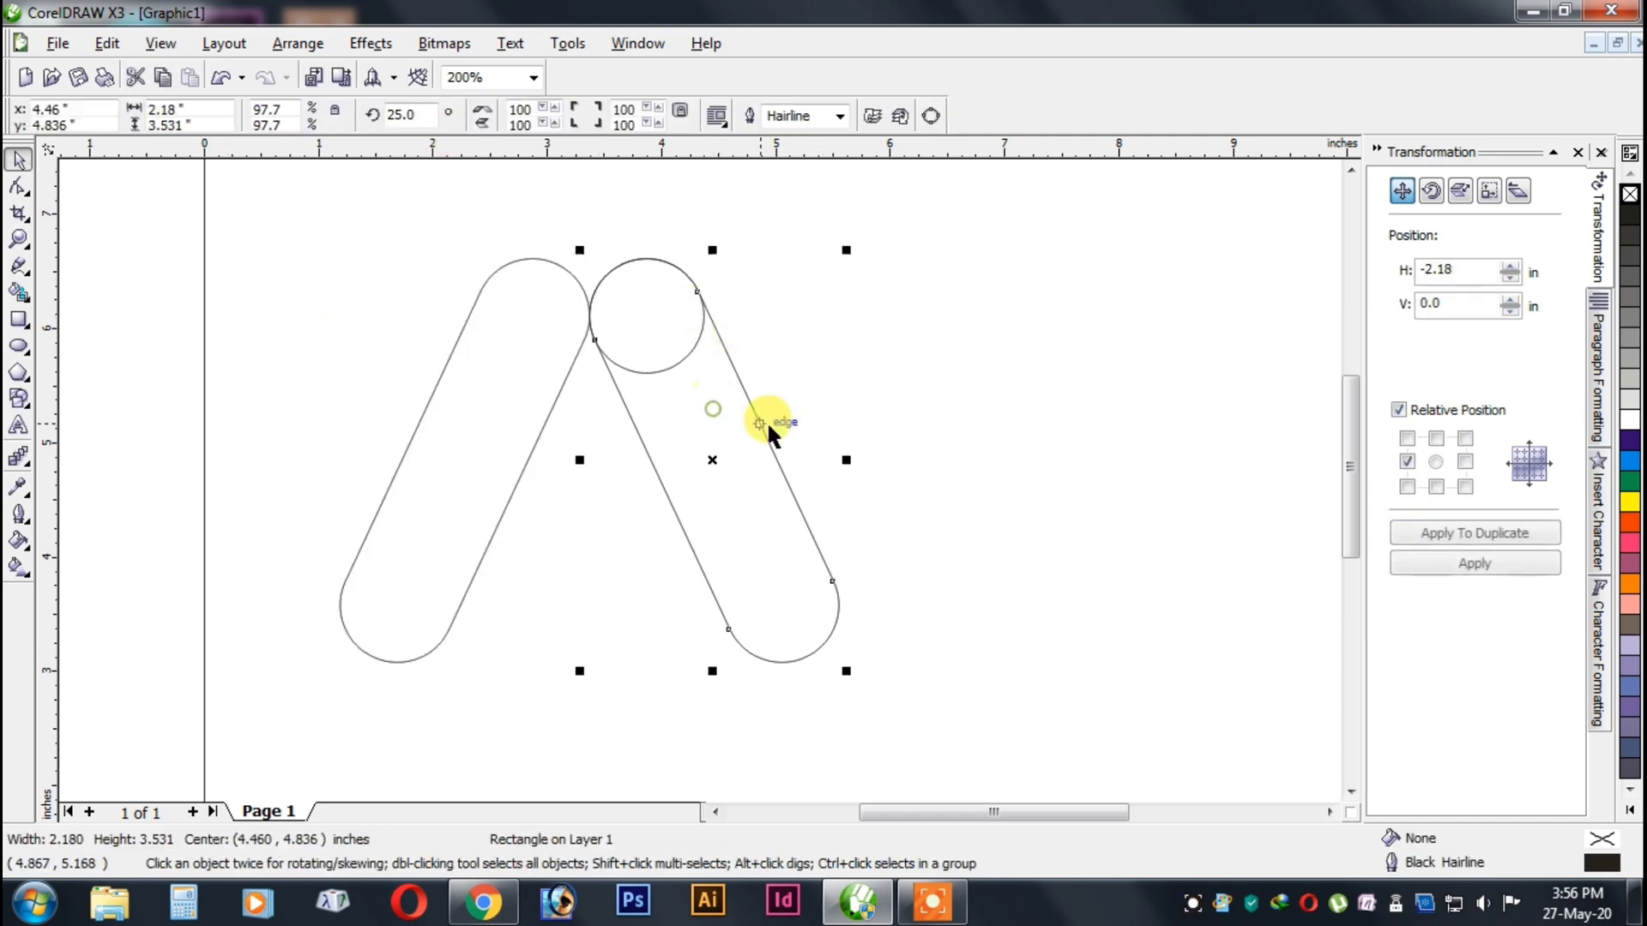
pyautogui.click(522, 369)
pyautogui.keyDown('shift'); pyautogui.click(648, 337); pyautogui.keyUp('shift')
pyautogui.press('b')
pyautogui.press('c')
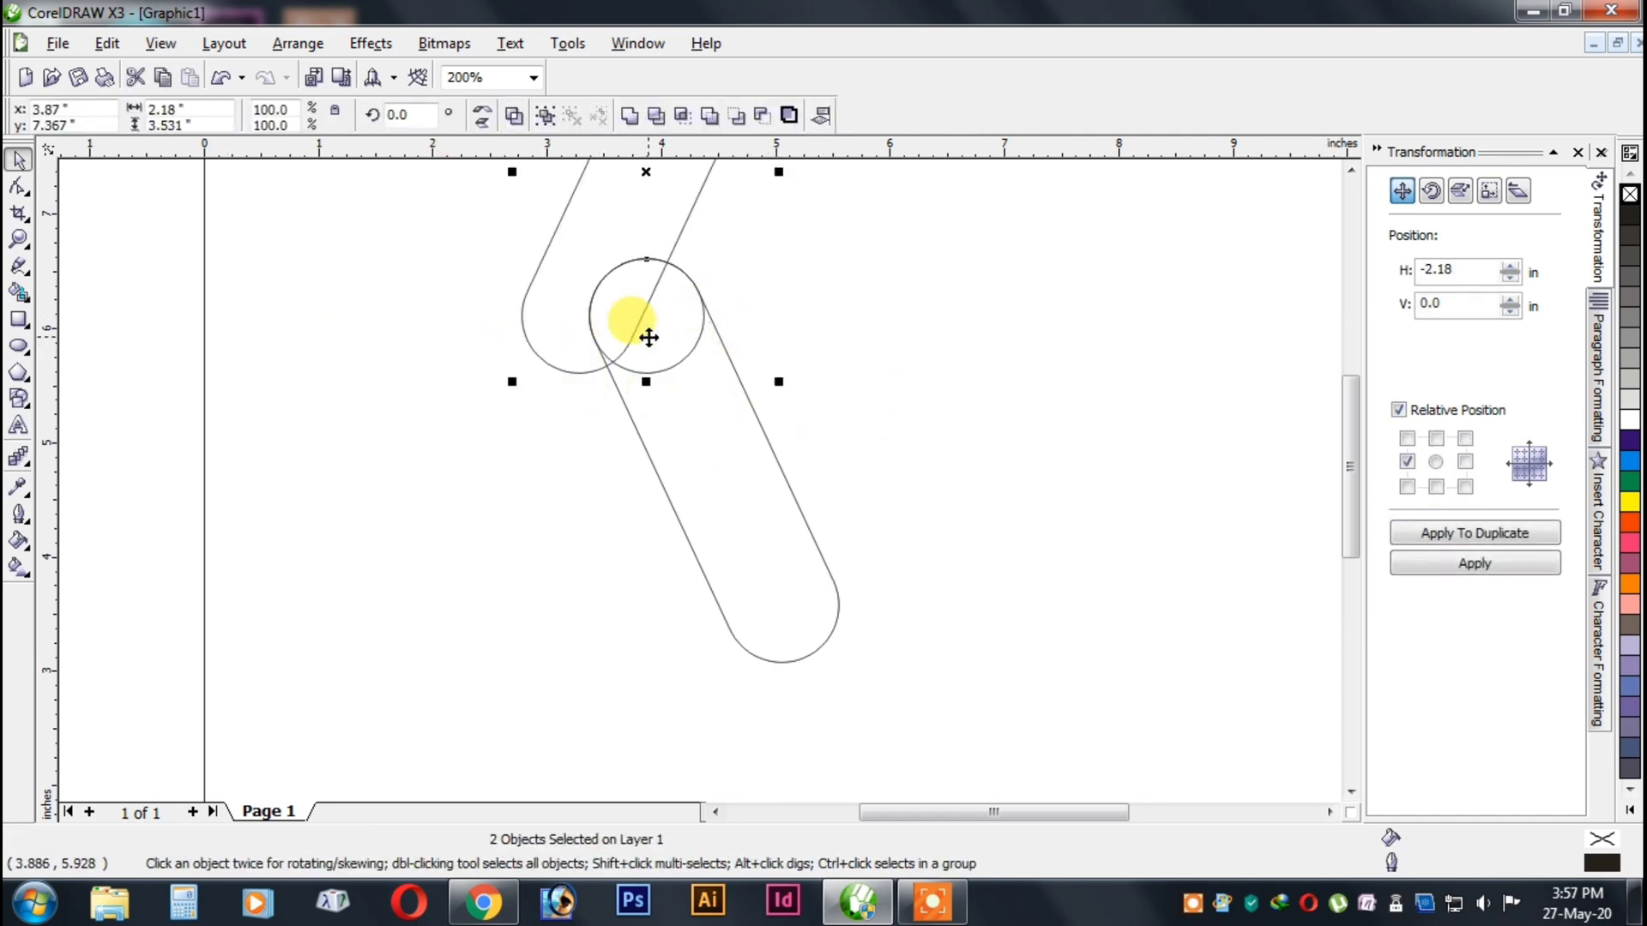
pyautogui.hotkey('ctrl', 'z')
pyautogui.hotkey('ctrl', 'z')
pyautogui.press('l')
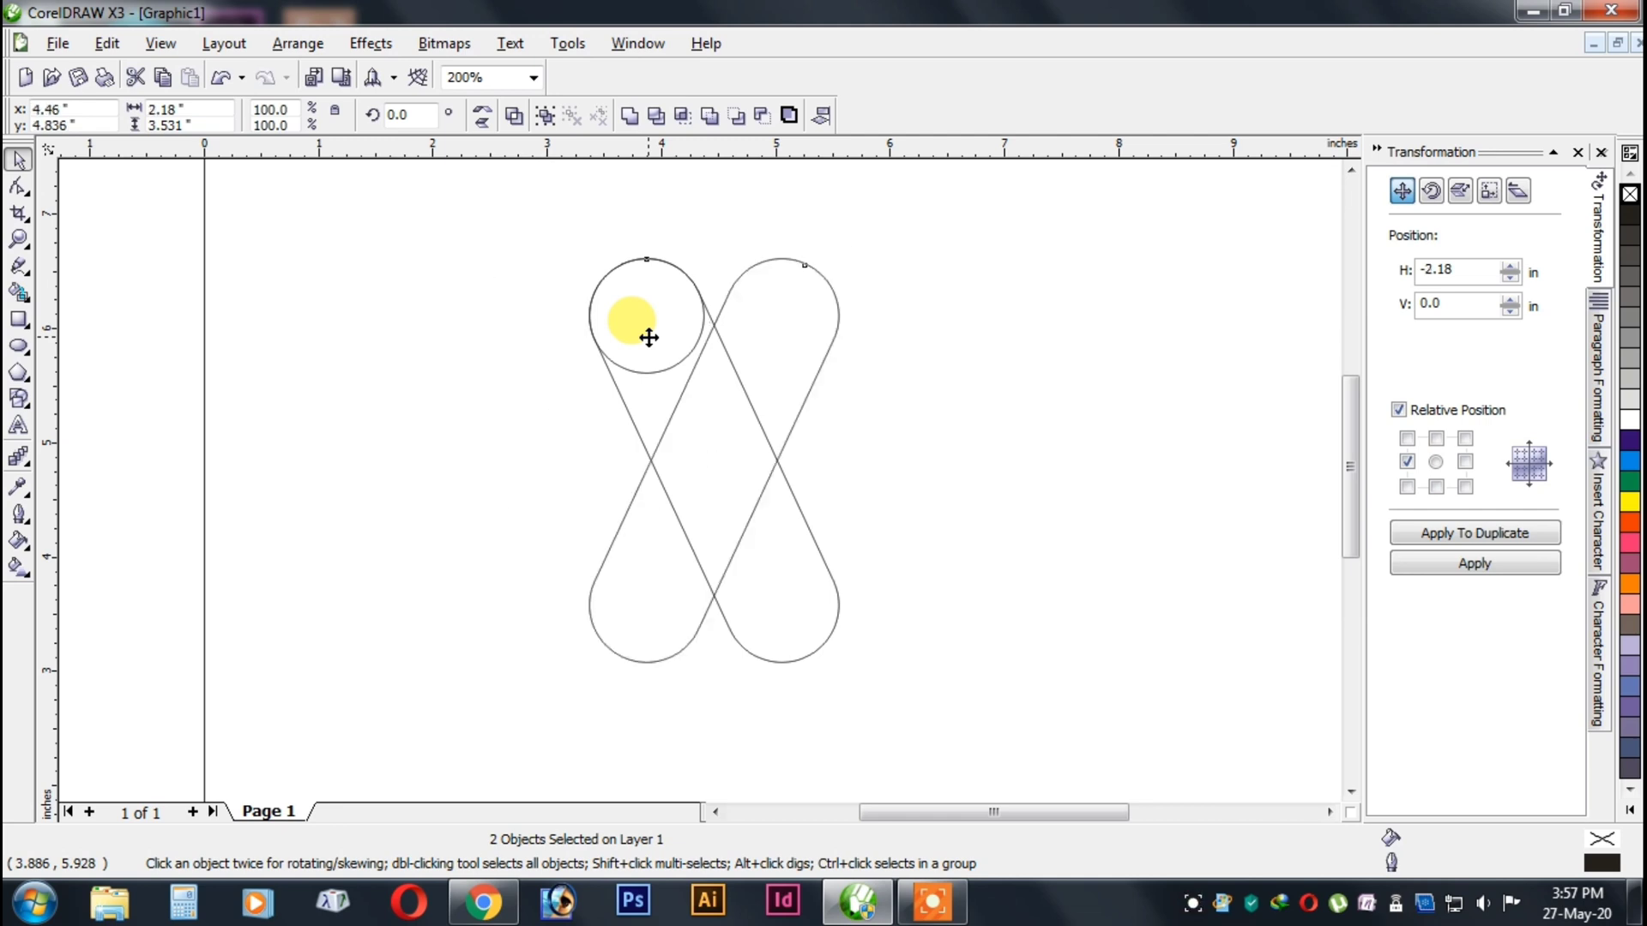
pyautogui.press('r')
pyautogui.click(934, 377)
# Draw a horizontal rectangle about 5.3 by 0.49 in beside the A shape and fully round its corners.
pyautogui.press('F3')
pyautogui.moveTo(556, 449); pyautogui.dragTo(1001, 723)
pyautogui.scroll(1, 915, 575)
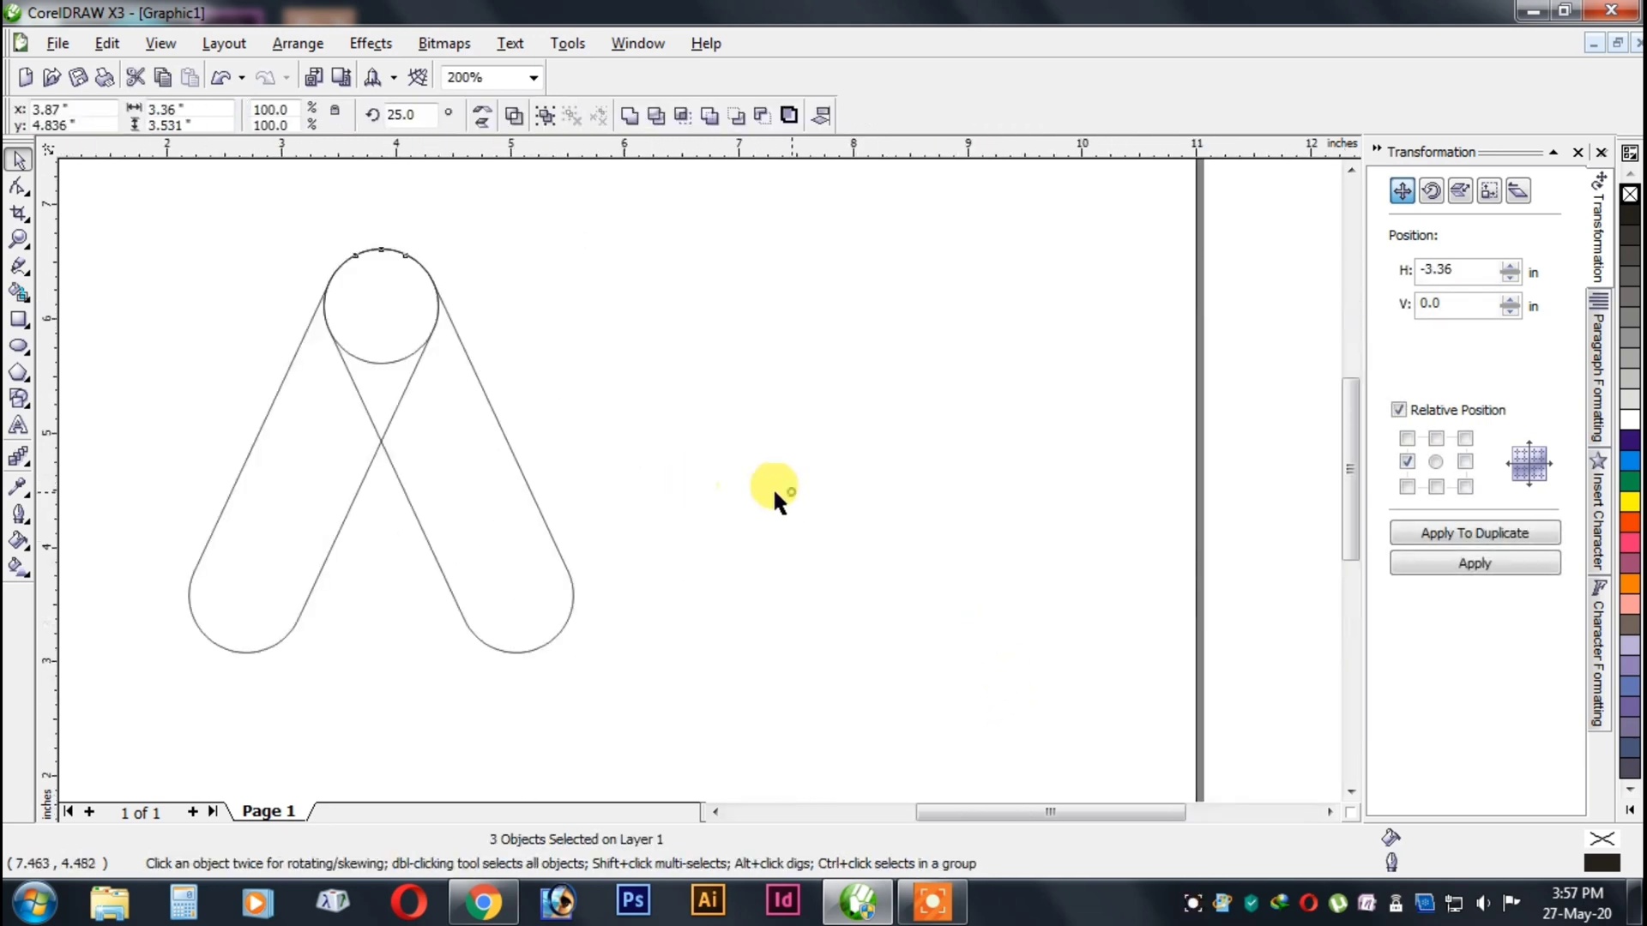
pyautogui.click(790, 491)
pyautogui.click(19, 320)
pyautogui.moveTo(495, 255); pyautogui.dragTo(1102, 310)
pyautogui.click(19, 185)
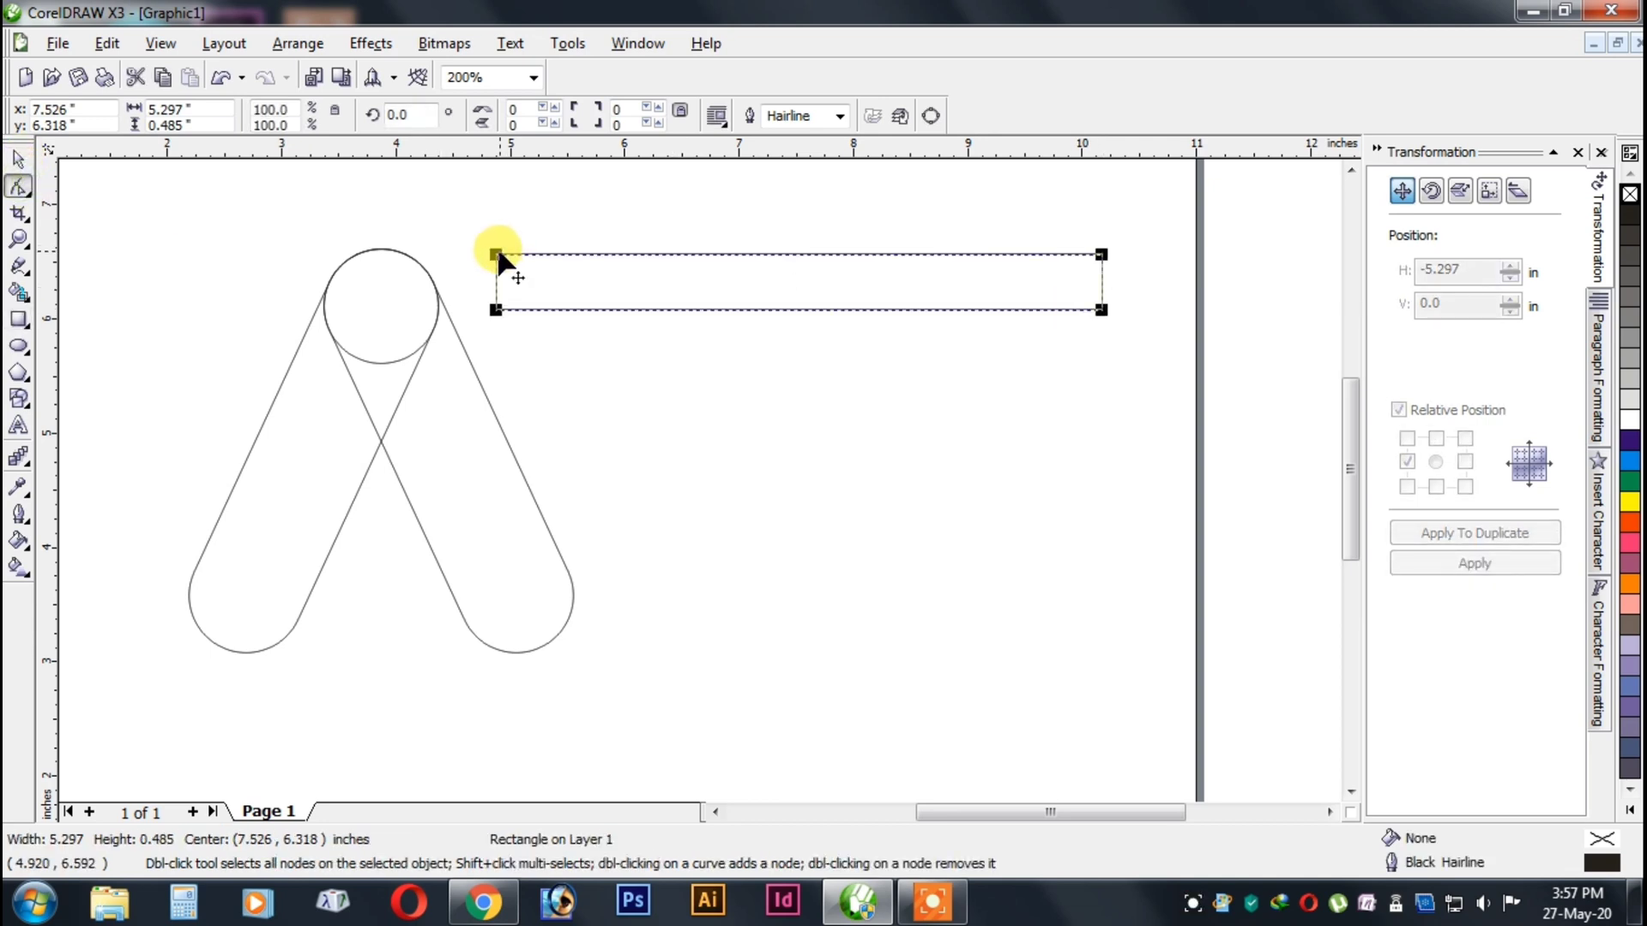
pyautogui.moveTo(497, 255); pyautogui.dragTo(524, 255)
# Convert the rounded bar to curves and place two overlapping copies directly below it with a vertical offset of -0.485 in.
pyautogui.click(15, 162)
pyautogui.click(1436, 486)
pyautogui.click(1456, 534)
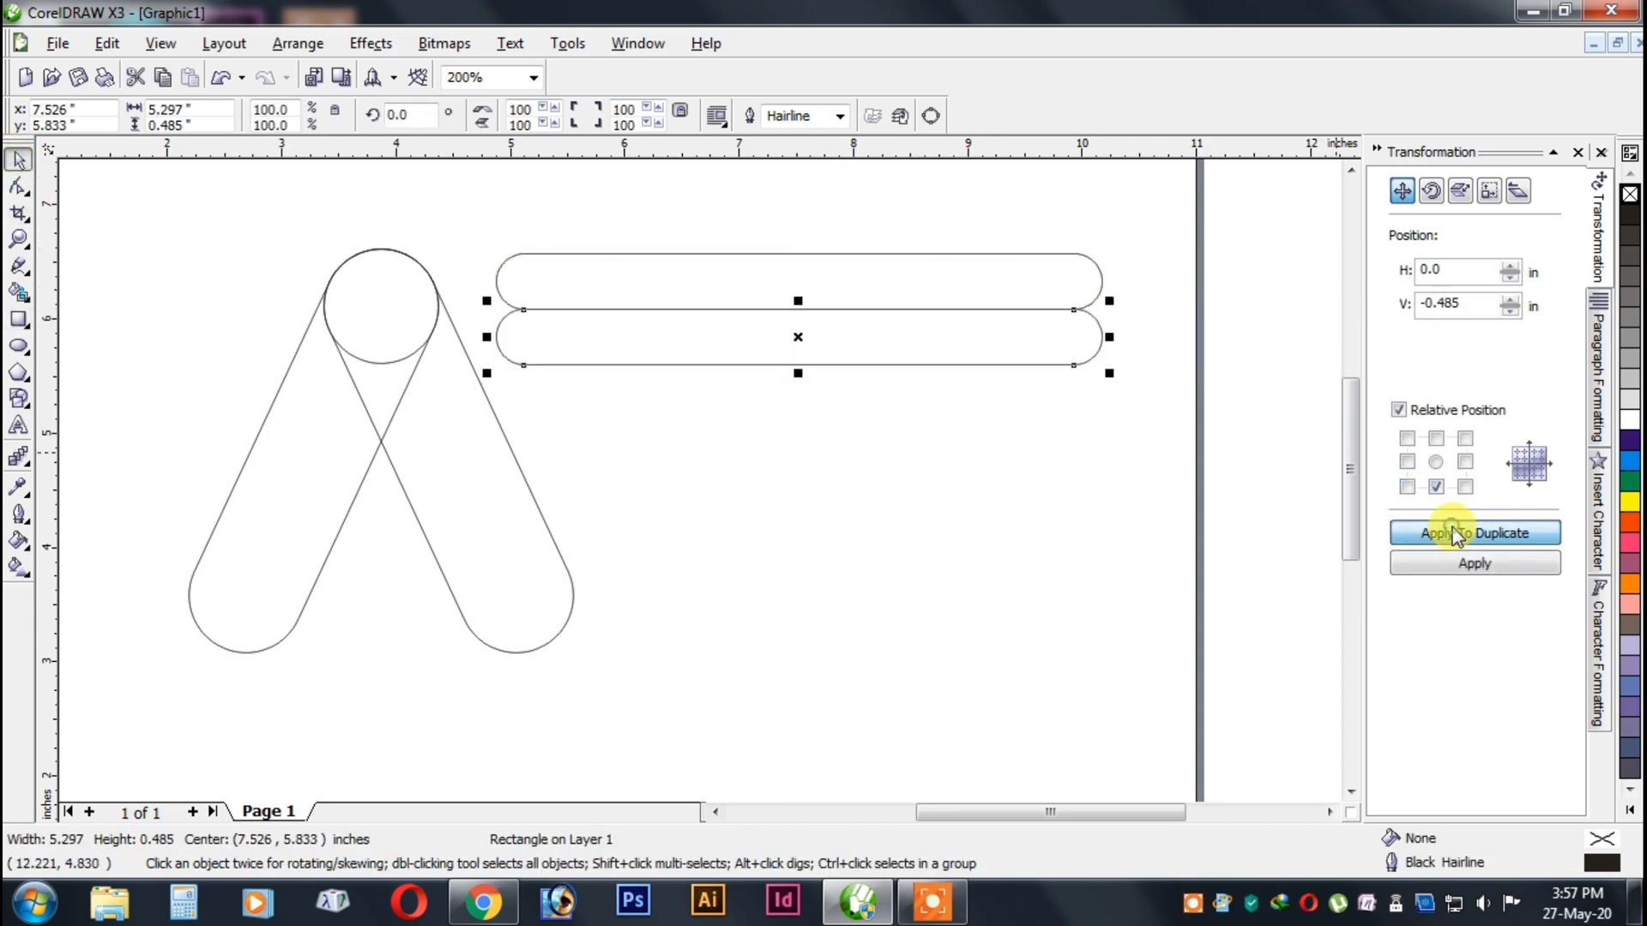
pyautogui.hotkey('ctrl', 'q')
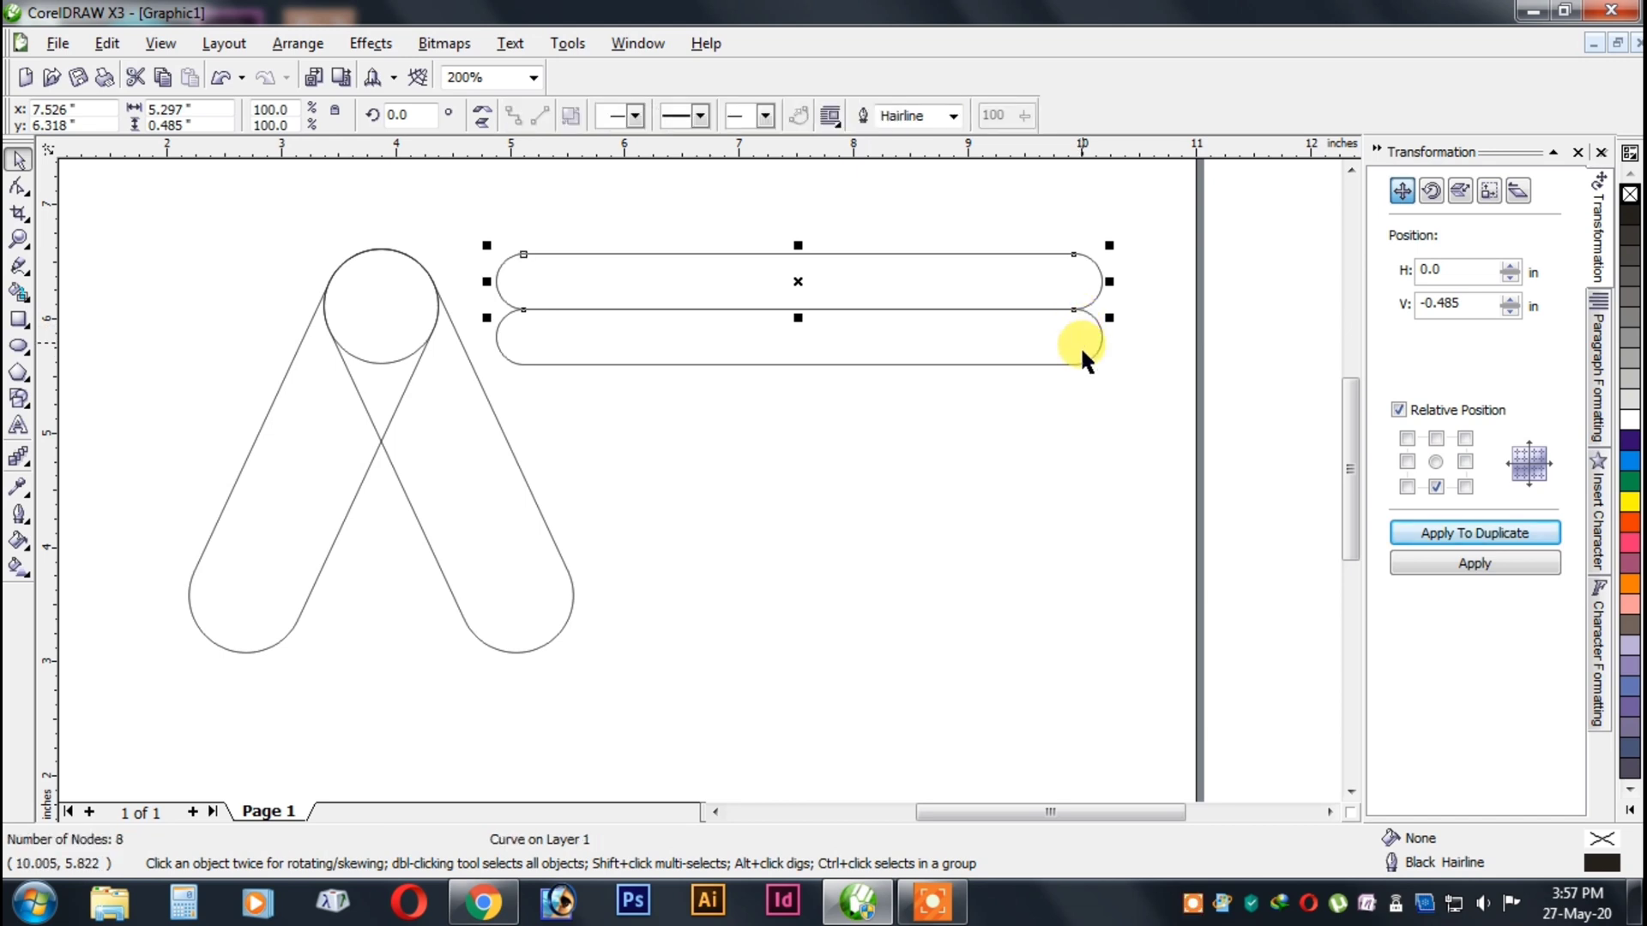
pyautogui.click(1450, 532)
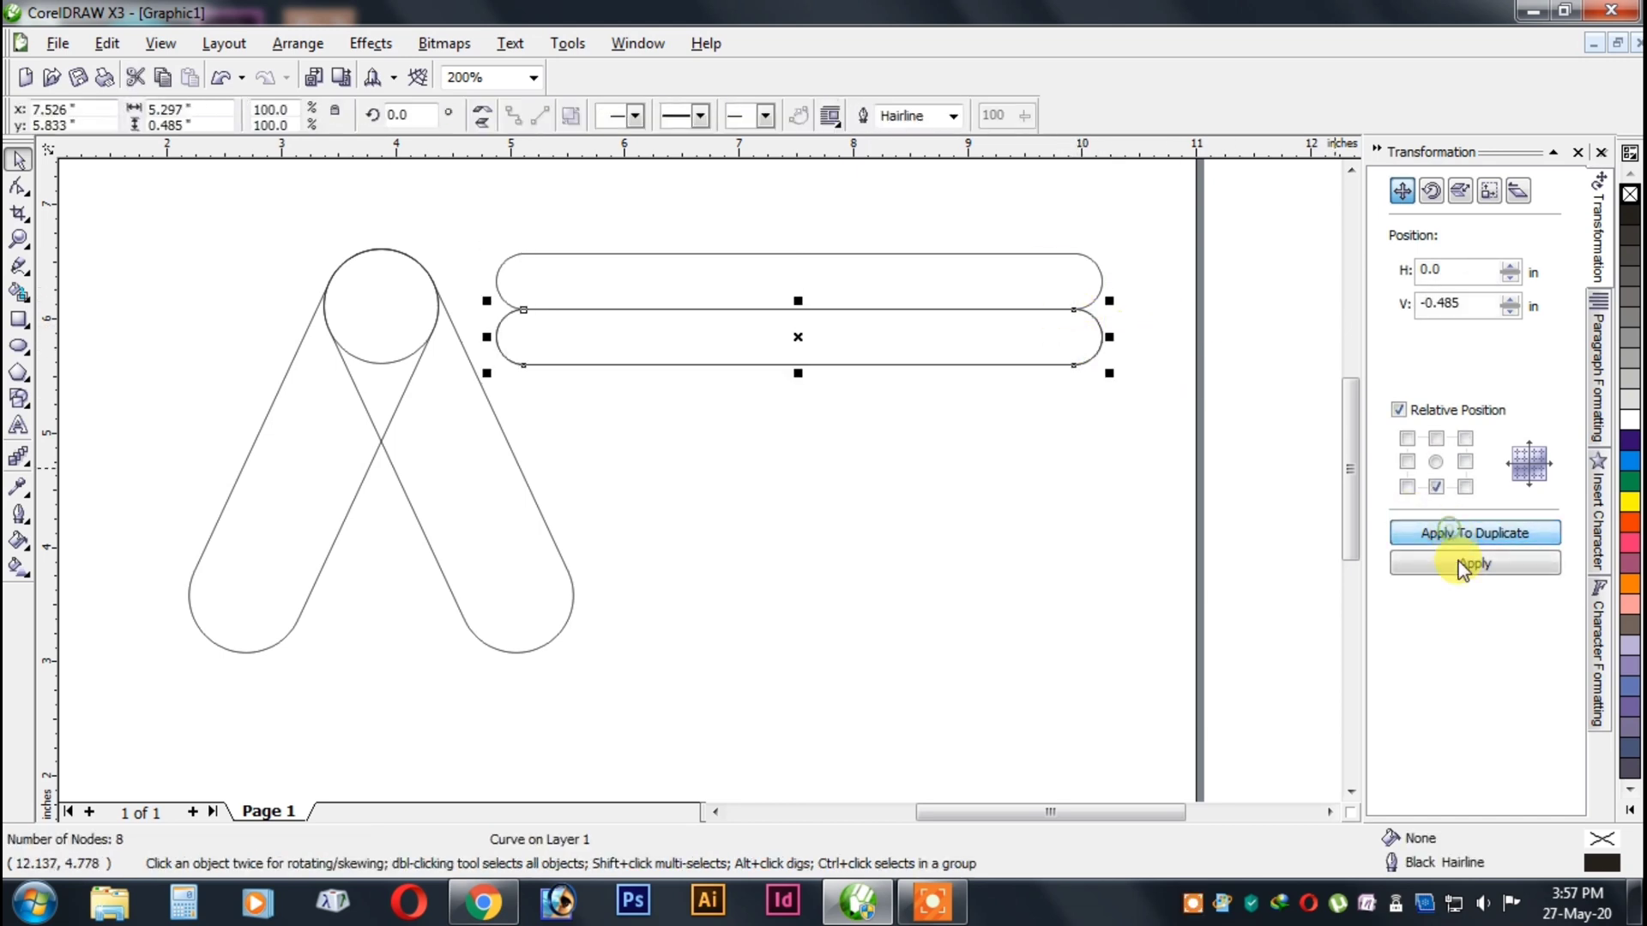
# Shift the topmost of the two second-row copies 3.6 in to the right.
pyautogui.press('Right')
pyautogui.press('Right')
pyautogui.press('Right')
pyautogui.press('Right')
pyautogui.press('Right')
pyautogui.press('Right')
pyautogui.press('Right')
pyautogui.press('Right')
pyautogui.press('Right')
pyautogui.press('Right')
pyautogui.press('Right')
pyautogui.press('Right')
pyautogui.press('Right')
pyautogui.press('Right')
pyautogui.press('Right')
pyautogui.press('Right')
pyautogui.press('Right')
pyautogui.press('Right')
pyautogui.press('Right')
pyautogui.press('Right')
pyautogui.press('Right')
pyautogui.press('Right')
pyautogui.press('Right')
pyautogui.press('Right')
pyautogui.press('Right')
pyautogui.press('Right')
pyautogui.press('Right')
pyautogui.press('Right')
pyautogui.press('Right')
pyautogui.press('Right')
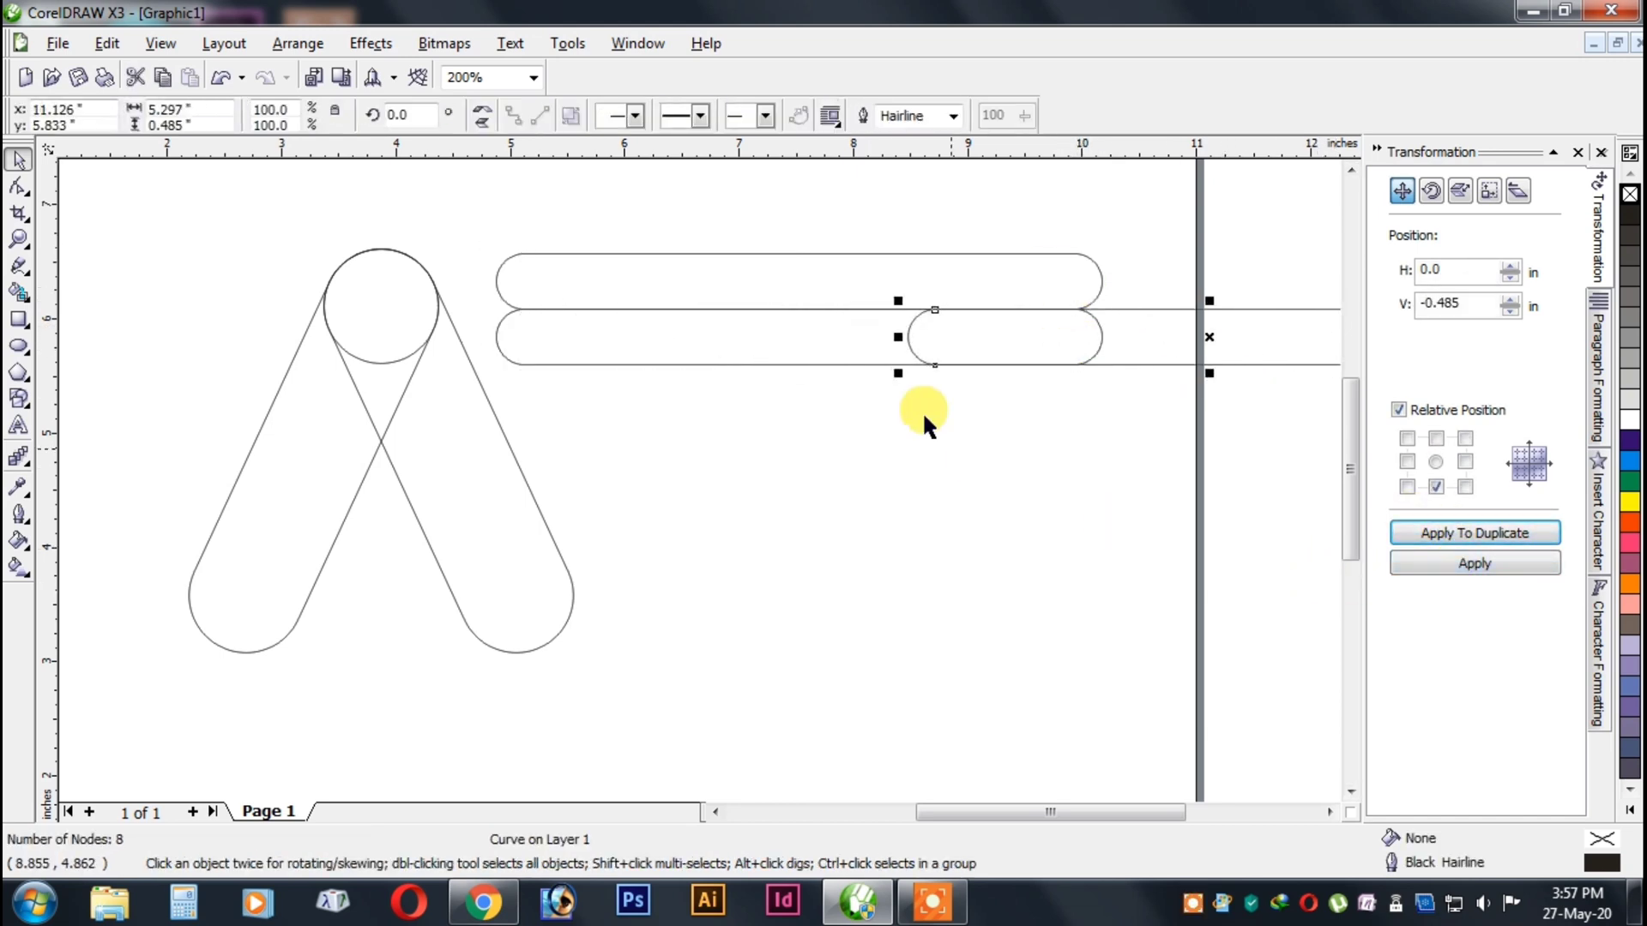
pyautogui.keyDown('shift'); pyautogui.click(747, 330); pyautogui.keyUp('shift')
pyautogui.click(762, 117)
pyautogui.hotkey('ctrl', 'z')
pyautogui.click(1176, 261)
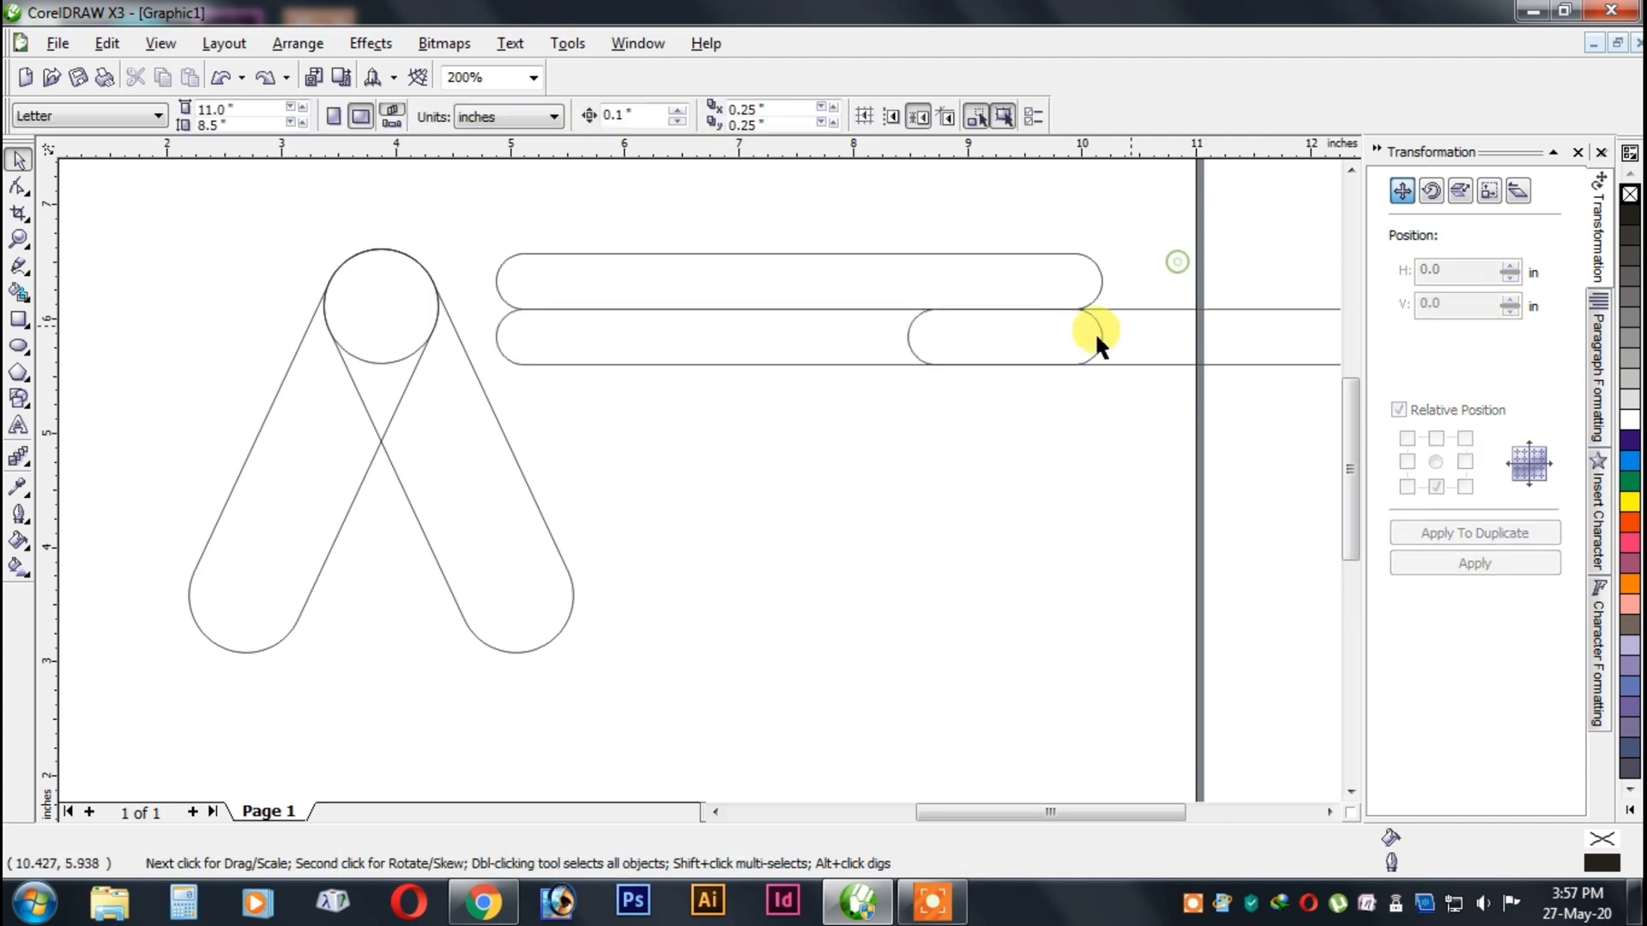
pyautogui.moveTo(1218, 364); pyautogui.dragTo(1221, 364)
pyautogui.hotkey('ctrl', 'z')
pyautogui.click(841, 425)
pyautogui.click(802, 356)
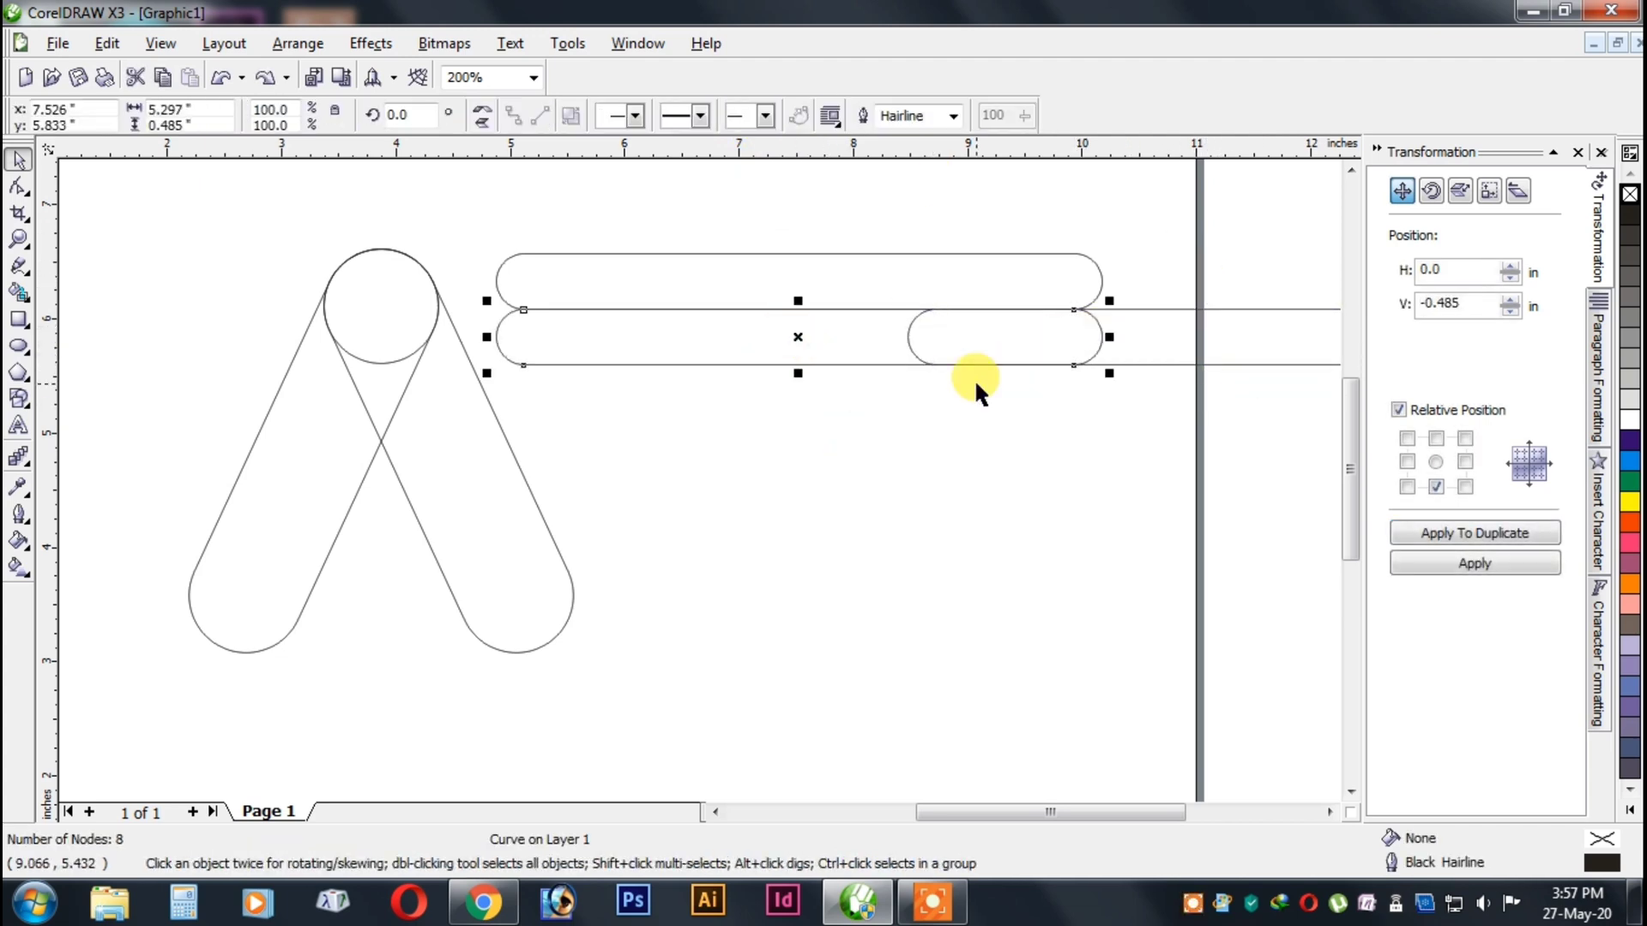
pyautogui.click(1075, 447)
# Subtract the shifted copy from the second-row bar to cut a concave right end into it.
pyautogui.click(1184, 357)
pyautogui.keyDown('shift'); pyautogui.click(810, 362); pyautogui.keyUp('shift')
pyautogui.click(762, 121)
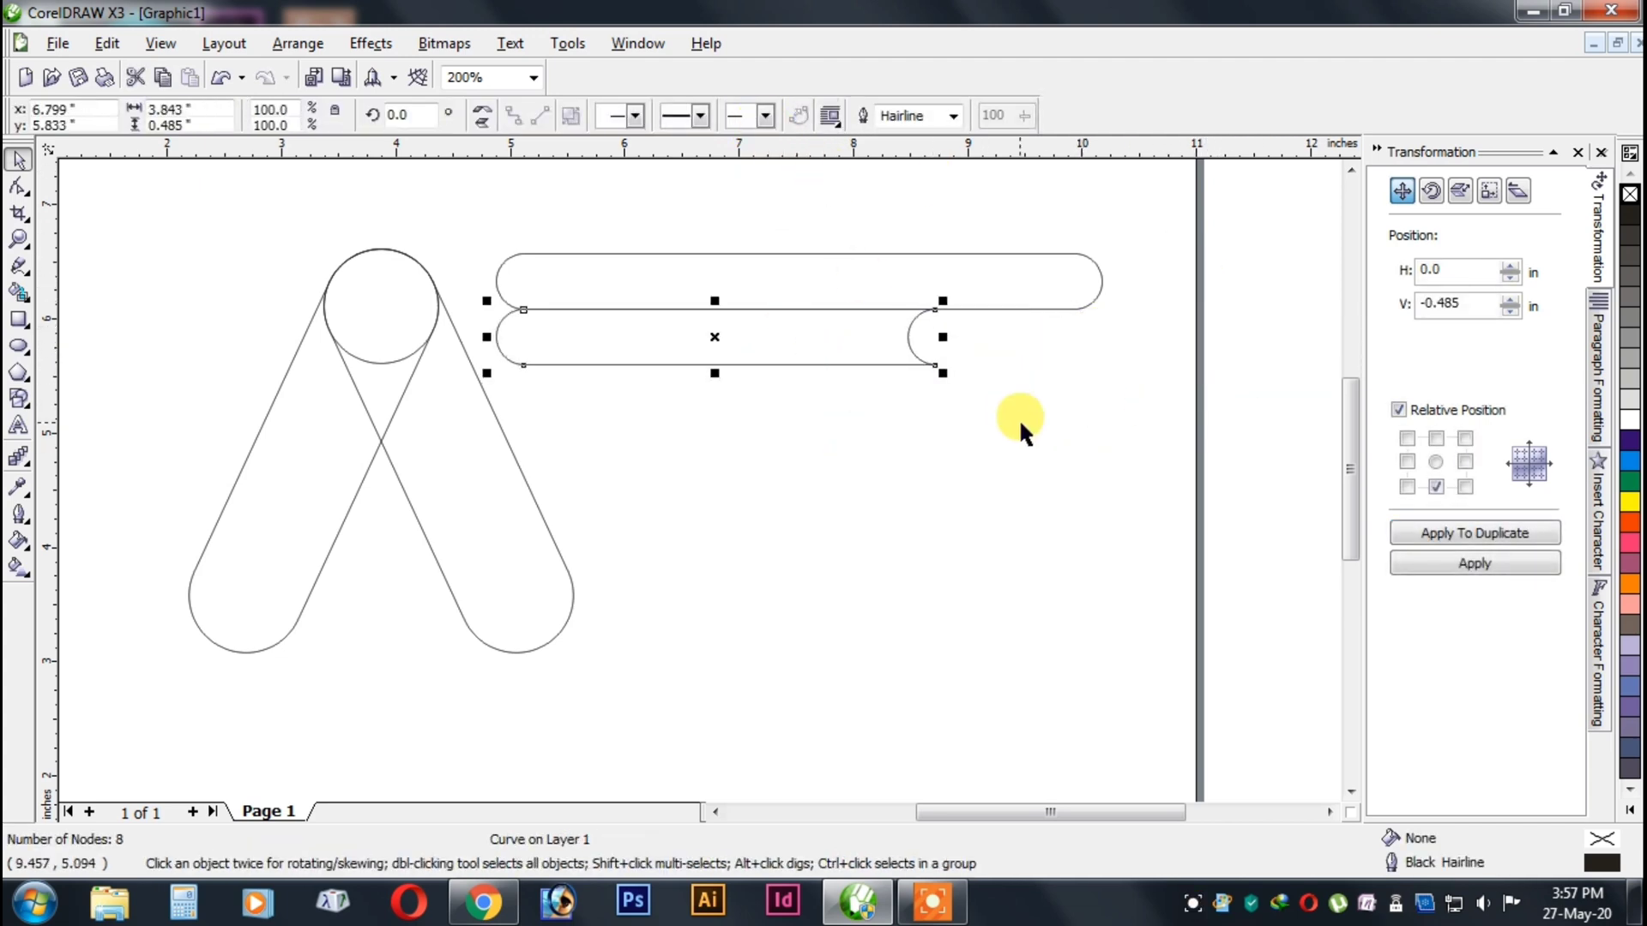
pyautogui.click(1019, 422)
pyautogui.scroll(-1, 792, 419)
pyautogui.scroll(1, 791, 420)
pyautogui.moveTo(736, 434); pyautogui.dragTo(759, 362)
pyautogui.hotkey('ctrl', 'z')
pyautogui.click(673, 466)
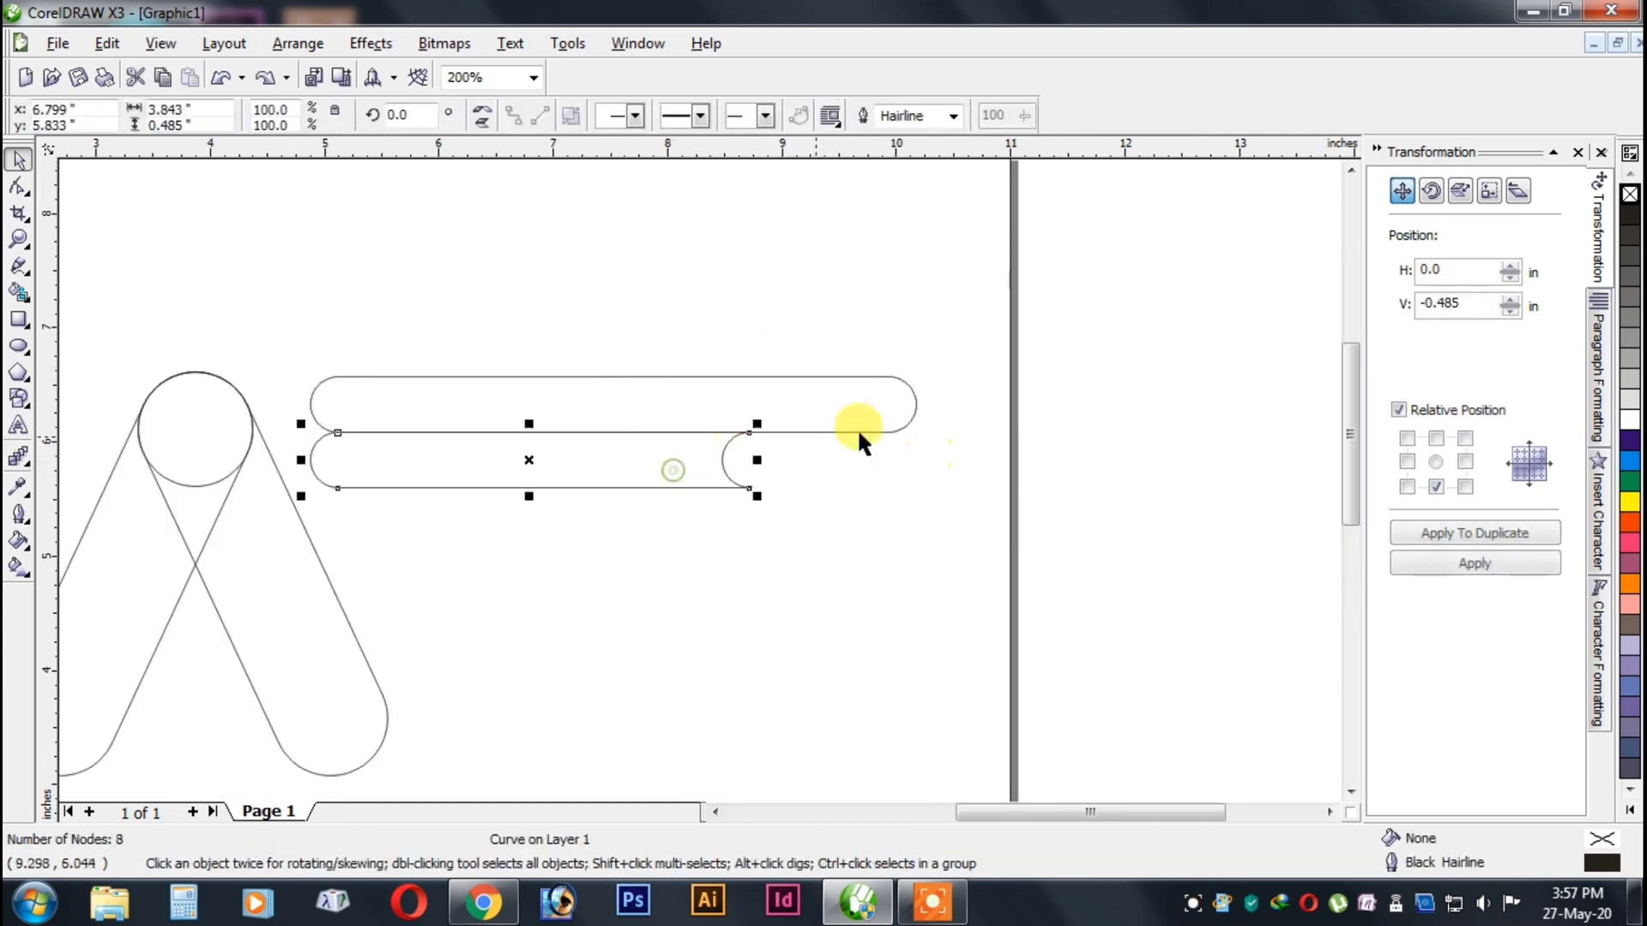
pyautogui.click(1475, 533)
pyautogui.press('Delete')
# Duplicate the top bar downward and move the copy into the third row, directly below the concave-ended bar.
pyautogui.click(859, 437)
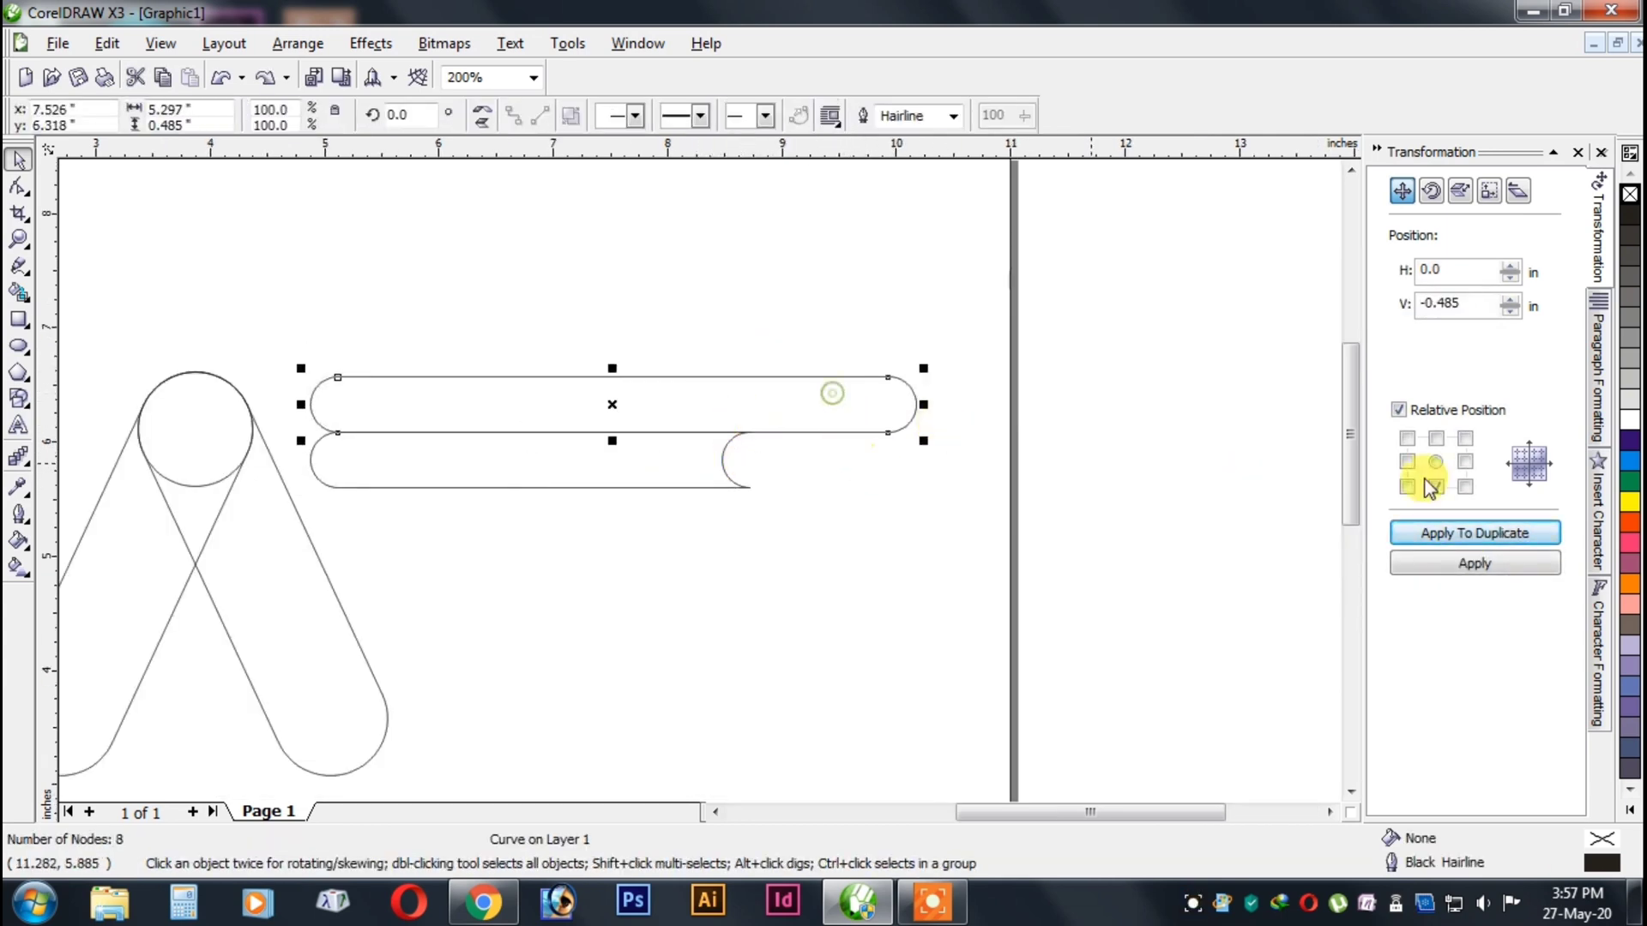
pyautogui.click(1476, 533)
pyautogui.click(1475, 564)
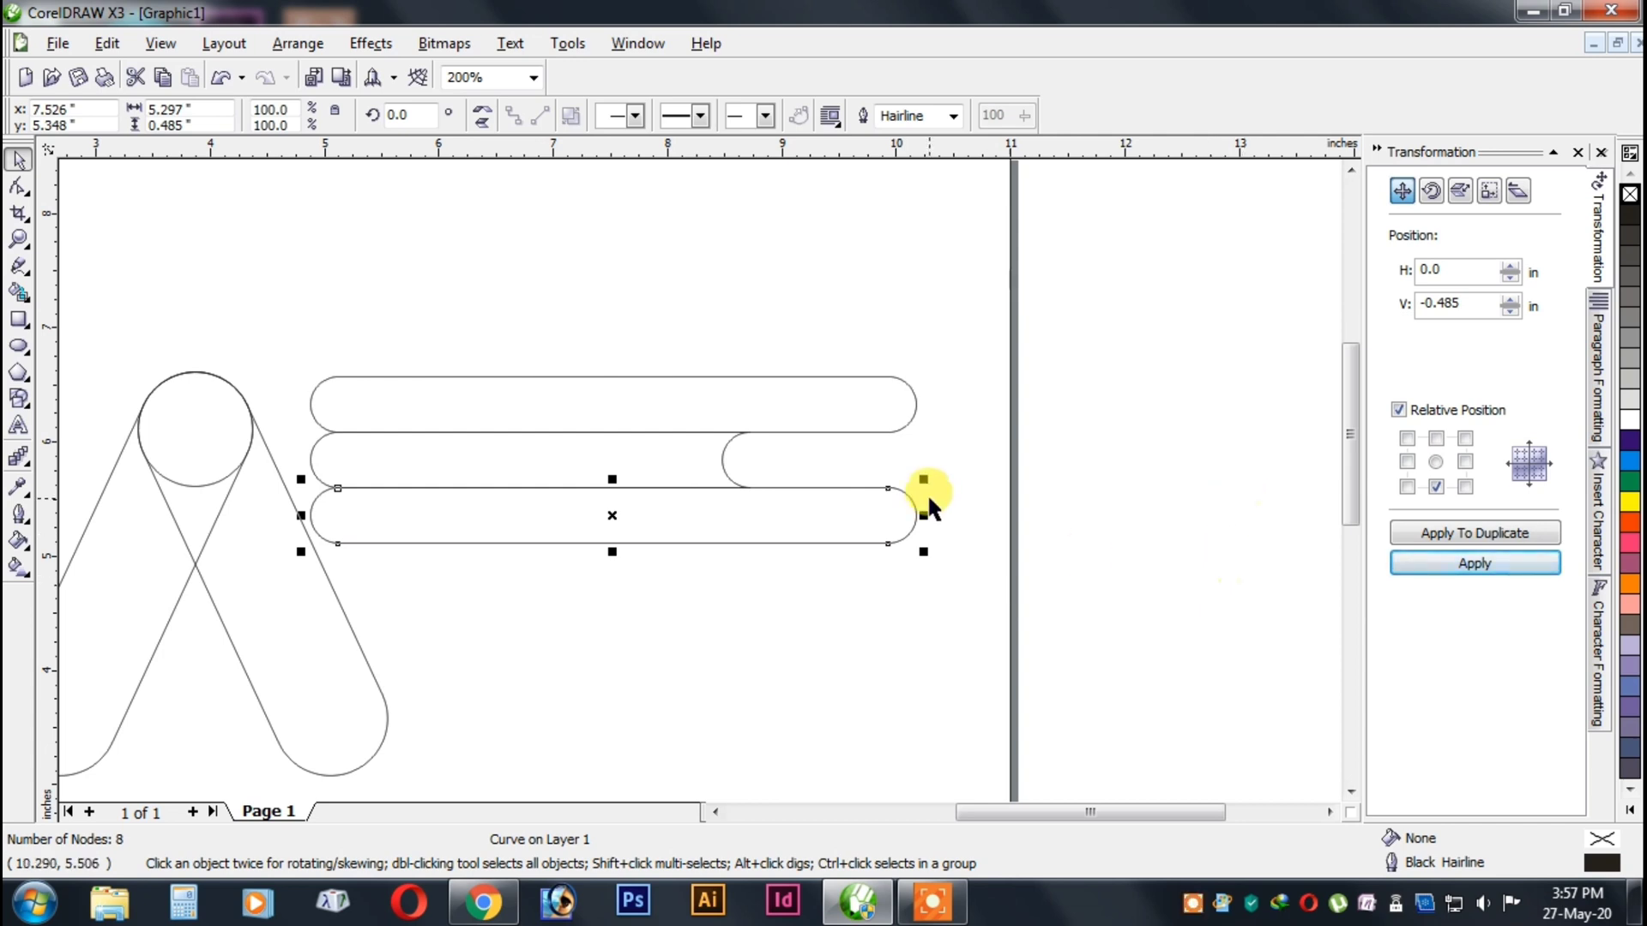
# Stagger the three bars horizontally: top one about 1.1 in left, second 0.4 in left, third 0.8 in right.
pyautogui.rightClick(848, 272)
pyautogui.click(704, 246)
pyautogui.moveTo(790, 497); pyautogui.dragTo(882, 499)
pyautogui.click(878, 433)
pyautogui.press('Left')
pyautogui.click(654, 464)
pyautogui.press('Left')
pyautogui.press('Left')
pyautogui.press('Left')
pyautogui.press('Left')
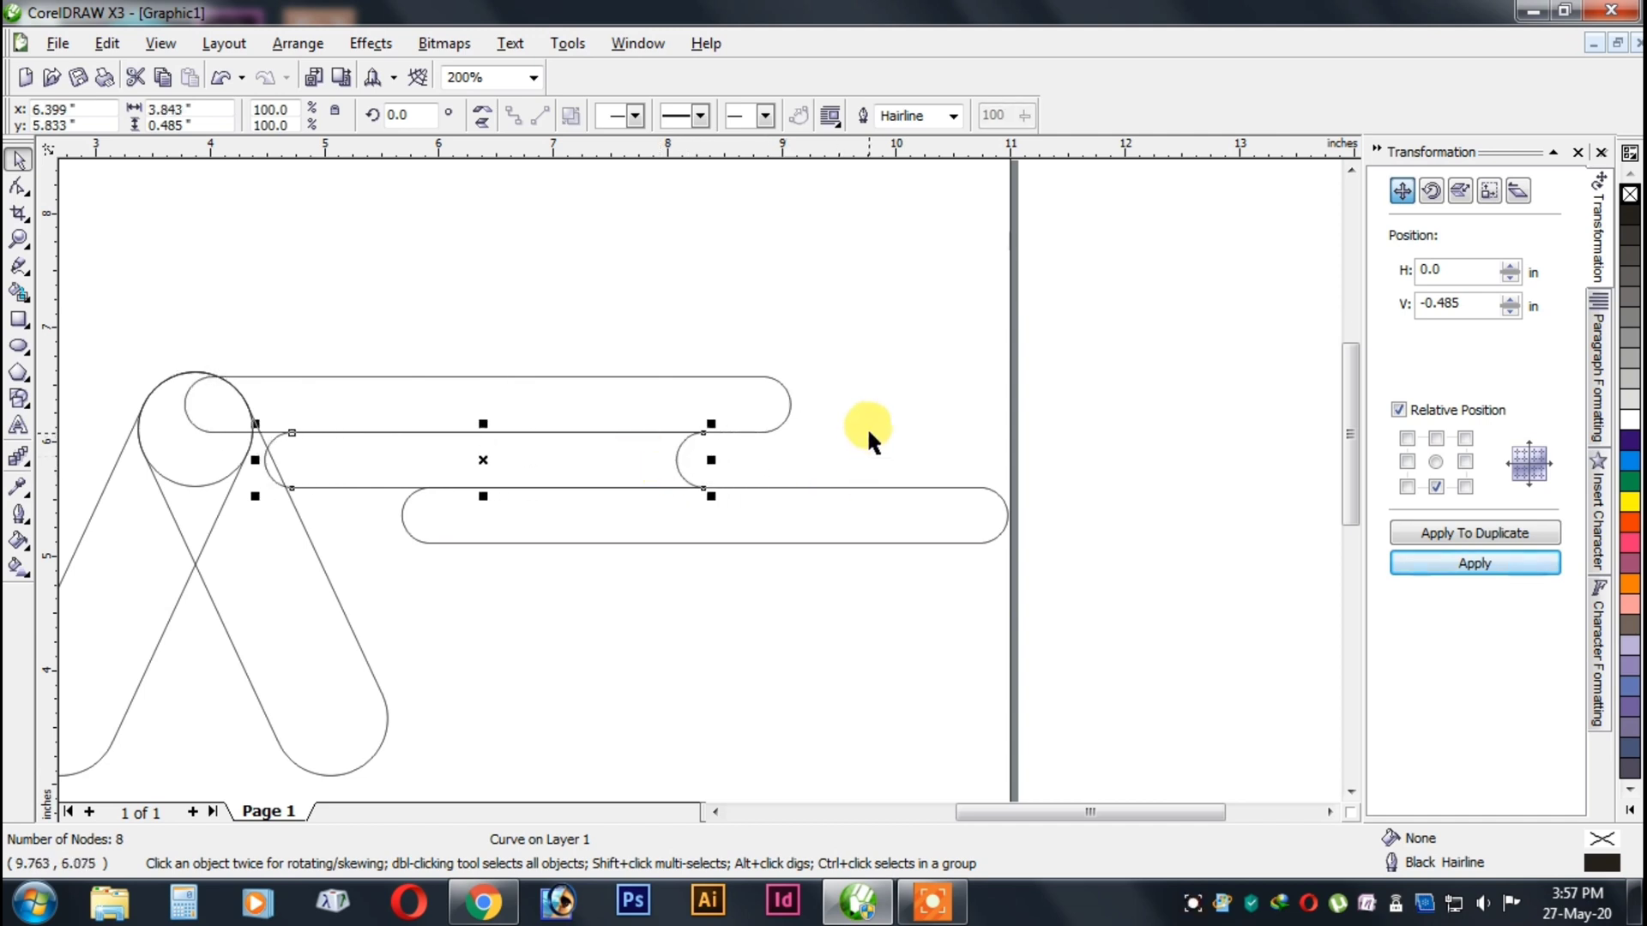
pyautogui.press('Right')
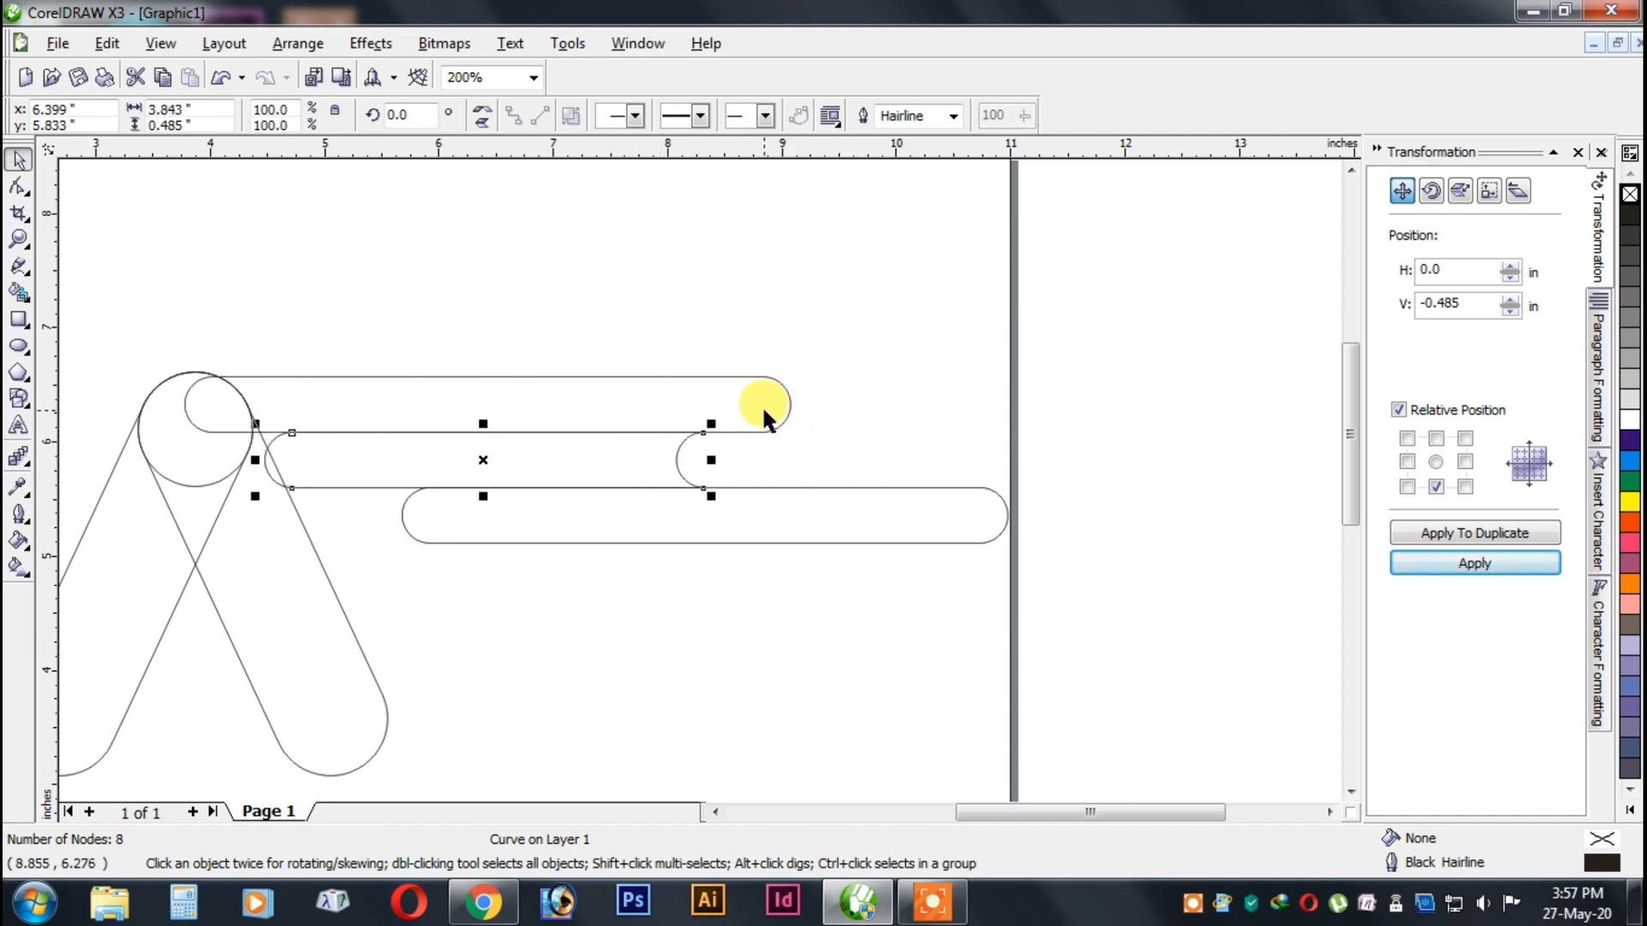
# Duplicate the concave-ended second-row bar into the fourth row and shift the copy 1 in to the right.
pyautogui.click(1450, 532)
pyautogui.click(1456, 563)
pyautogui.press('Left')
pyautogui.press('Left')
pyautogui.press('Left')
pyautogui.press('Left')
pyautogui.press('Left')
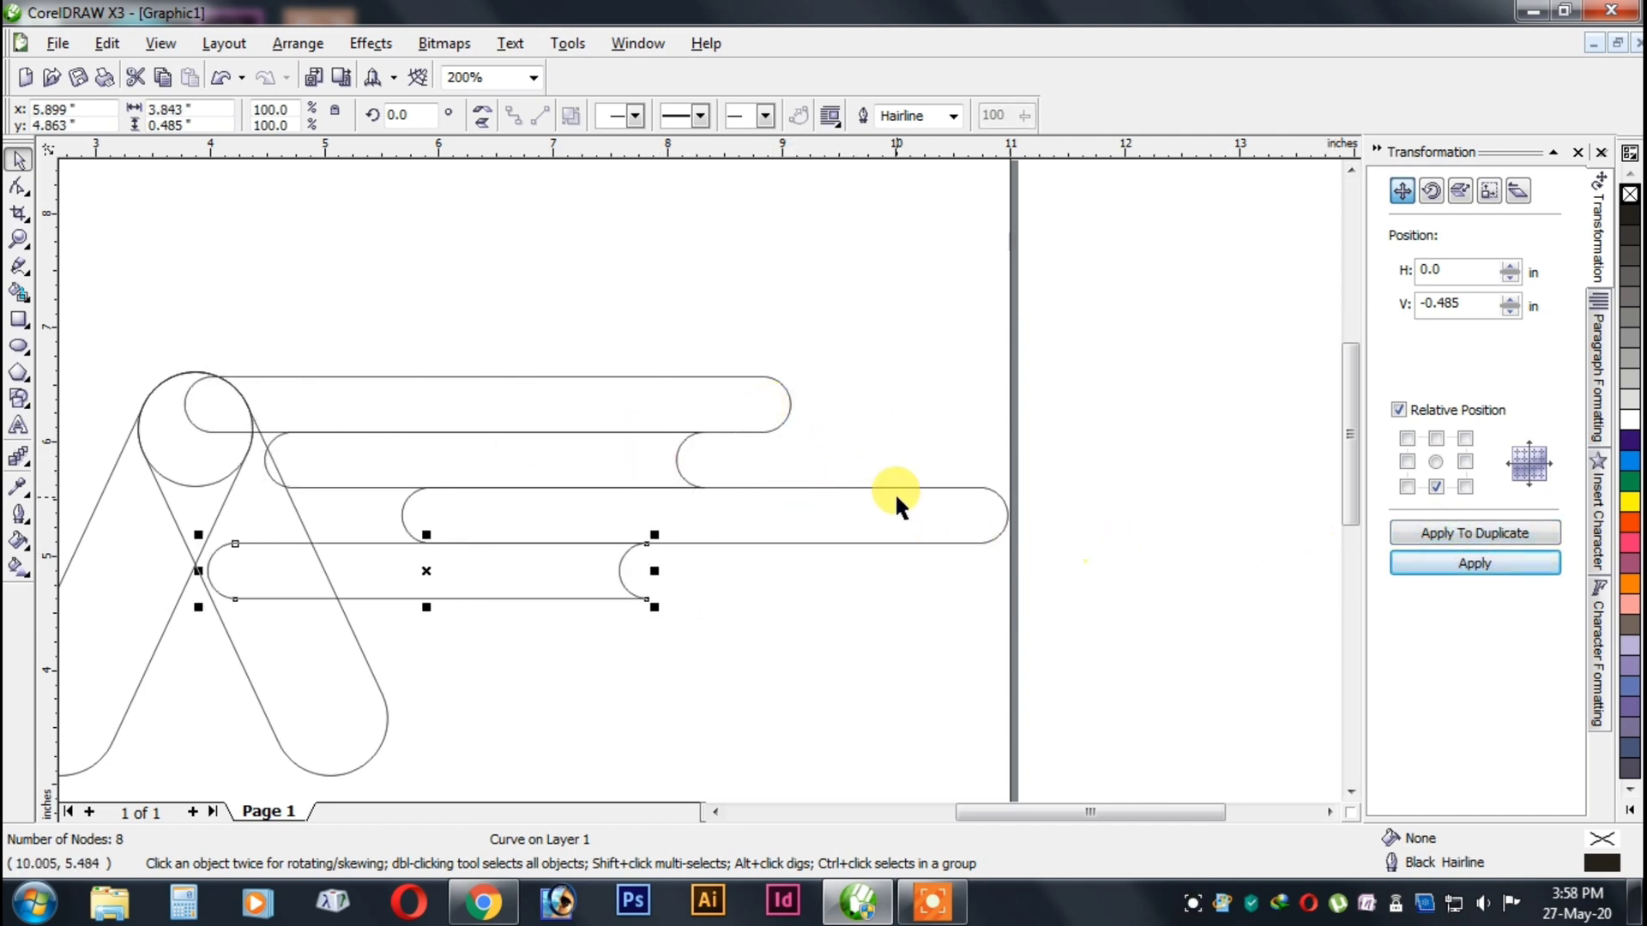
pyautogui.press('Right')
pyautogui.press('Right')
pyautogui.press('Right')
pyautogui.press('Left')
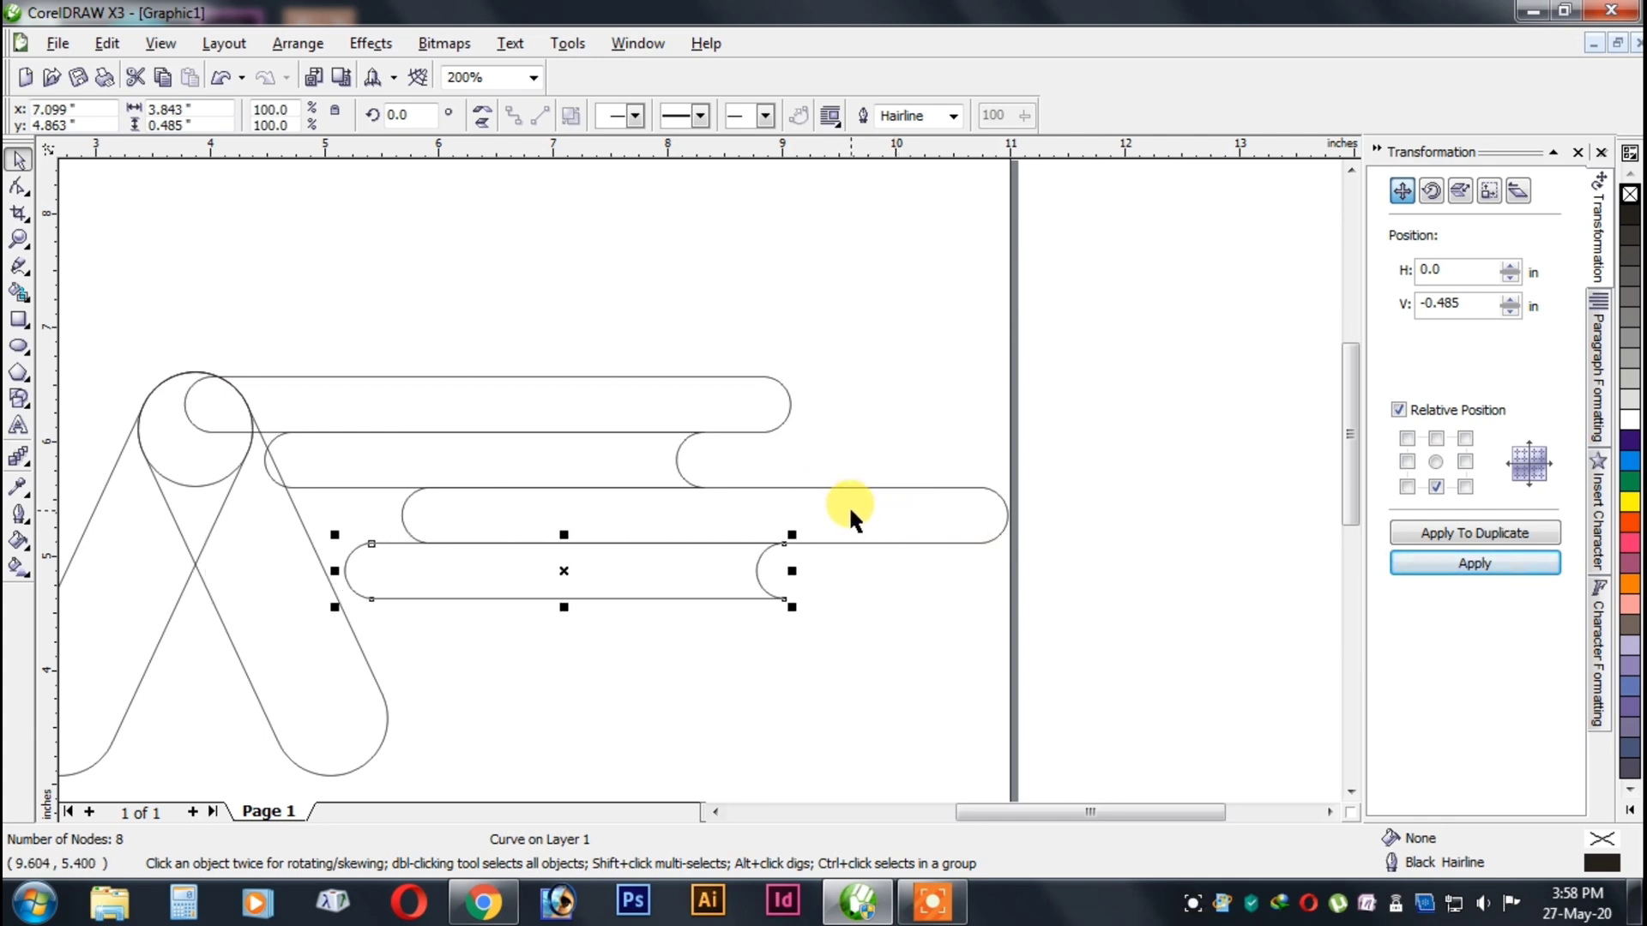
pyautogui.press('Right')
pyautogui.press('Right')
pyautogui.press('Right')
pyautogui.press('Right')
pyautogui.press('Right')
pyautogui.press('Right')
pyautogui.press('Right')
pyautogui.press('Right')
pyautogui.press('Right')
pyautogui.press('Left')
pyautogui.press('Left')
pyautogui.press('Left')
pyautogui.press('Left')
pyautogui.press('Left')
pyautogui.press('Left')
# Duplicate the third-row bar into the fifth row and shift the copy 1.2 in to the left.
pyautogui.click(651, 466)
pyautogui.click(824, 515)
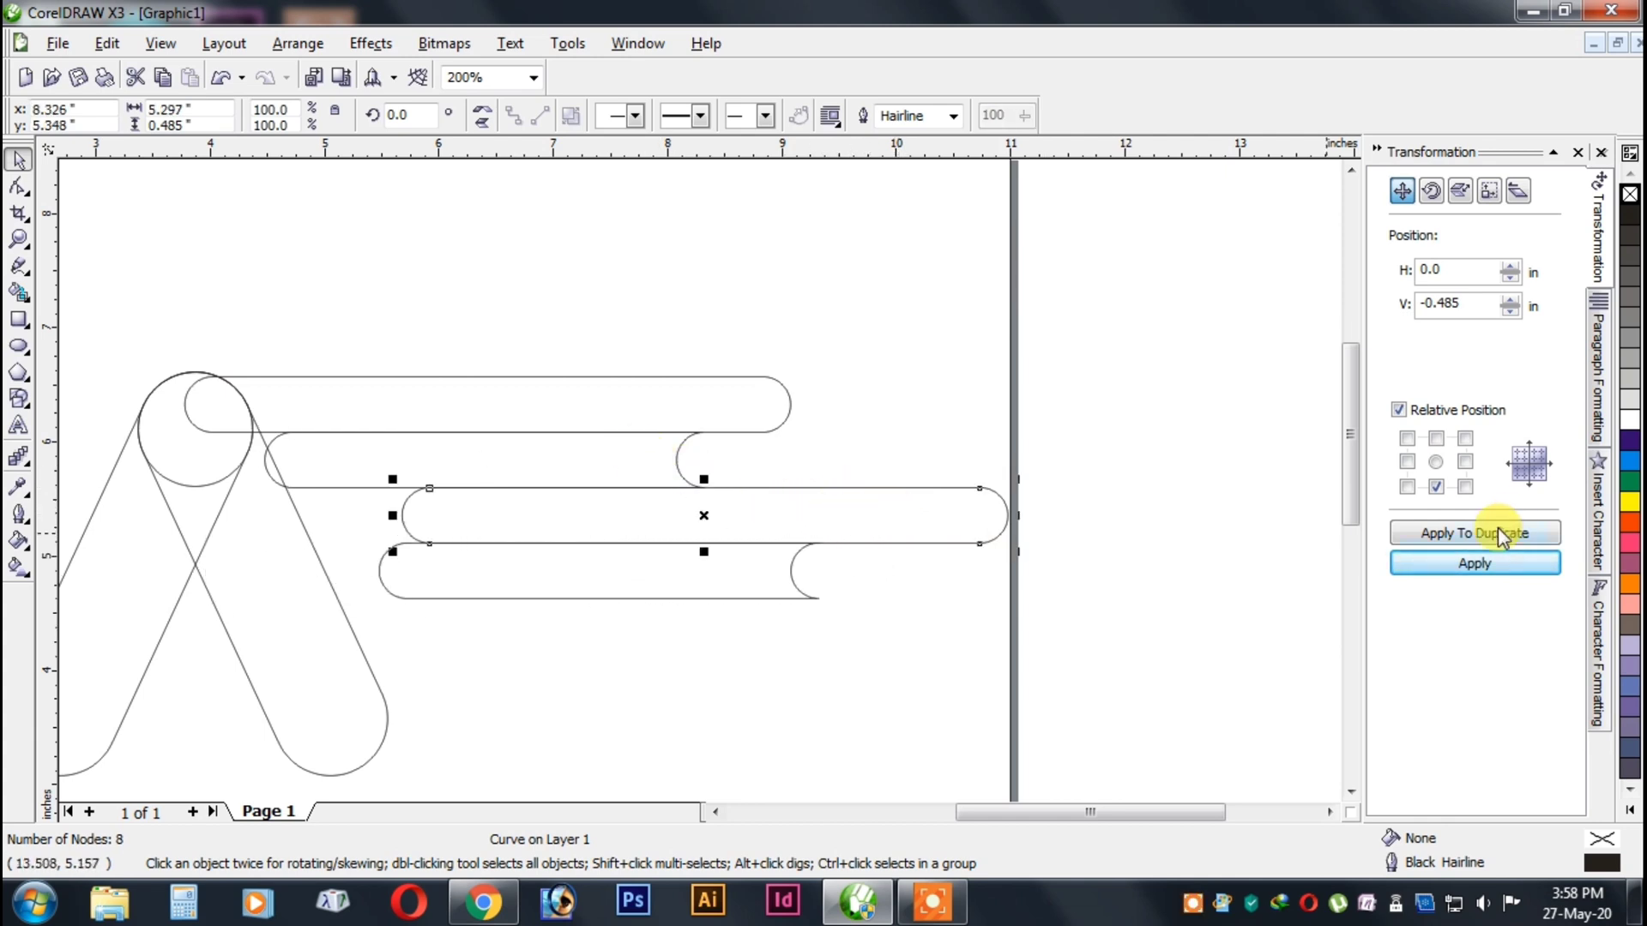
pyautogui.click(1498, 532)
pyautogui.click(1462, 566)
pyautogui.press('Left')
pyautogui.press('Left')
pyautogui.press('Left')
pyautogui.press('Left')
pyautogui.press('Left')
pyautogui.press('Left')
pyautogui.press('Left')
pyautogui.press('Left')
pyautogui.press('Left')
pyautogui.press('Left')
pyautogui.press('Left')
pyautogui.press('Left')
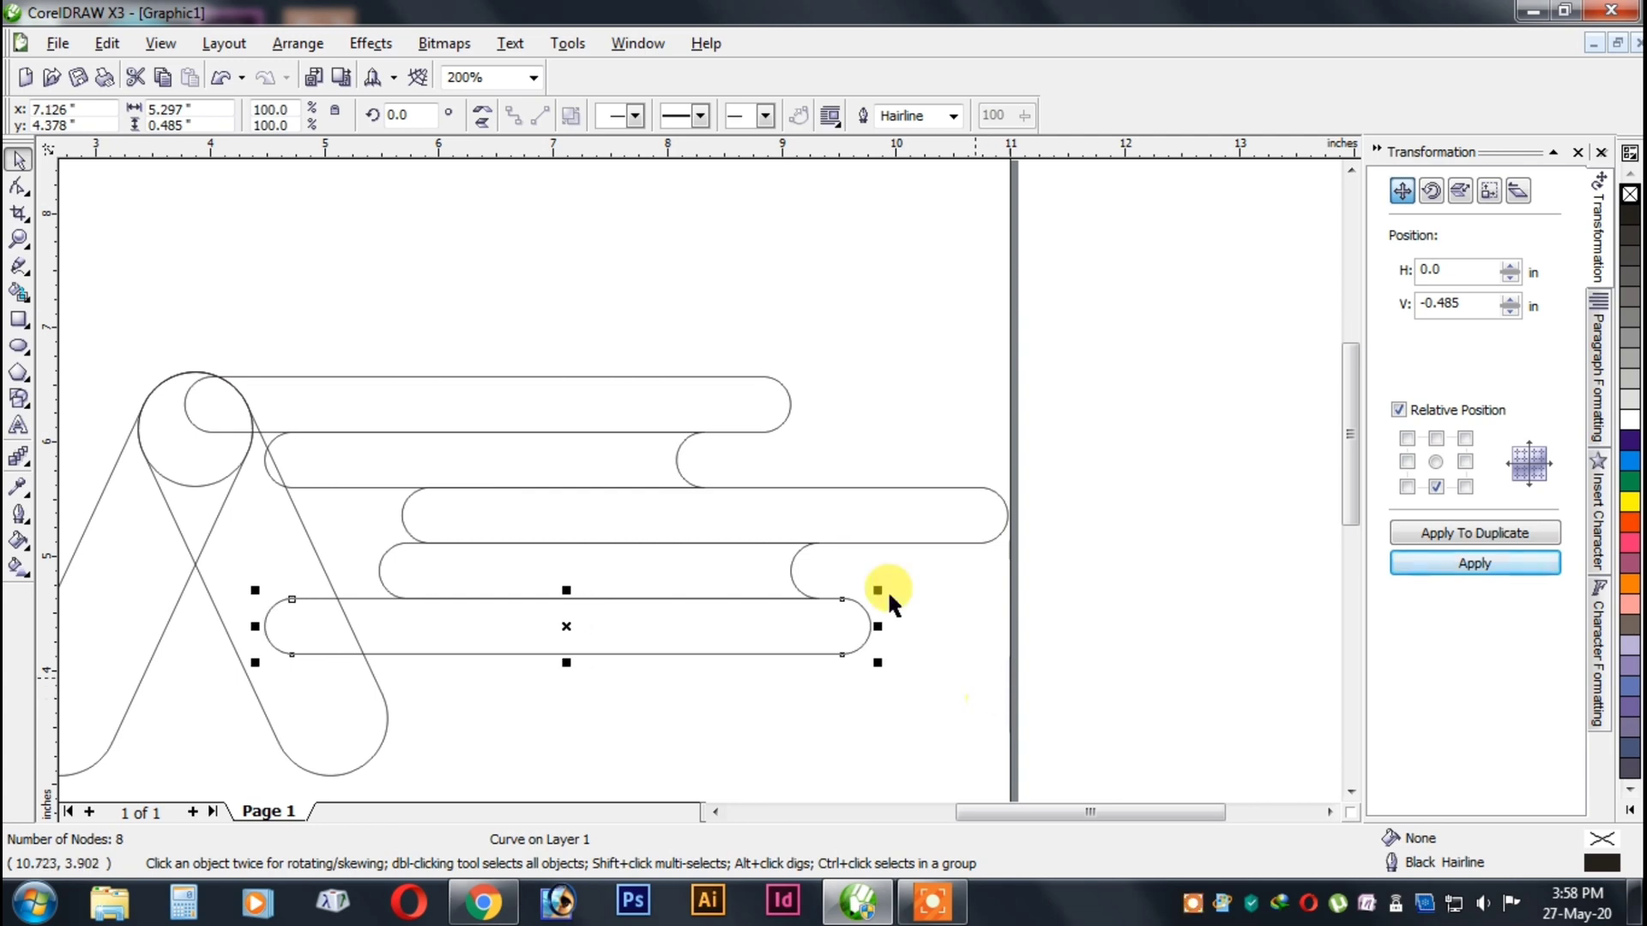
# Duplicate the third-row bar again and move the copy down to the seventh row, leaving one row free above it.
pyautogui.click(926, 520)
pyautogui.click(1428, 537)
pyautogui.click(1430, 559)
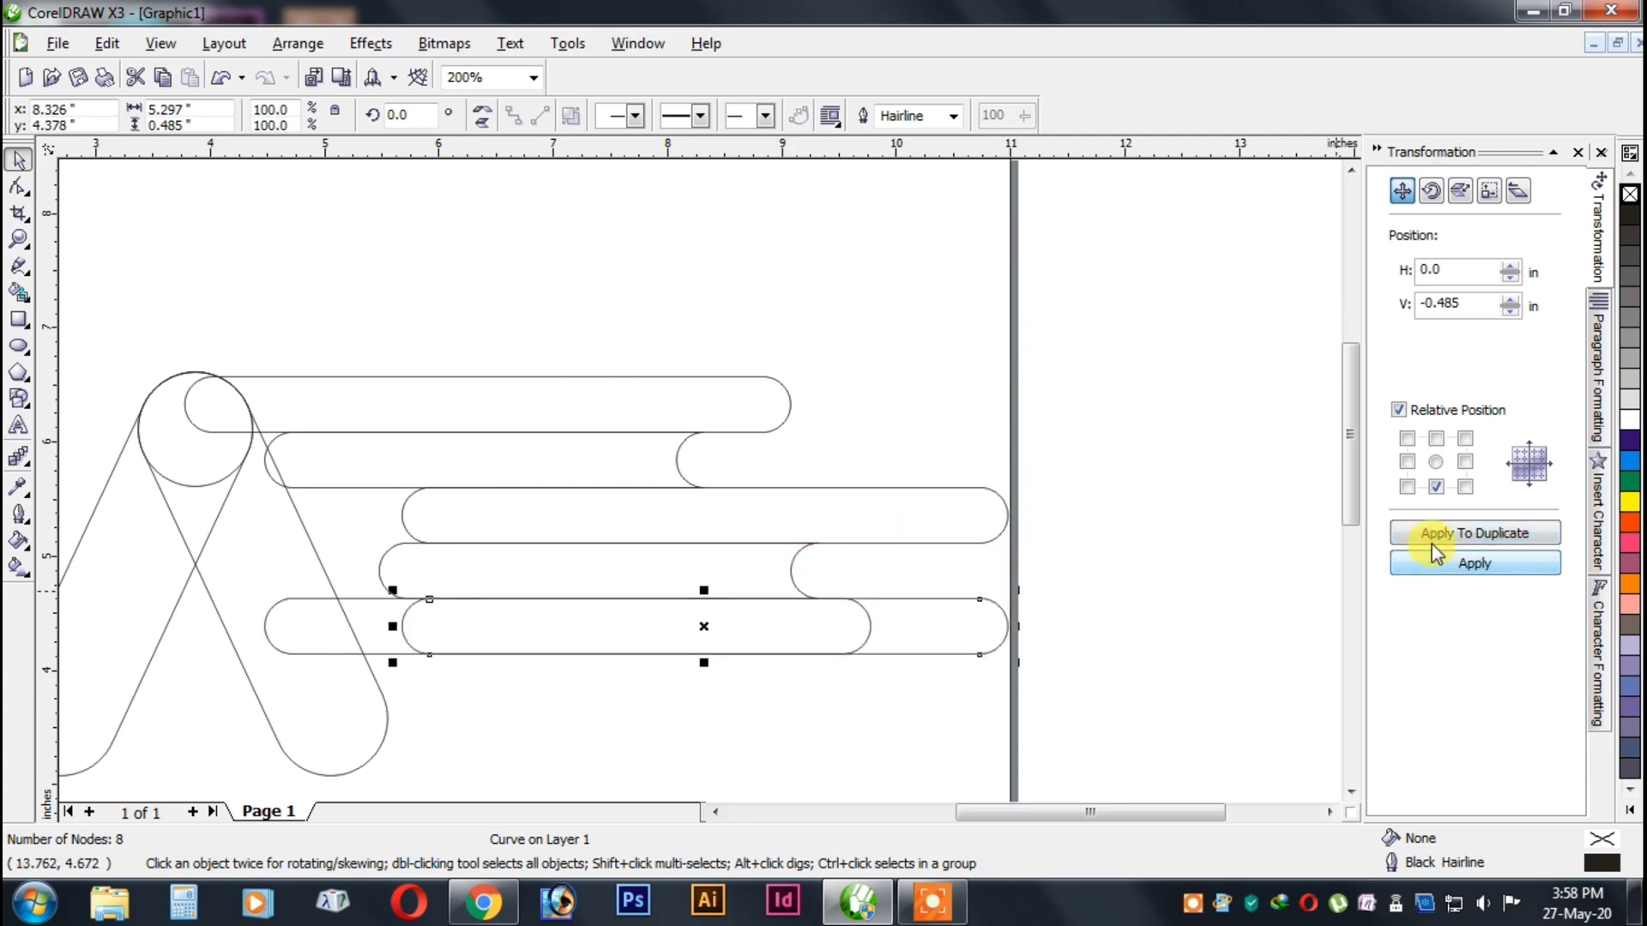
pyautogui.click(1433, 562)
pyautogui.press('Return')
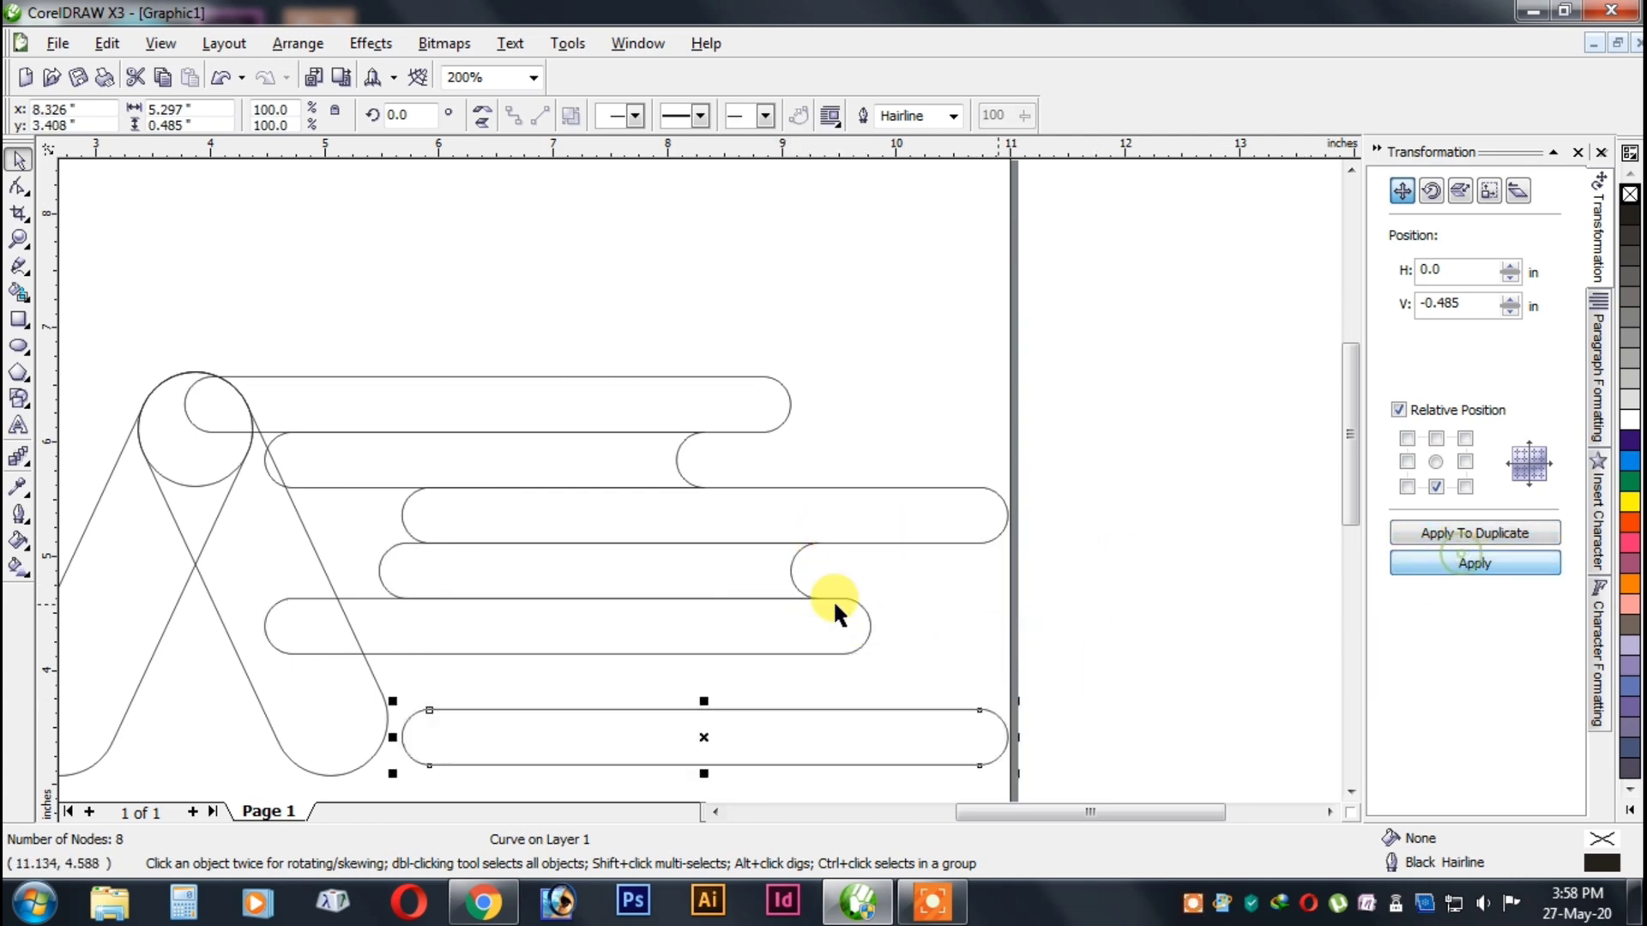
# Duplicate the concave-ended fourth-row bar into the empty sixth row and shift the copy 0.5 in to the left.
pyautogui.click(1463, 533)
pyautogui.click(1451, 560)
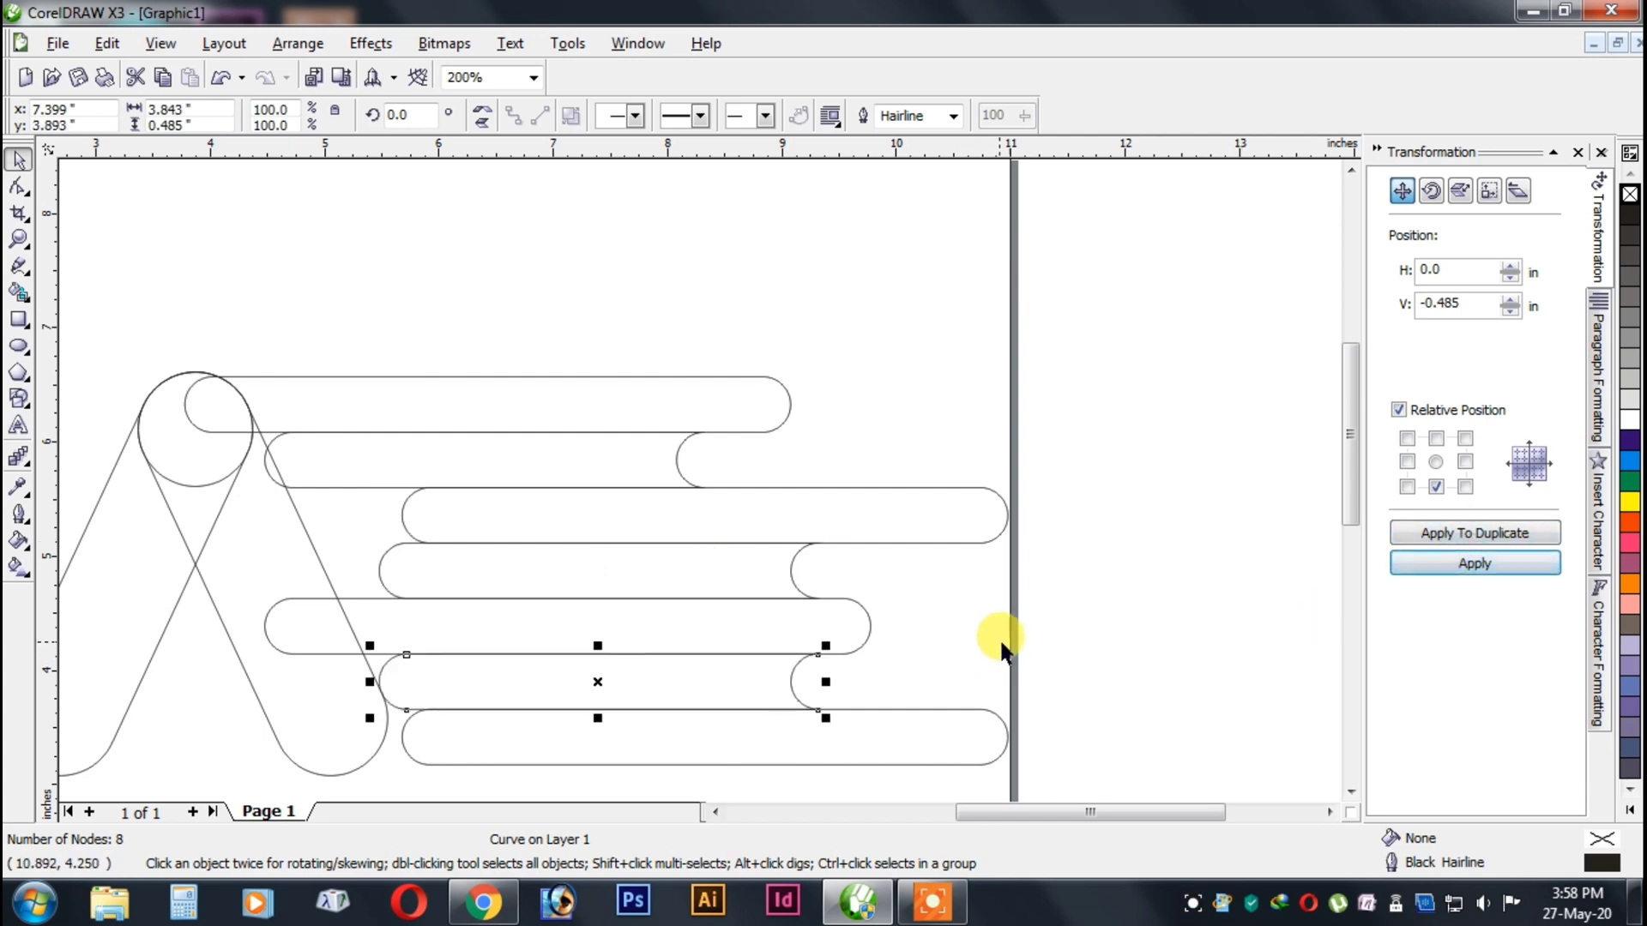
pyautogui.press('Left')
pyautogui.press('Left')
pyautogui.press('Left')
pyautogui.press('Left')
pyautogui.press('Left')
# Shift the seventh-row bar 0.5 in to the left.
pyautogui.scroll(-2, 748, 467)
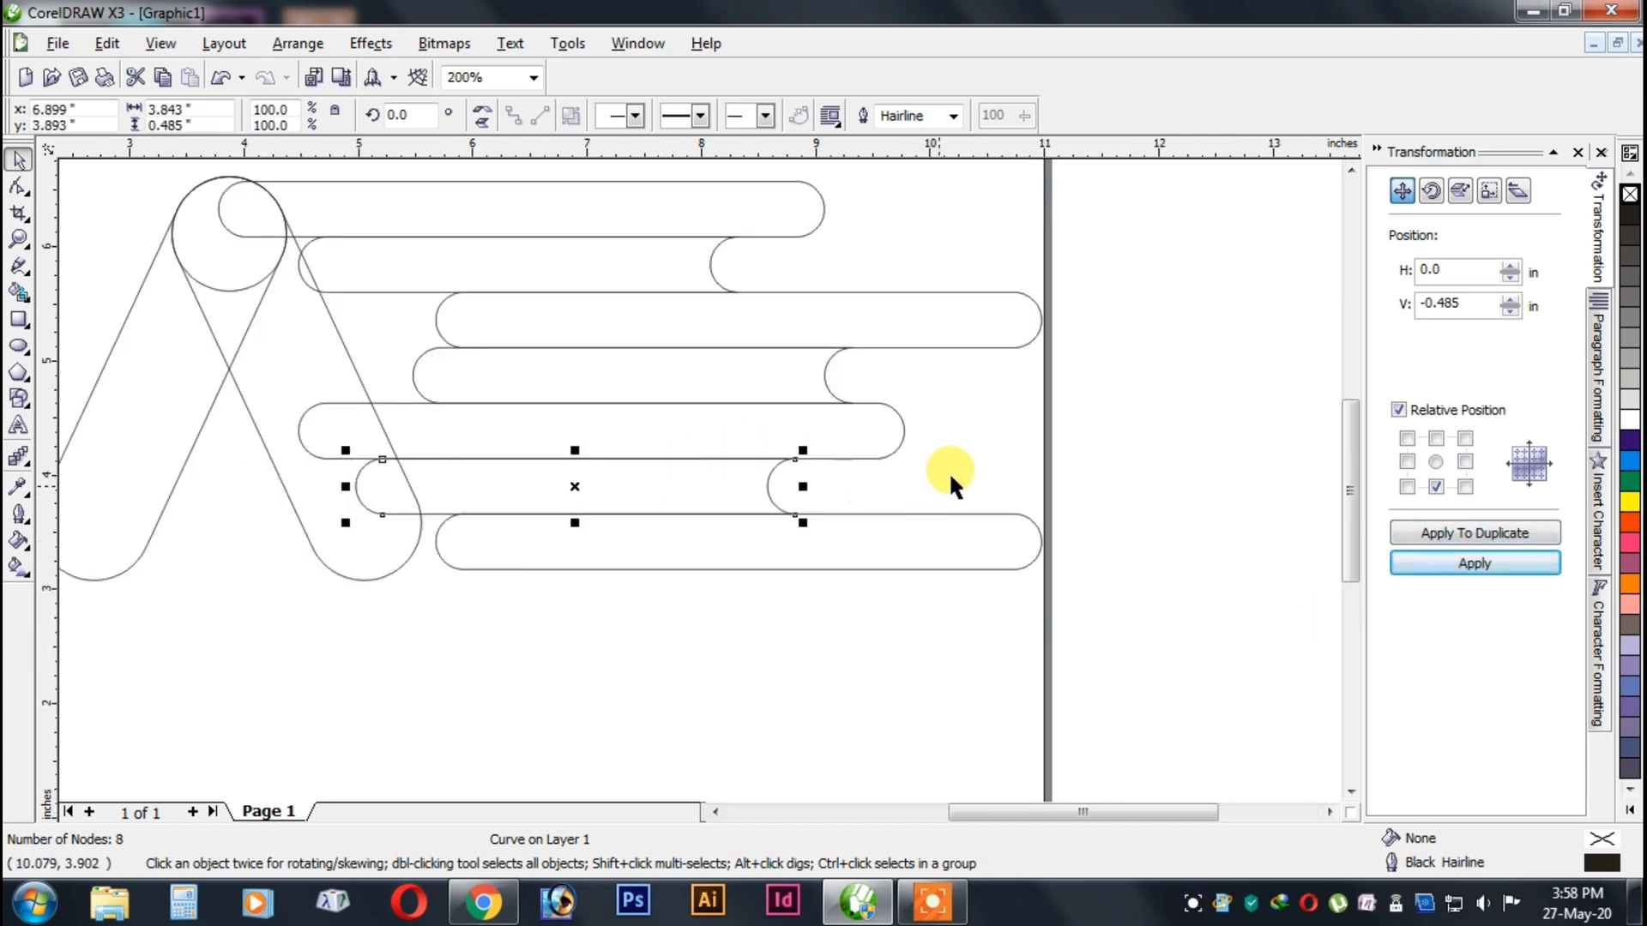
pyautogui.click(966, 517)
pyautogui.press('Left')
pyautogui.press('Left')
pyautogui.press('Left')
pyautogui.press('Left')
pyautogui.press('Left')
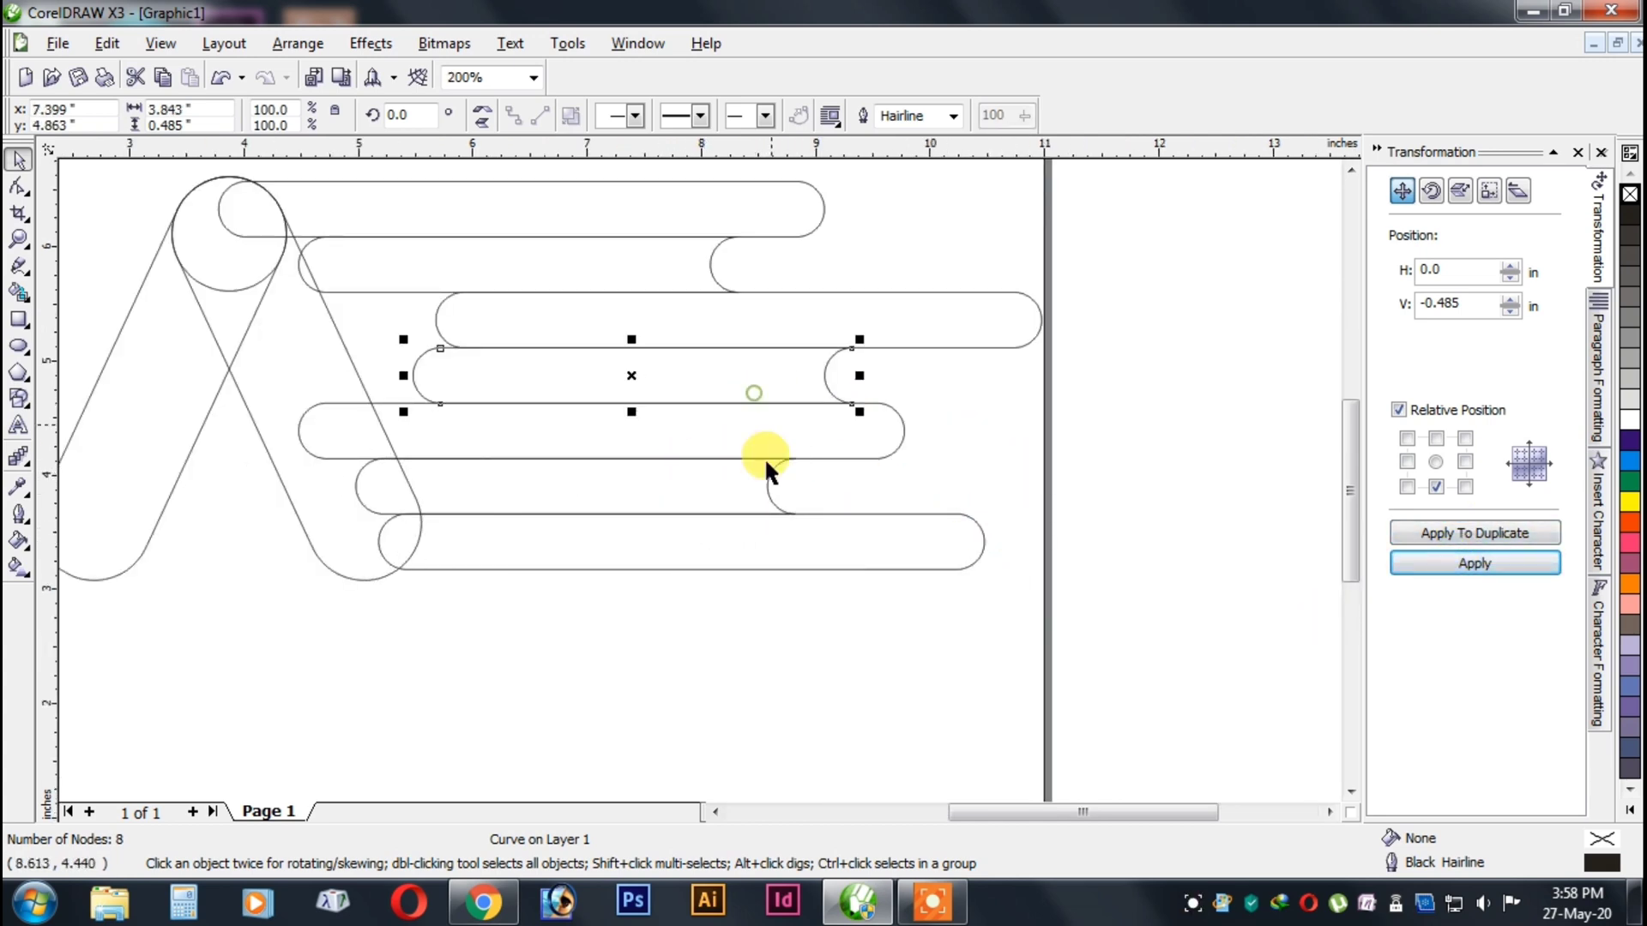
# Duplicate the concave-ended sixth-row bar into the eighth row and shift the copy about 1.4 in to the left.
pyautogui.click(766, 464)
pyautogui.click(1459, 534)
pyautogui.click(1470, 563)
pyautogui.press('Left')
pyautogui.press('Left')
pyautogui.press('Left')
pyautogui.press('Left')
pyautogui.press('Left')
pyautogui.press('Left')
pyautogui.press('Left')
pyautogui.press('Left')
pyautogui.press('Left')
pyautogui.press('Left')
pyautogui.press('Left')
pyautogui.press('Left')
pyautogui.press('Left')
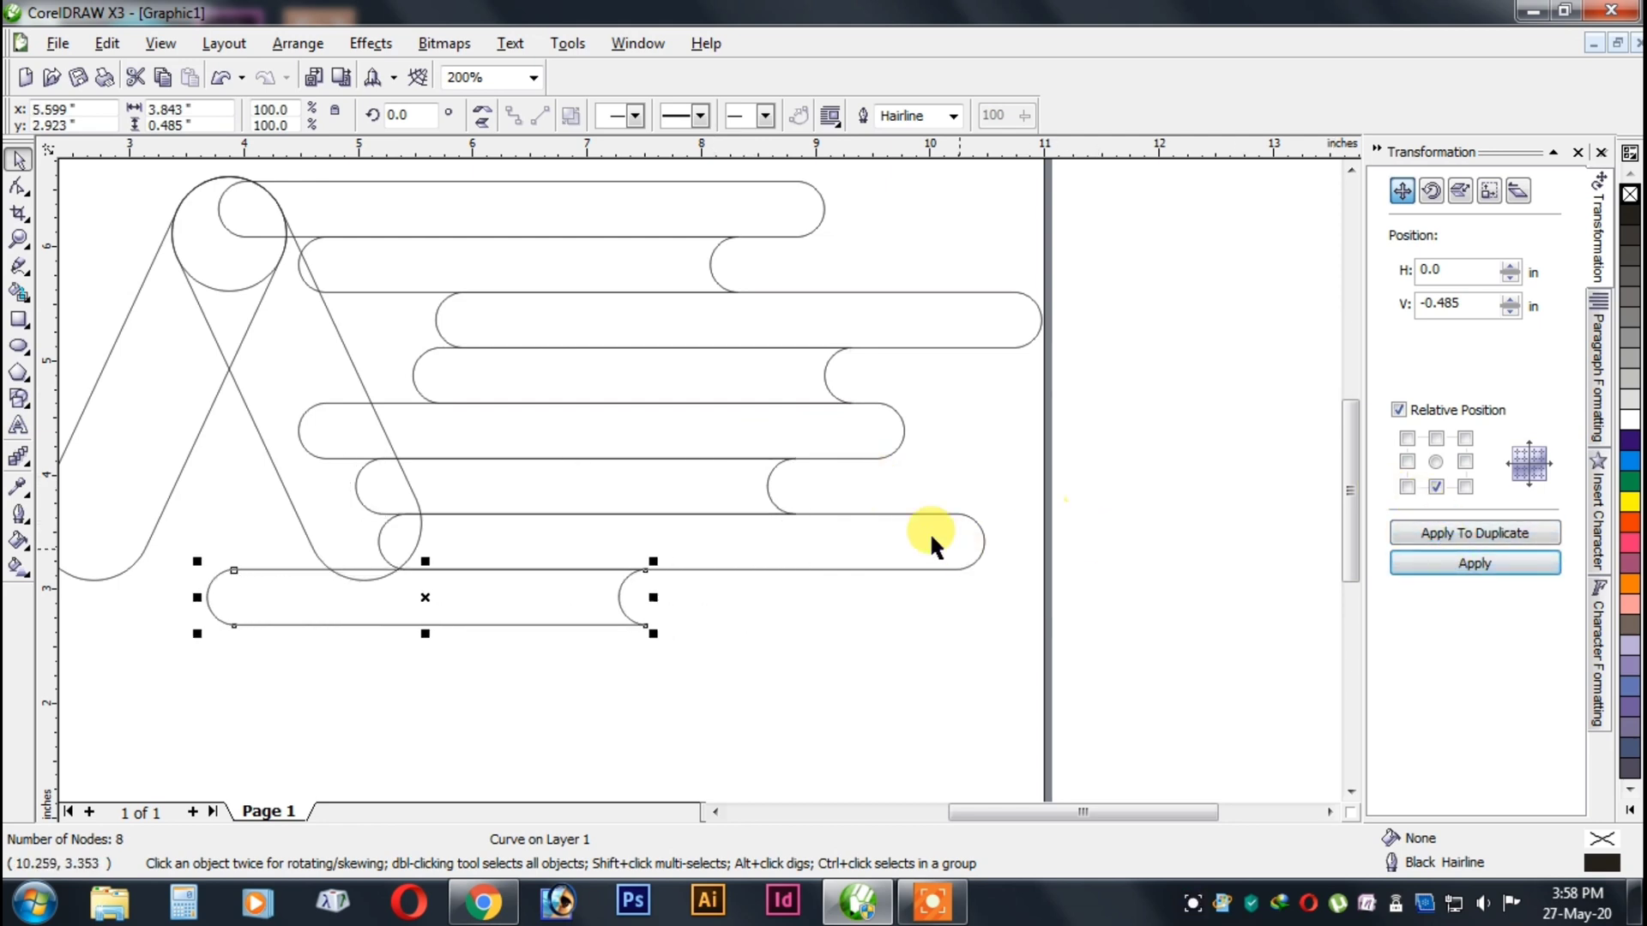
# Duplicate the seventh-row bar into the ninth row and shift the copy 2 in to the left.
pyautogui.click(1426, 530)
pyautogui.click(1441, 564)
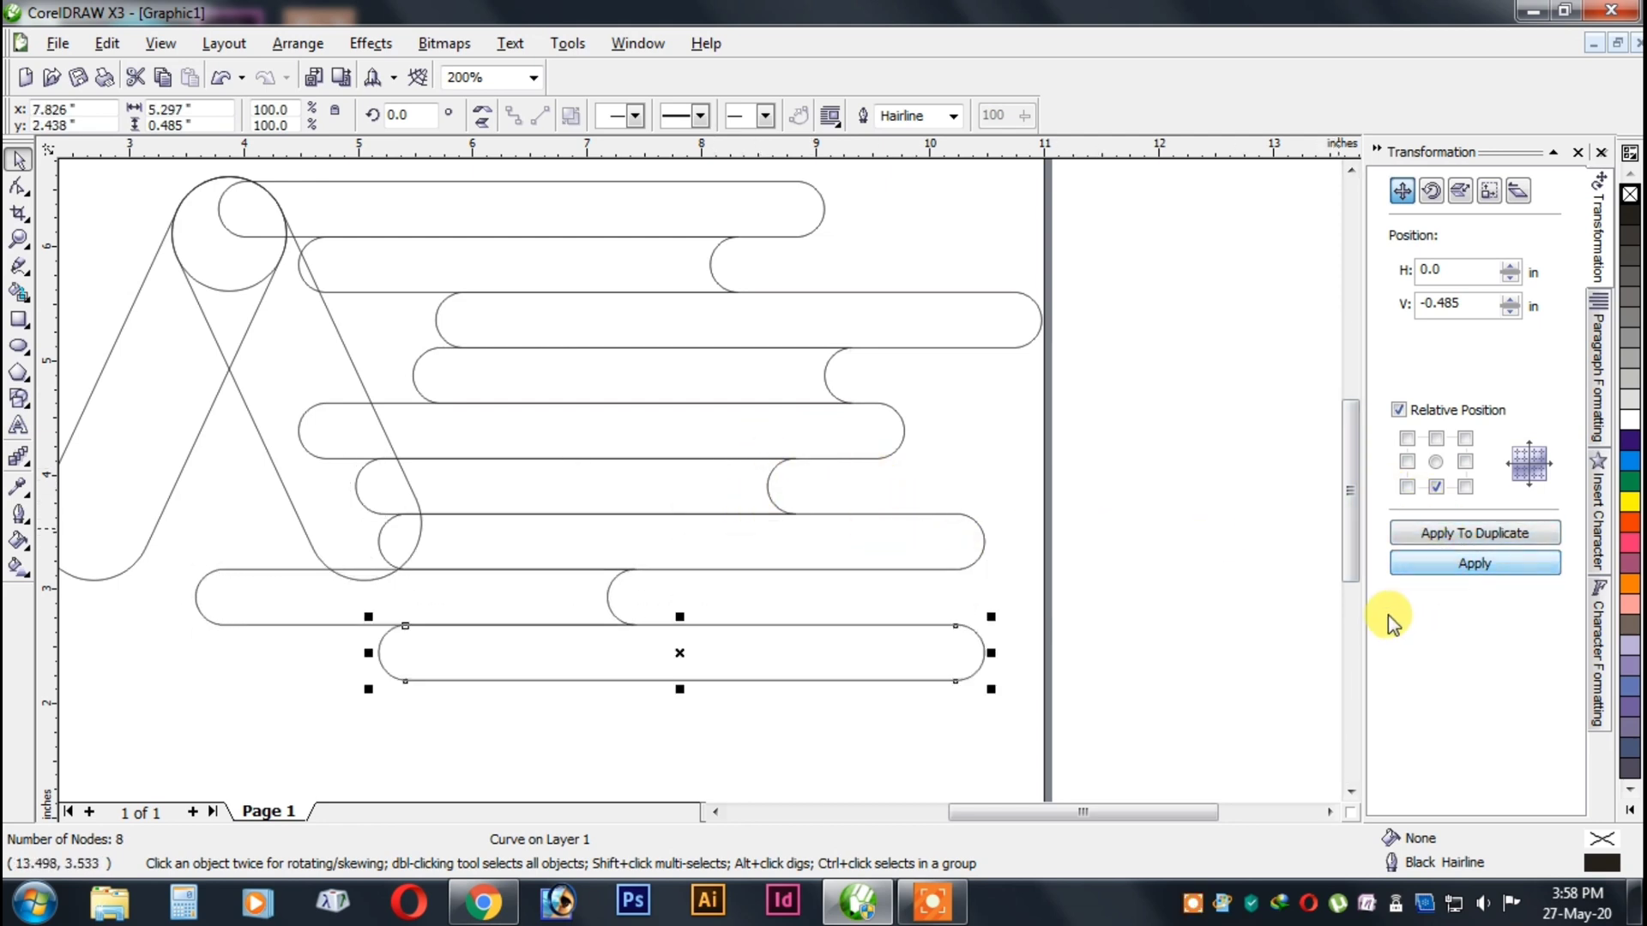
pyautogui.press('Left')
pyautogui.press('Left')
pyautogui.press('Left')
pyautogui.press('Left')
pyautogui.press('Left')
pyautogui.press('Left')
pyautogui.press('Left')
pyautogui.press('Left')
pyautogui.press('Left')
pyautogui.press('Left')
pyautogui.press('Left')
pyautogui.press('Left')
pyautogui.press('Left')
pyautogui.press('Left')
pyautogui.press('Left')
pyautogui.press('Left')
pyautogui.press('Left')
pyautogui.press('Left')
pyautogui.press('Left')
pyautogui.press('Left')
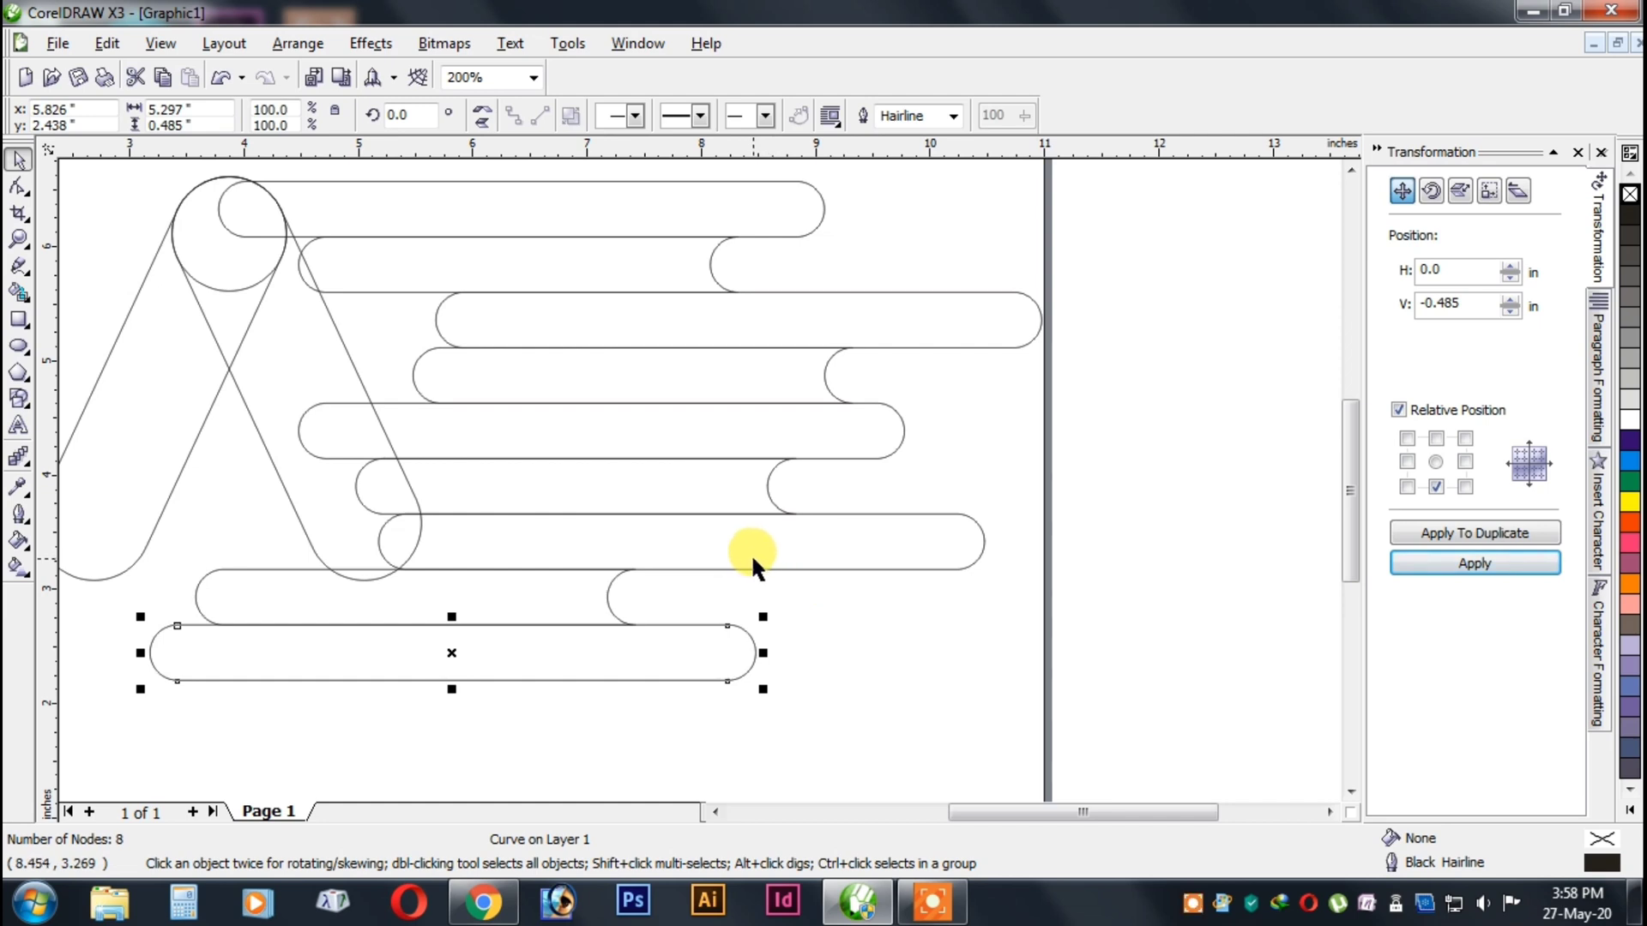
# Shift the ninth-row bar 0.6 in and the eighth-row bar about 0.4 in to the right.
pyautogui.press('Right')
pyautogui.press('Right')
pyautogui.press('Right')
pyautogui.press('Right')
pyautogui.press('Right')
pyautogui.press('Right')
pyautogui.press('Tab')
pyautogui.press('Right')
pyautogui.press('Right')
pyautogui.press('Right')
pyautogui.press('Right')
pyautogui.press('Right')
pyautogui.press('Left')
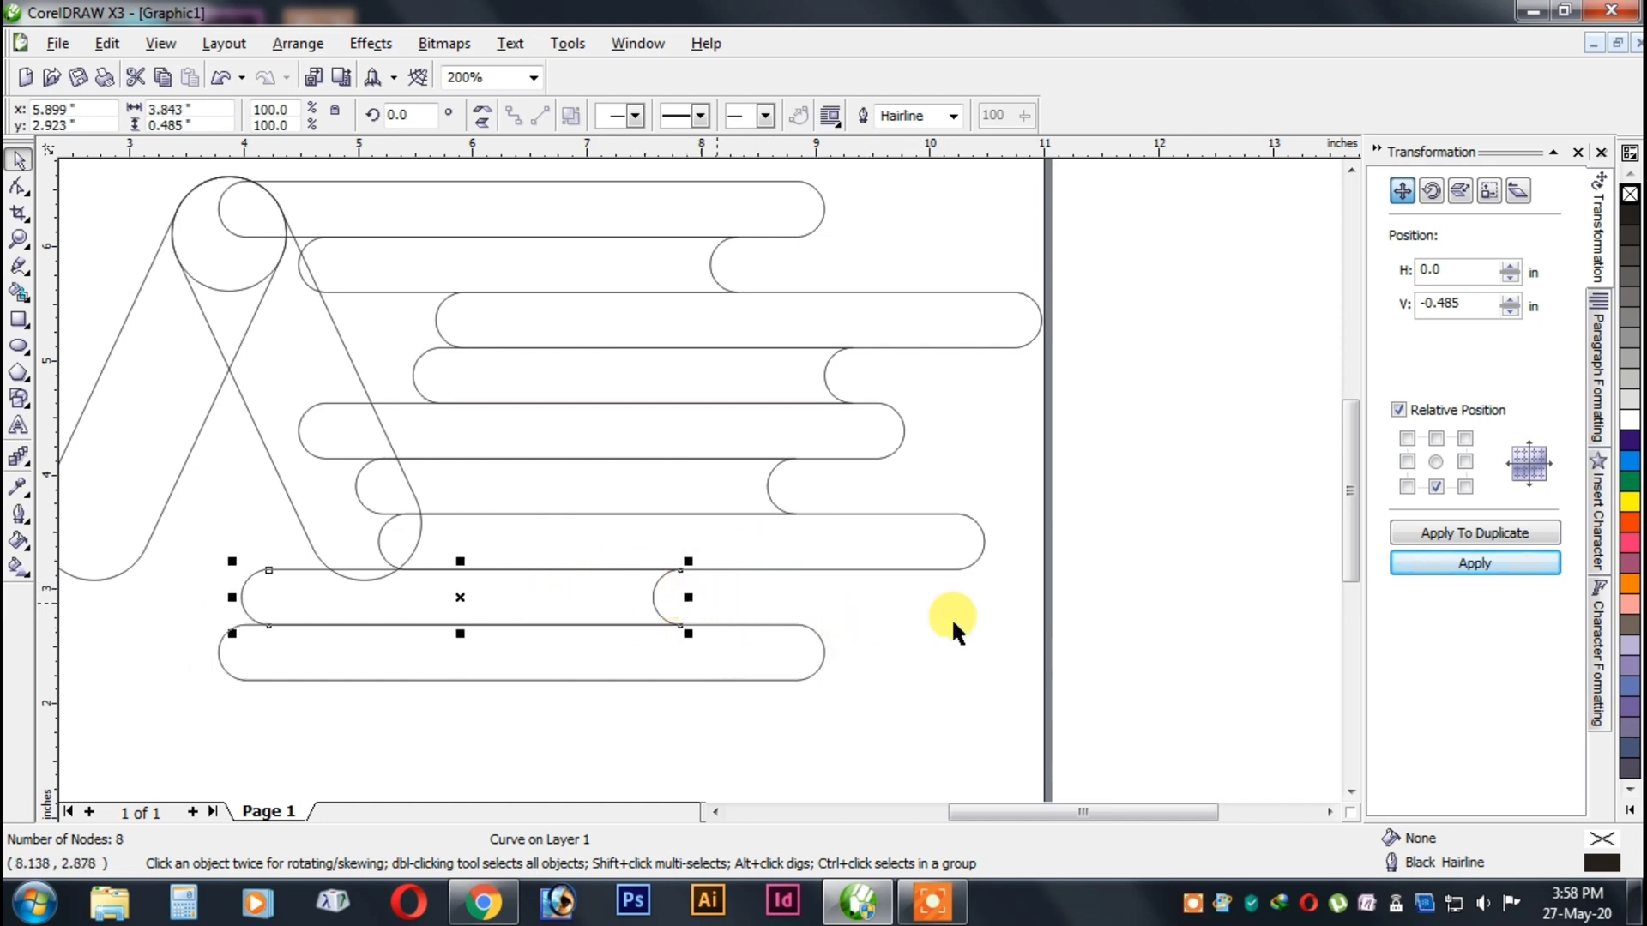
# Duplicate the concave-ended eighth-row bar into the tenth row and shift the copy about 1.1 in to the left.
pyautogui.click(1450, 533)
pyautogui.click(1407, 563)
pyautogui.press('Left')
pyautogui.press('Left')
pyautogui.press('Left')
pyautogui.press('Left')
pyautogui.press('Left')
pyautogui.press('Left')
pyautogui.press('Left')
pyautogui.press('Left')
pyautogui.press('Left')
pyautogui.press('Left')
pyautogui.press('Left')
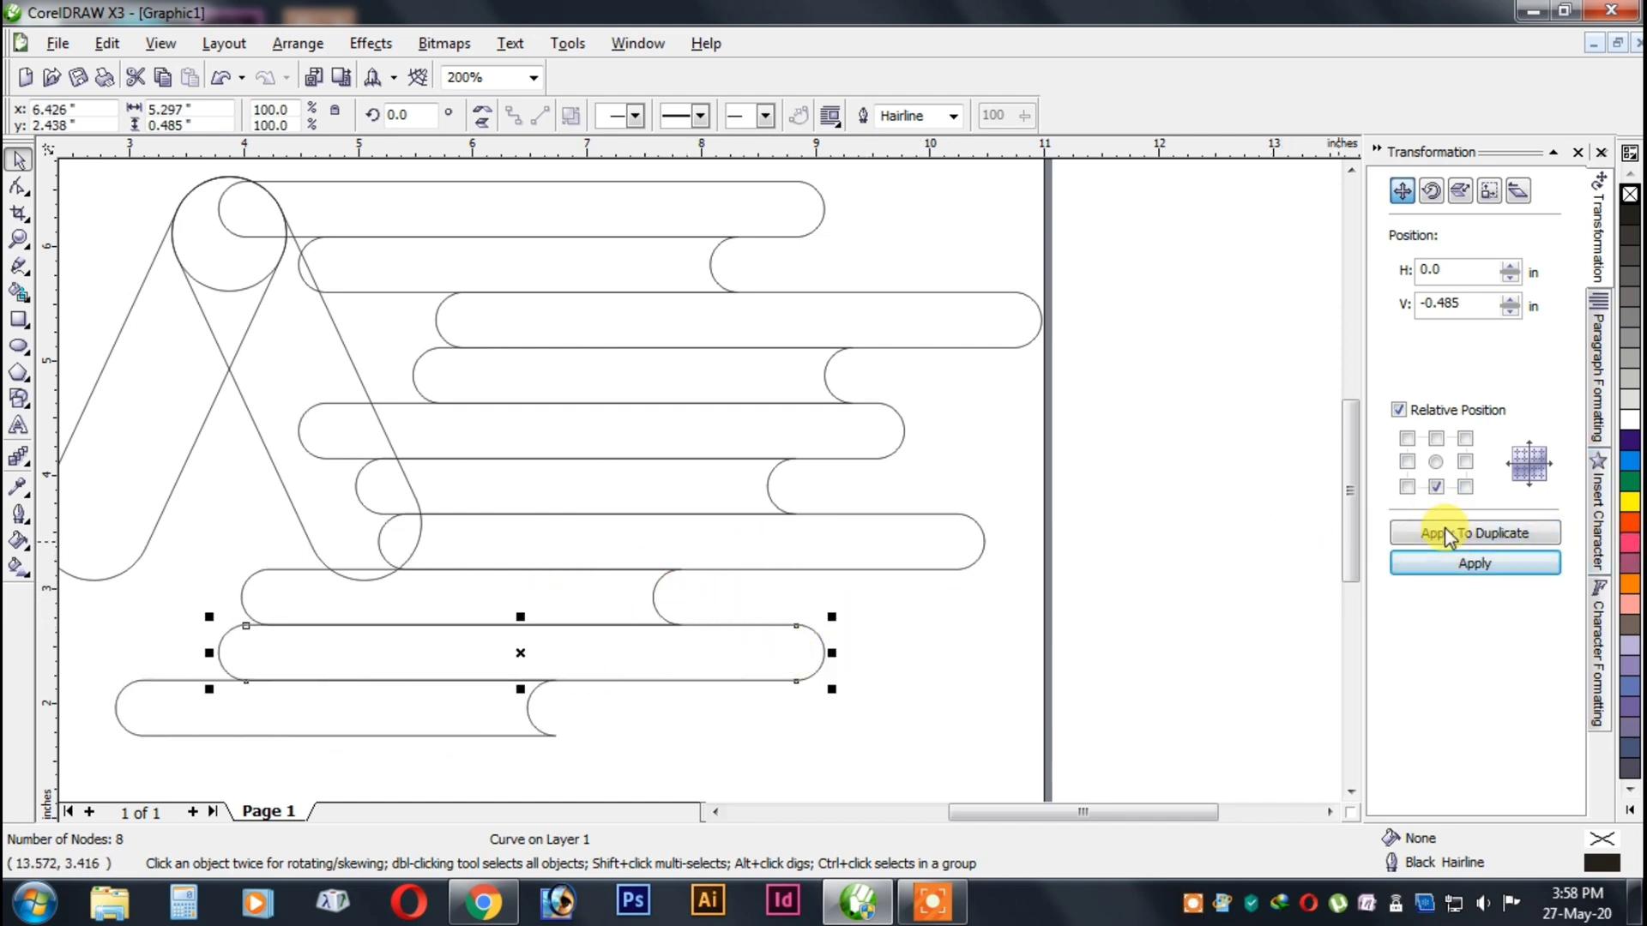
# Duplicate the ninth-row bar into the eleventh row and shift the copy 1.5 in to the left.
pyautogui.click(1444, 533)
pyautogui.click(1411, 565)
pyautogui.press('F3')
pyautogui.press('Left')
pyautogui.press('Left')
pyautogui.press('Left')
pyautogui.press('Left')
pyautogui.press('Left')
pyautogui.press('Left')
pyautogui.press('Left')
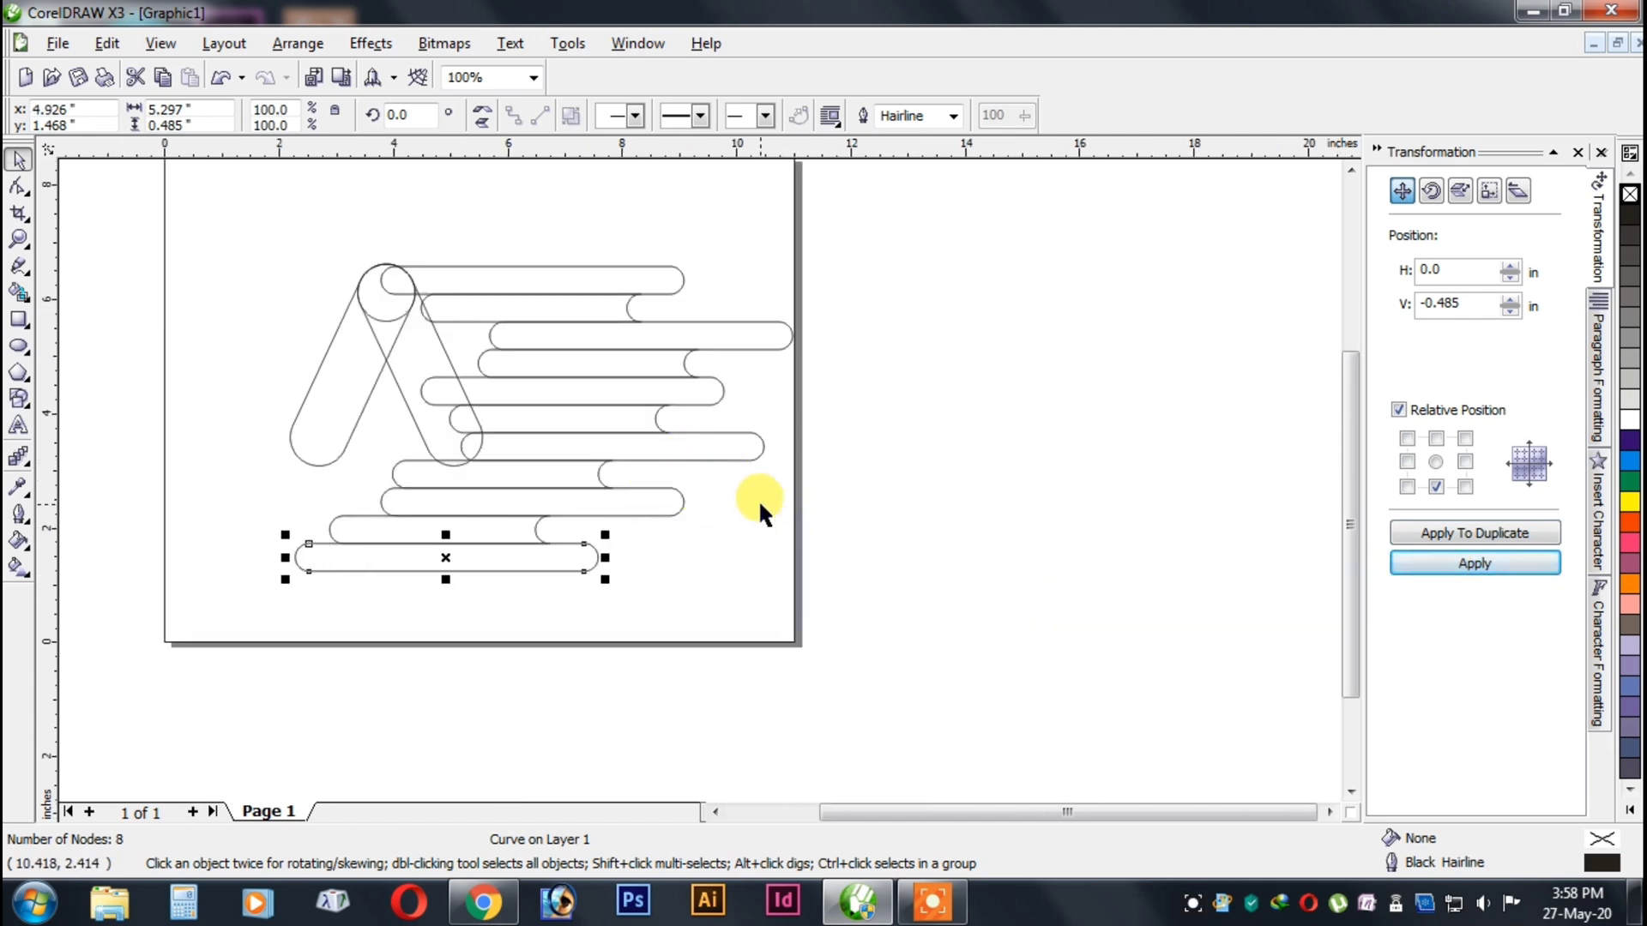
# Move the whole A shape about 2.5 in to the left, clear of the staggered bars.
pyautogui.click(821, 600)
pyautogui.moveTo(522, 474); pyautogui.dragTo(522, 474)
pyautogui.moveTo(361, 338); pyautogui.dragTo(217, 340)
pyautogui.click(307, 213)
pyautogui.scroll(-1, 446, 307)
pyautogui.scroll(1, 699, 478)
pyautogui.scroll(-1, 699, 478)
pyautogui.scroll(1, 707, 496)
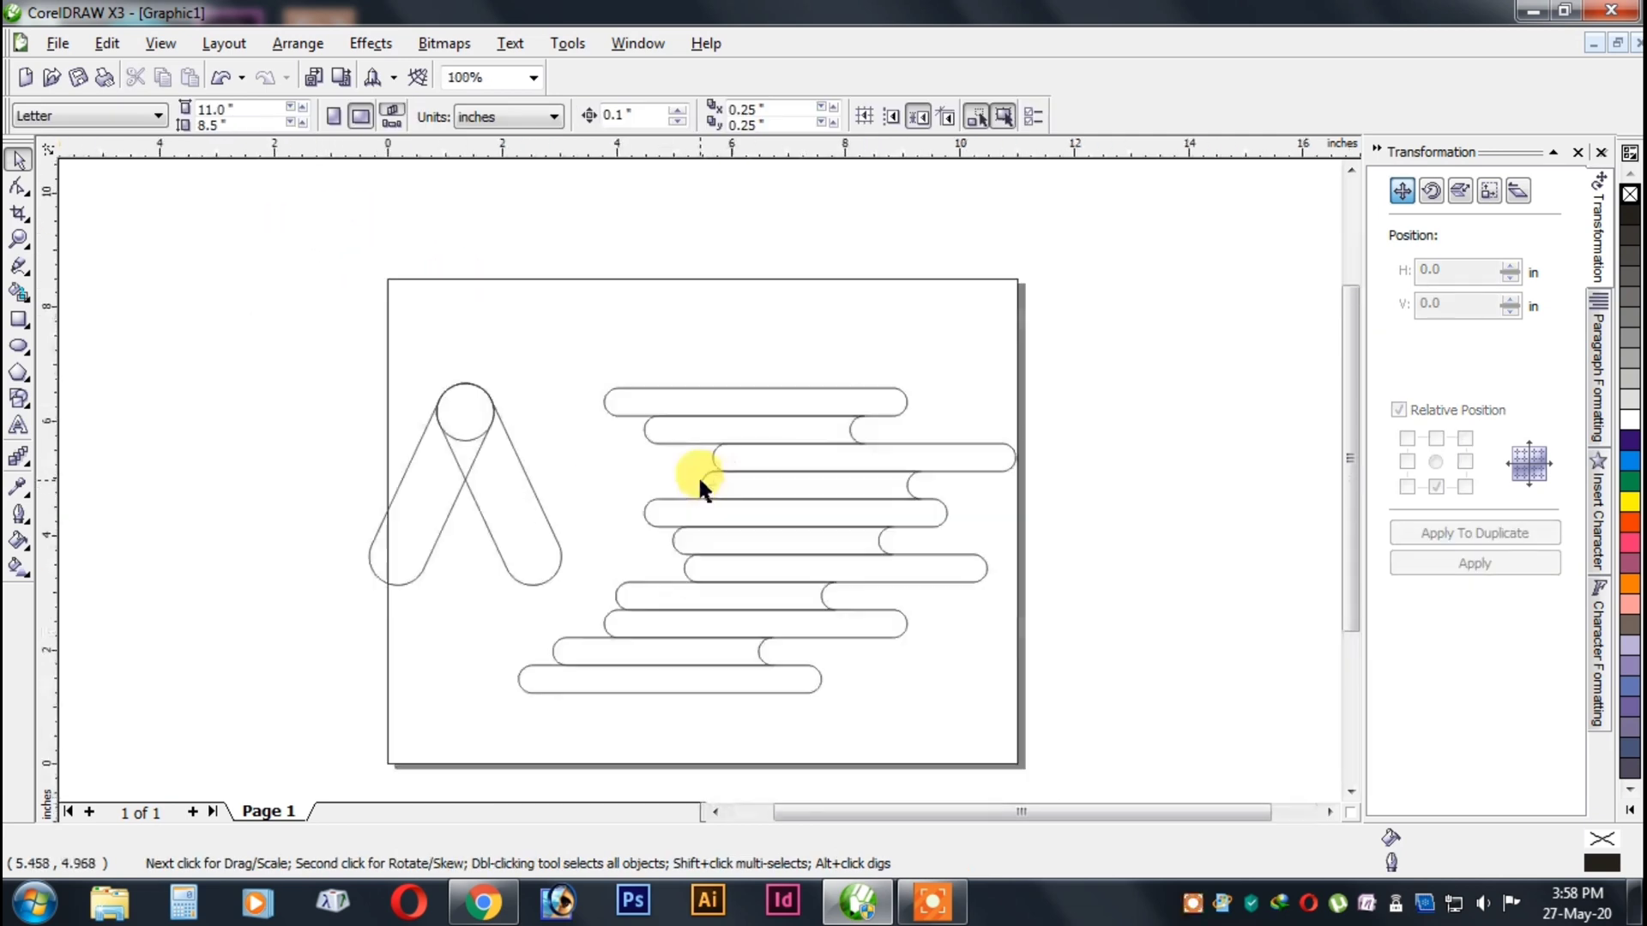
# Duplicate the third-row bar directly to its left with a horizontal offset of -5.297 in.
pyautogui.click(744, 433)
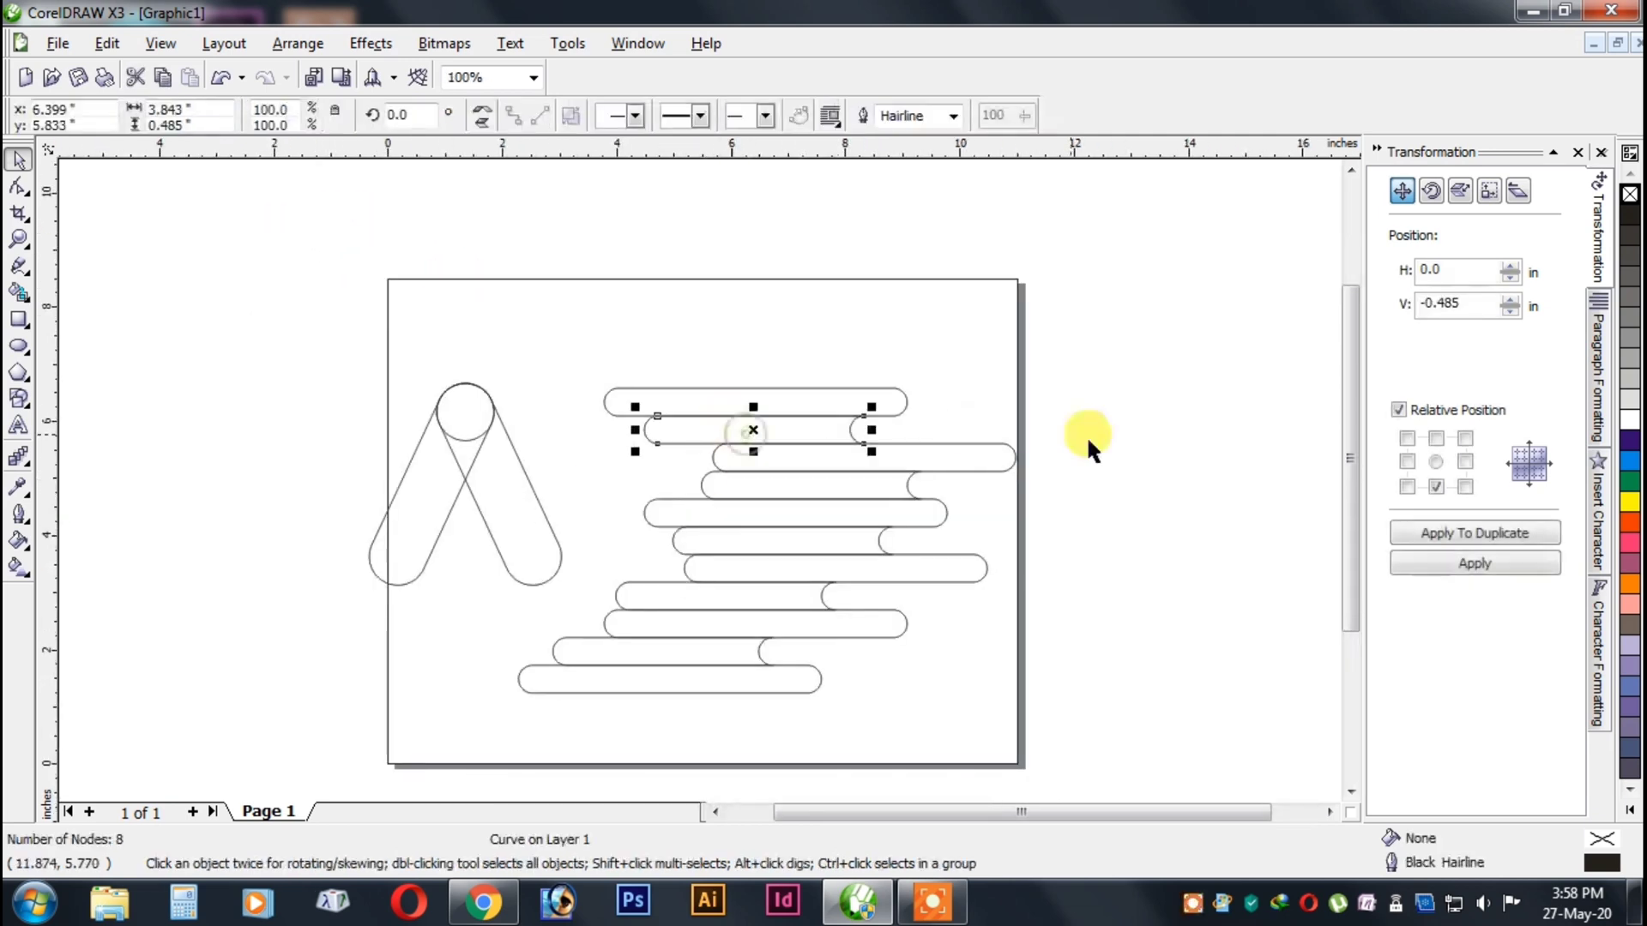
pyautogui.click(868, 365)
pyautogui.click(815, 455)
pyautogui.click(1430, 534)
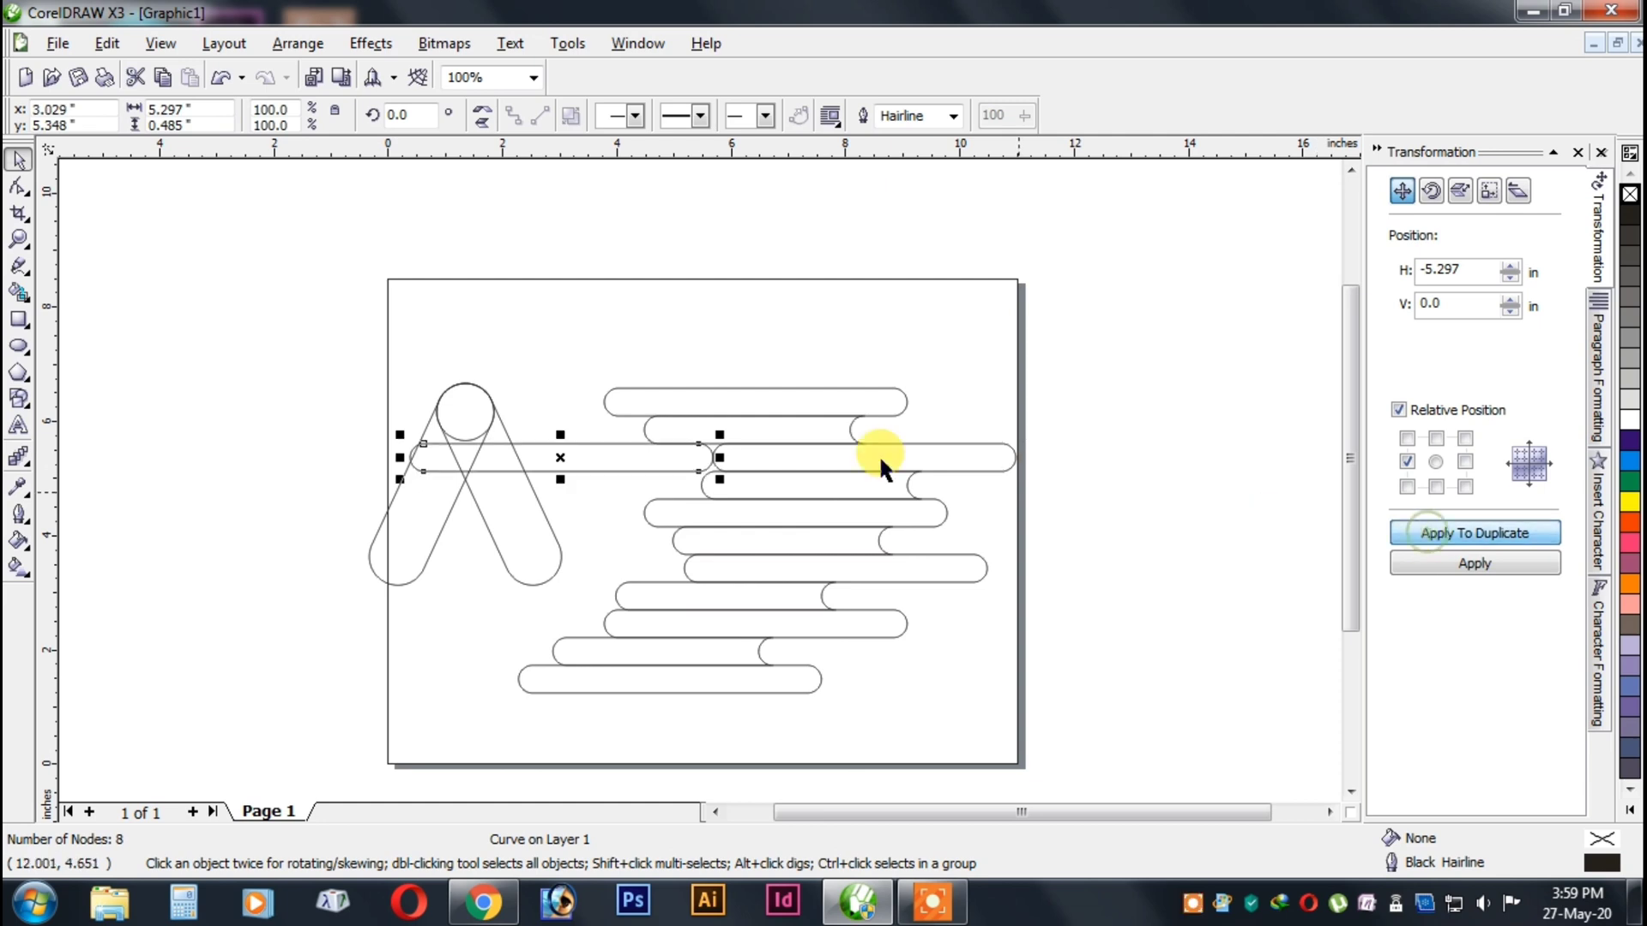
# Left-align the third-row duplicate with the top bar and weld it to the original third-row bar.
pyautogui.keyDown('shift'); pyautogui.click(633, 388); pyautogui.keyUp('shift')
pyautogui.press('l')
pyautogui.click(683, 455)
pyautogui.keyDown('shift'); pyautogui.click(939, 456); pyautogui.keyUp('shift')
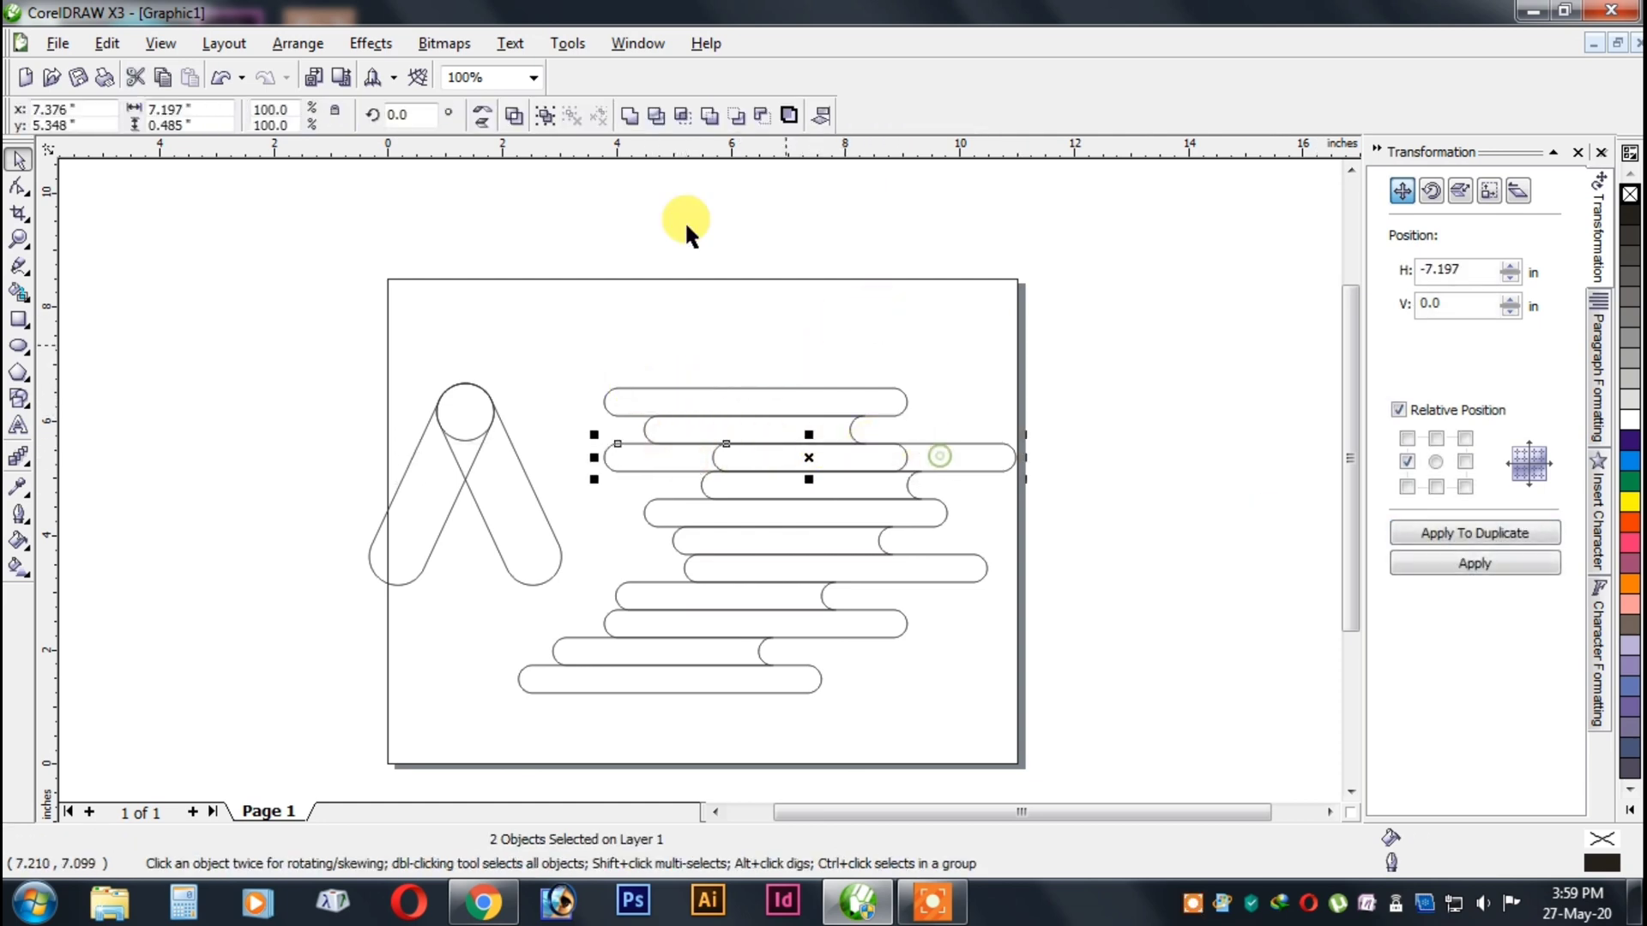
pyautogui.click(634, 110)
# Duplicate the second-row bar with a horizontal offset of -3.843 in and try right-aligning one of the two bars with the top bar.
pyautogui.click(781, 416)
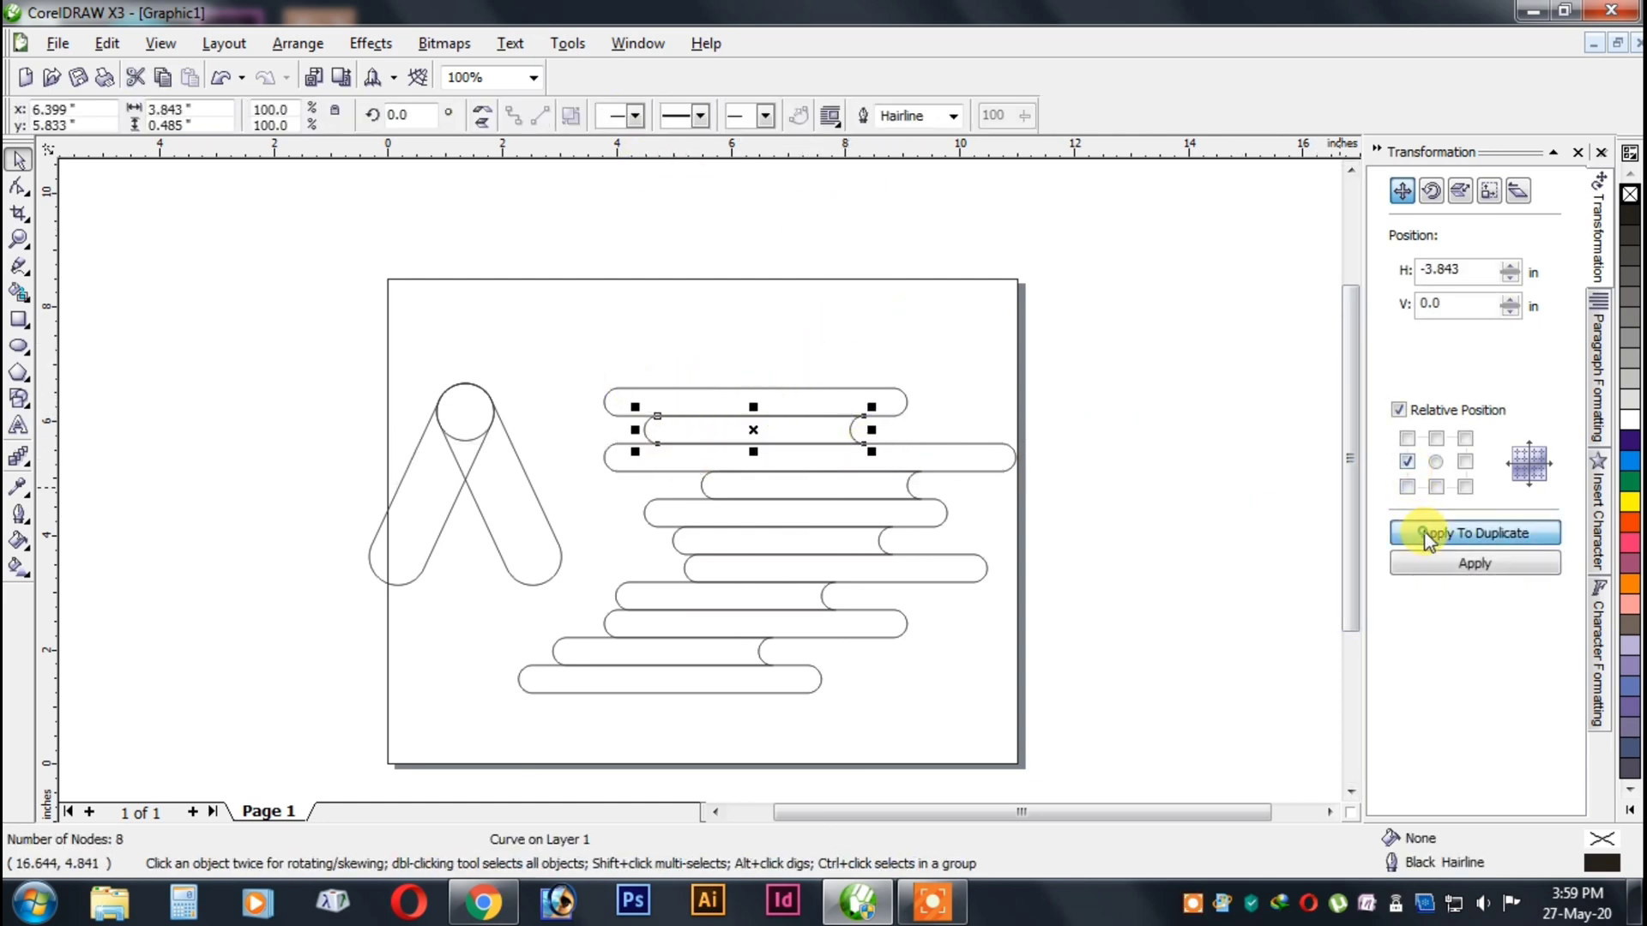
pyautogui.click(1475, 532)
pyautogui.keyDown('shift'); pyautogui.click(725, 398); pyautogui.keyUp('shift')
pyautogui.press('r')
pyautogui.click(1002, 362)
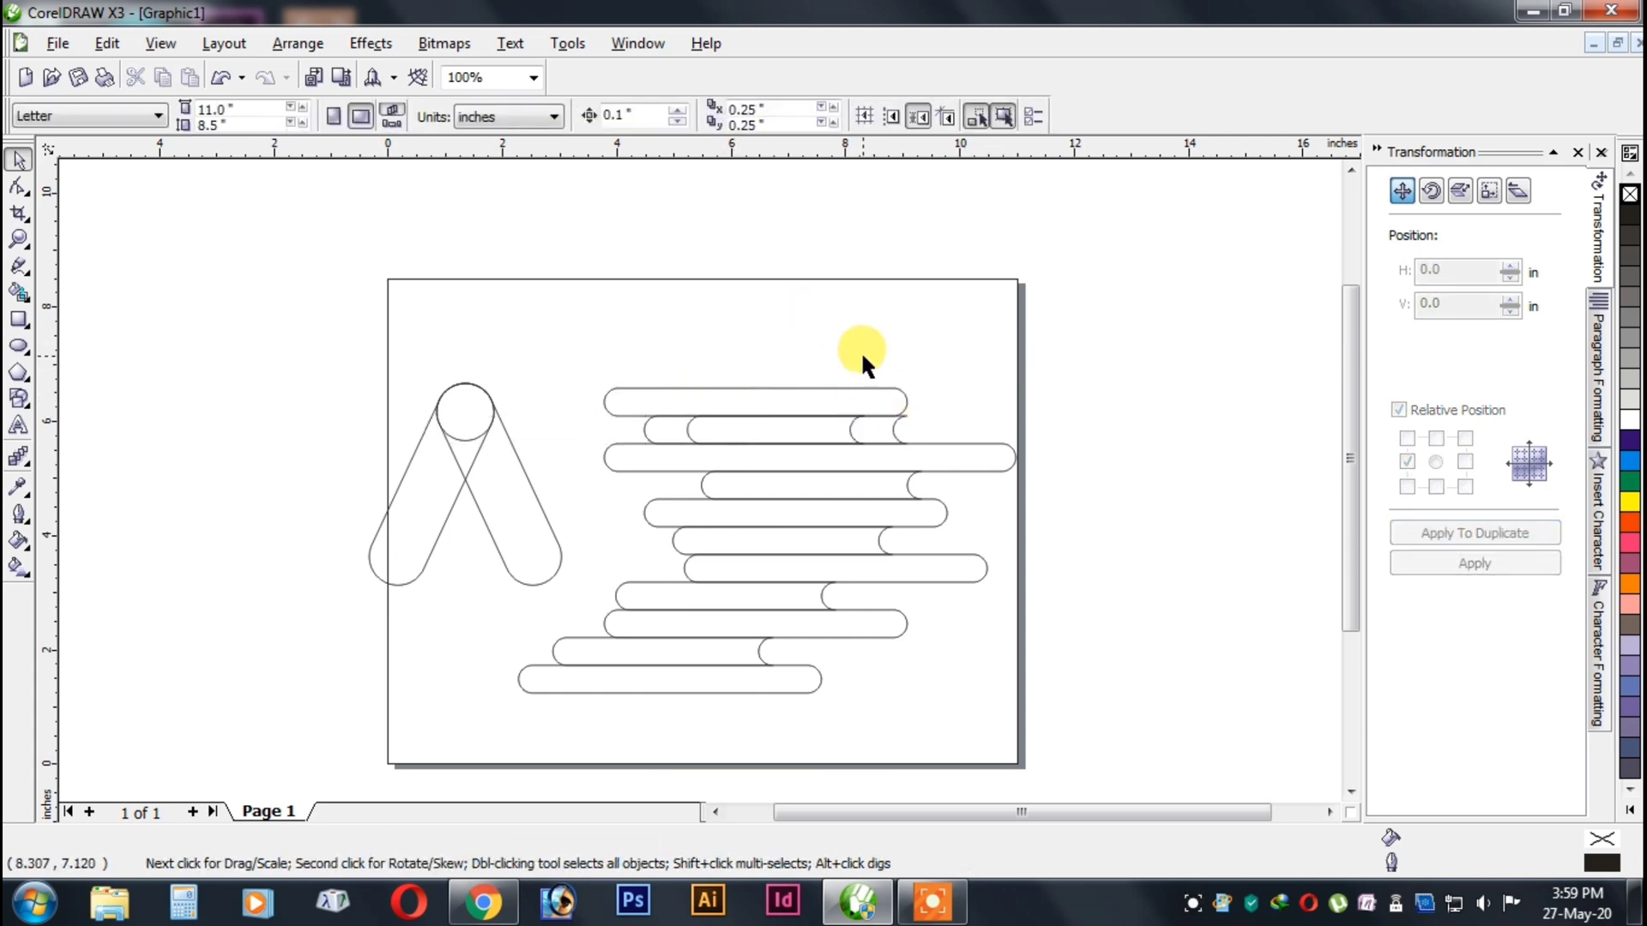
# Left-align the other second-row bar with the top bar and weld the two second-row bars together.
pyautogui.click(667, 419)
pyautogui.keyDown('shift'); pyautogui.click(632, 396); pyautogui.keyUp('shift')
pyautogui.click(830, 338)
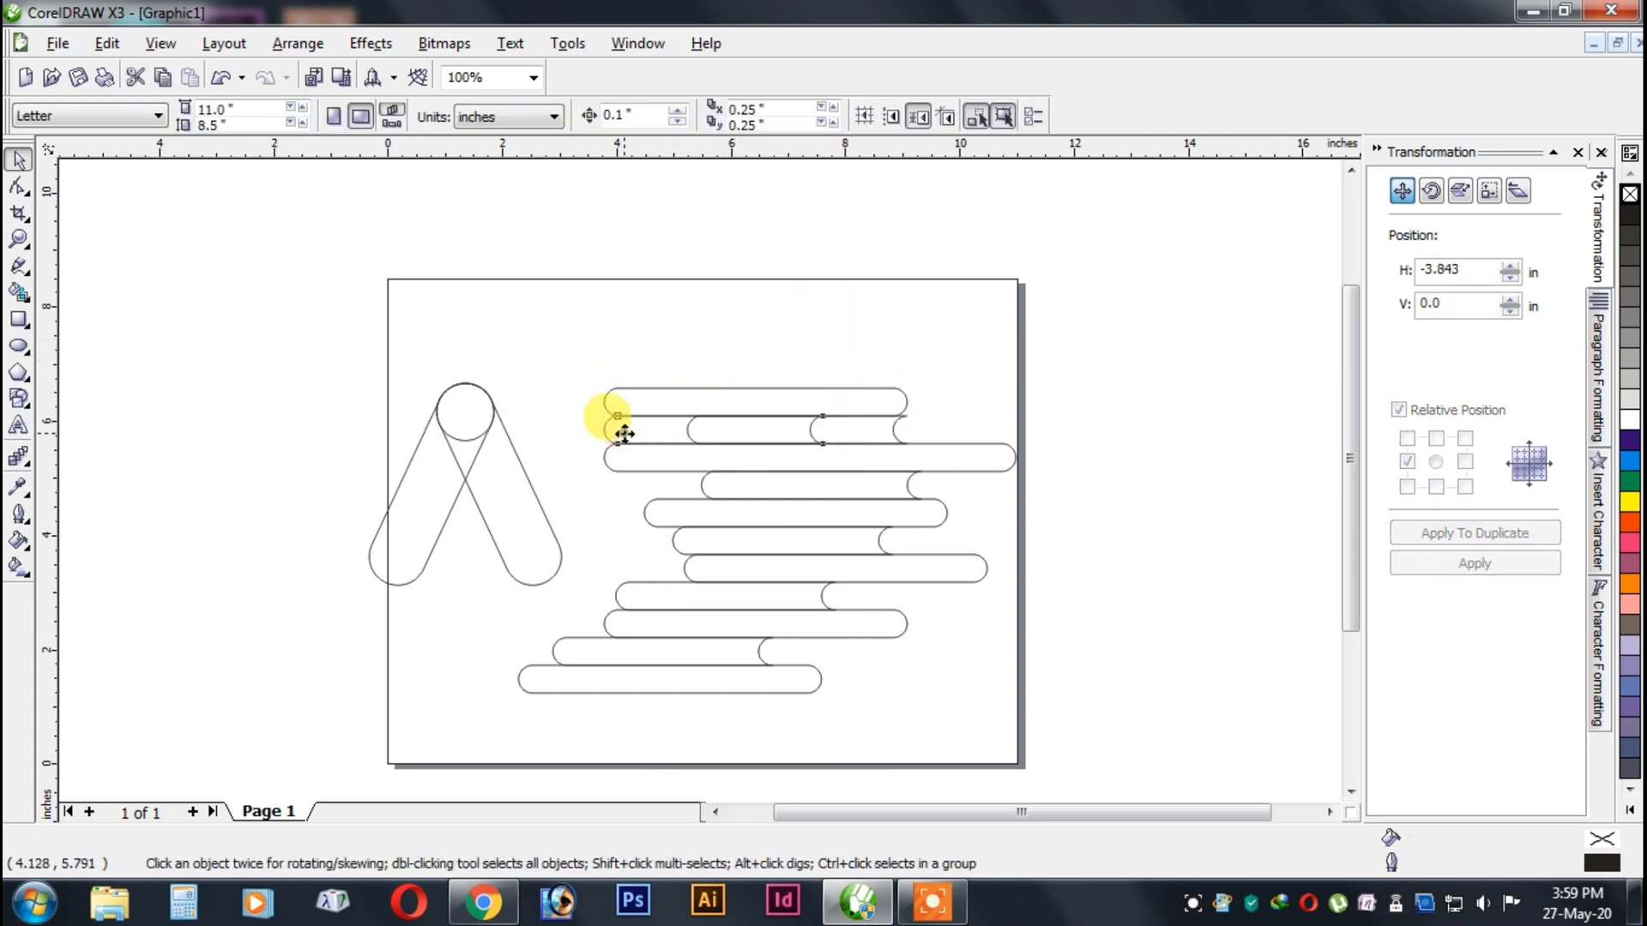
pyautogui.click(619, 427)
pyautogui.keyDown('shift'); pyautogui.click(865, 433); pyautogui.keyUp('shift')
pyautogui.click(631, 114)
pyautogui.click(857, 292)
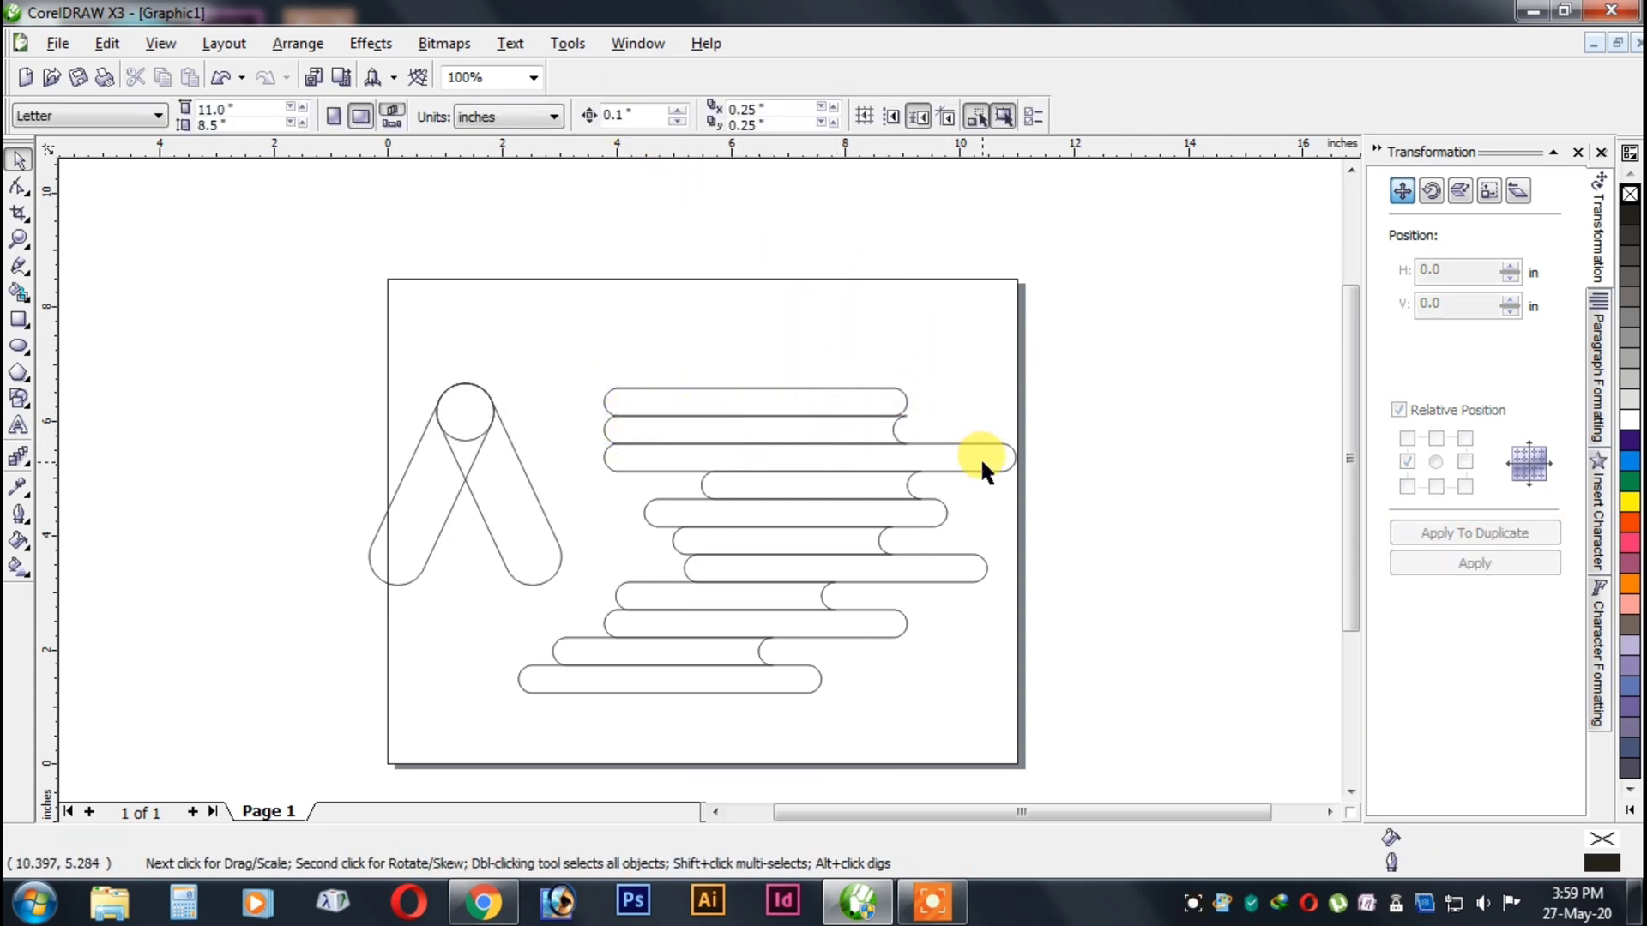
# Undo the second-row weld and alignment, and try aligning one second-row bar with the top bar's right edge again.
pyautogui.hotkey('ctrl', 'z')
pyautogui.hotkey('ctrl', 'z')
pyautogui.click(1002, 364)
pyautogui.click(879, 429)
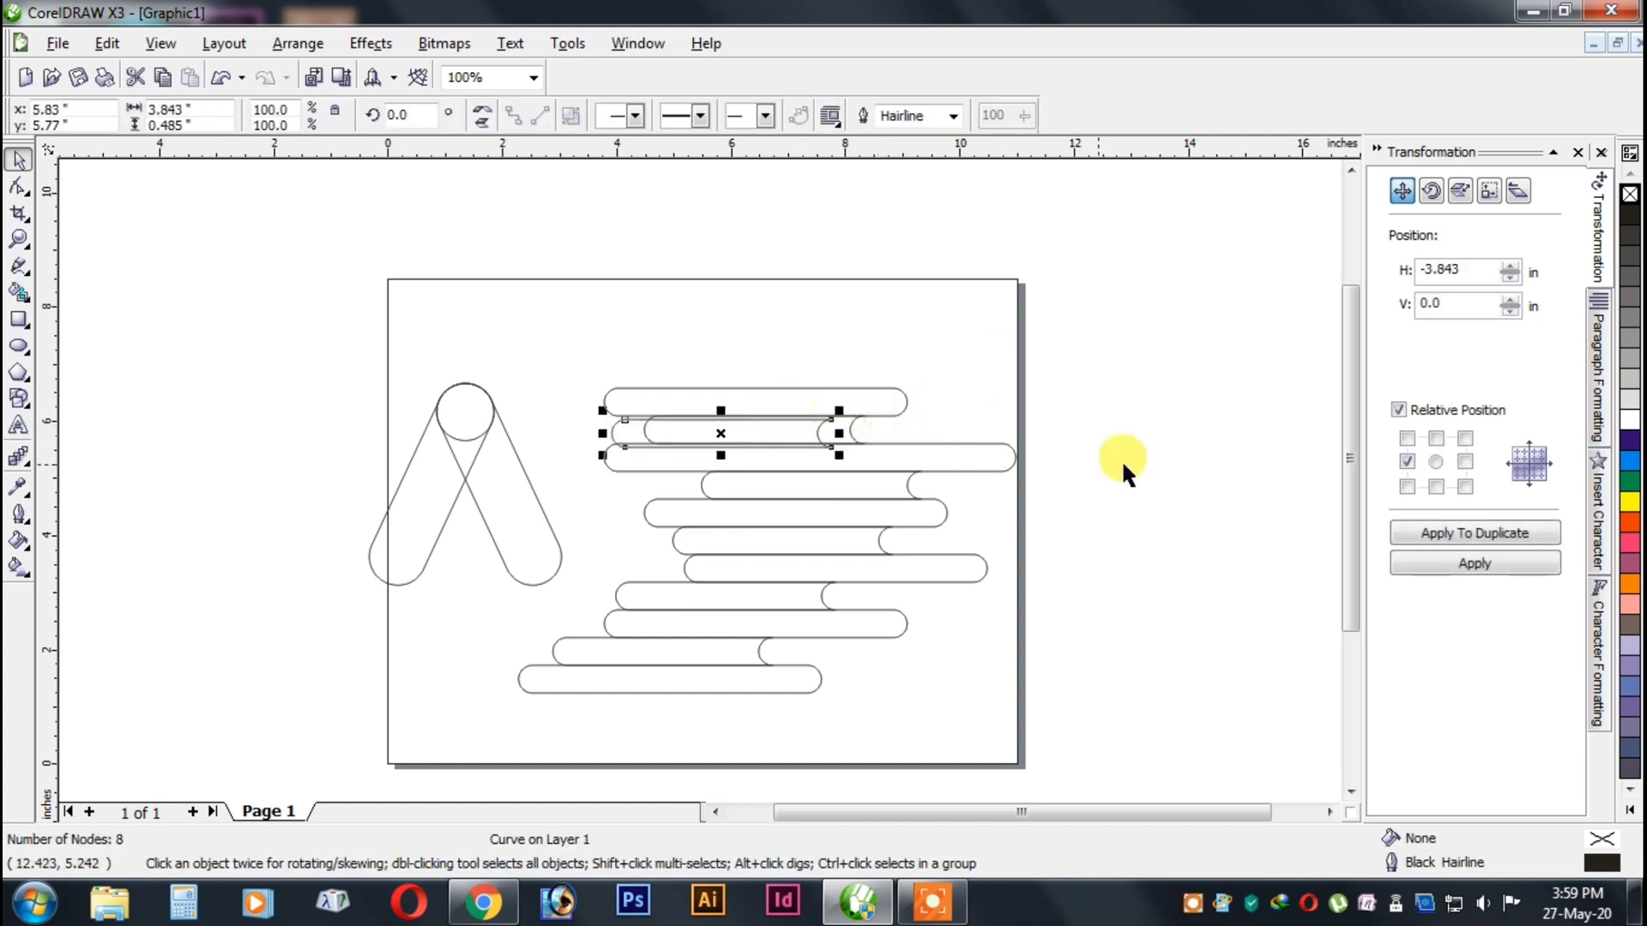
pyautogui.keyDown('shift'); pyautogui.click(645, 416); pyautogui.keyUp('shift')
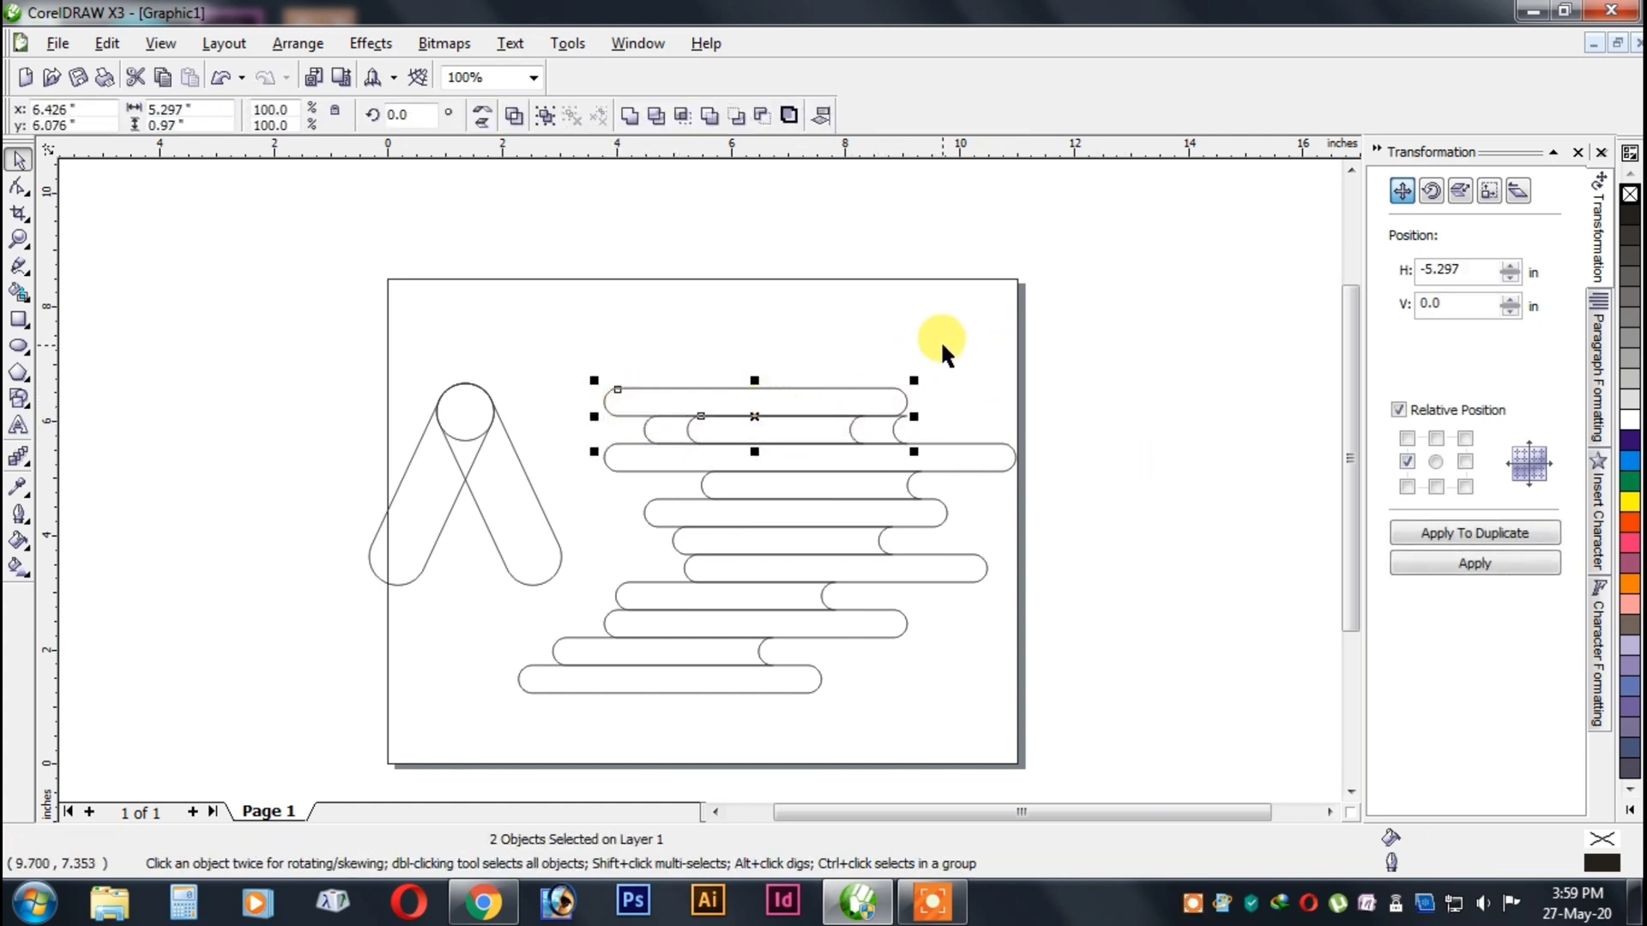
# Align the second-row copy to the left edge of the neighbouring bars and weld it to the unmoved second-row original.
pyautogui.click(643, 443)
pyautogui.keyDown('shift'); pyautogui.click(844, 434); pyautogui.keyUp('shift')
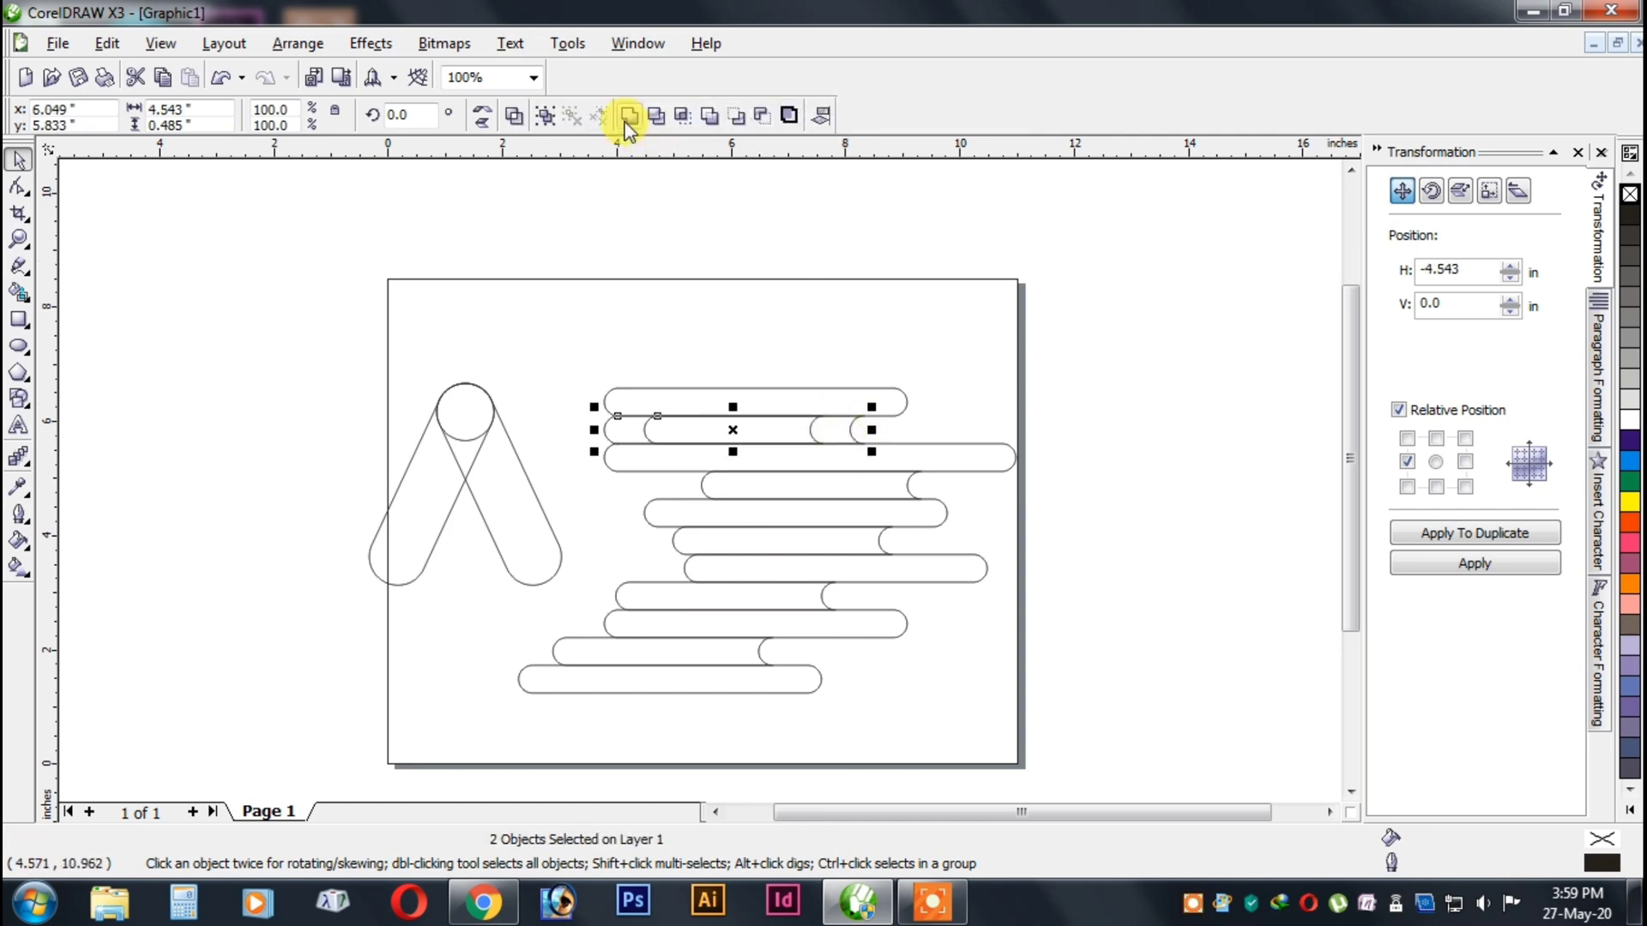
pyautogui.click(628, 117)
pyautogui.click(993, 287)
# Duplicate the fourth-row bar with a horizontal offset of -3.843 in and left-align the copy with the third-row bar.
pyautogui.scroll(-1, 904, 405)
pyautogui.scroll(1, 845, 463)
pyautogui.click(692, 501)
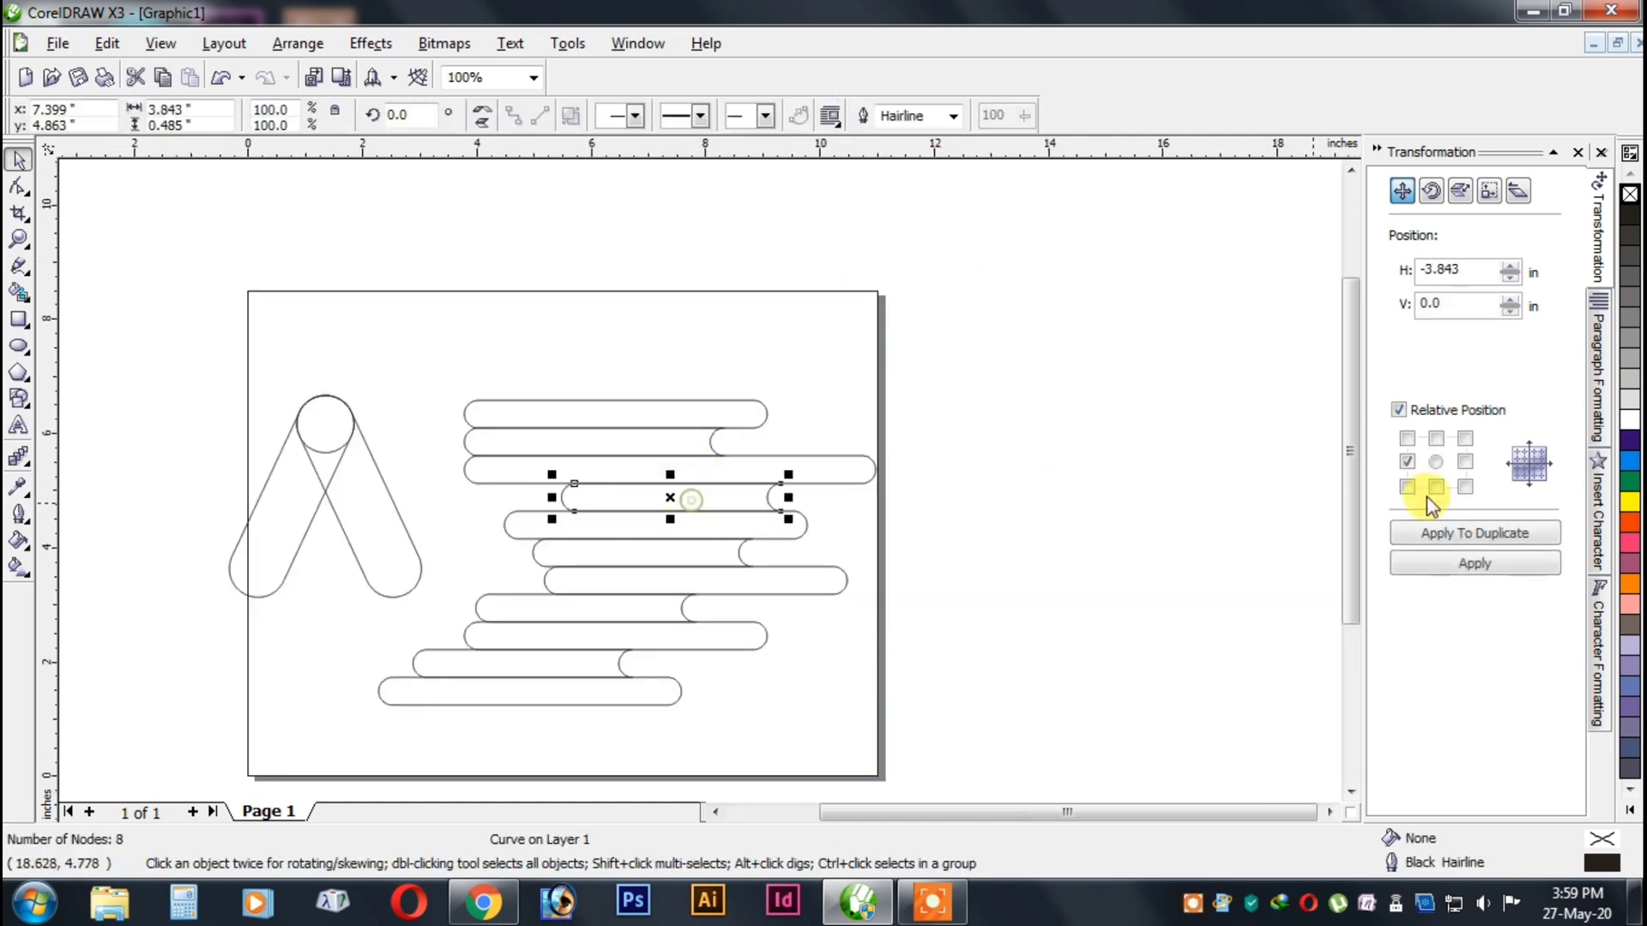
pyautogui.click(1464, 539)
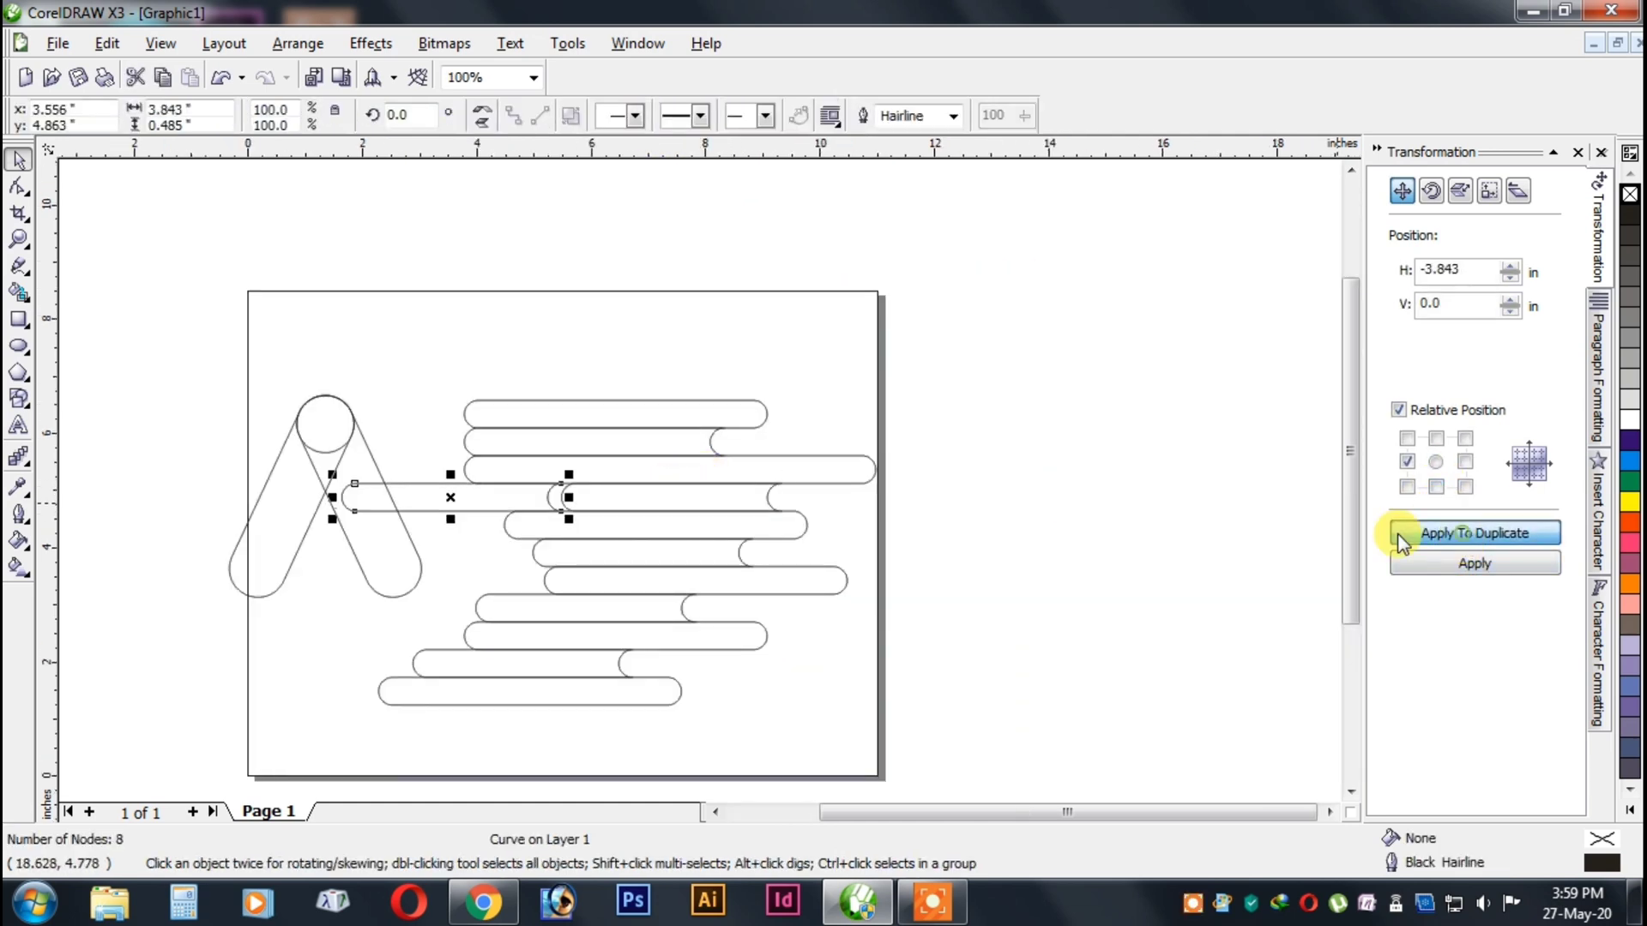
pyautogui.keyDown('shift'); pyautogui.click(481, 455); pyautogui.keyUp('shift')
pyautogui.press('l')
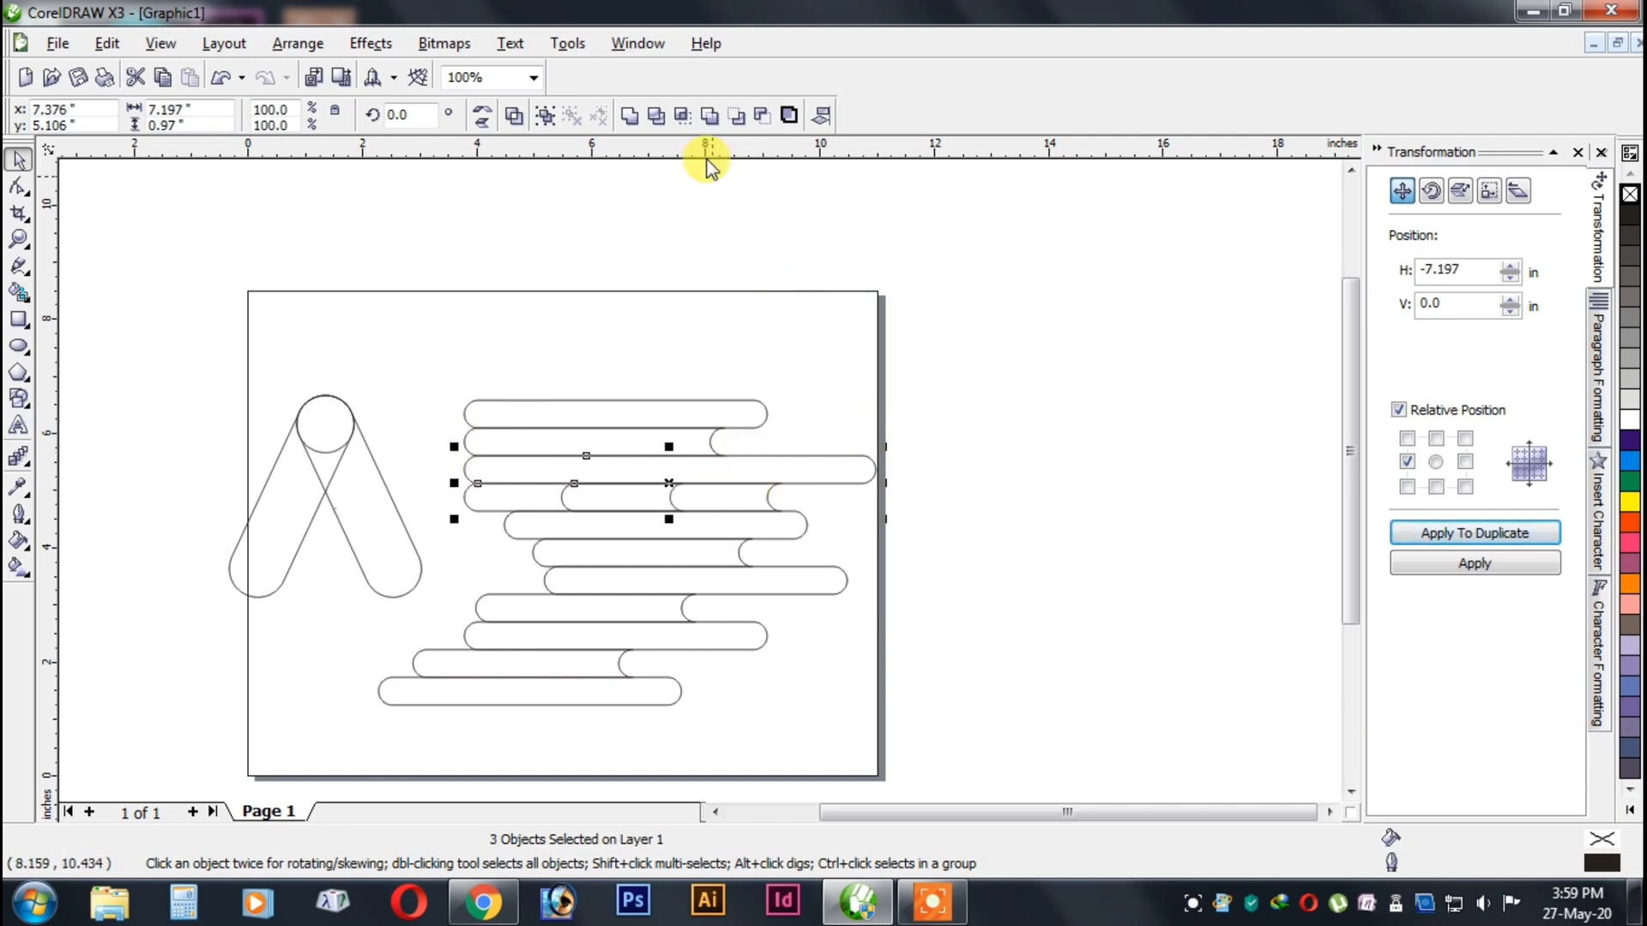
# Weld the fourth-row copy to the original fourth-row bar, keeping the third-row bar separate.
pyautogui.click(628, 117)
pyautogui.scroll(-1, 815, 485)
pyautogui.scroll(1, 697, 475)
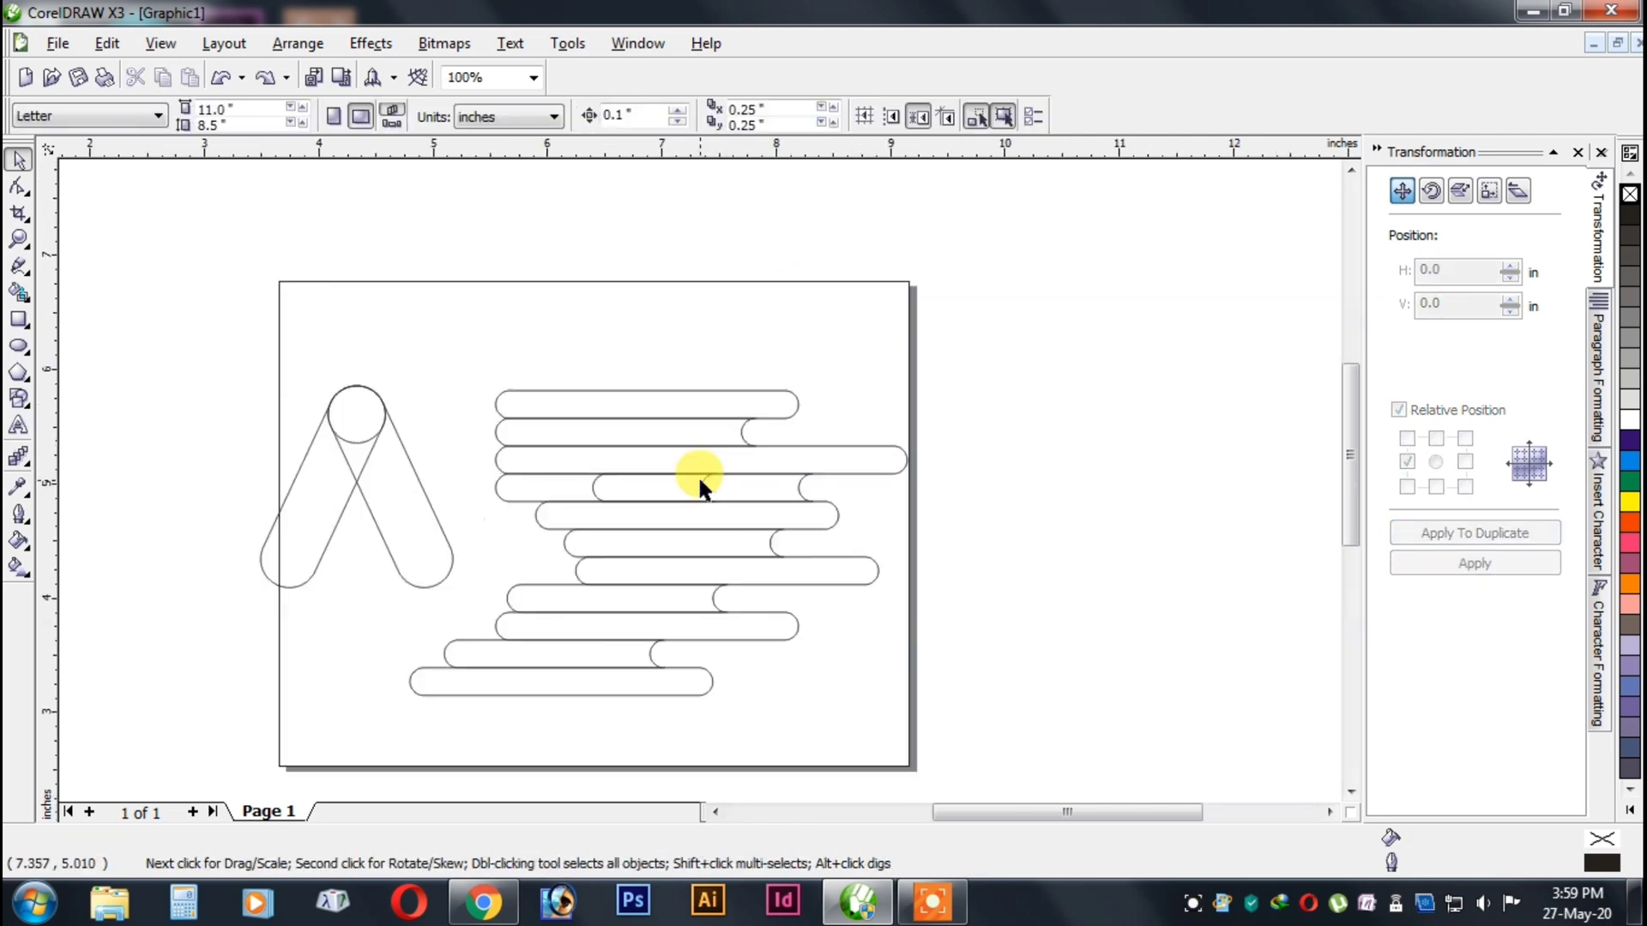
pyautogui.keyDown('shift'); pyautogui.click(742, 491); pyautogui.keyUp('shift')
pyautogui.click(628, 115)
pyautogui.click(1022, 368)
# Duplicate the fifth-row bar with a horizontal offset of -5.297 in and left-align the copy with the fourth-row bar.
pyautogui.click(754, 559)
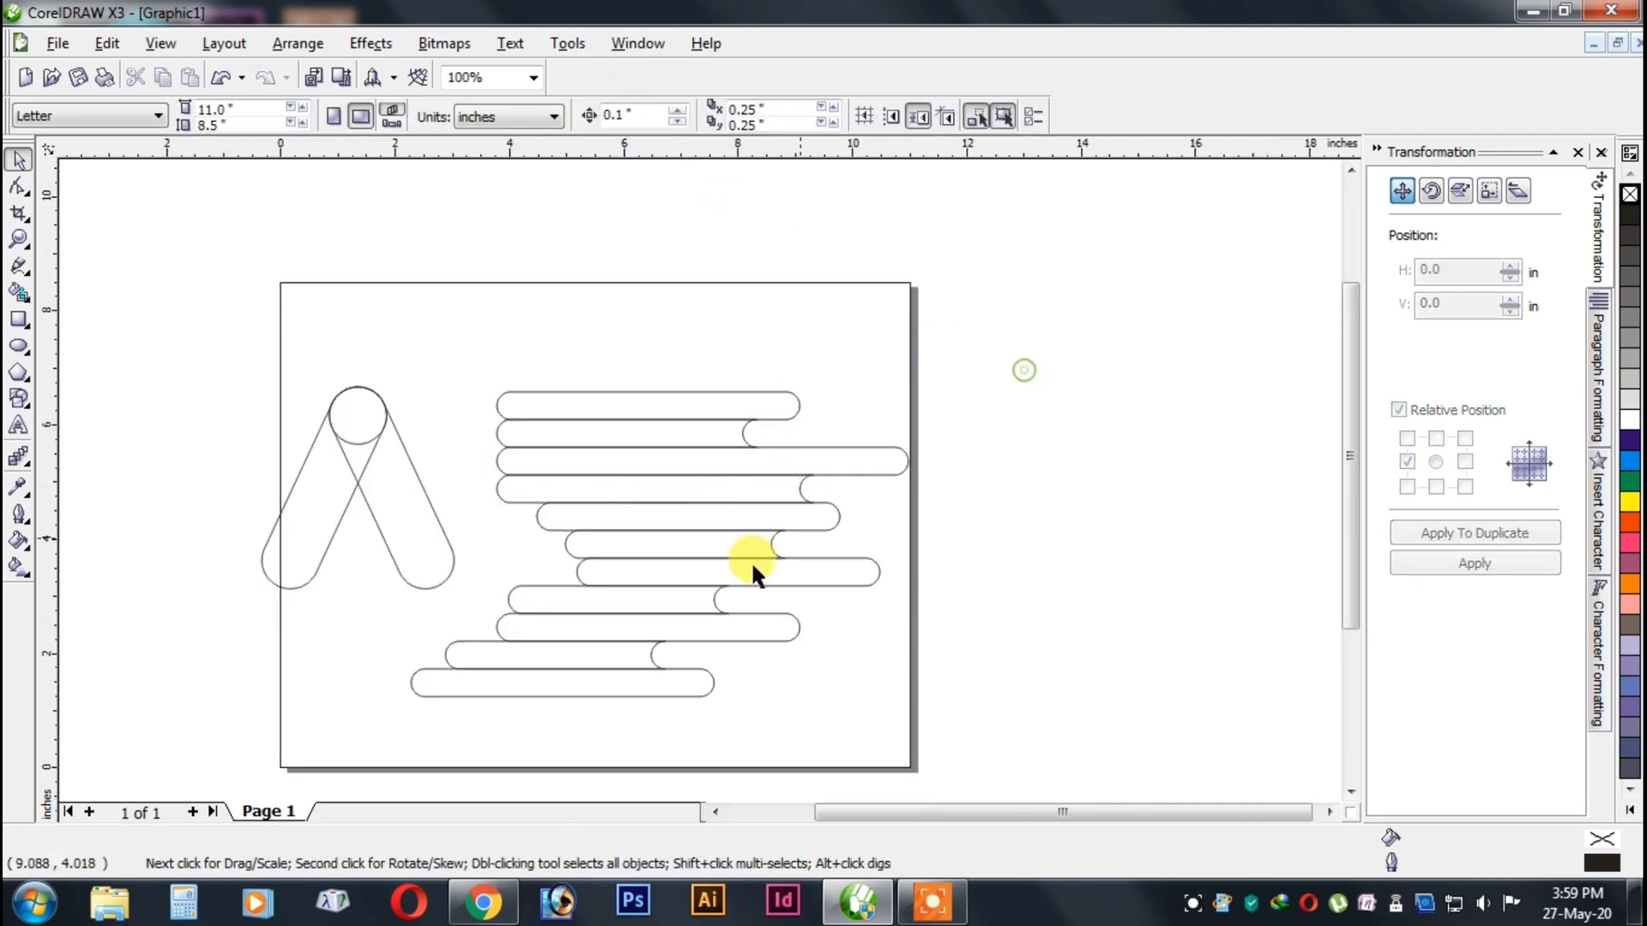
pyautogui.click(1448, 535)
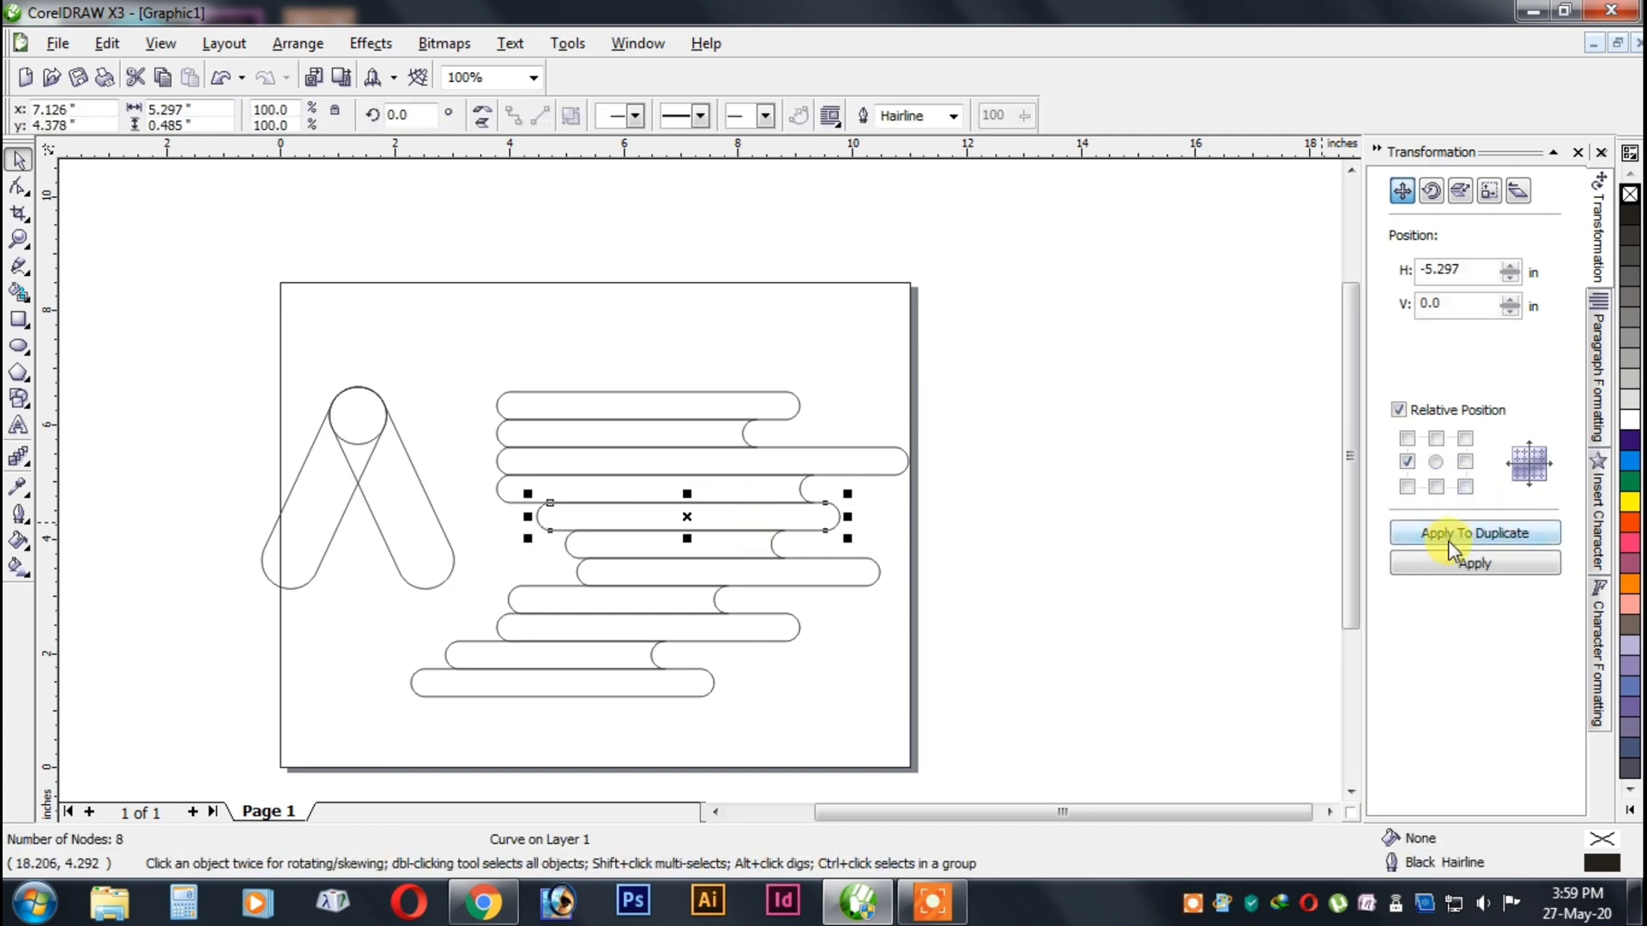
pyautogui.keyDown('shift'); pyautogui.click(587, 490); pyautogui.keyUp('shift')
pyautogui.press('r')
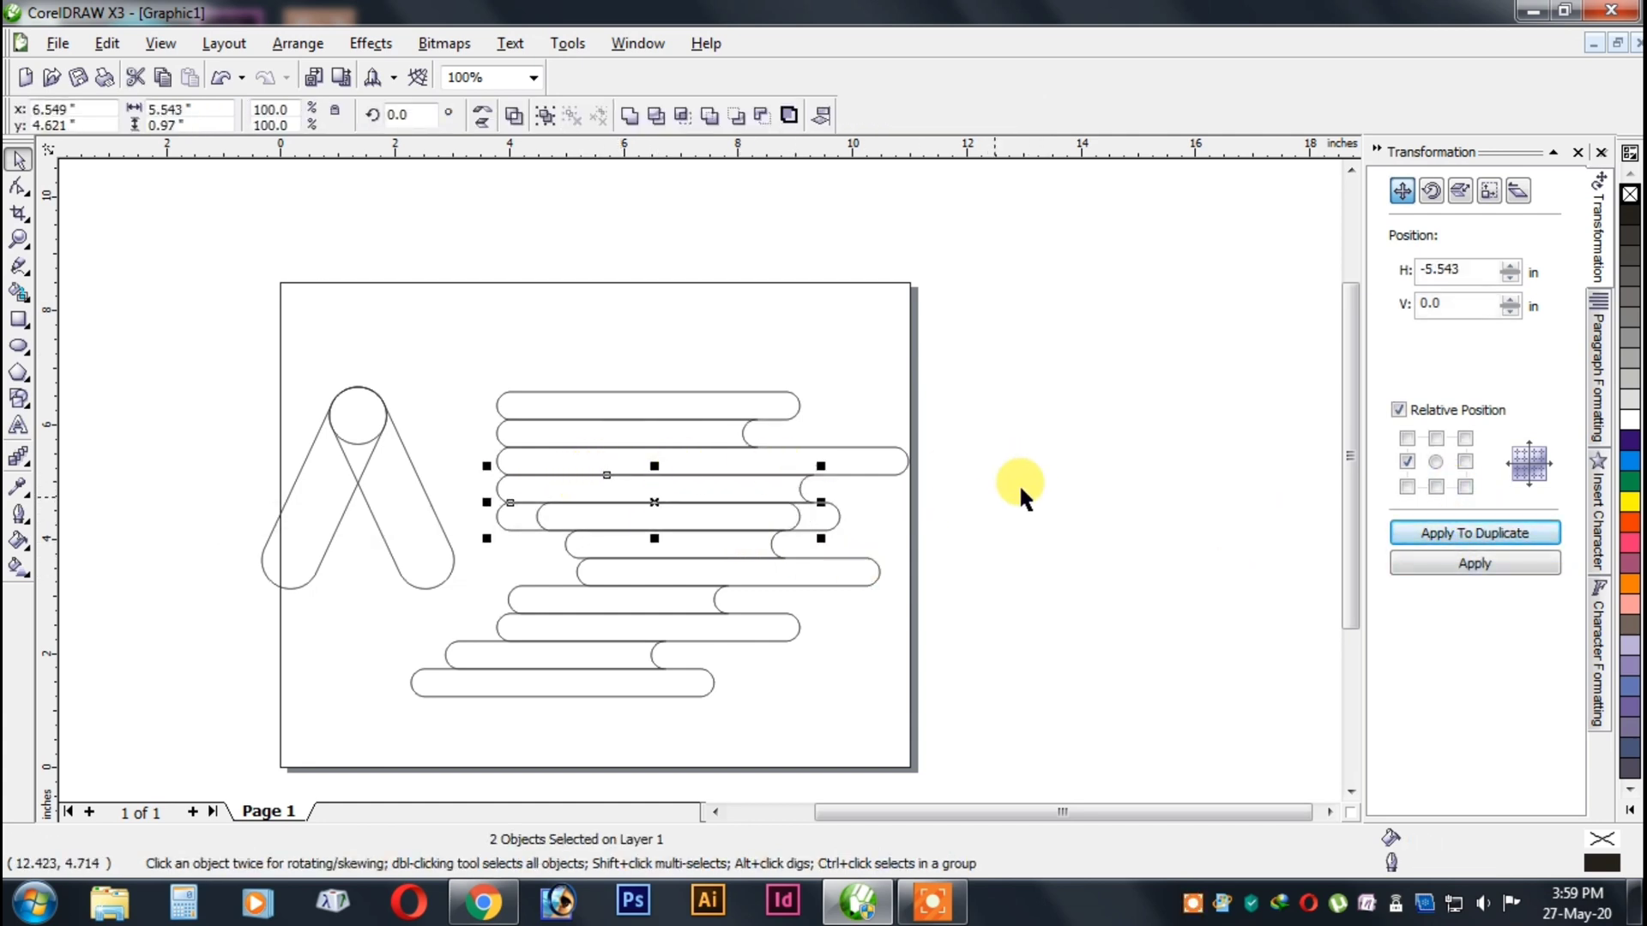
pyautogui.click(941, 527)
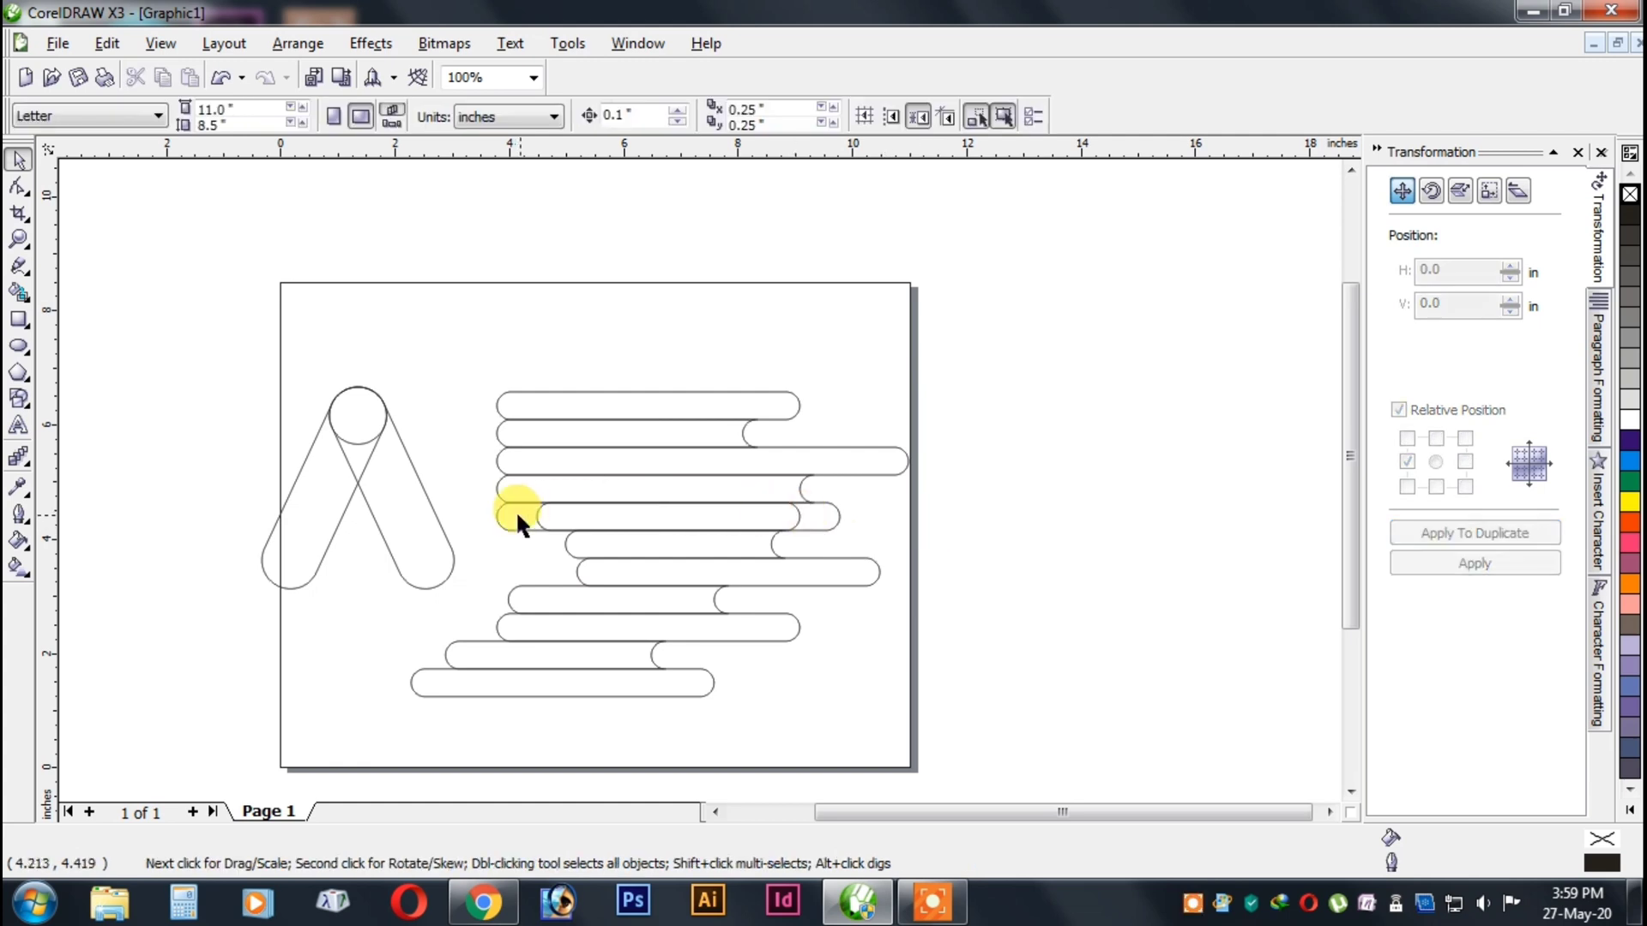
# Weld the fifth-row copy and the original fifth-row bar into one bar.
pyautogui.click(516, 513)
pyautogui.keyDown('shift'); pyautogui.click(826, 513); pyautogui.keyUp('shift')
pyautogui.click(628, 116)
pyautogui.click(1016, 396)
# Duplicate the sixth-row bar with a horizontal offset of -3.843 in and try right-aligning the copy with the original.
pyautogui.click(677, 463)
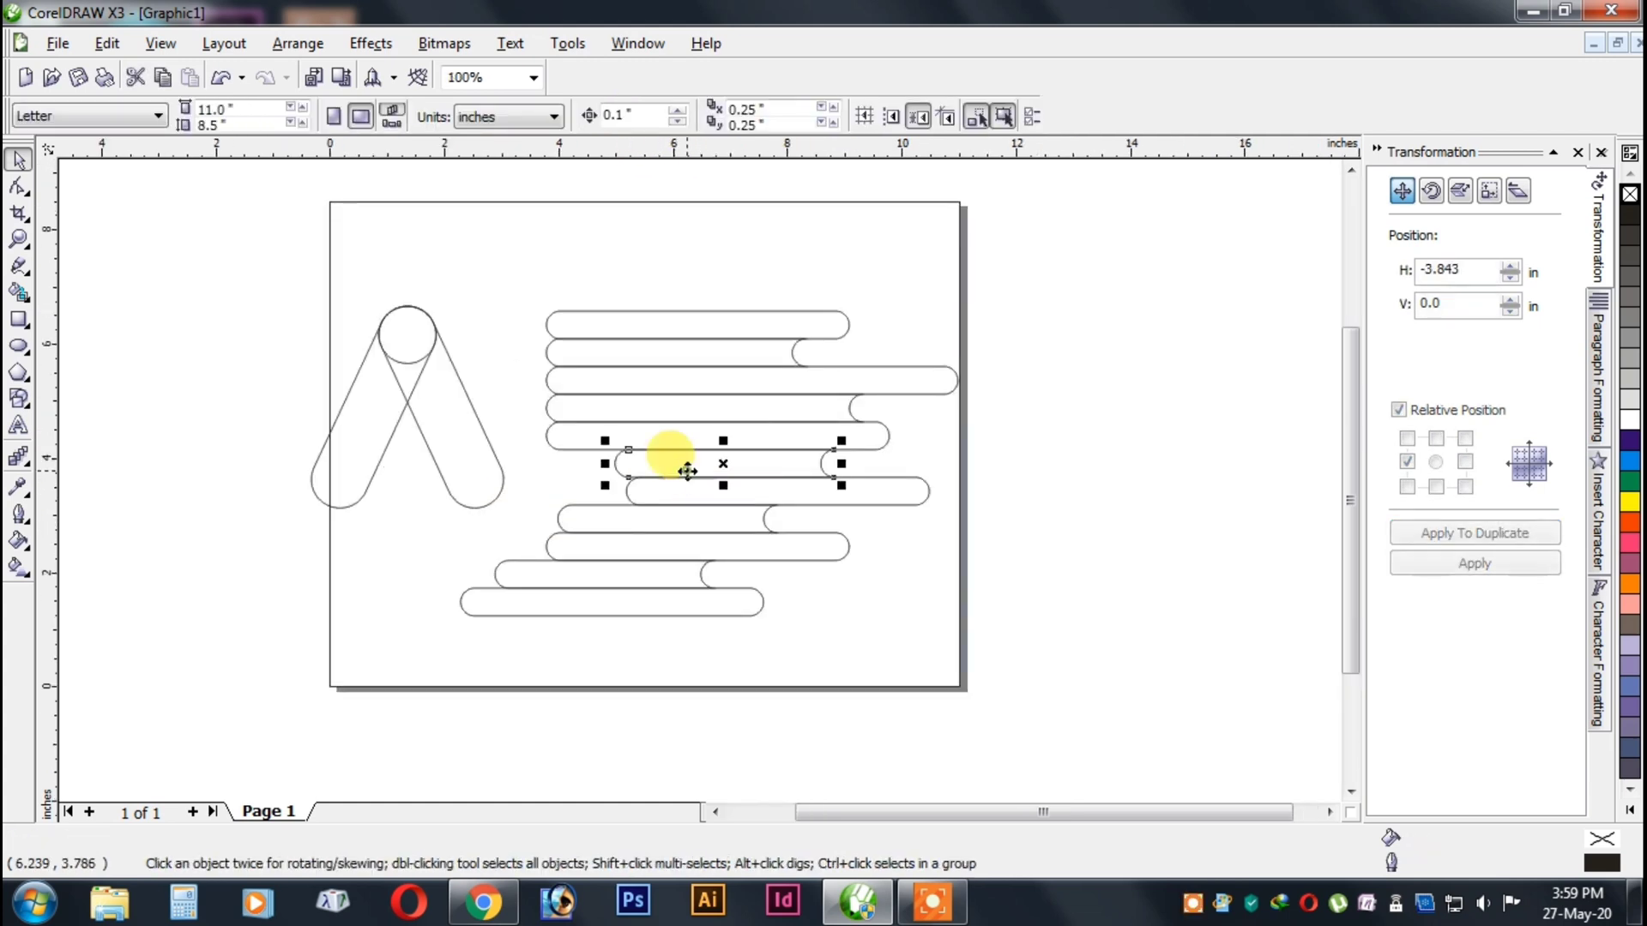
pyautogui.click(1416, 533)
pyautogui.keyDown('shift'); pyautogui.click(816, 464); pyautogui.keyUp('shift')
pyautogui.press('r')
pyautogui.click(1209, 426)
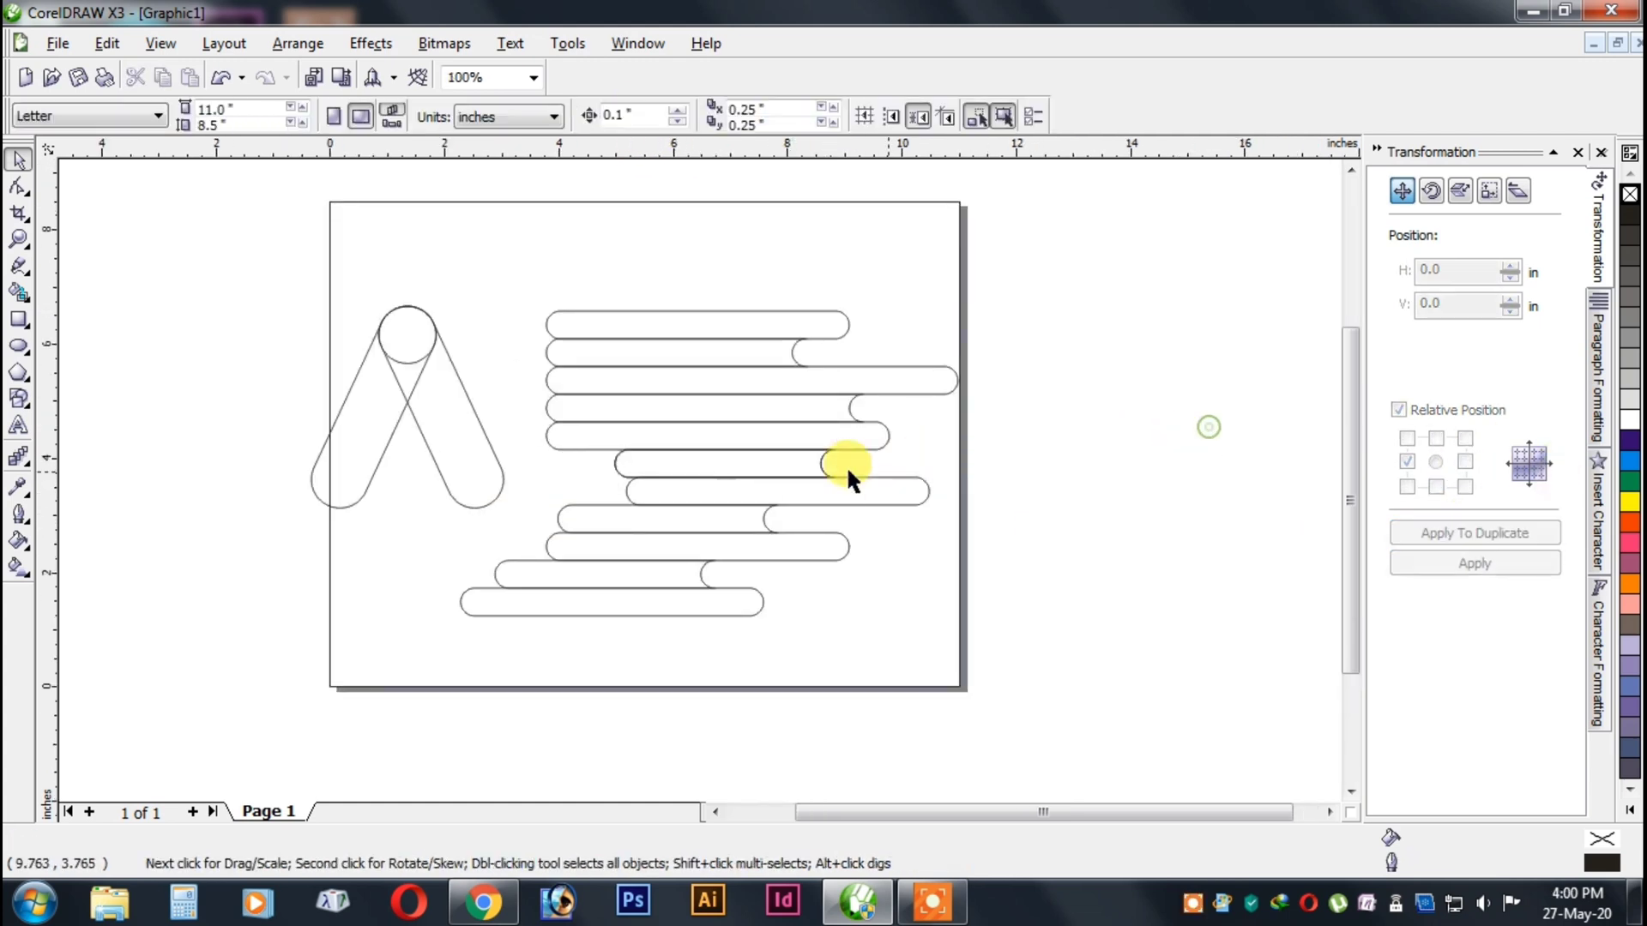
# Undo the sixth-row alignment and try left-aligning both sixth-row bars with the fifth-row bar.
pyautogui.hotkey('ctrl', 'z')
pyautogui.press('l')
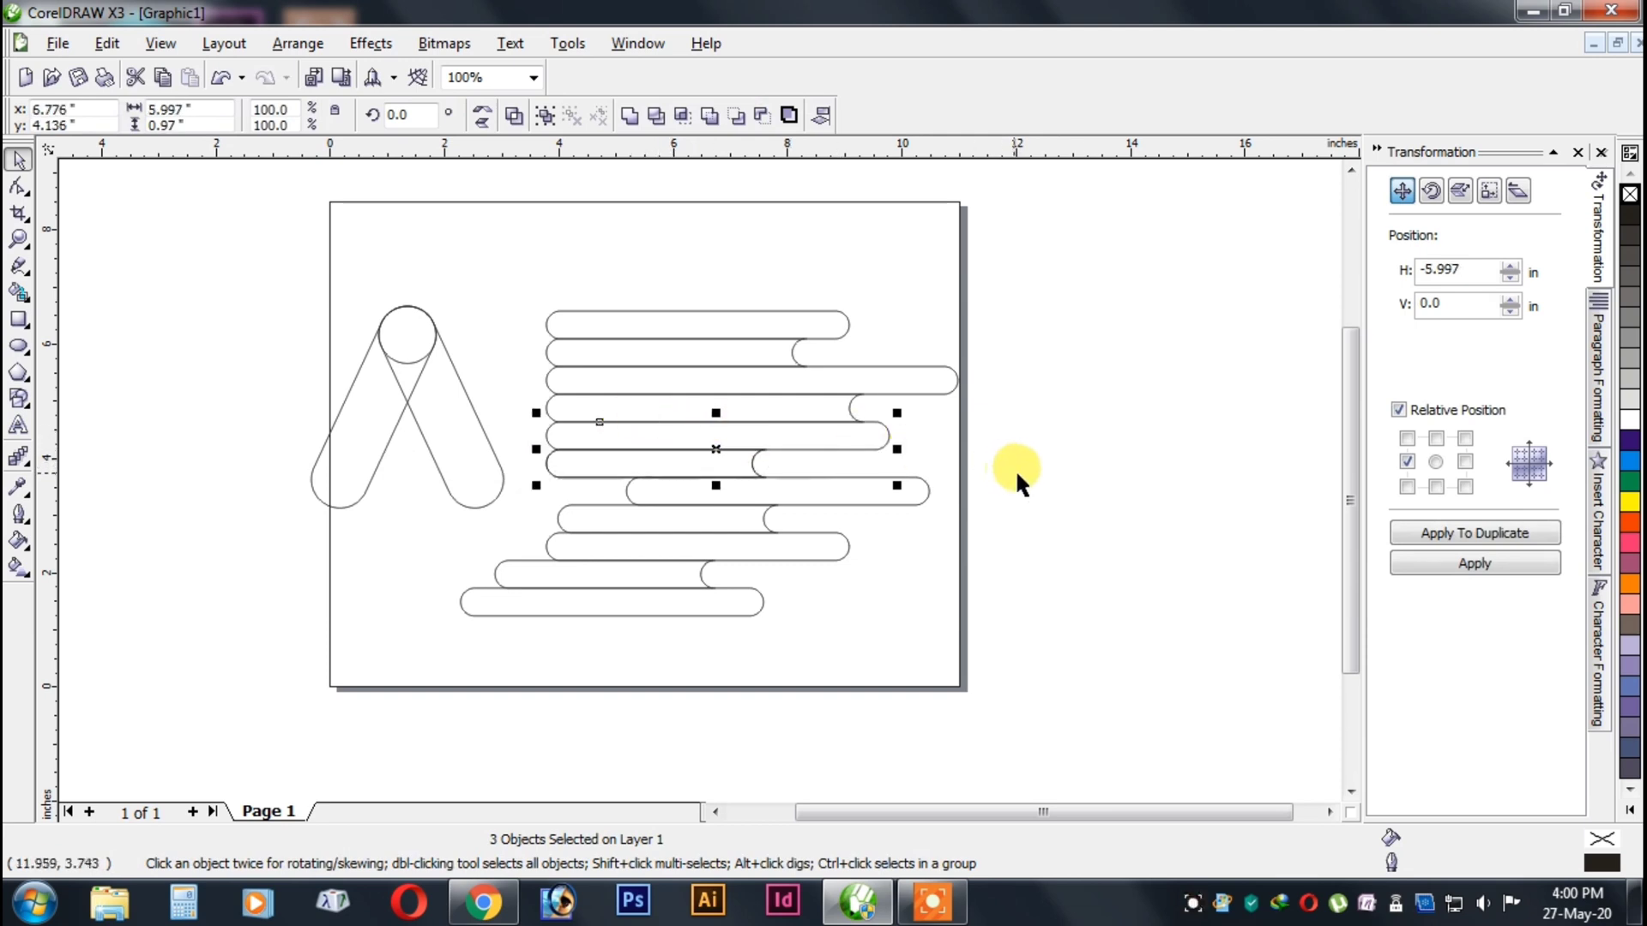
pyautogui.hotkey('ctrl', 'z')
pyautogui.click(1056, 460)
# Left-align only the sixth-row copy with the fifth-row bar.
pyautogui.click(544, 463)
pyautogui.keyDown('shift'); pyautogui.click(657, 436); pyautogui.keyUp('shift')
pyautogui.press('l')
pyautogui.click(1107, 449)
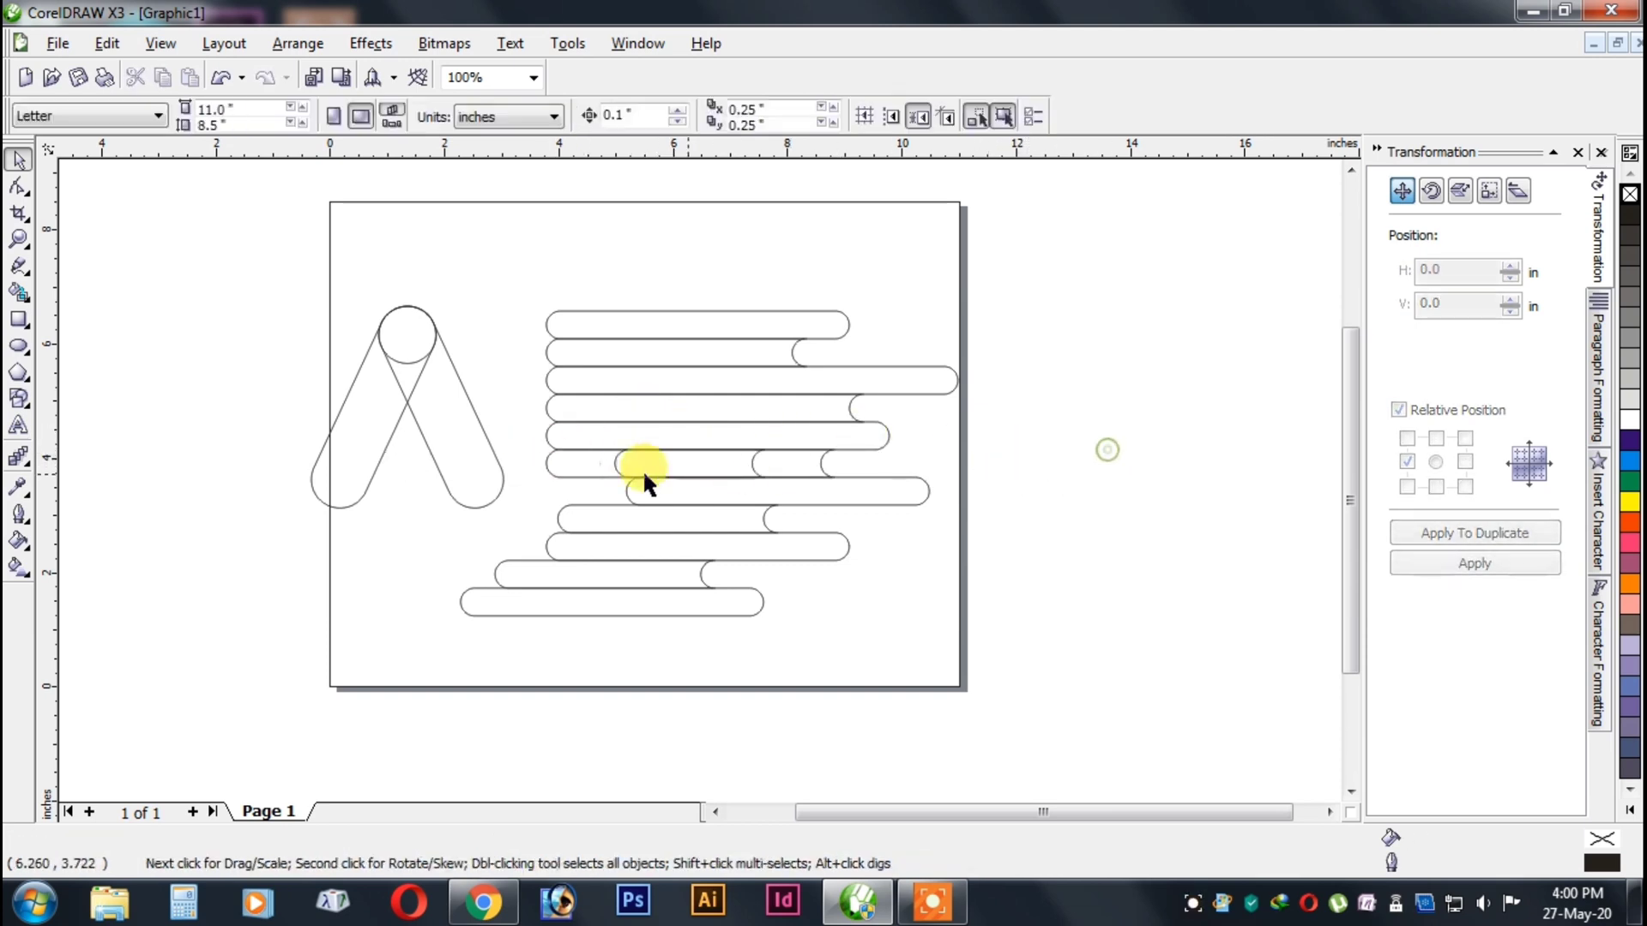
# Weld the sixth-row copy and the original sixth-row bar into one bar.
pyautogui.click(592, 464)
pyautogui.keyDown('shift'); pyautogui.click(811, 463); pyautogui.keyUp('shift')
pyautogui.click(631, 117)
pyautogui.click(1086, 453)
# Duplicate the seventh-row bar with a horizontal offset of -5.297 in and left-align the copy with the sixth-row bar.
pyautogui.click(819, 502)
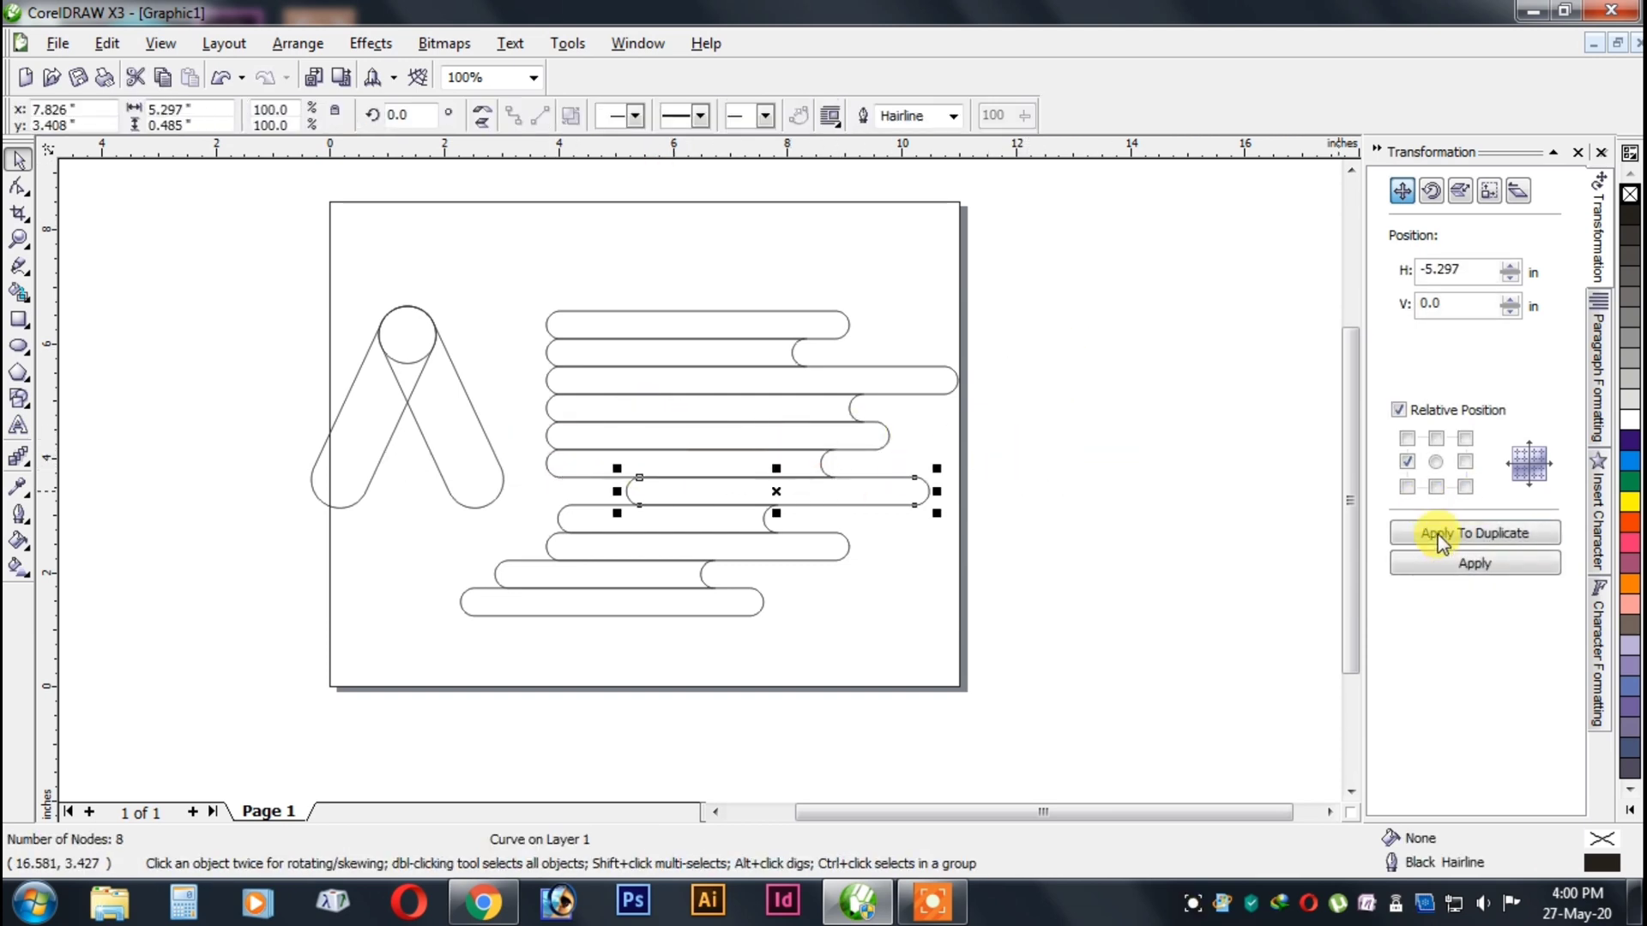
pyautogui.click(1441, 534)
pyautogui.keyDown('shift'); pyautogui.click(746, 452); pyautogui.keyUp('shift')
pyautogui.press('l')
pyautogui.click(1173, 444)
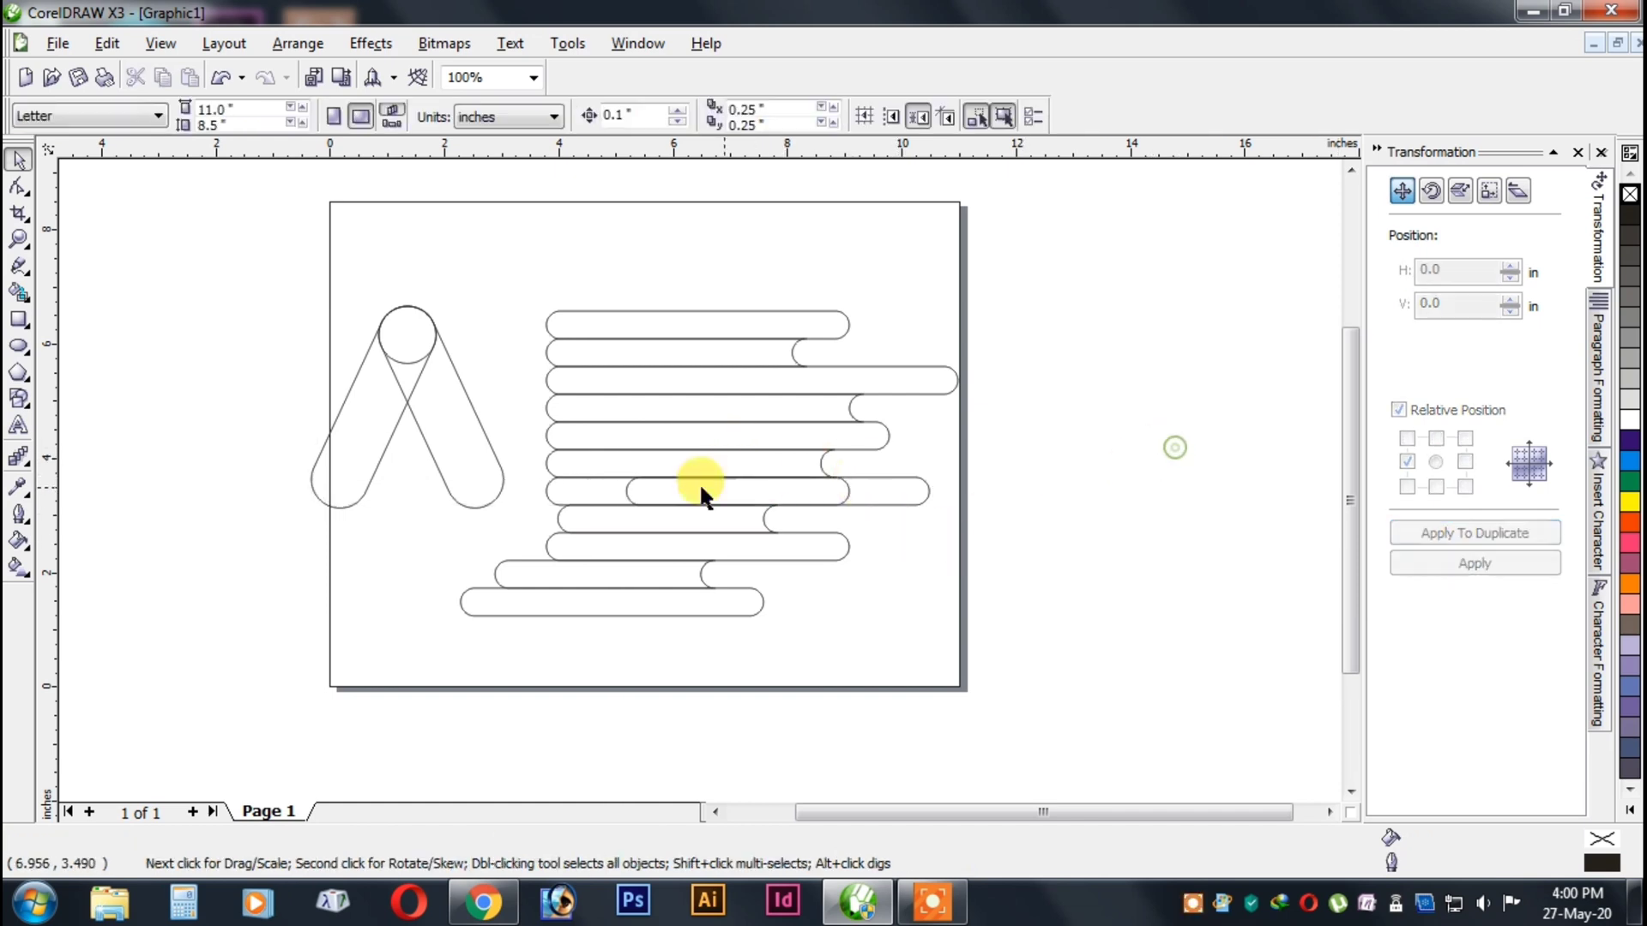
# Weld the seventh-row copy and the original seventh-row bar into one bar.
pyautogui.click(698, 481)
pyautogui.keyDown('shift'); pyautogui.click(912, 485); pyautogui.keyUp('shift')
pyautogui.click(630, 117)
pyautogui.click(1075, 369)
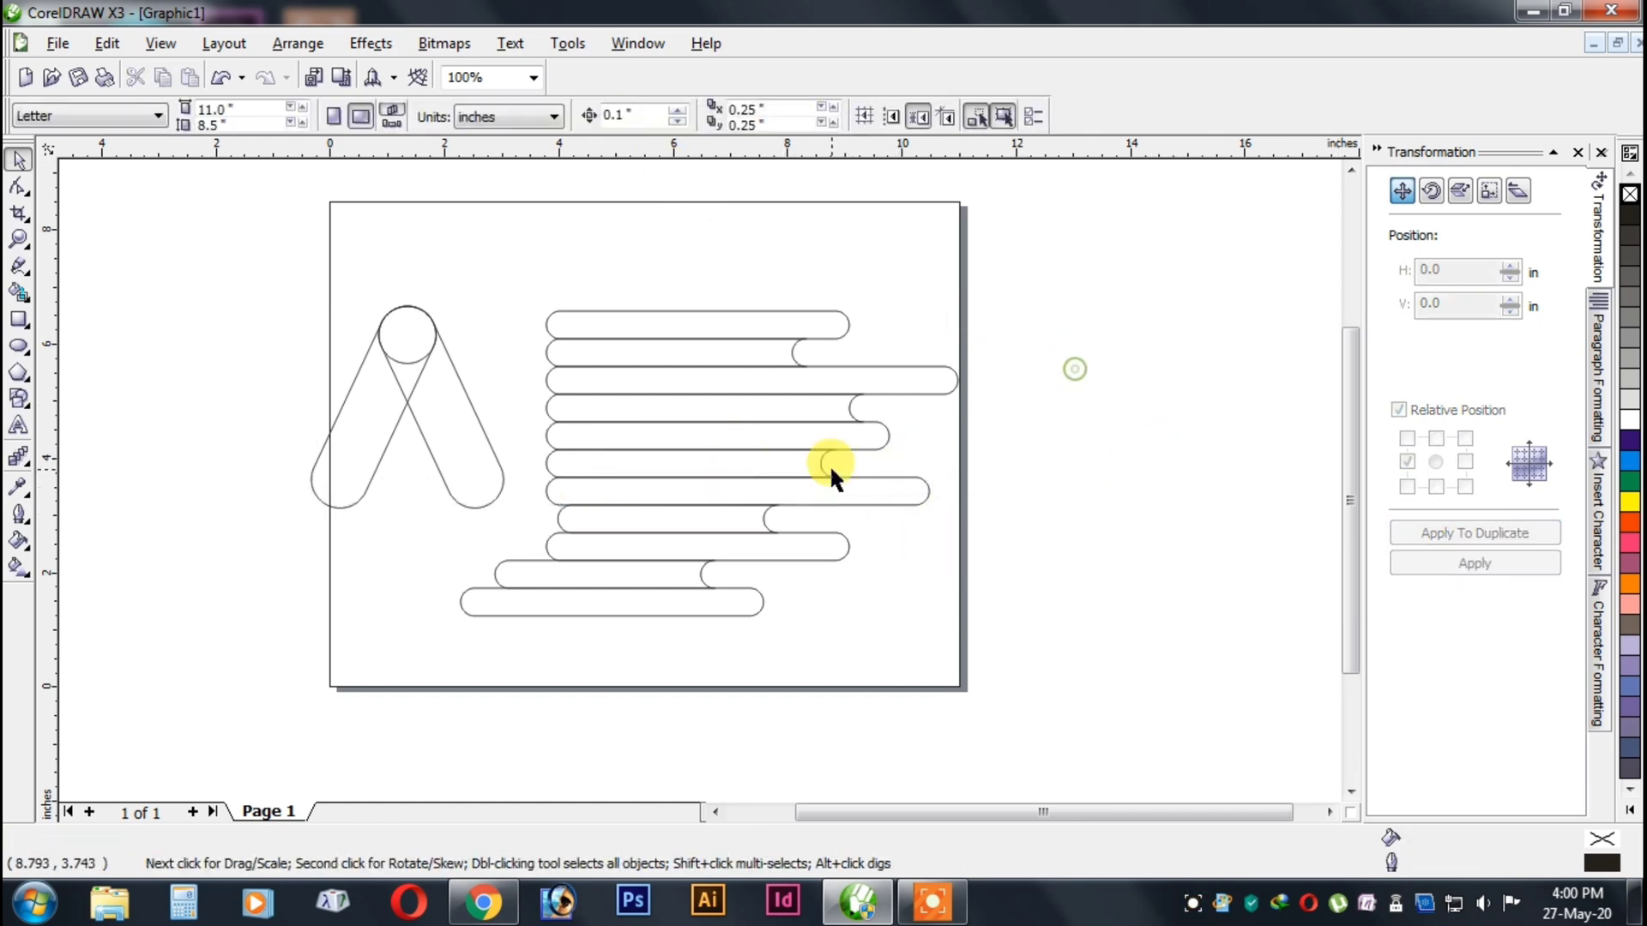
# Duplicate the eighth-row bar with a horizontal offset of -3.843 in and try left-aligning the copy together with the original.
pyautogui.click(694, 476)
pyautogui.click(1449, 534)
pyautogui.keyDown('shift'); pyautogui.click(678, 469); pyautogui.keyUp('shift')
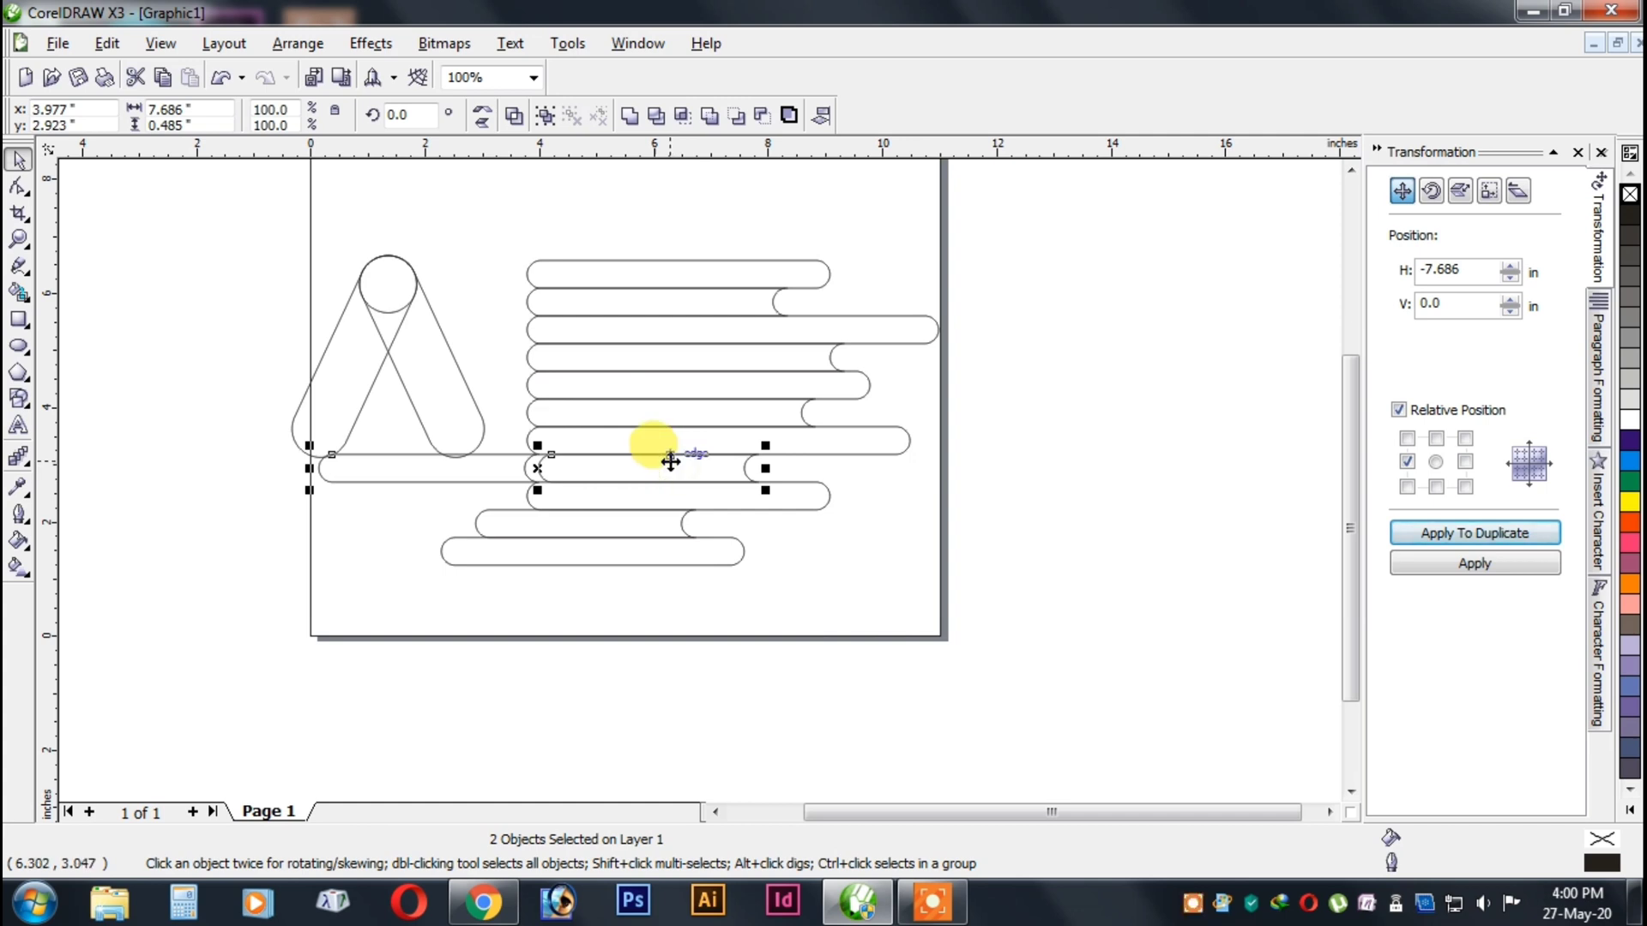
pyautogui.press('l')
pyautogui.hotkey('ctrl', 'z')
# Left-align only the eighth-row copy with the seventh-row bar.
pyautogui.click(838, 486)
pyautogui.click(520, 469)
pyautogui.keyDown('shift'); pyautogui.click(648, 444); pyautogui.keyUp('shift')
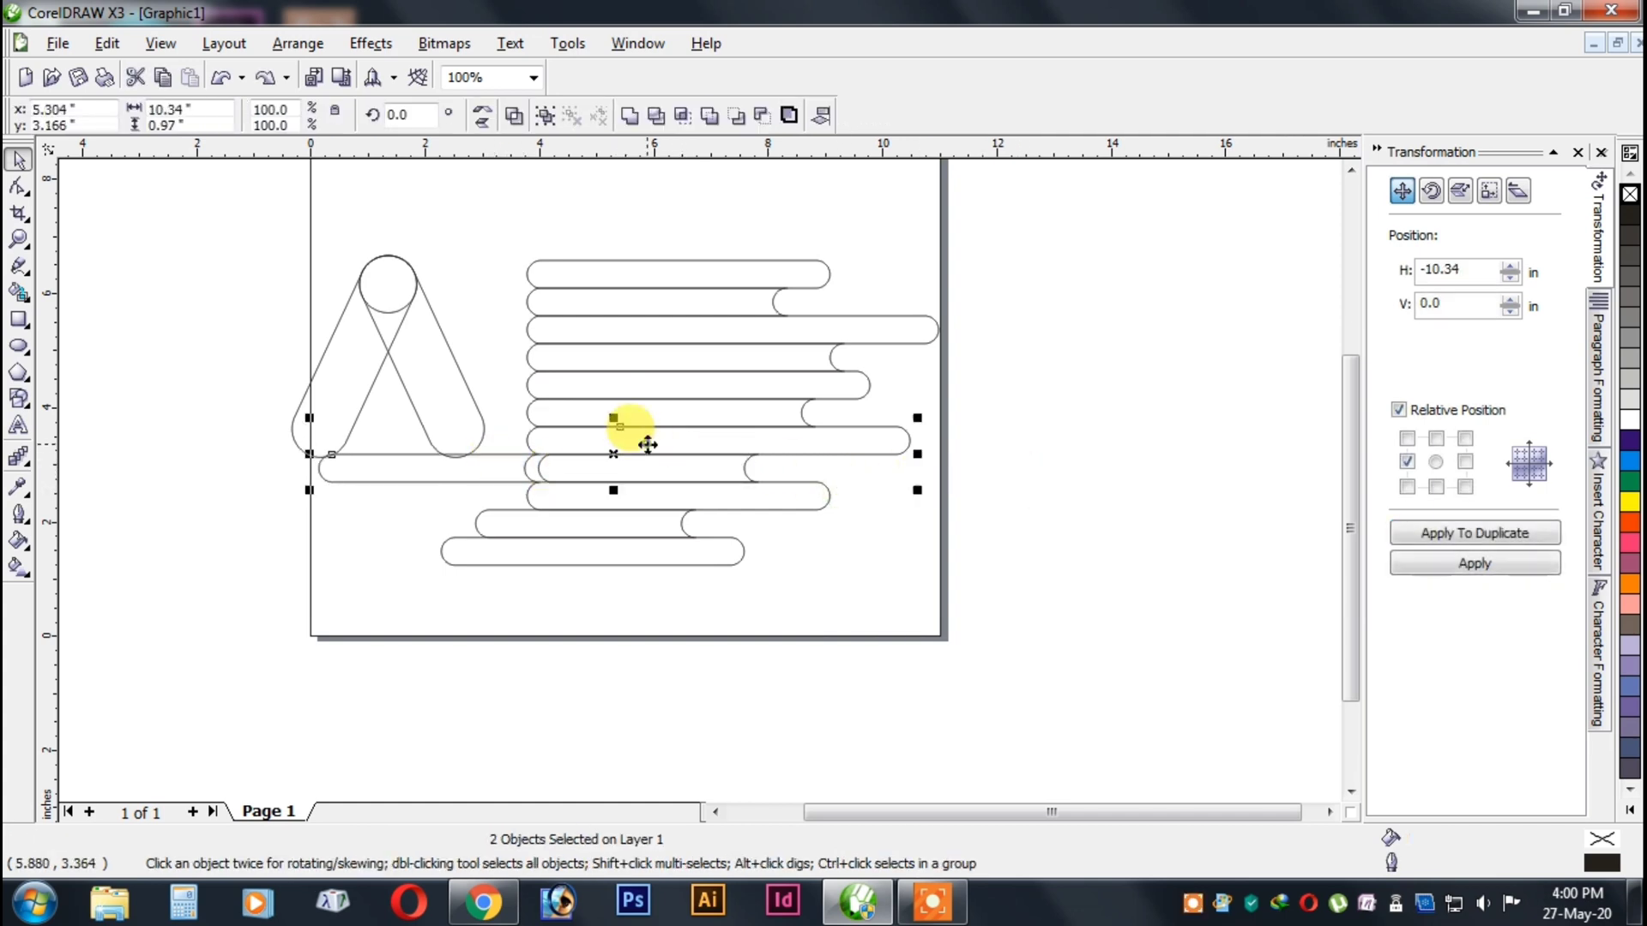
pyautogui.press('l')
pyautogui.click(1033, 485)
# Weld the eighth-row copy and the original eighth-row bar into one bar.
pyautogui.scroll(1, 754, 473)
pyautogui.click(337, 525)
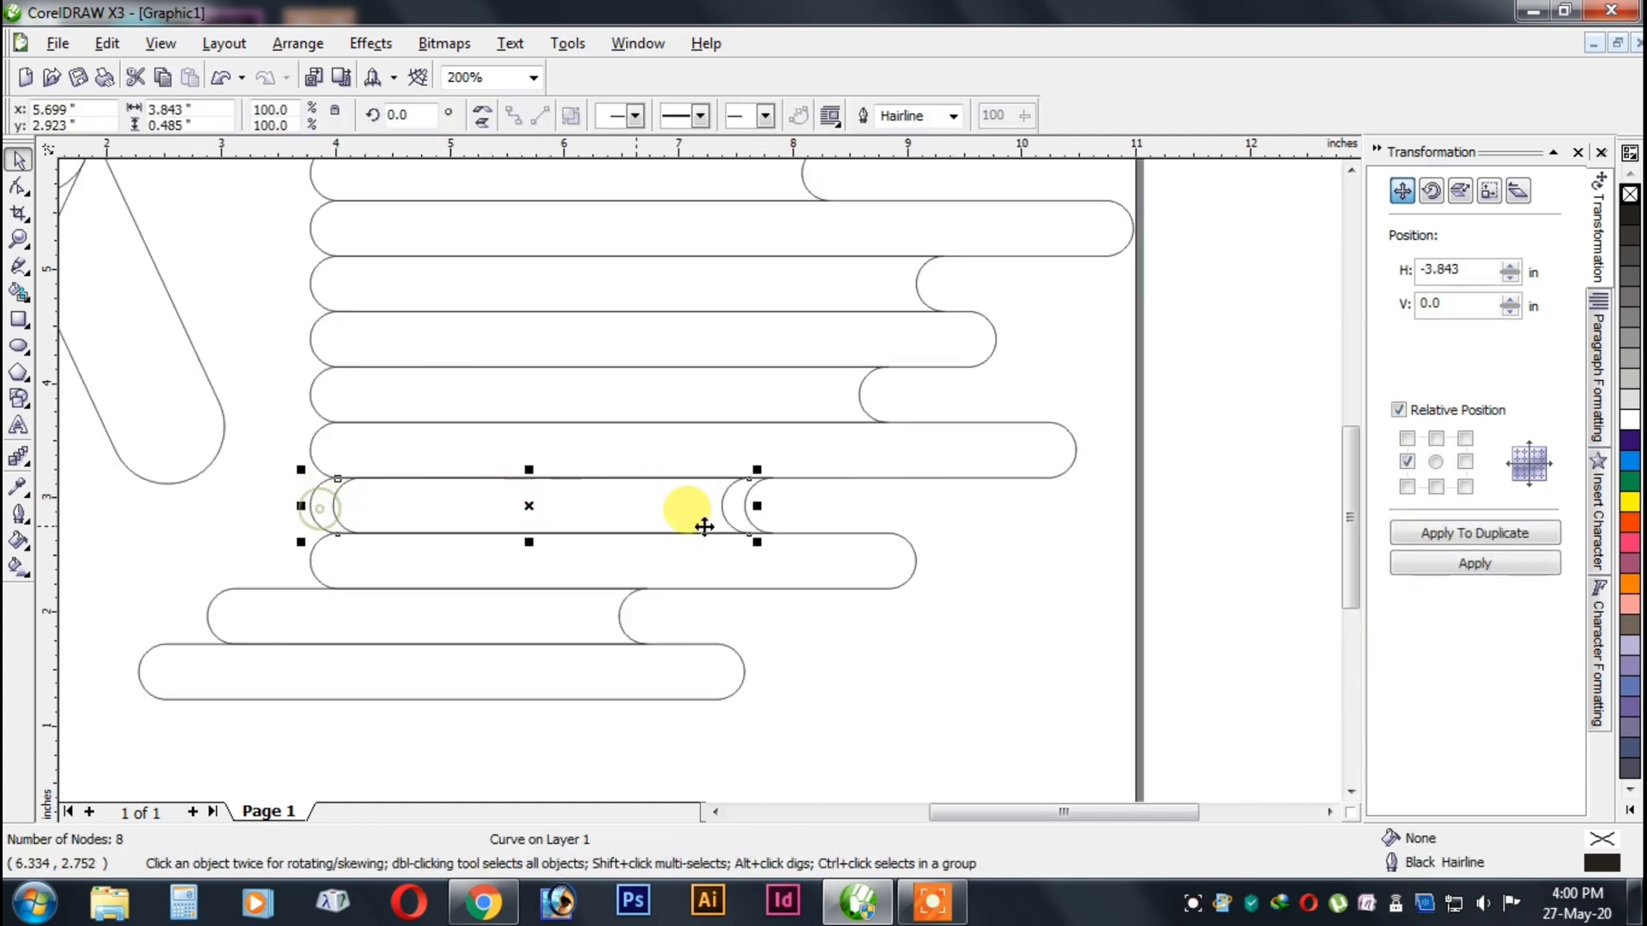
pyautogui.keyDown('shift'); pyautogui.click(743, 500); pyautogui.keyUp('shift')
pyautogui.click(631, 115)
pyautogui.click(1078, 524)
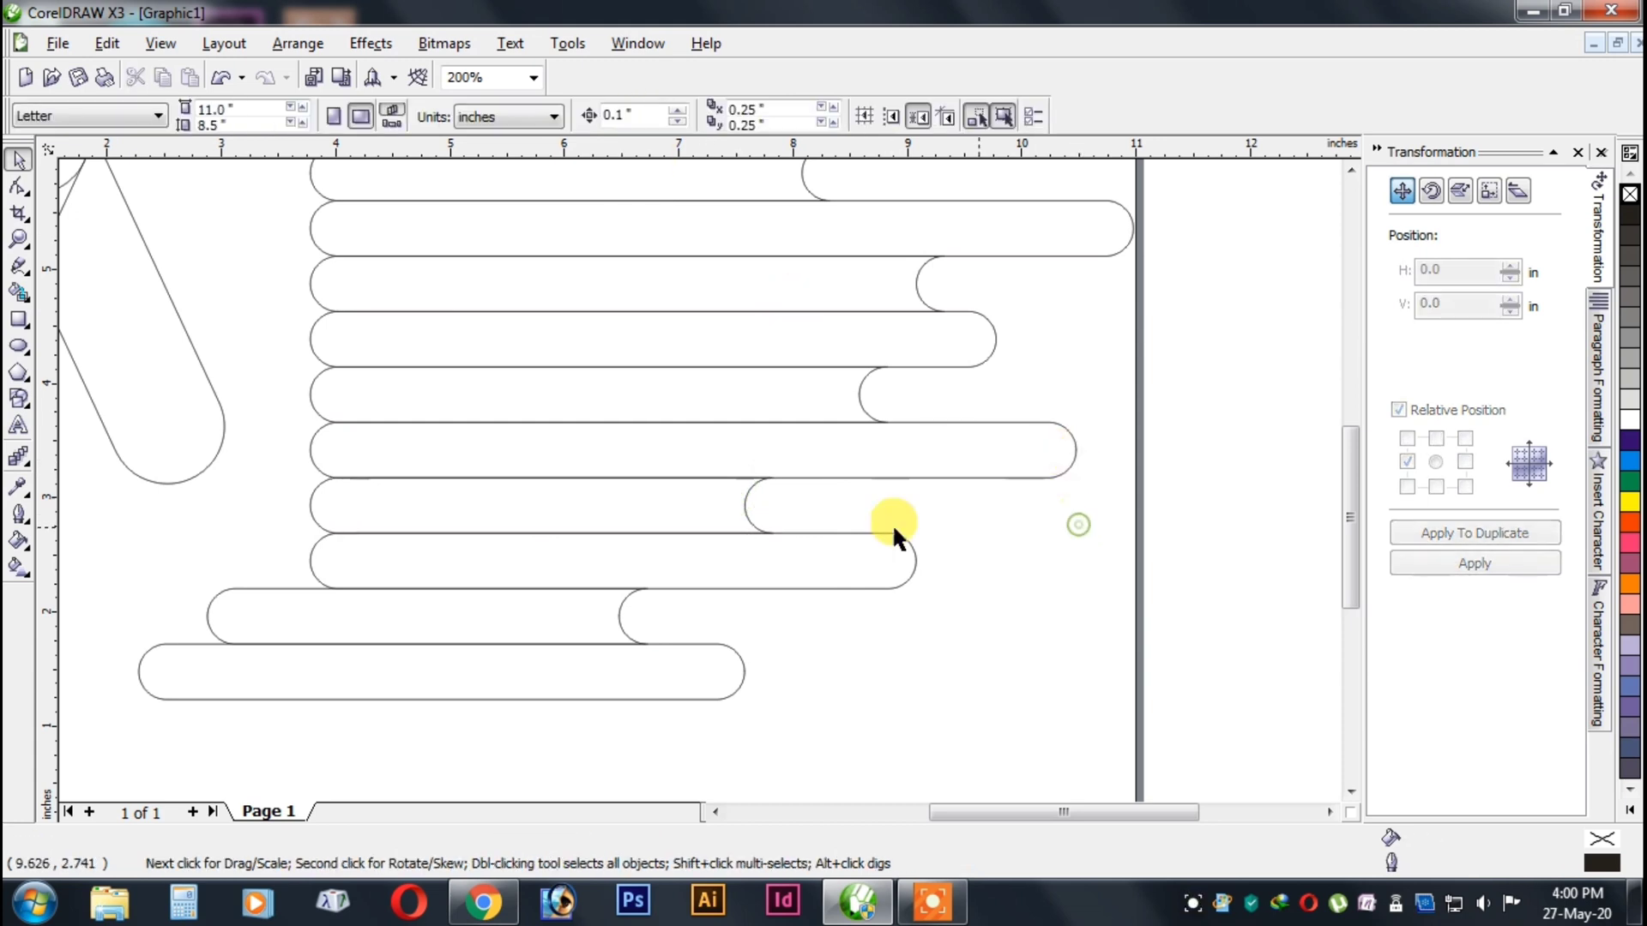
# Select all eleven horizontal bars and group them.
pyautogui.scroll(-1, 598, 471)
pyautogui.click(477, 514)
pyautogui.scroll(1, 472, 512)
pyautogui.scroll(-1, 702, 481)
pyautogui.click(766, 540)
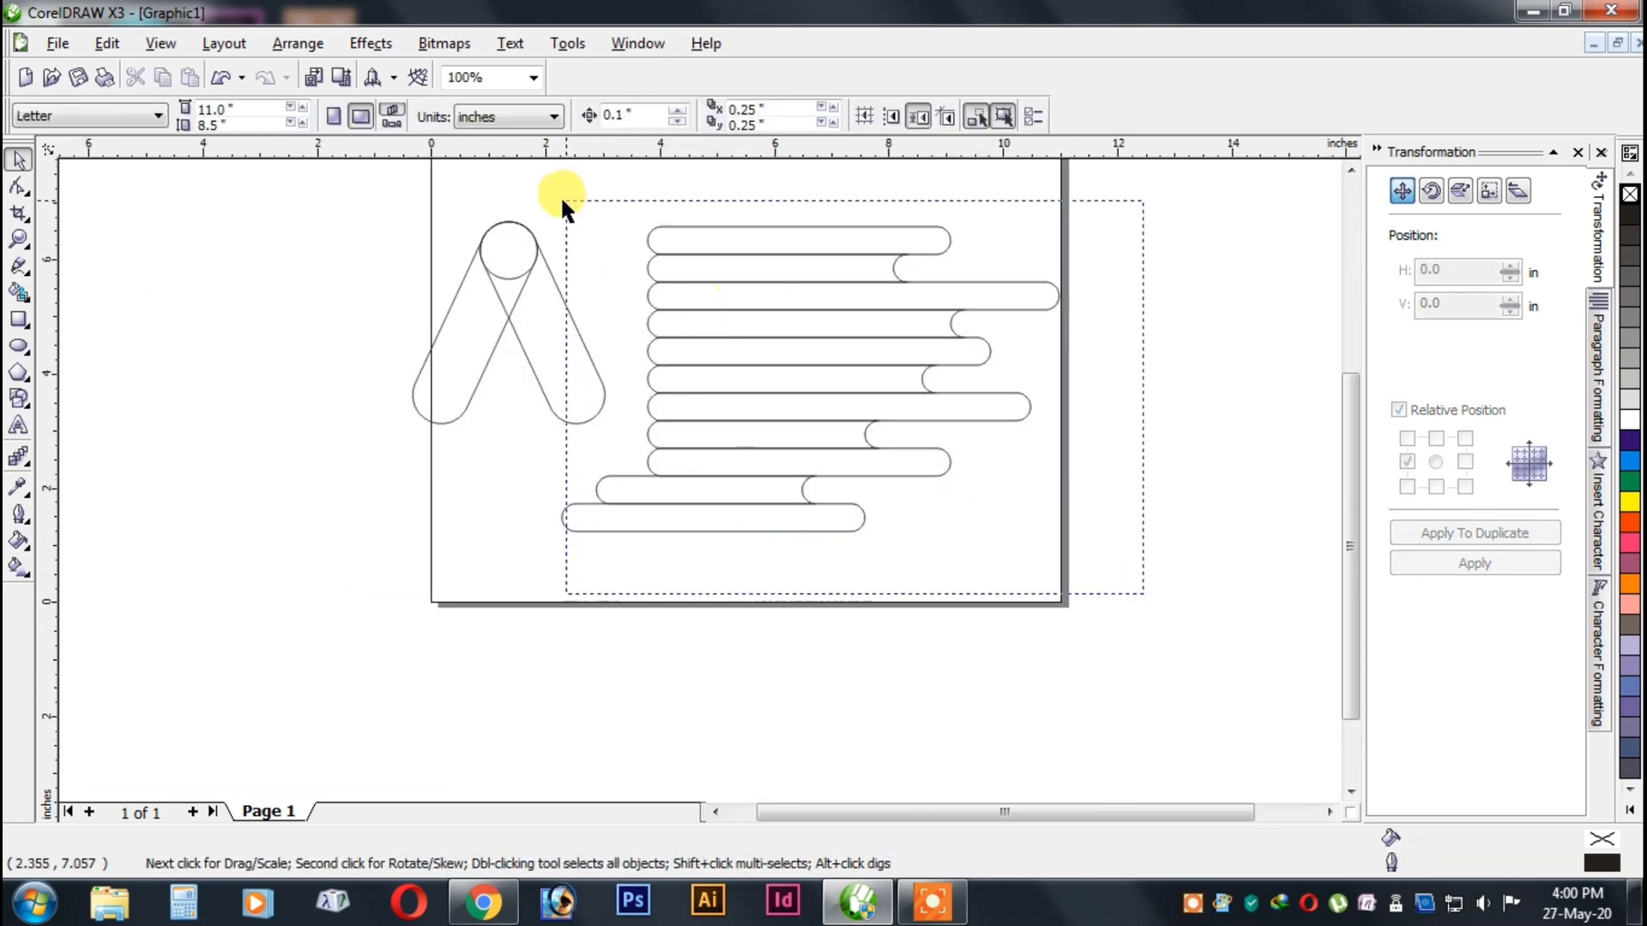
pyautogui.moveTo(563, 206); pyautogui.dragTo(542, 194)
pyautogui.hotkey('ctrl', 'g')
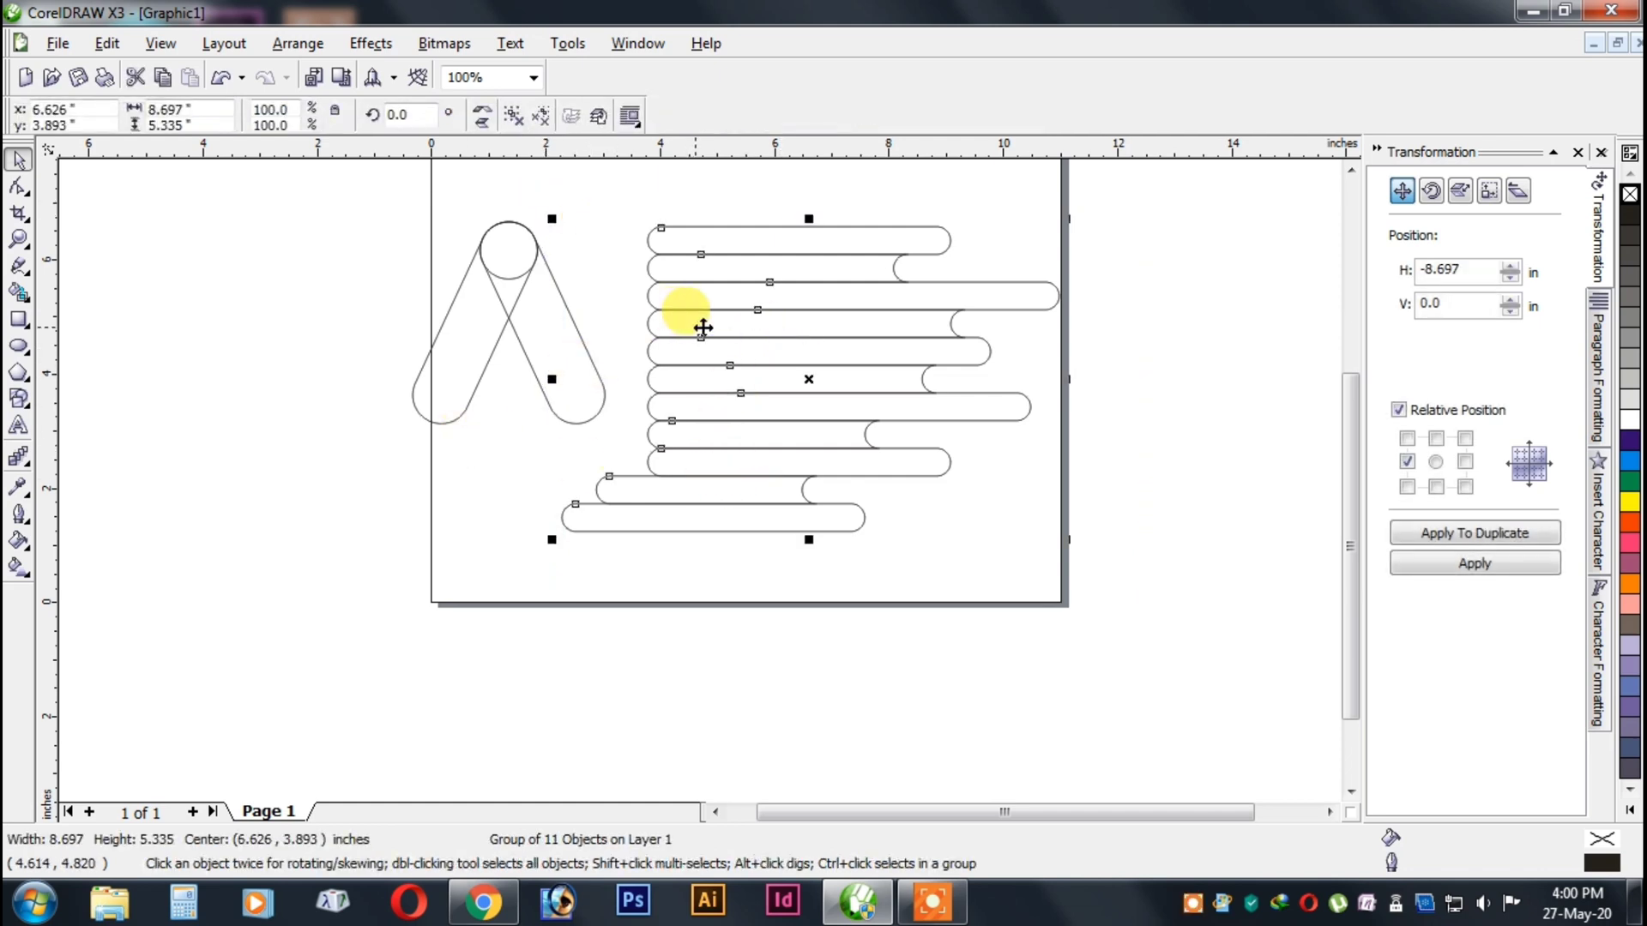
# Undo the grouping and the eighth-row weld, and redo the weld.
pyautogui.hotkey('ctrl', 'z')
pyautogui.hotkey('ctrl', 'z')
pyautogui.click(1155, 515)
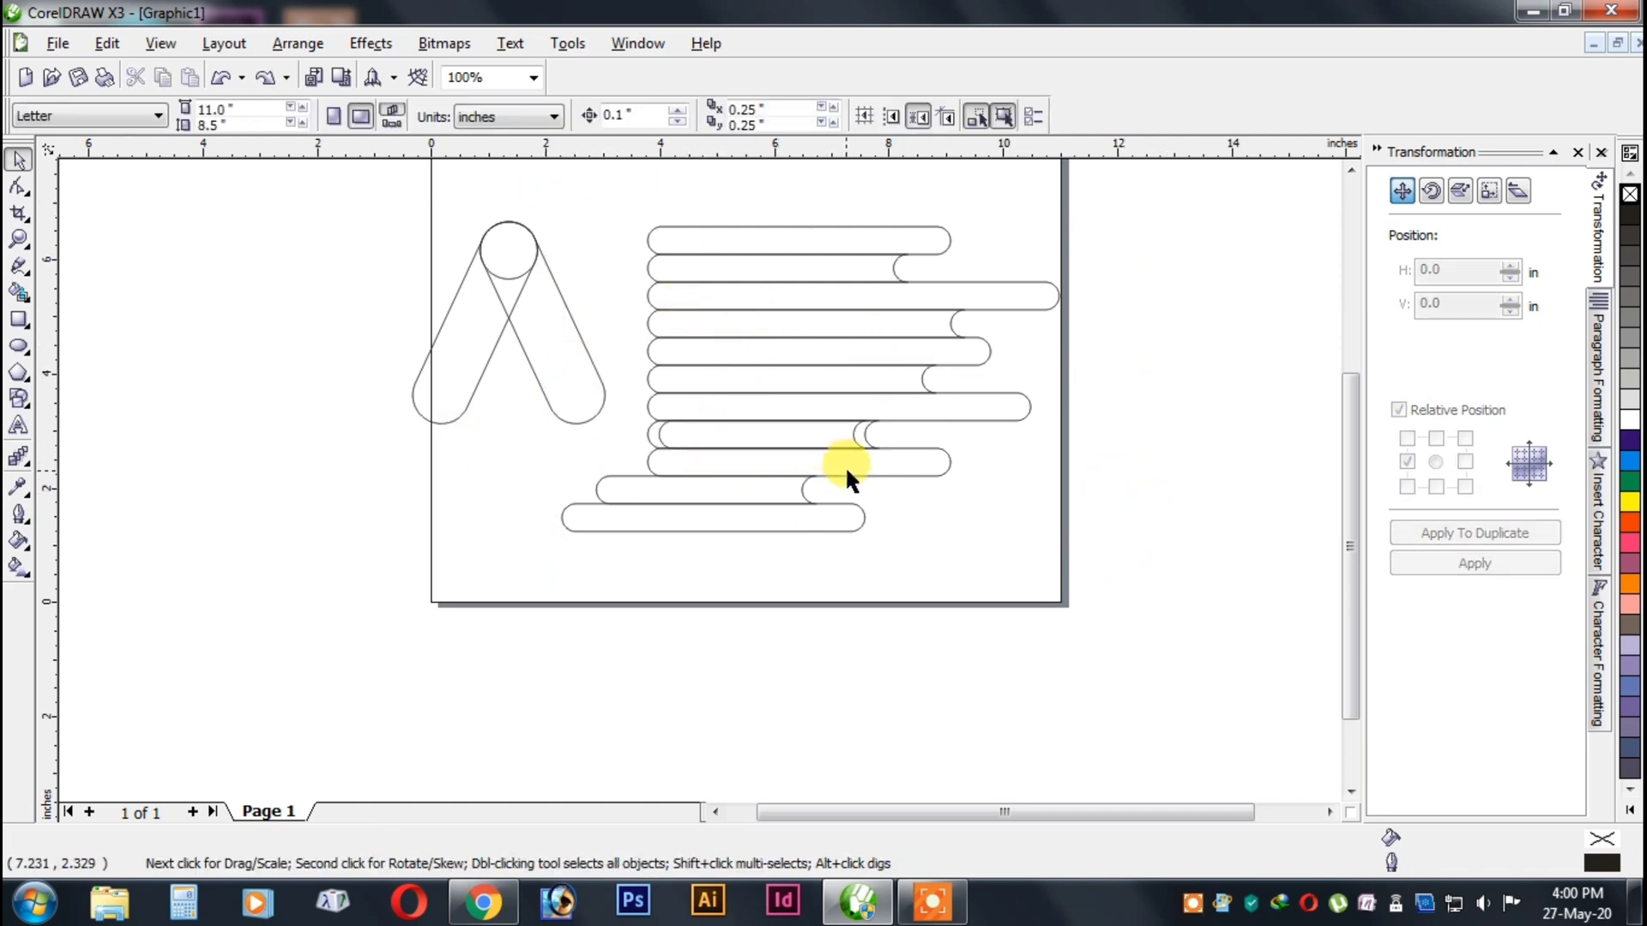
pyautogui.hotkey('ctrl', 'z')
pyautogui.hotkey('ctrl', 'z')
pyautogui.click(1047, 515)
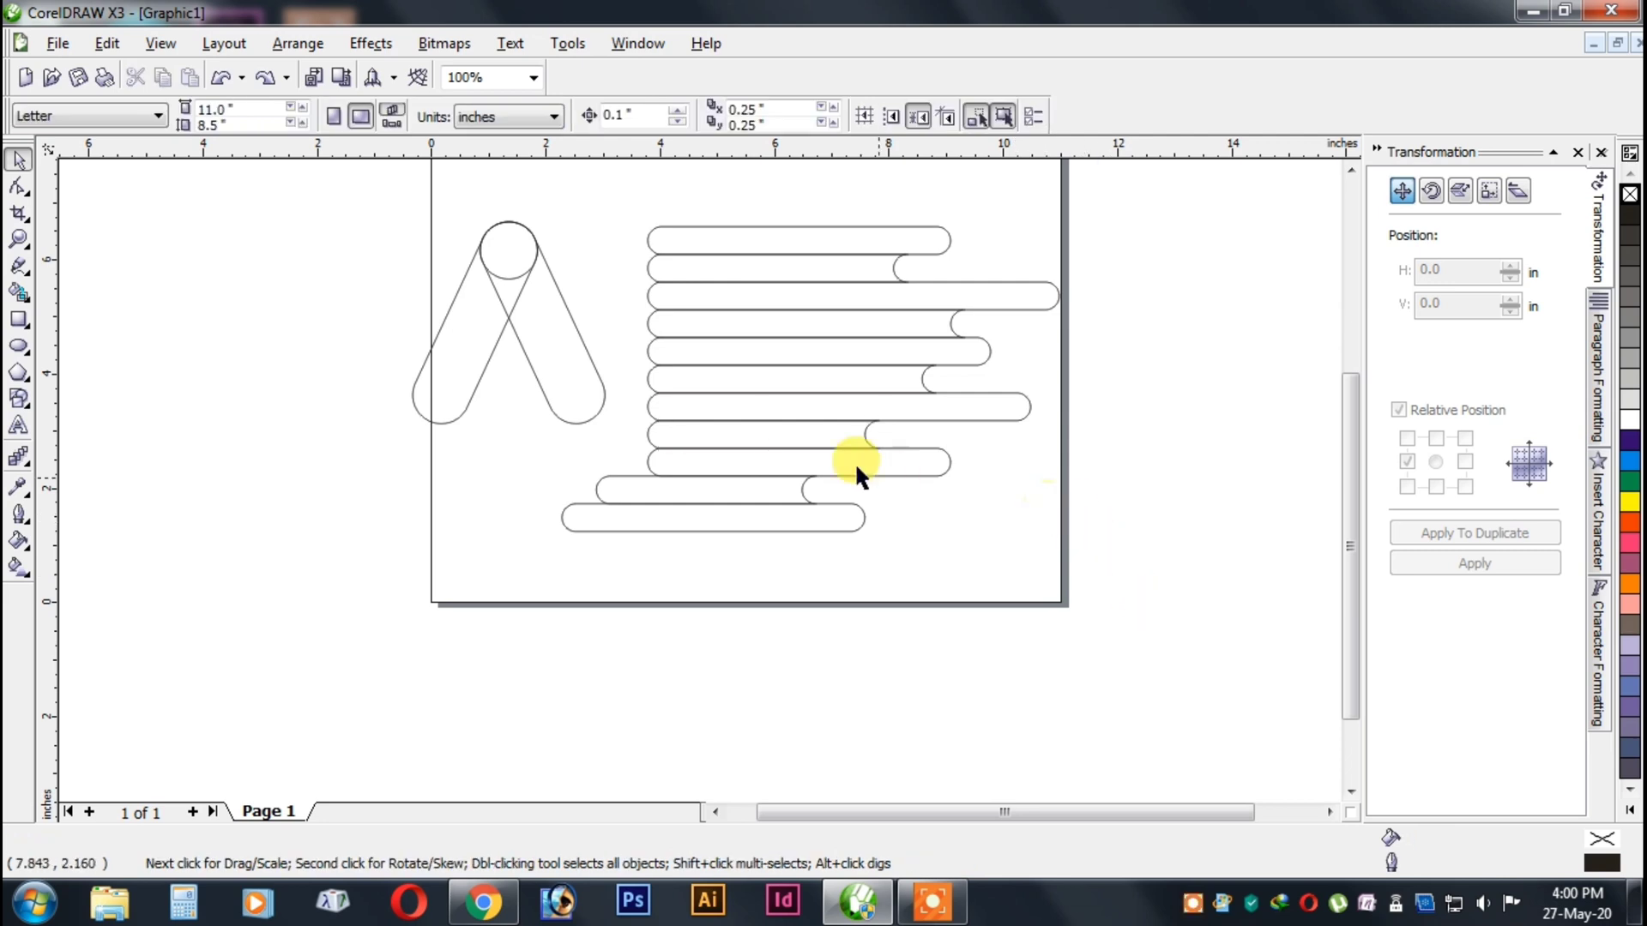
# Group the eleven horizontal bars and move the group about 1 in to the right, away from the A shape.
pyautogui.moveTo(1184, 601); pyautogui.dragTo(542, 195)
pyautogui.rightClick(763, 280)
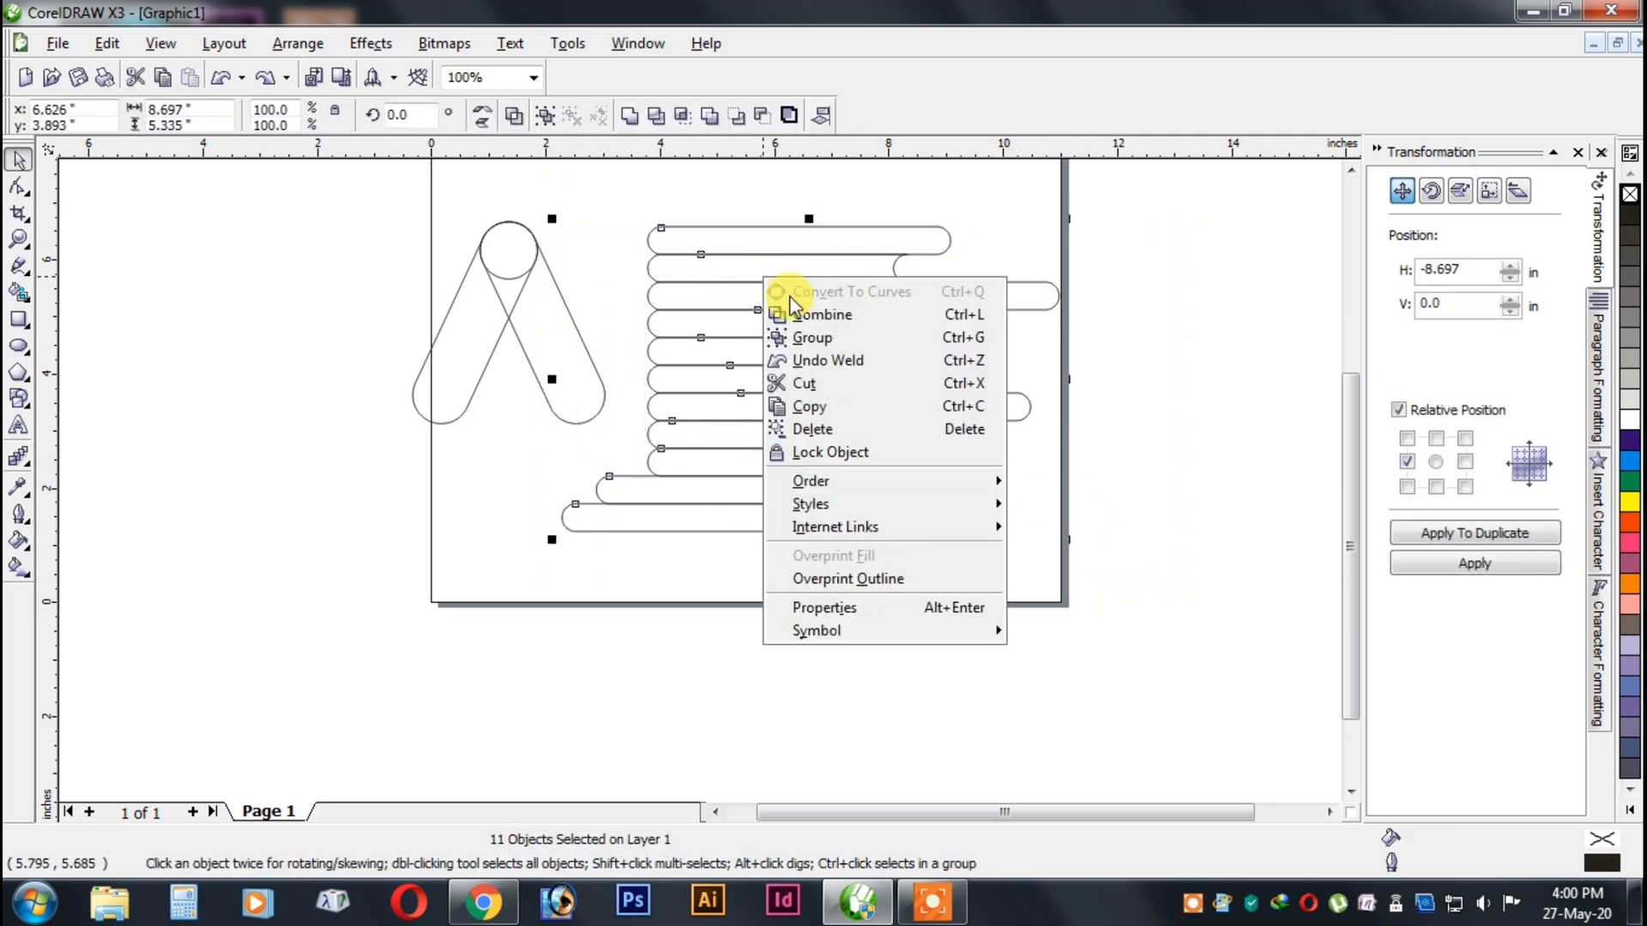
pyautogui.click(813, 338)
pyautogui.moveTo(697, 321); pyautogui.dragTo(751, 323)
# Group the two slanted capsules and the circle of the A shape.
pyautogui.click(486, 289)
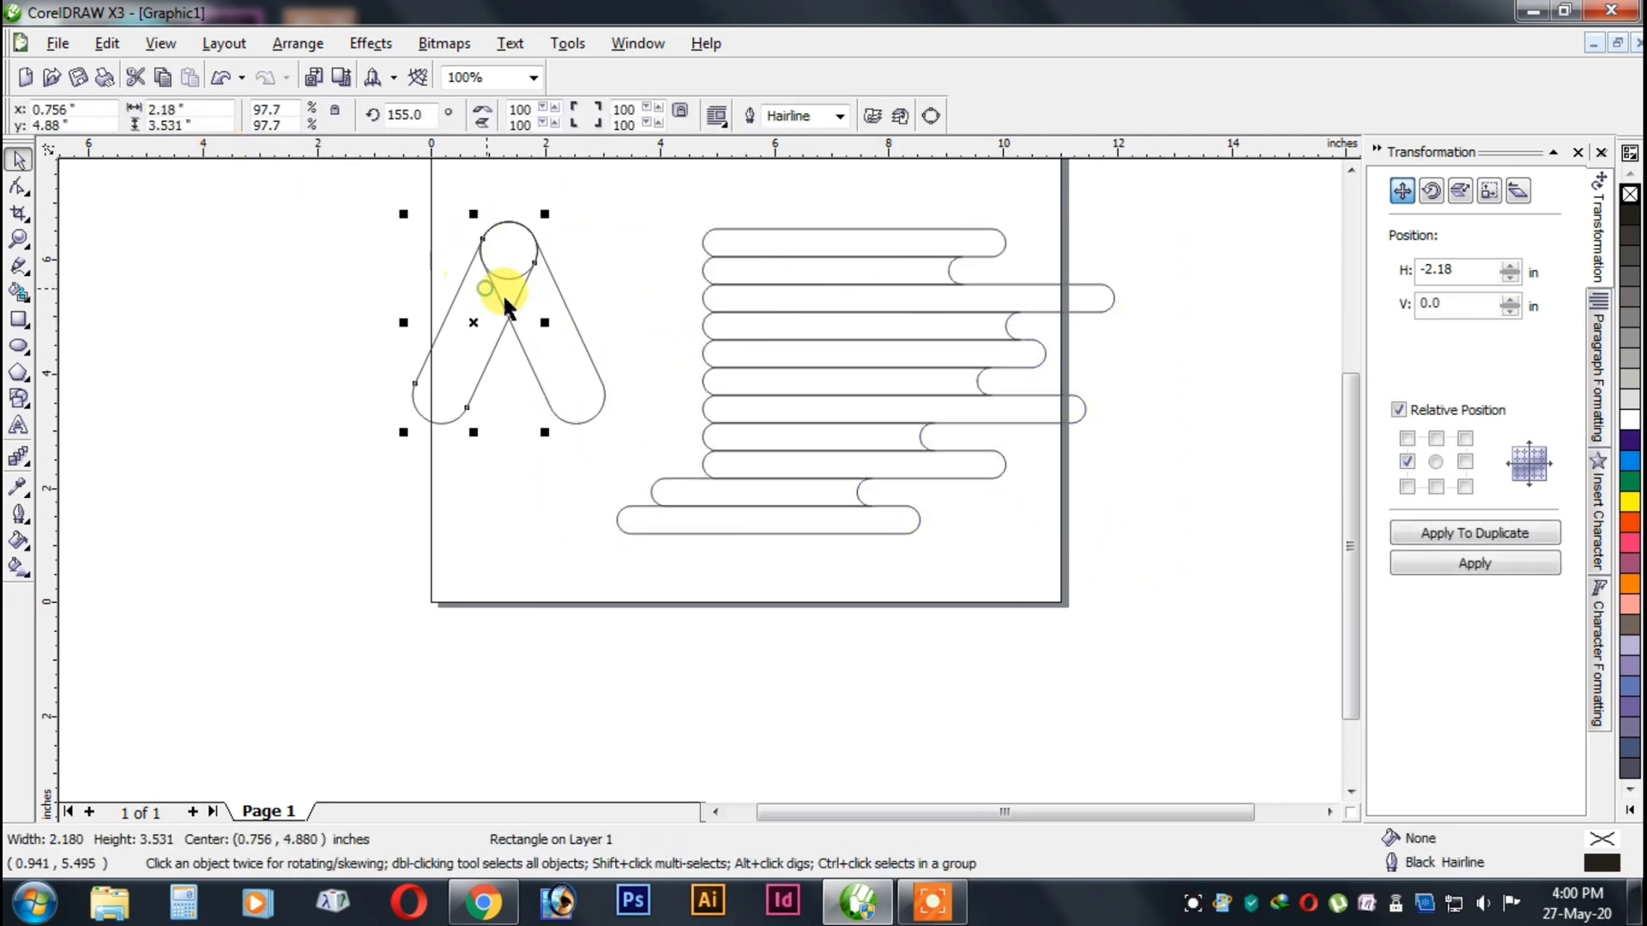
pyautogui.moveTo(243, 191); pyautogui.dragTo(626, 446)
pyautogui.rightClick(569, 367)
pyautogui.click(645, 433)
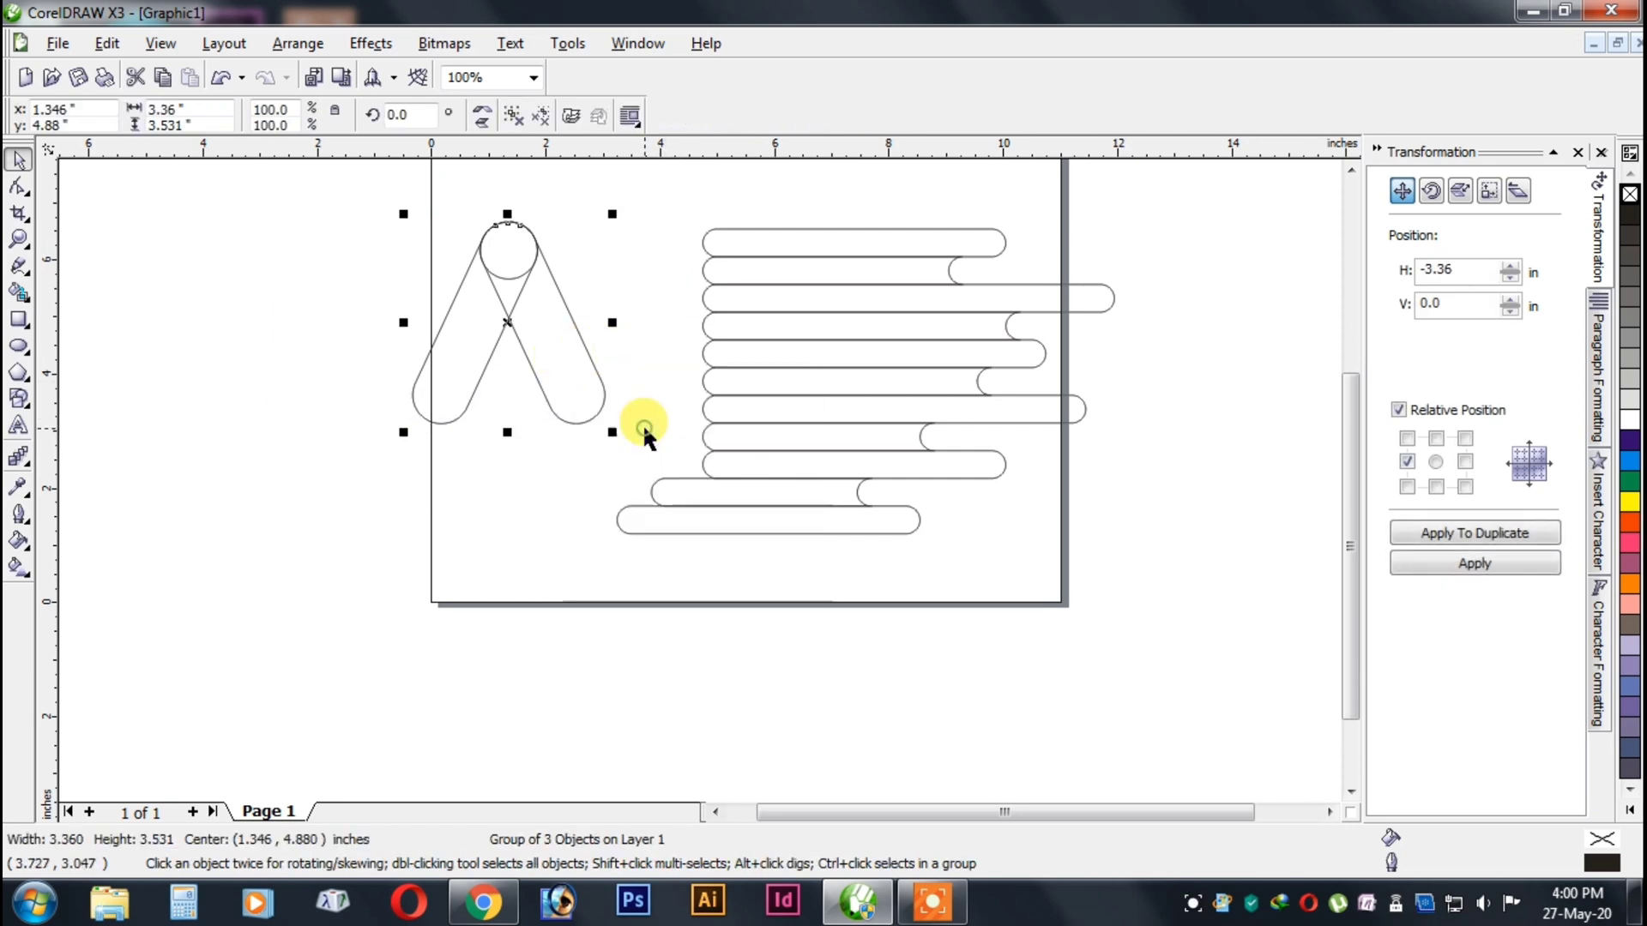
pyautogui.rightClick(556, 367)
pyautogui.click(357, 357)
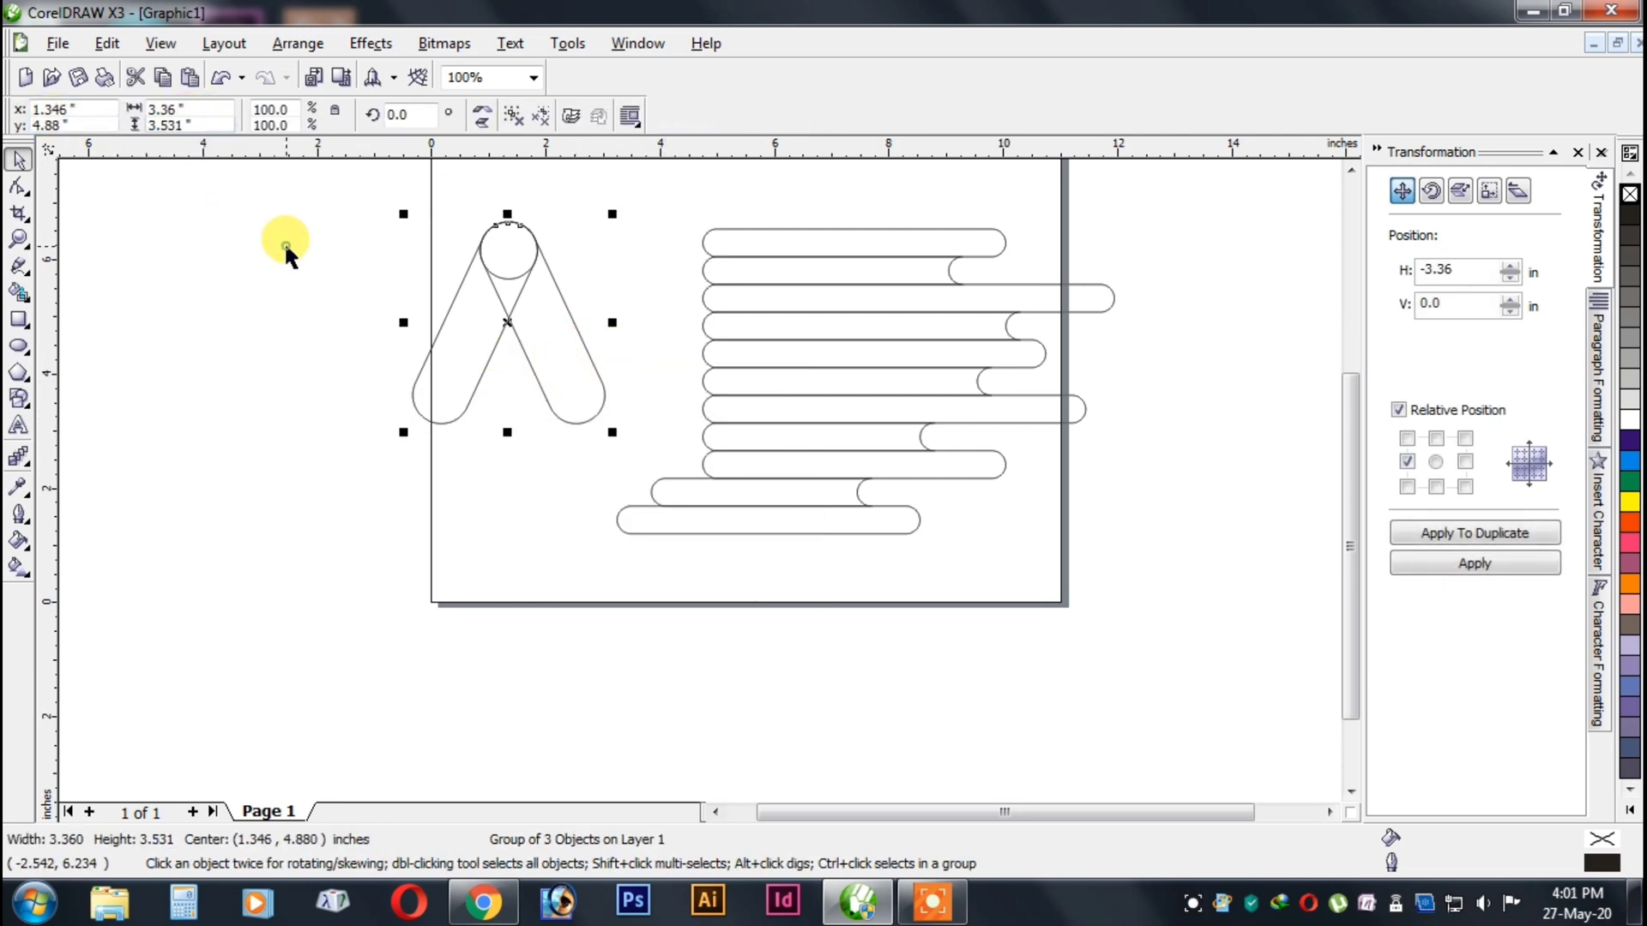
# Scale the grouped horizontal bars proportionally to a height of 3.531 in.
pyautogui.click(792, 231)
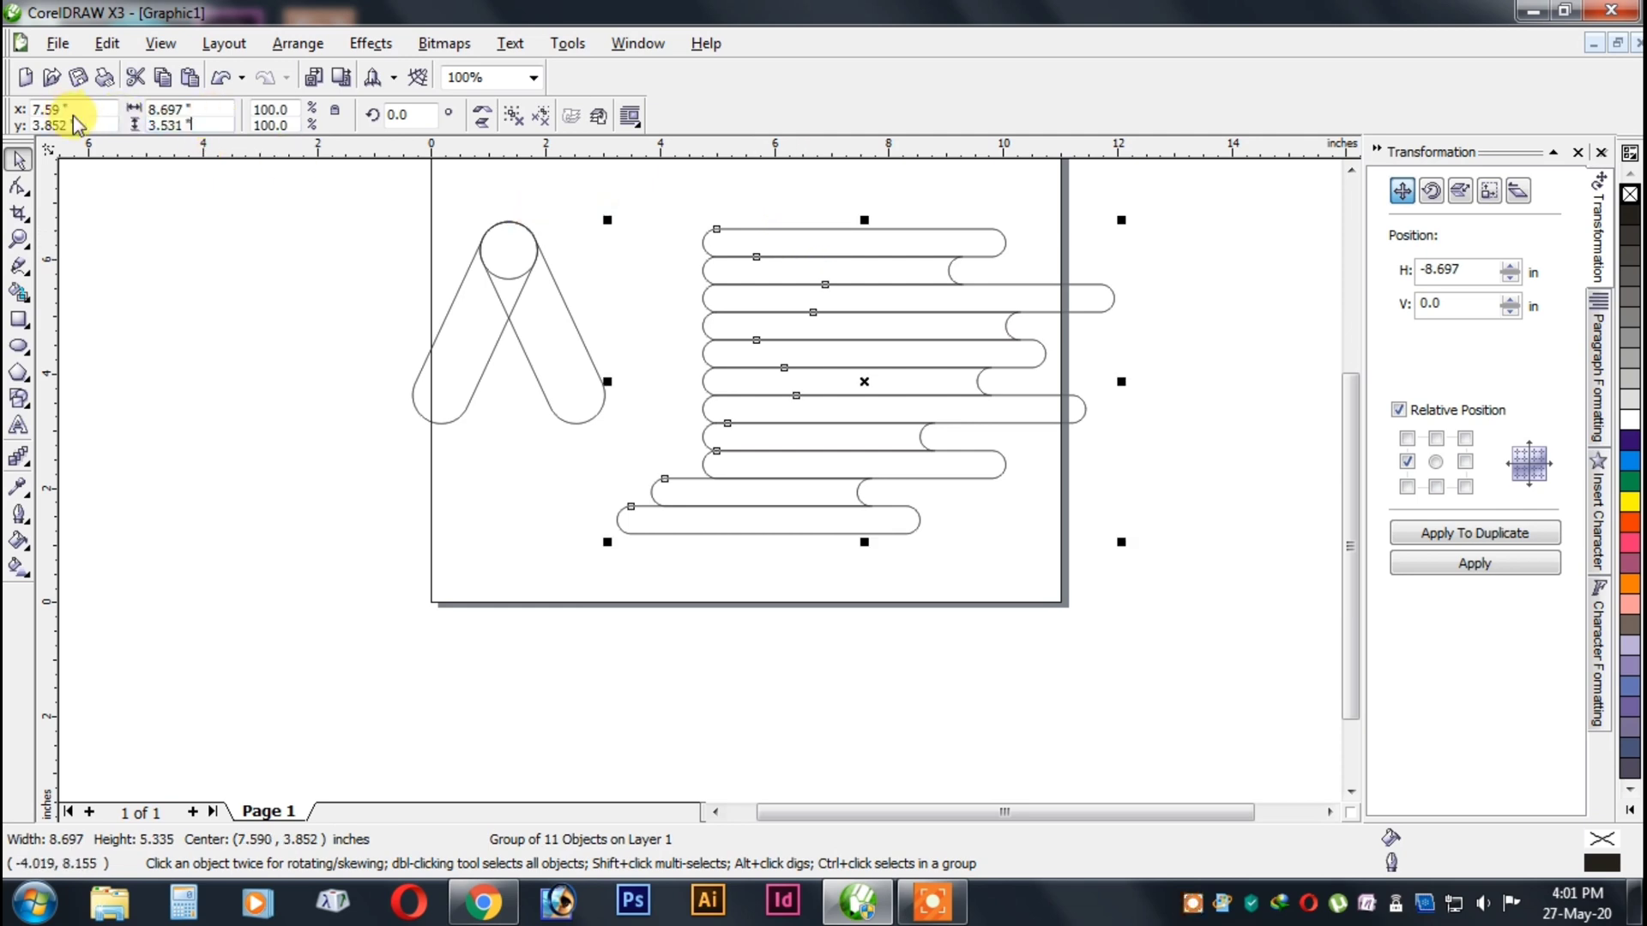
pyautogui.write('3.531')
pyautogui.press('Return')
pyautogui.click(606, 312)
# Move the A group about 1.1 in right and 1 in down, and align both groups on a common horizontal centre line.
pyautogui.moveTo(302, 201); pyautogui.dragTo(630, 450)
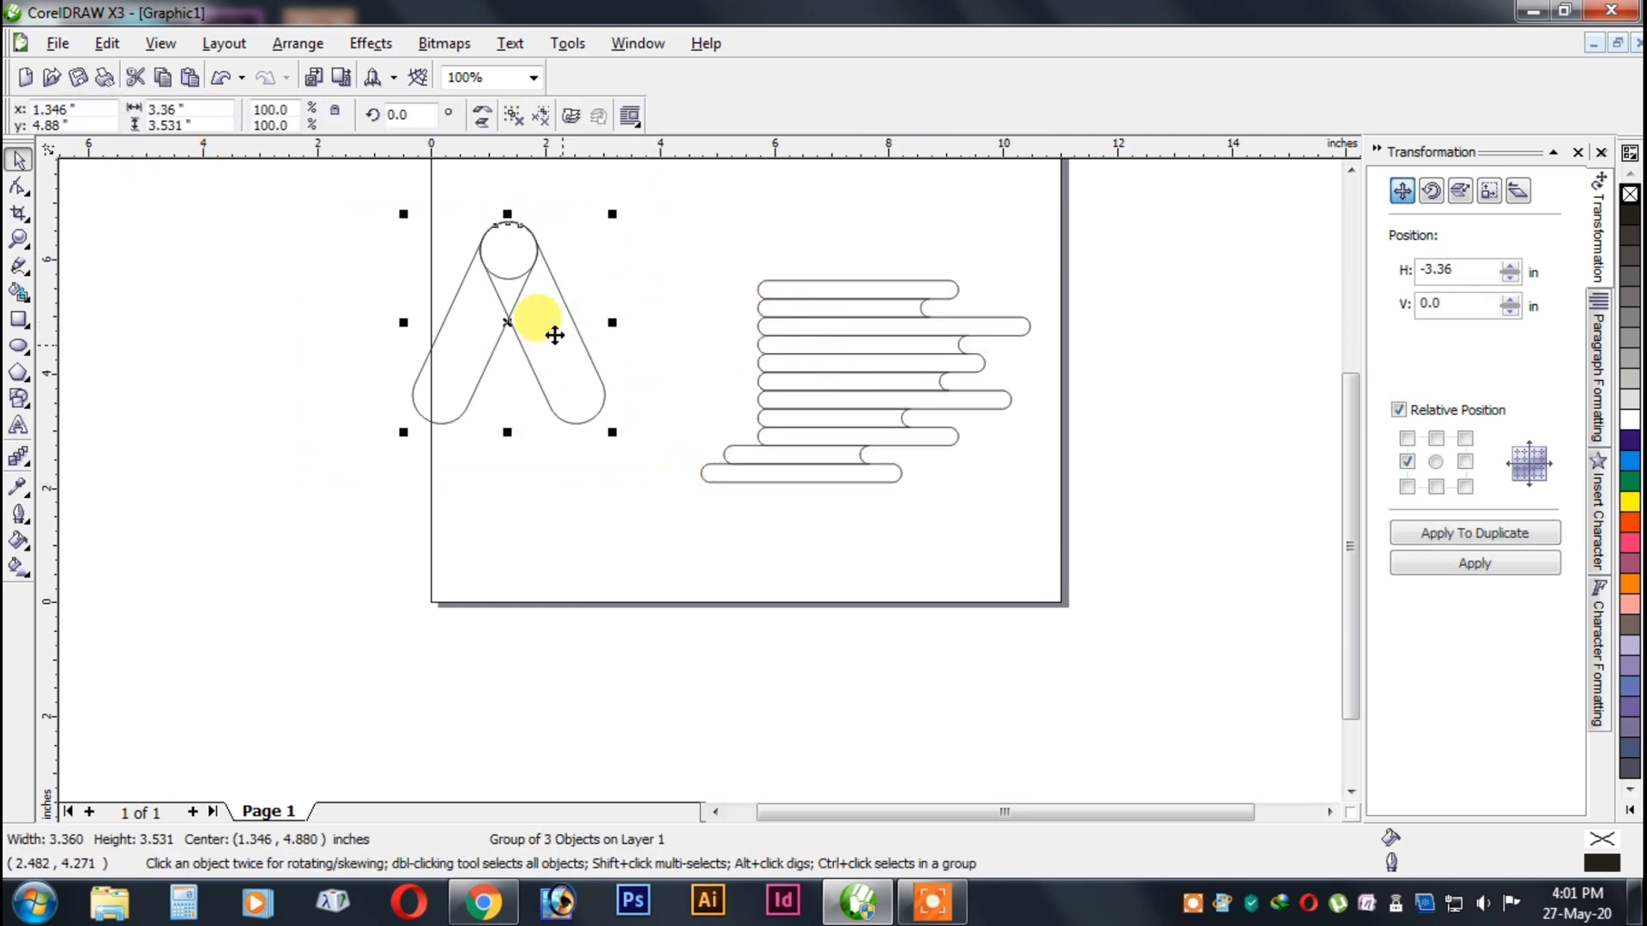
pyautogui.moveTo(553, 335); pyautogui.dragTo(619, 390)
pyautogui.click(704, 299)
pyautogui.hotkey('ctrl', 'a')
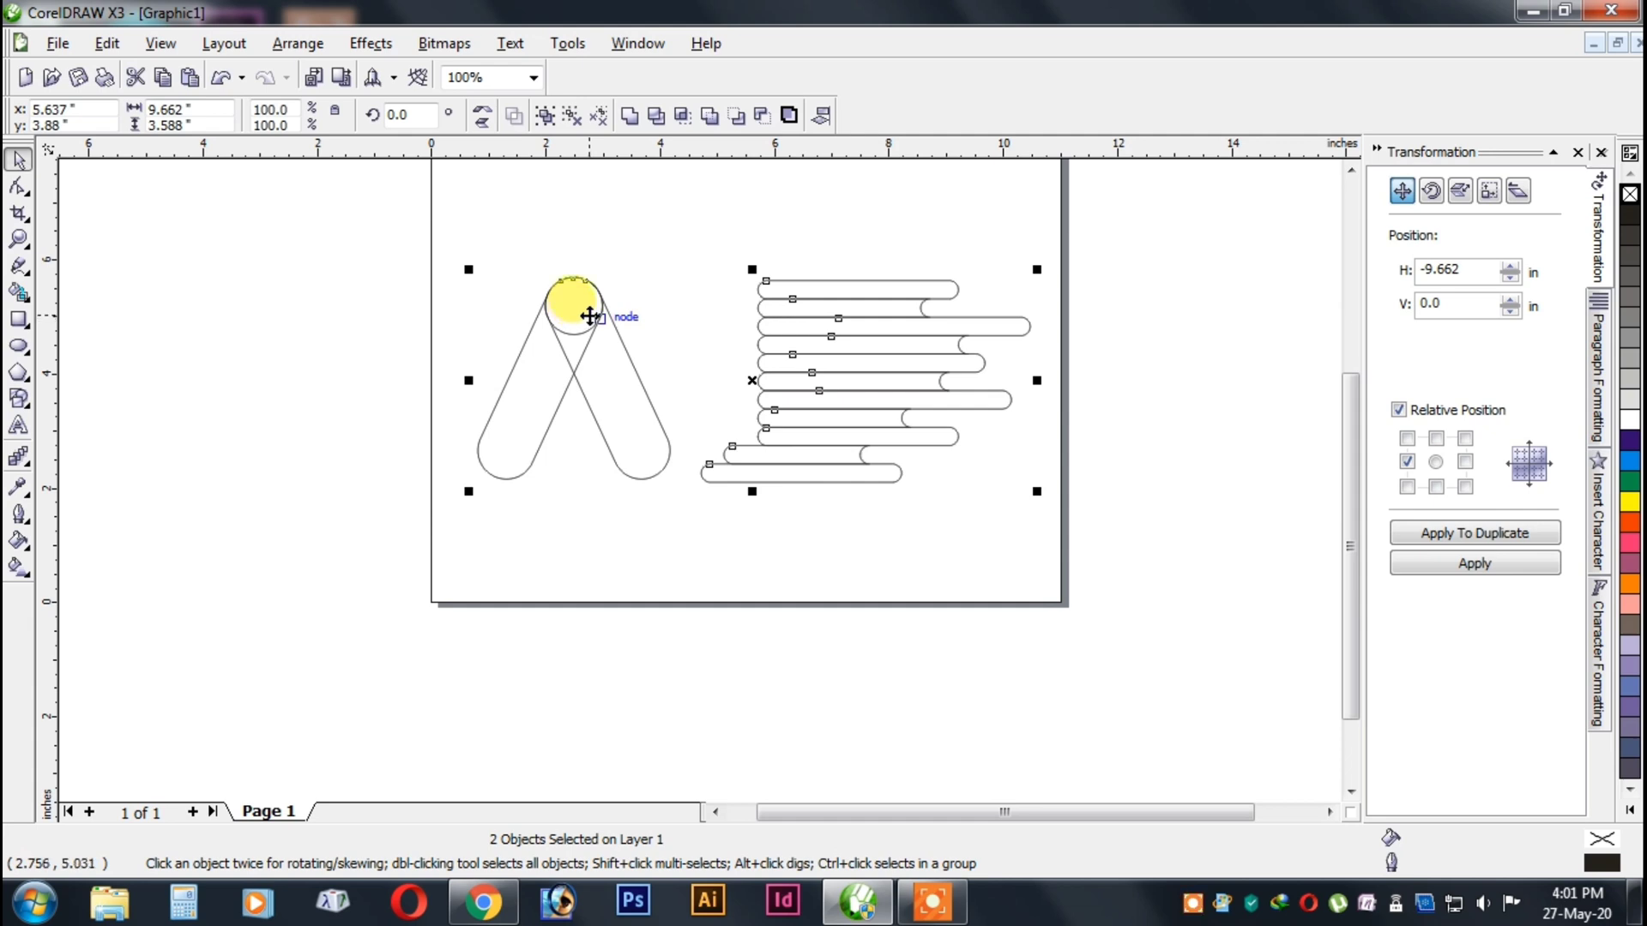
pyautogui.press('e')
pyautogui.click(740, 237)
# Move the bar group about 3.4 in to the left so the top bar's rounded end lies inside the A shape's circle.
pyautogui.click(832, 326)
pyautogui.press('Left')
pyautogui.press('Left')
pyautogui.press('Left')
pyautogui.press('Left')
pyautogui.press('Left')
pyautogui.press('Left')
pyautogui.press('Left')
pyautogui.press('Left')
pyautogui.press('Left')
pyautogui.press('Left')
pyautogui.press('Left')
pyautogui.press('Left')
pyautogui.press('Left')
pyautogui.press('Left')
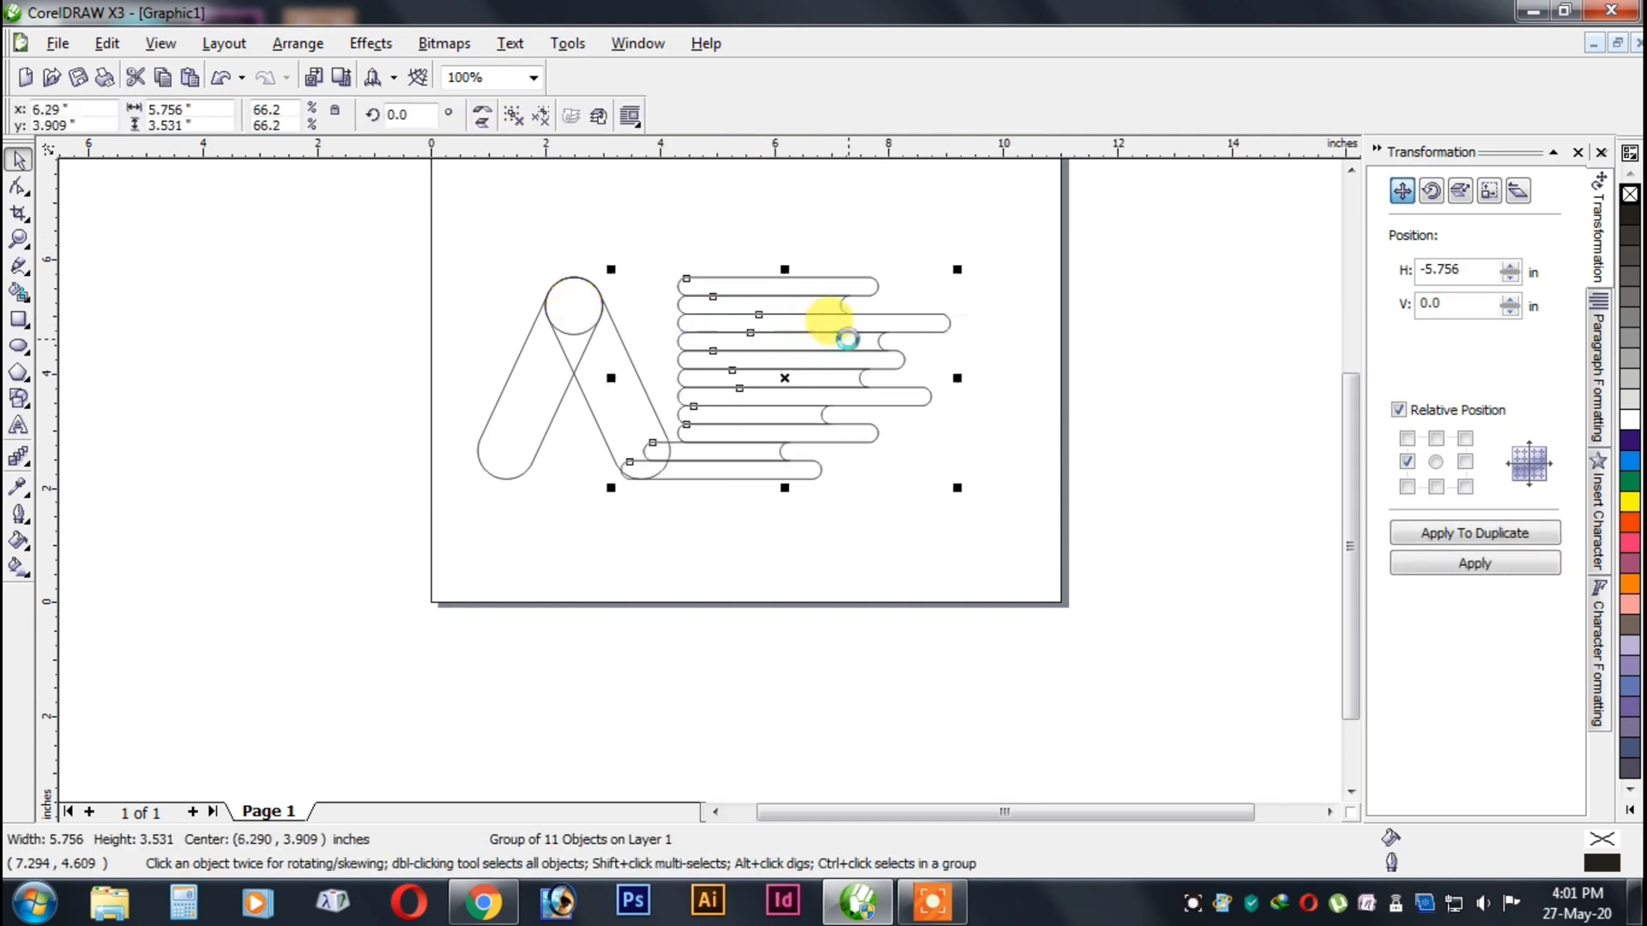
pyautogui.press('Left')
pyautogui.press('Left')
pyautogui.press('Left')
pyautogui.press('Left')
pyautogui.press('Left')
pyautogui.press('Left')
pyautogui.press('Left')
pyautogui.press('Left')
pyautogui.press('Left')
pyautogui.press('Left')
pyautogui.press('Left')
pyautogui.press('Left')
pyautogui.press('Left')
pyautogui.press('Left')
pyautogui.press('Left')
pyautogui.press('Left')
pyautogui.press('Left')
pyautogui.press('Left')
pyautogui.press('Left')
pyautogui.press('Left')
pyautogui.press('Left')
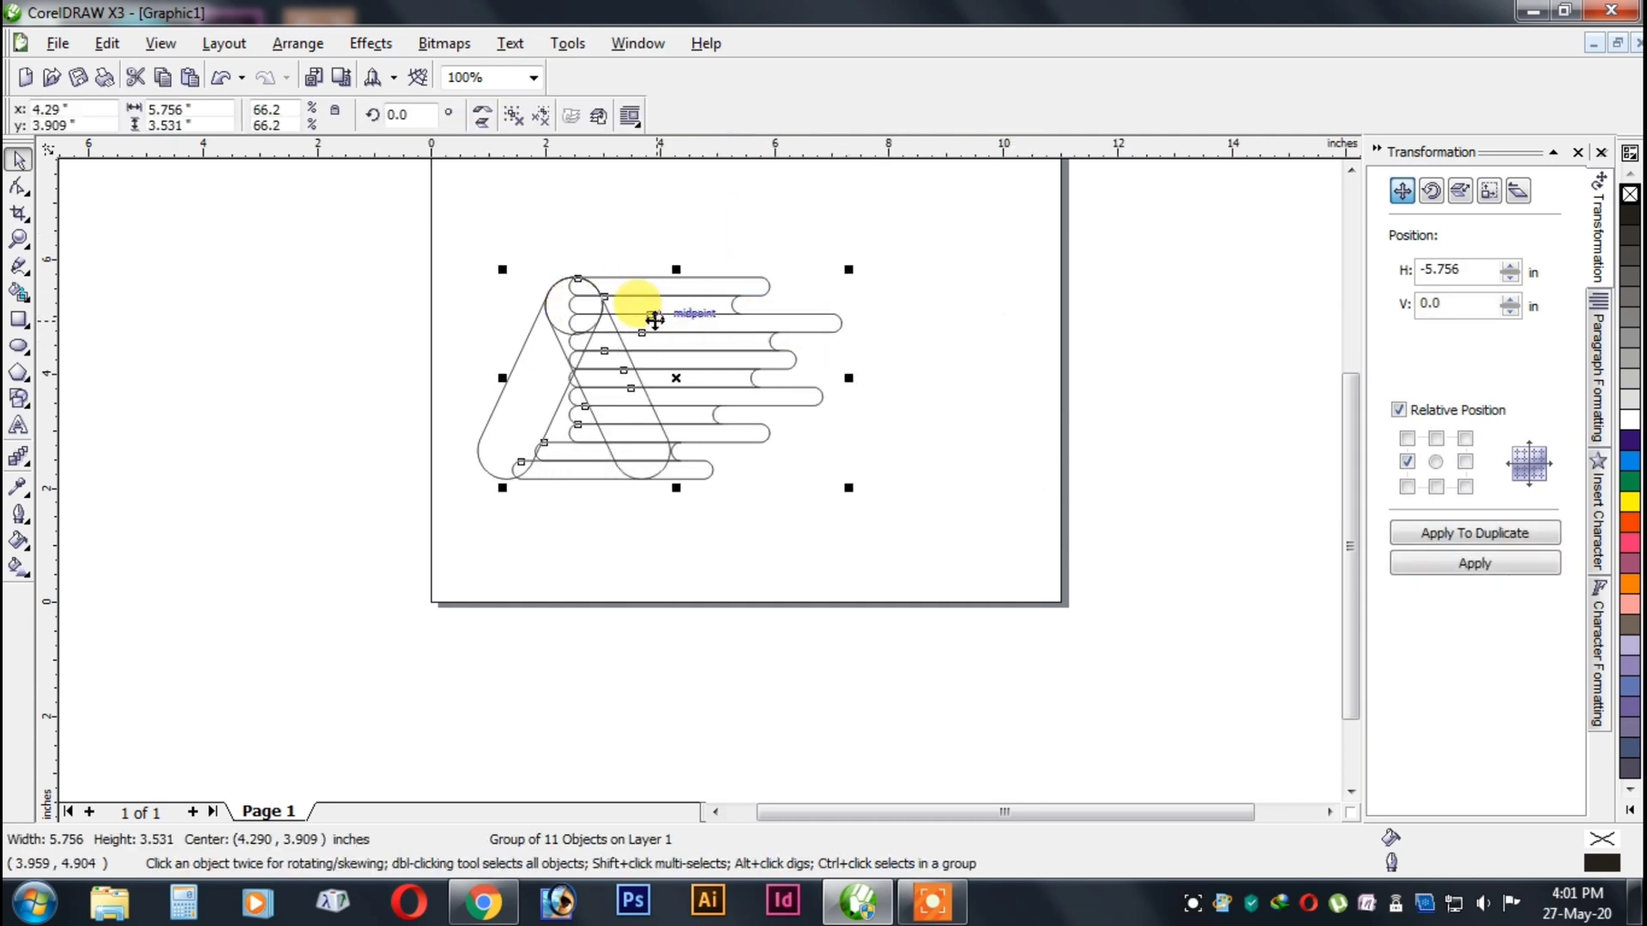
pyautogui.scroll(-1, 687, 437)
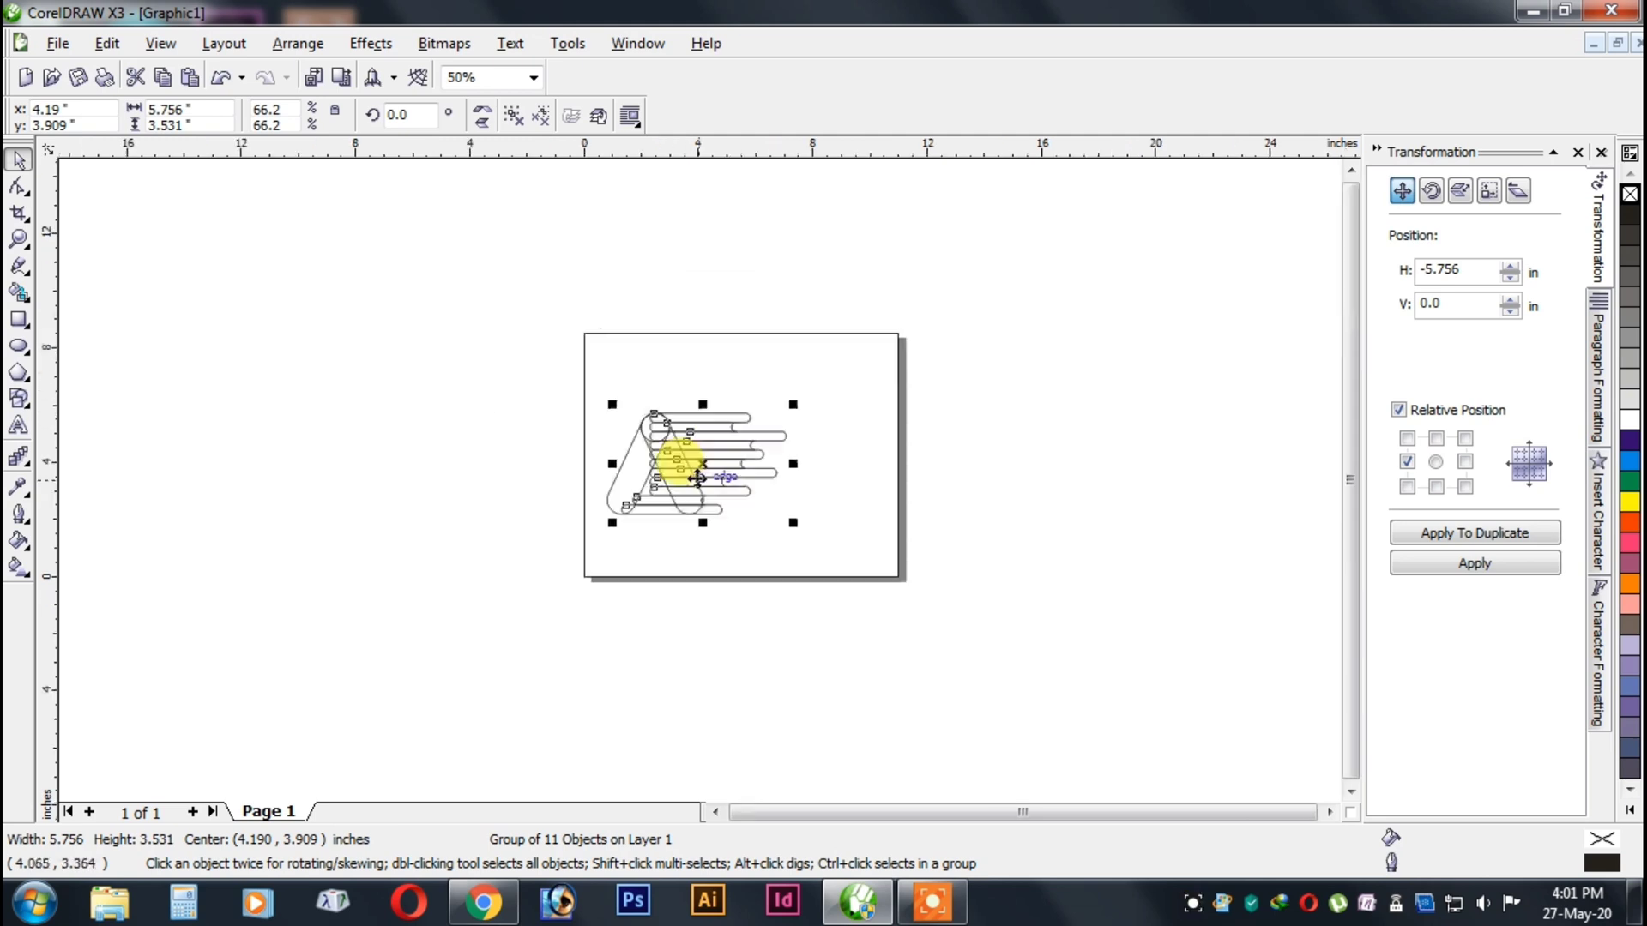
pyautogui.scroll(2, 692, 450)
pyautogui.scroll(3, 698, 477)
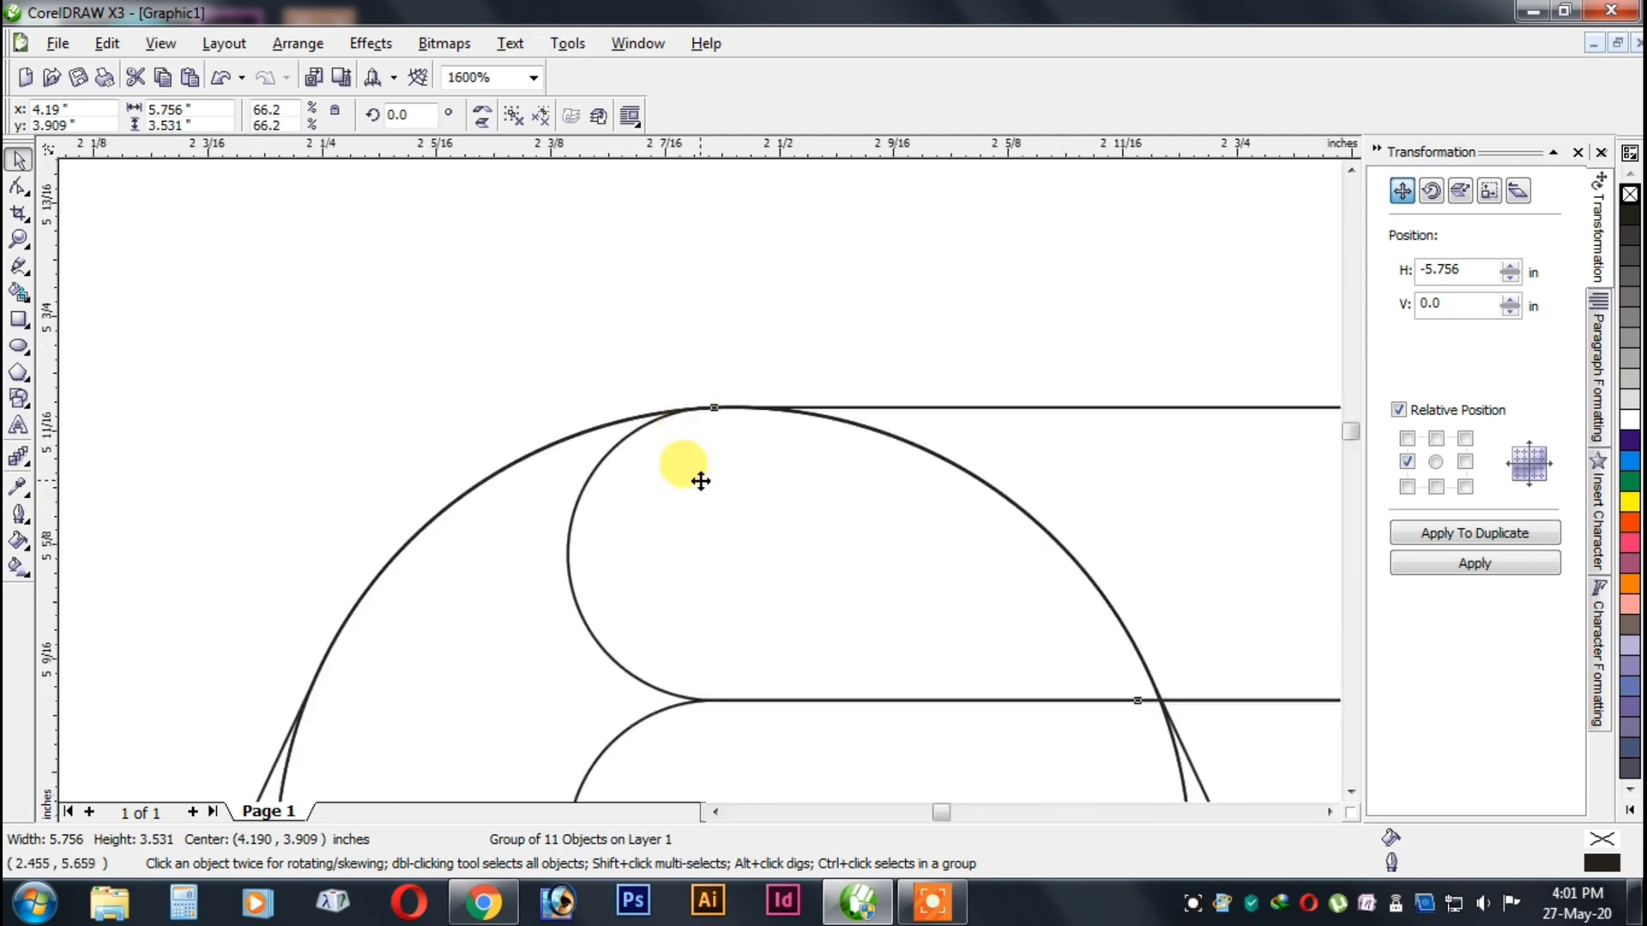
pyautogui.scroll(1, 701, 482)
pyautogui.scroll(-5, 702, 482)
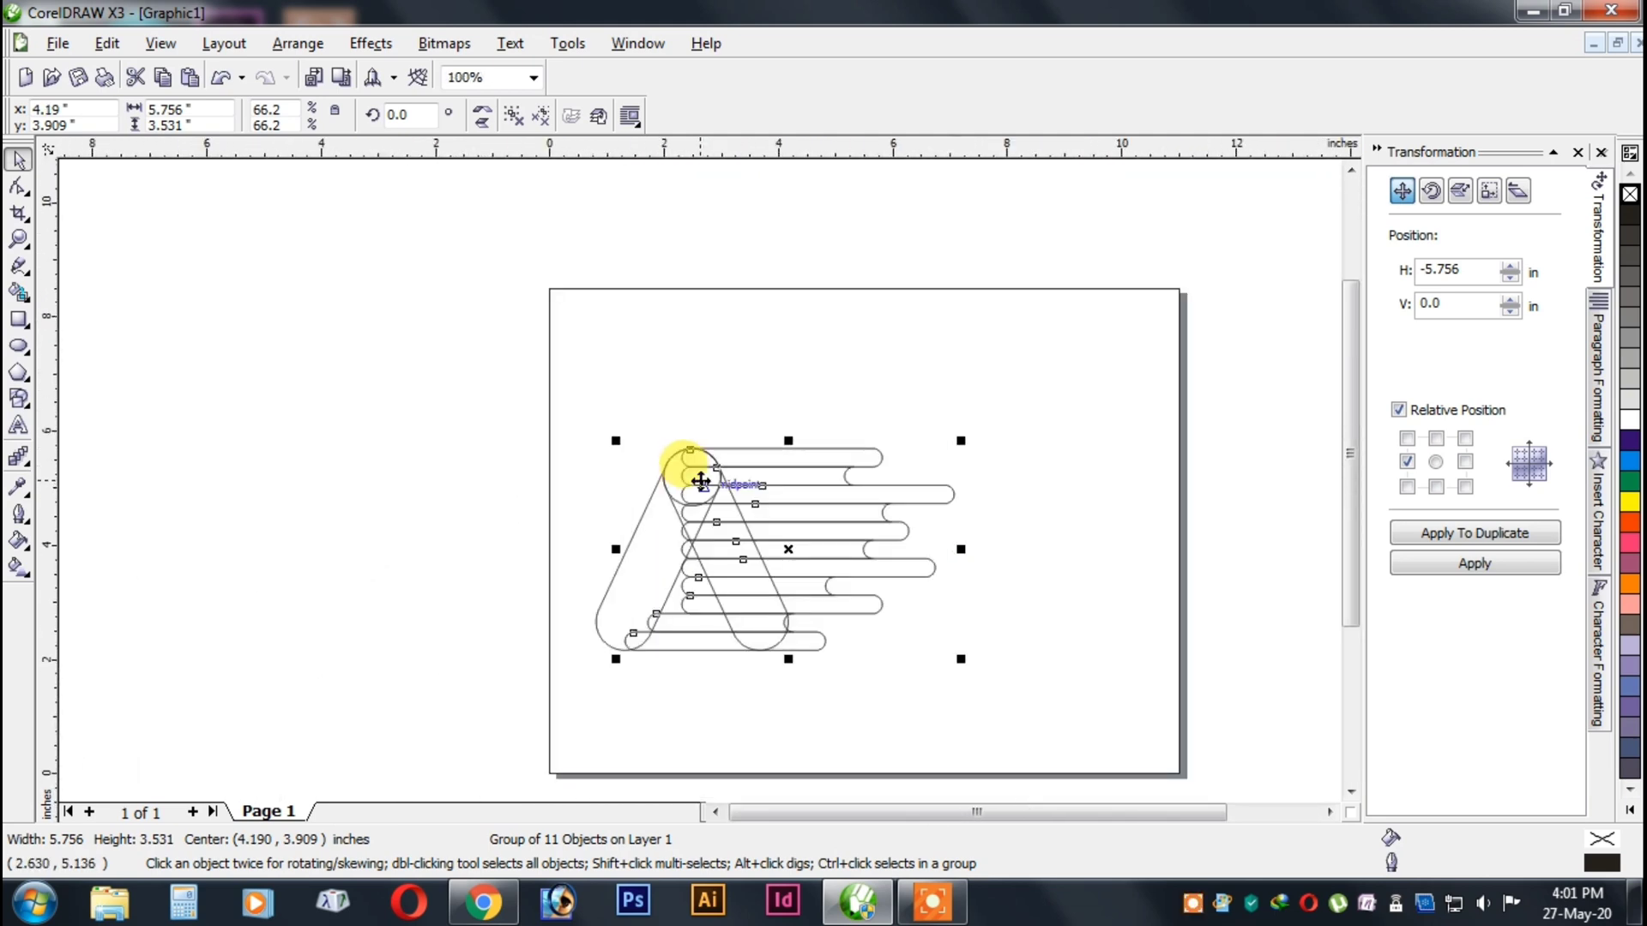
pyautogui.scroll(1, 698, 471)
# Try aligning the bar group to the A shape's right and left edges, and undo both alignments.
pyautogui.keyDown('shift'); pyautogui.click(601, 472); pyautogui.keyUp('shift')
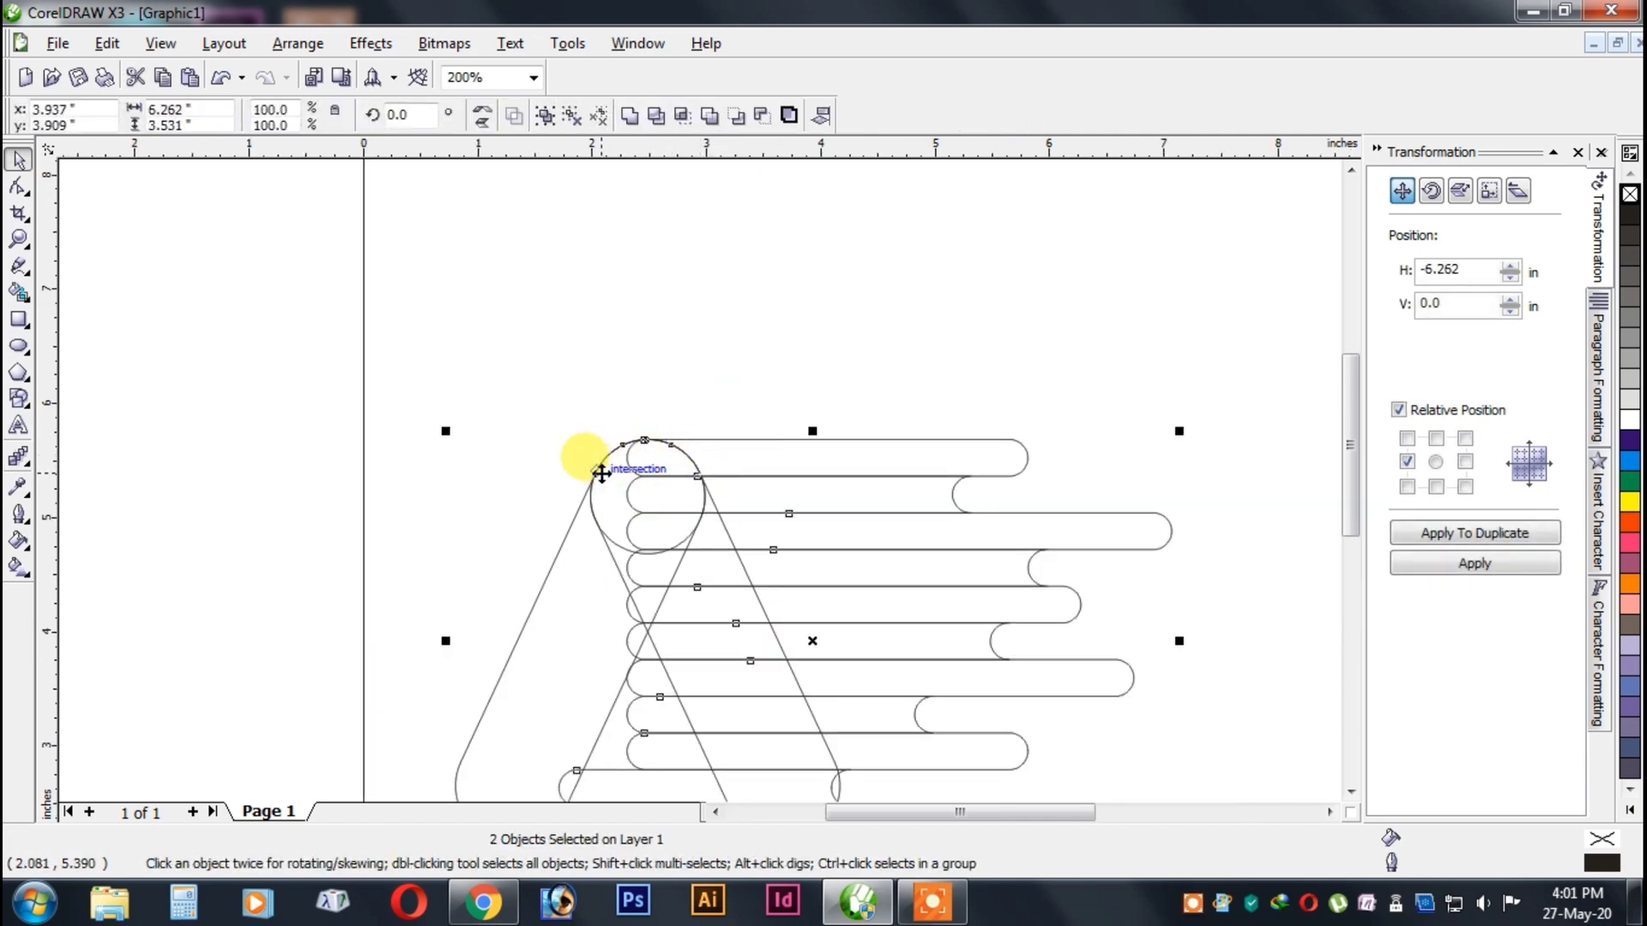
pyautogui.press('r')
pyautogui.press('l')
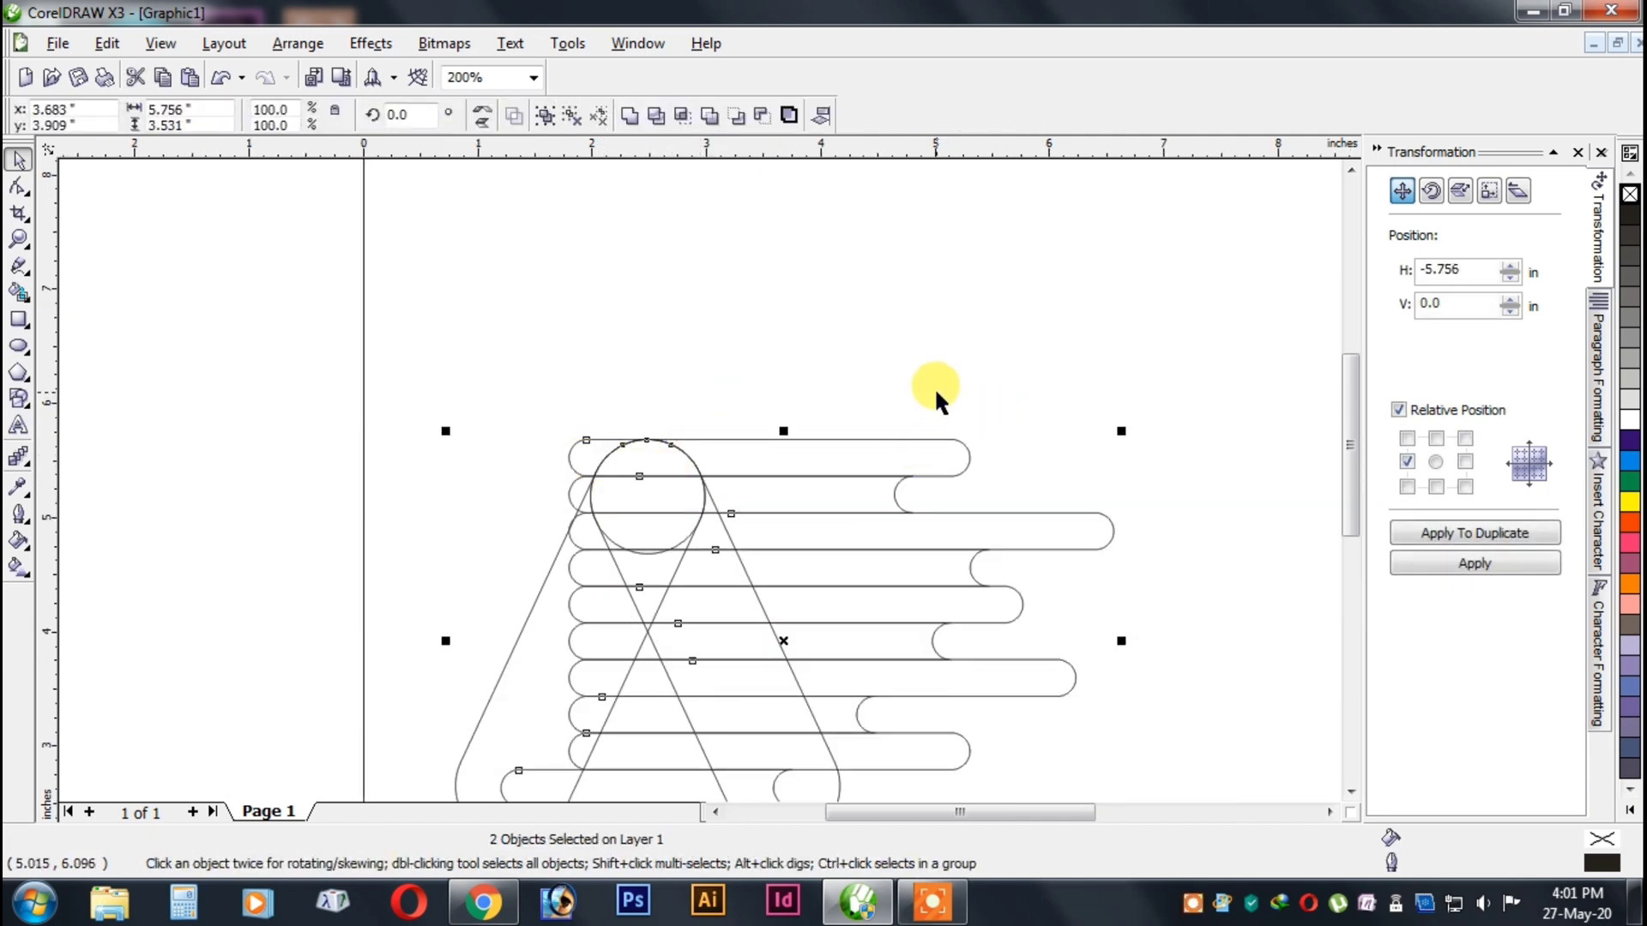
pyautogui.hotkey('ctrl', 'z')
pyautogui.hotkey('ctrl', 'z')
# Ungroup the eleven horizontal bars.
pyautogui.click(892, 354)
pyautogui.scroll(3, 642, 450)
pyautogui.click(693, 468)
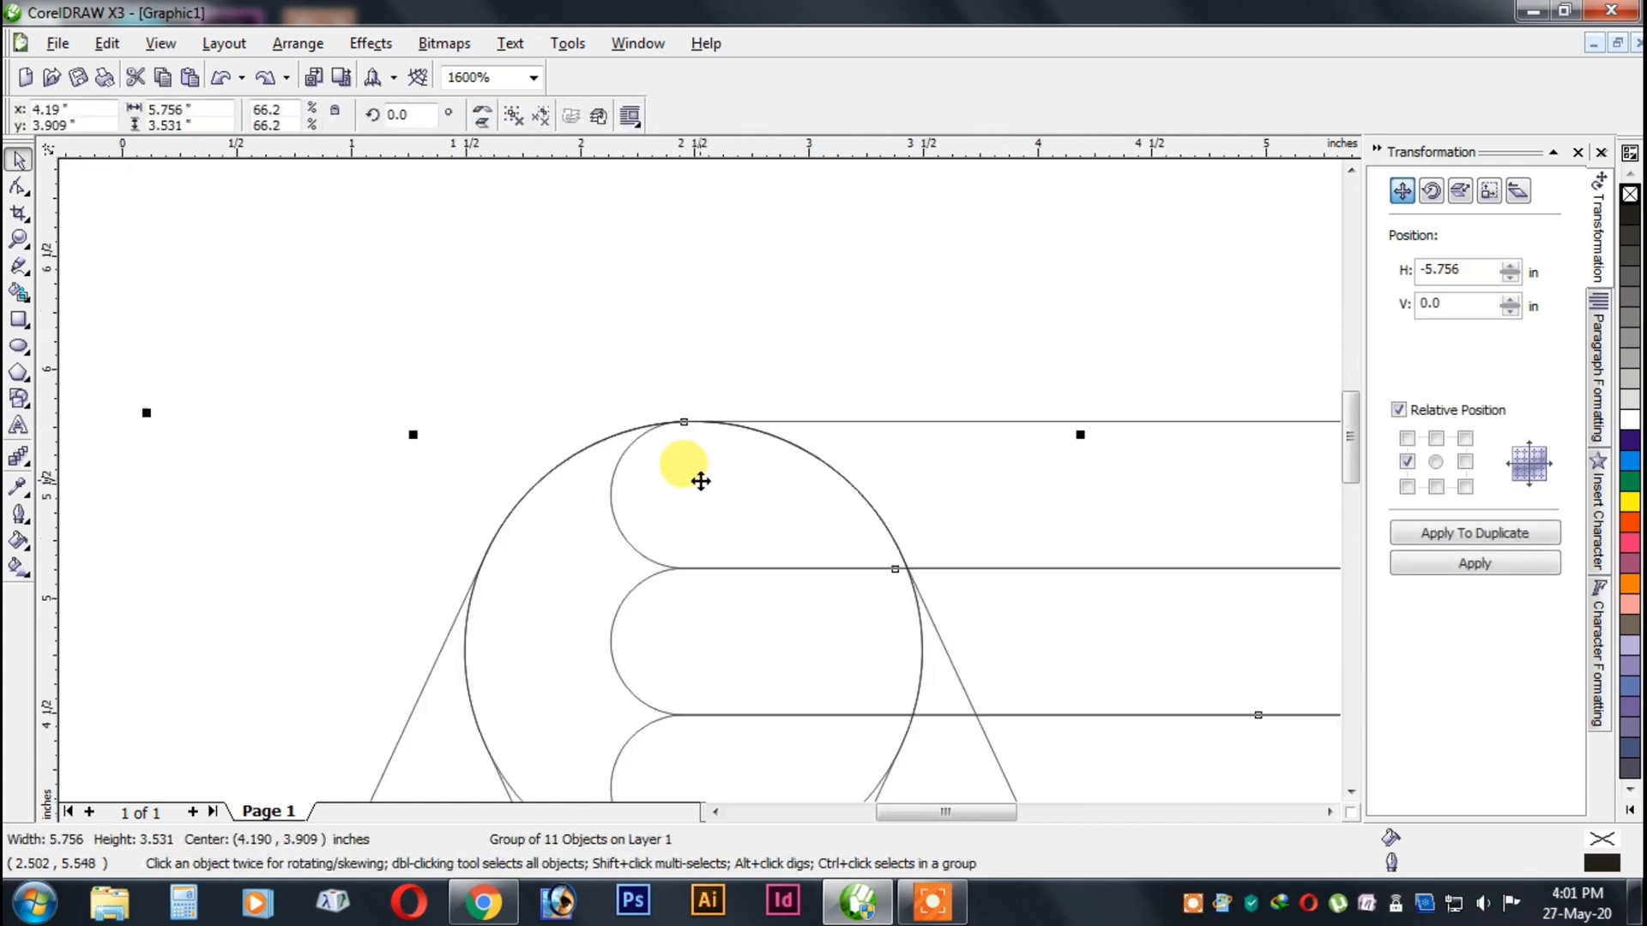
pyautogui.scroll(-5, 730, 498)
pyautogui.scroll(2, 753, 520)
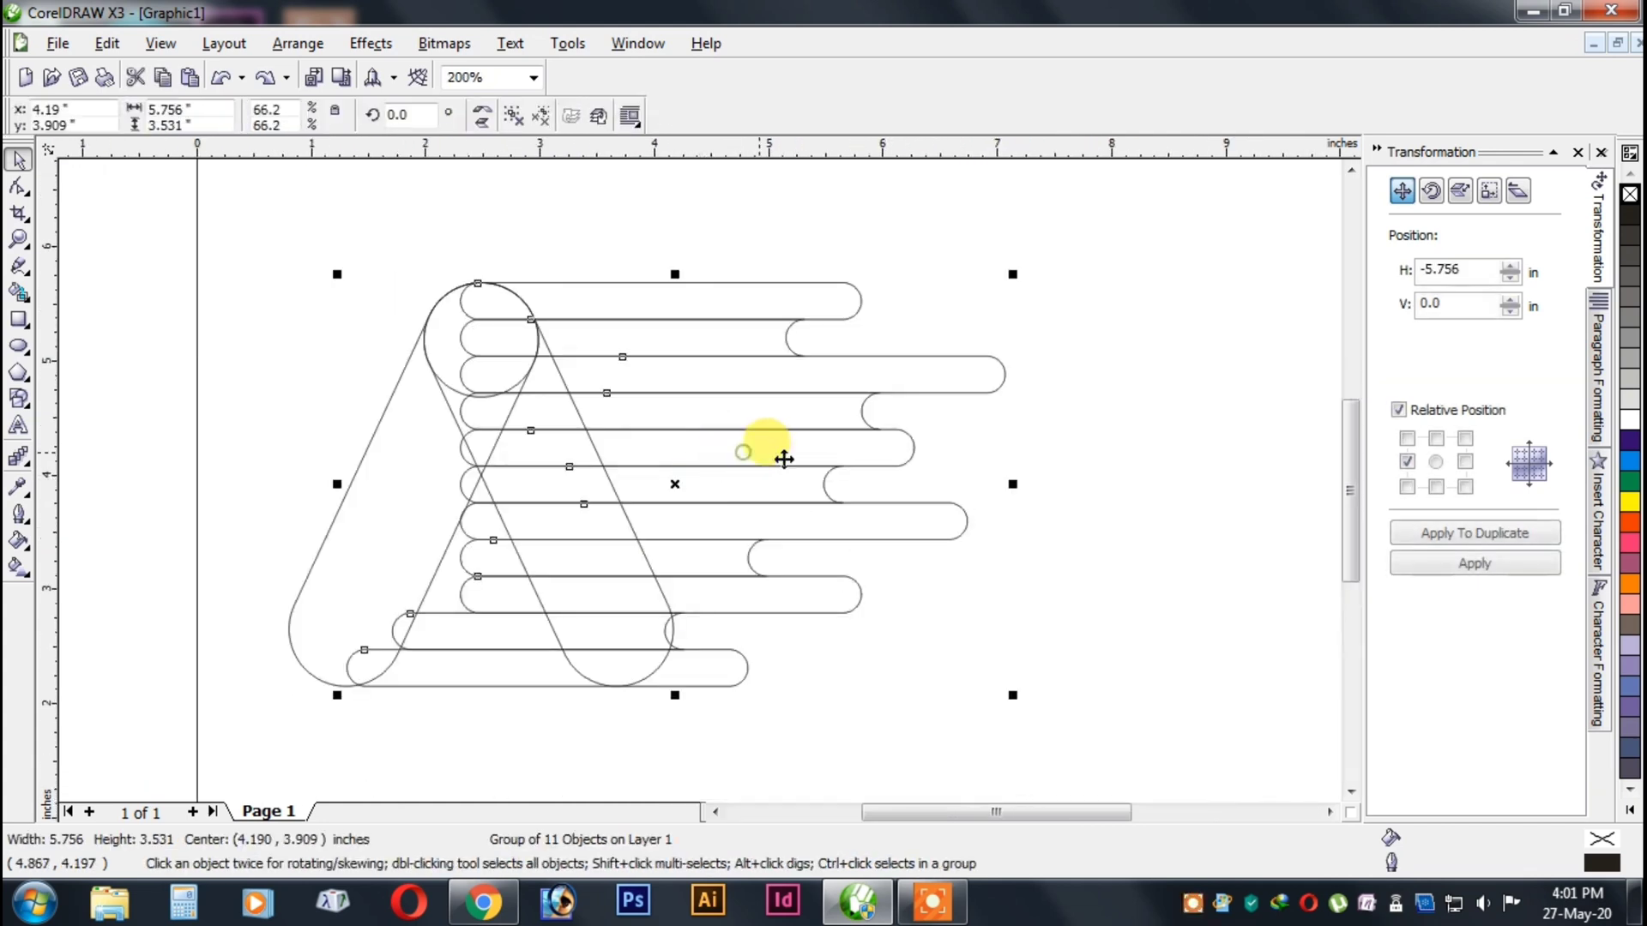
pyautogui.click(994, 540)
pyautogui.rightClick(766, 588)
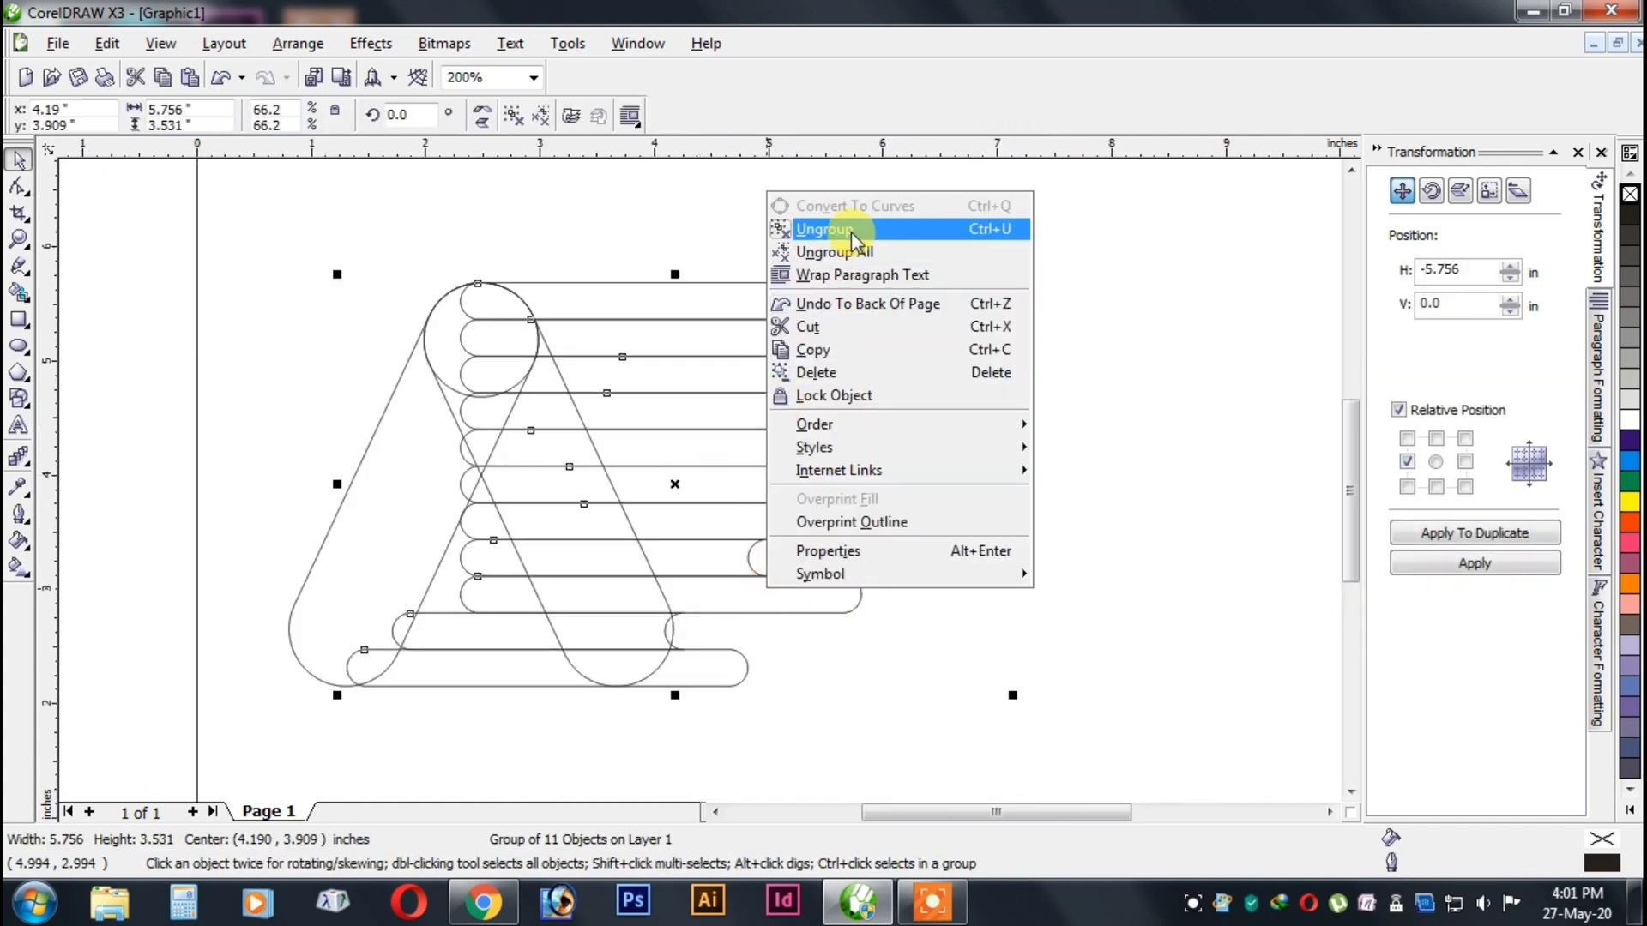
pyautogui.click(854, 242)
pyautogui.click(1056, 564)
# Shift the tenth bar about 0.4 in and the lowest bar about 0.3 in to the right.
pyautogui.click(477, 638)
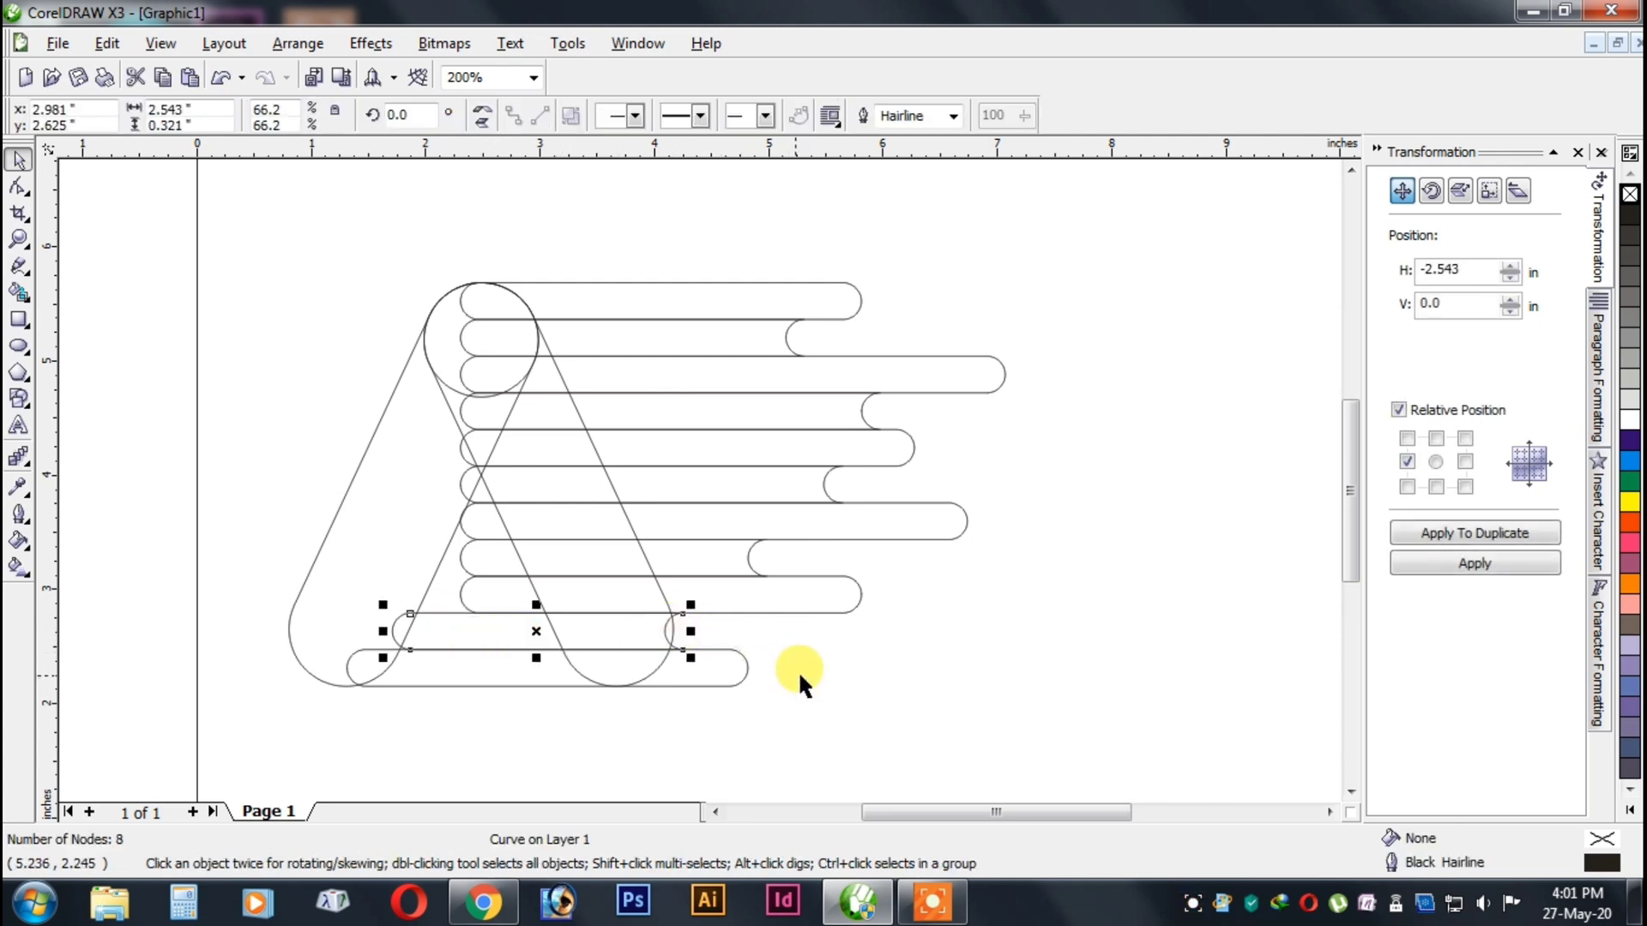
pyautogui.press('Right')
pyautogui.press('Right')
pyautogui.press('Right')
pyautogui.press('Right')
pyautogui.click(694, 686)
pyautogui.press('Right')
pyautogui.press('Right')
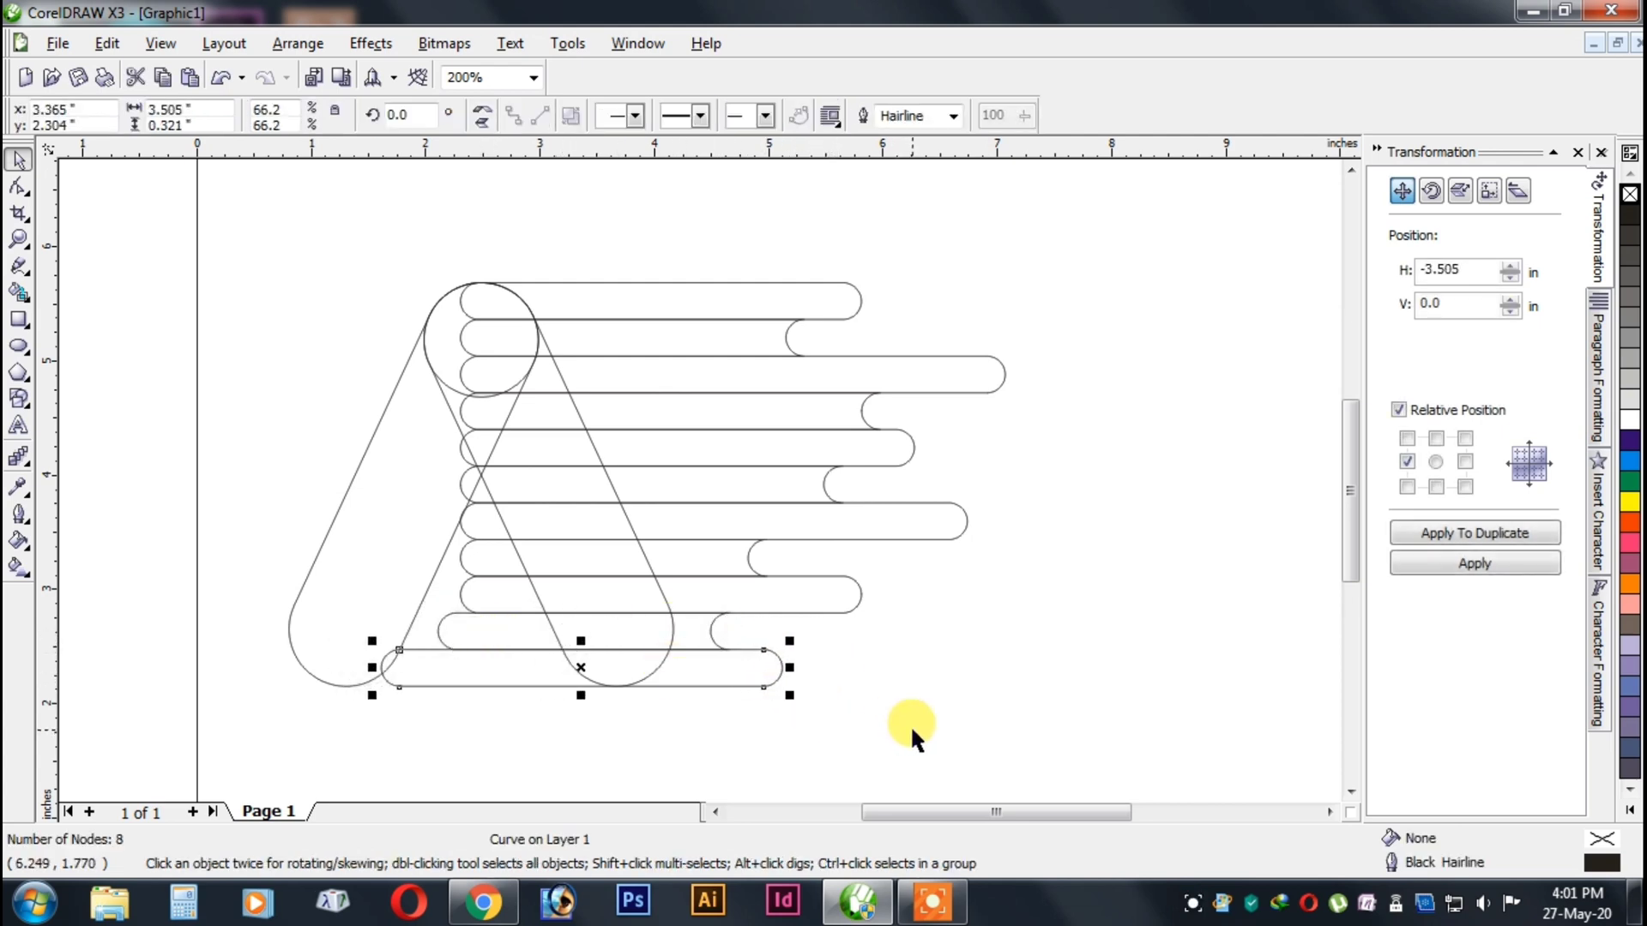
# Select all eleven horizontal bars and group them again.
pyautogui.moveTo(1189, 739); pyautogui.dragTo(368, 204)
pyautogui.rightClick(717, 319)
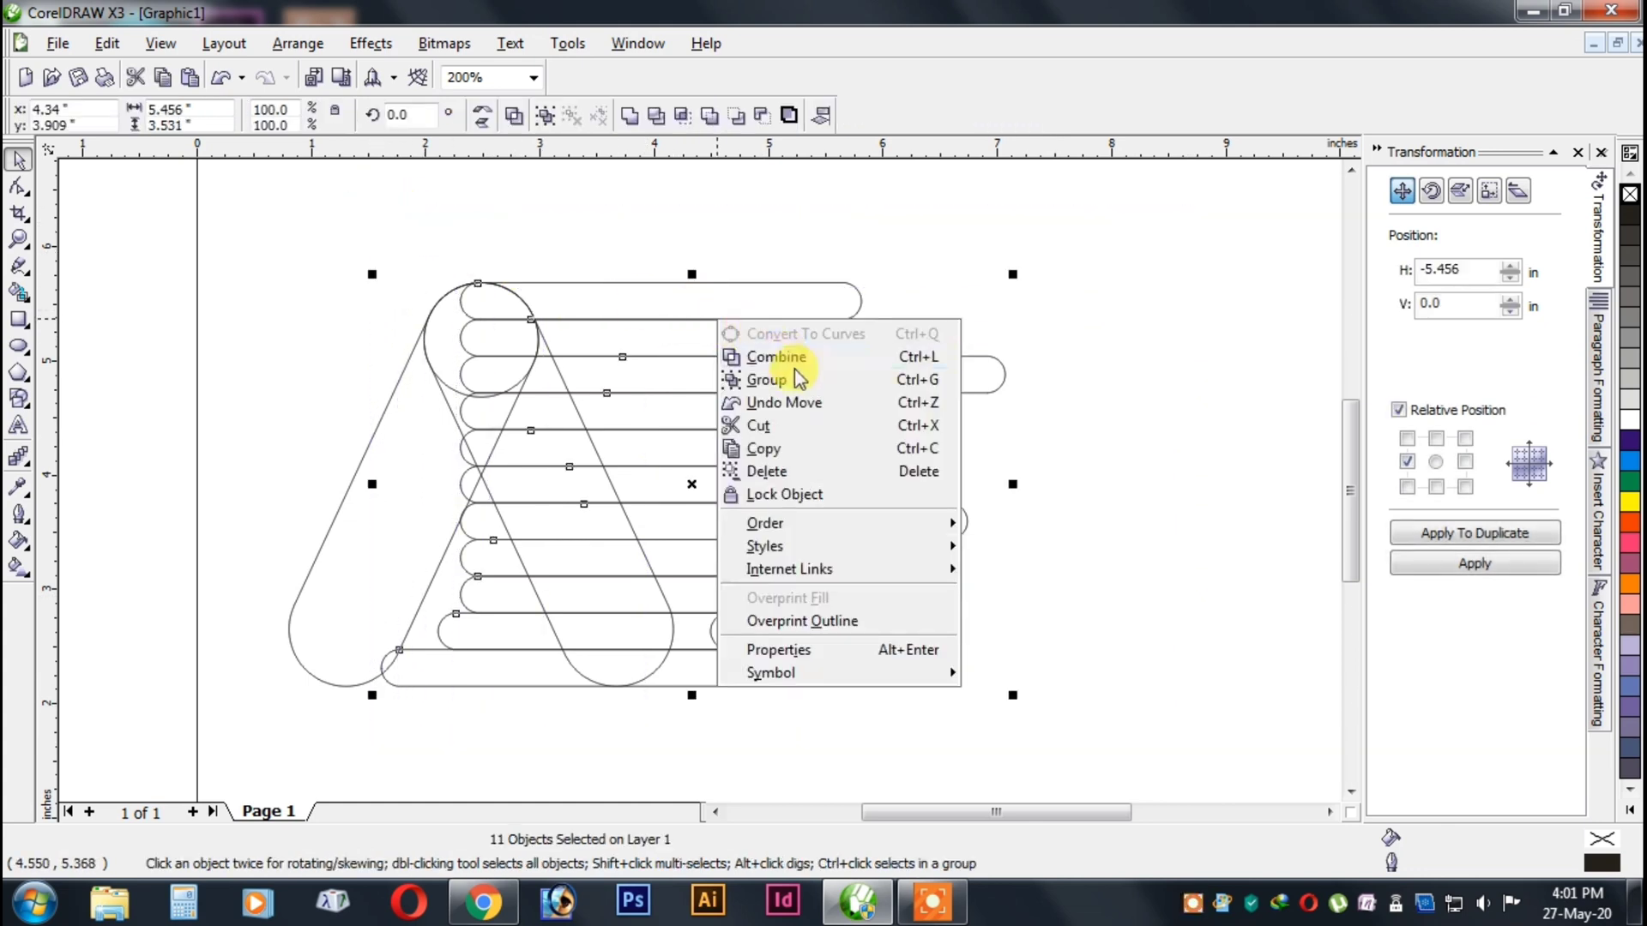
pyautogui.click(797, 379)
# Ungroup the A shape into its circle and two slanted capsules.
pyautogui.click(525, 582)
pyautogui.click(450, 396)
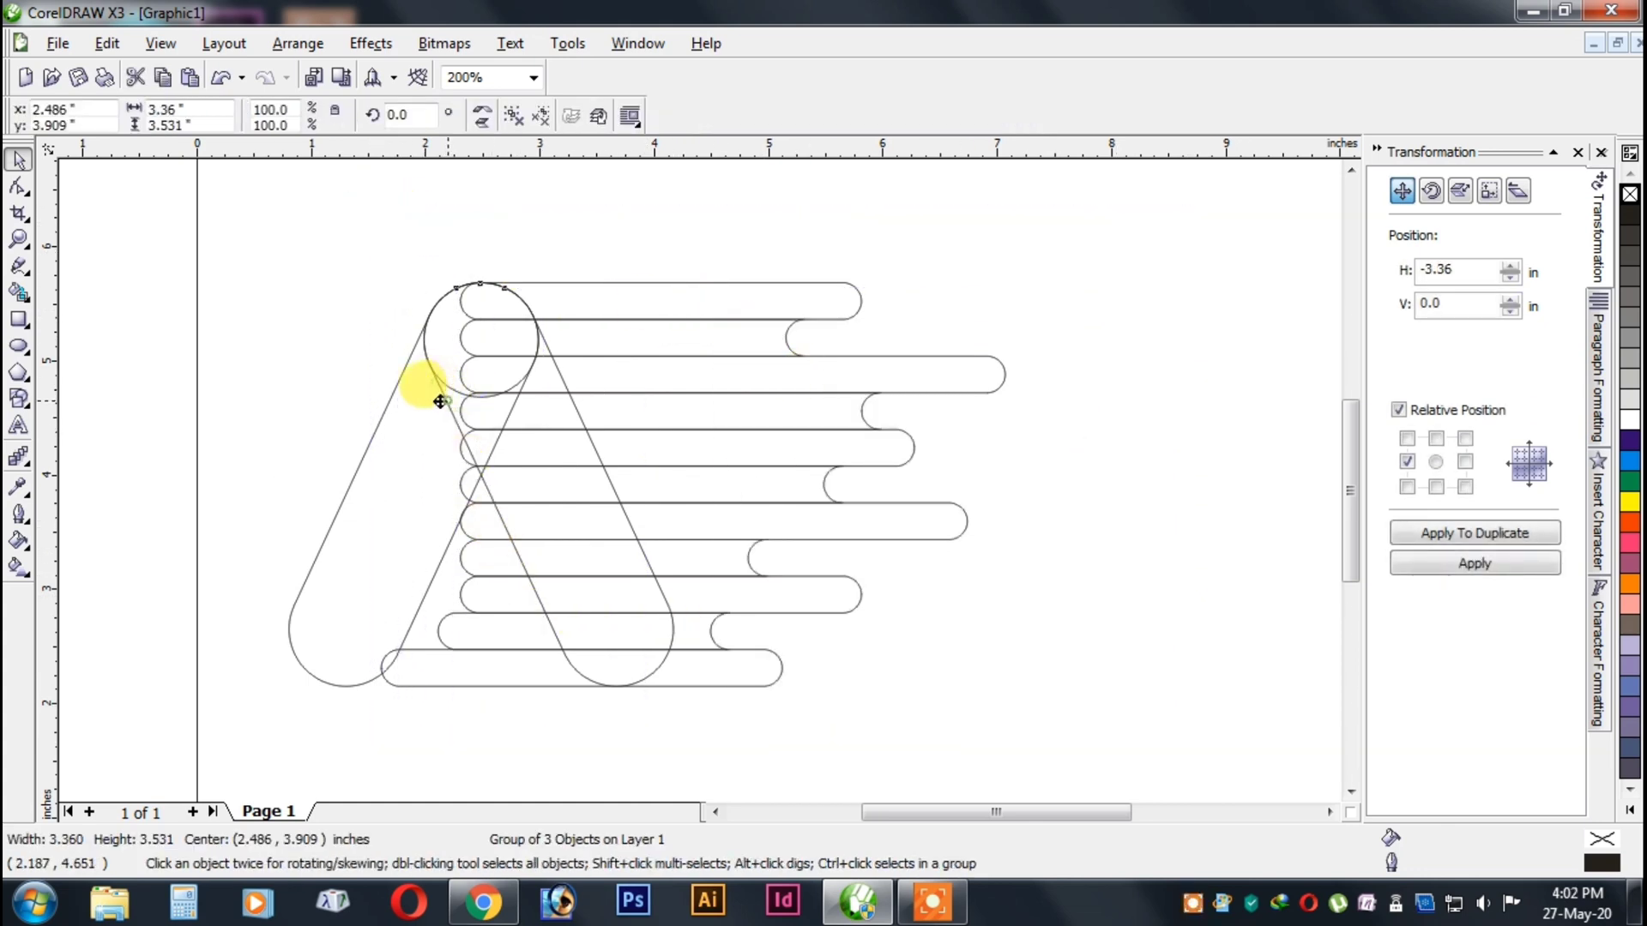
pyautogui.rightClick(448, 396)
pyautogui.click(509, 450)
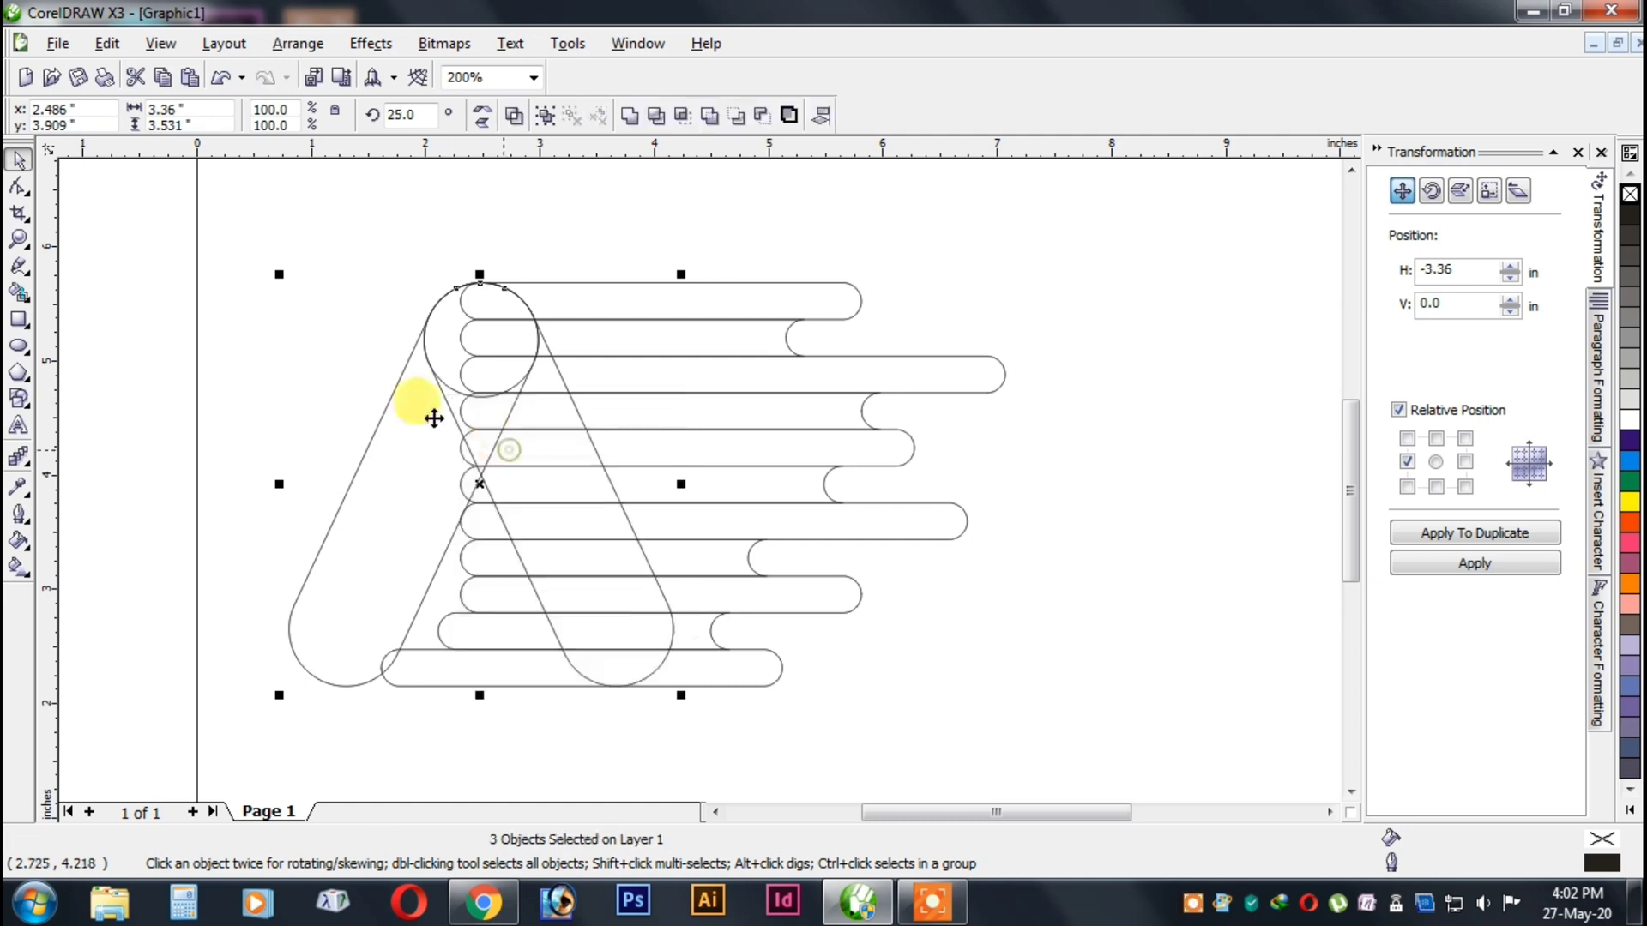
# Copy the capsule forming the A shape's right leg and paste a duplicate exactly on top of it.
pyautogui.click(333, 363)
pyautogui.click(396, 388)
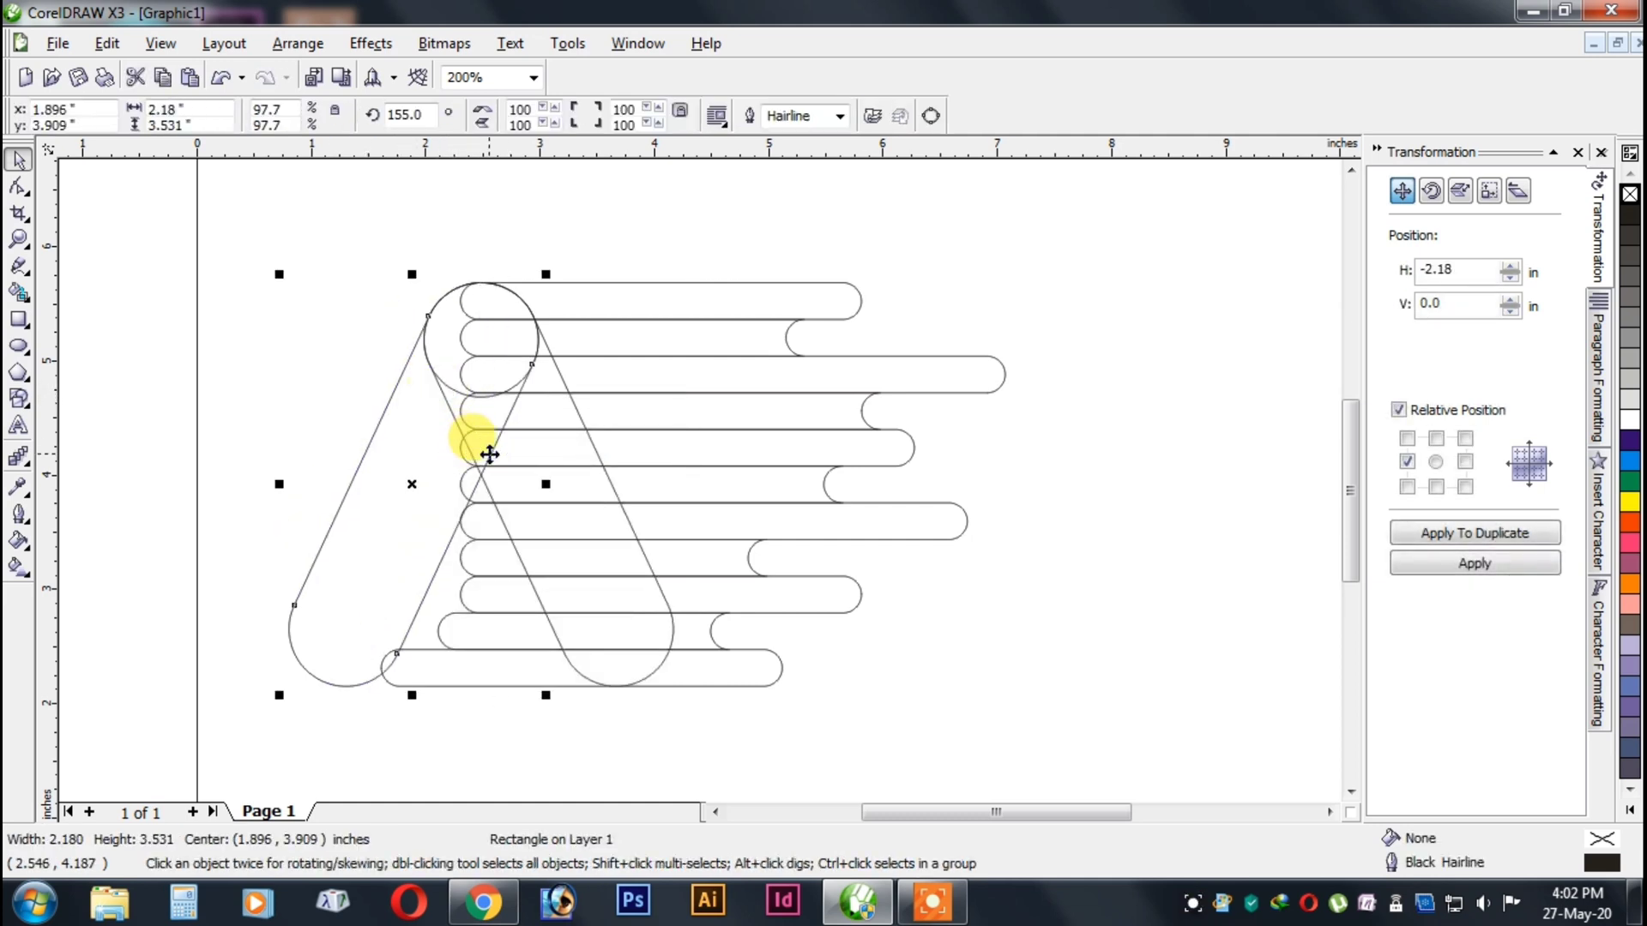
pyautogui.click(343, 374)
pyautogui.click(421, 413)
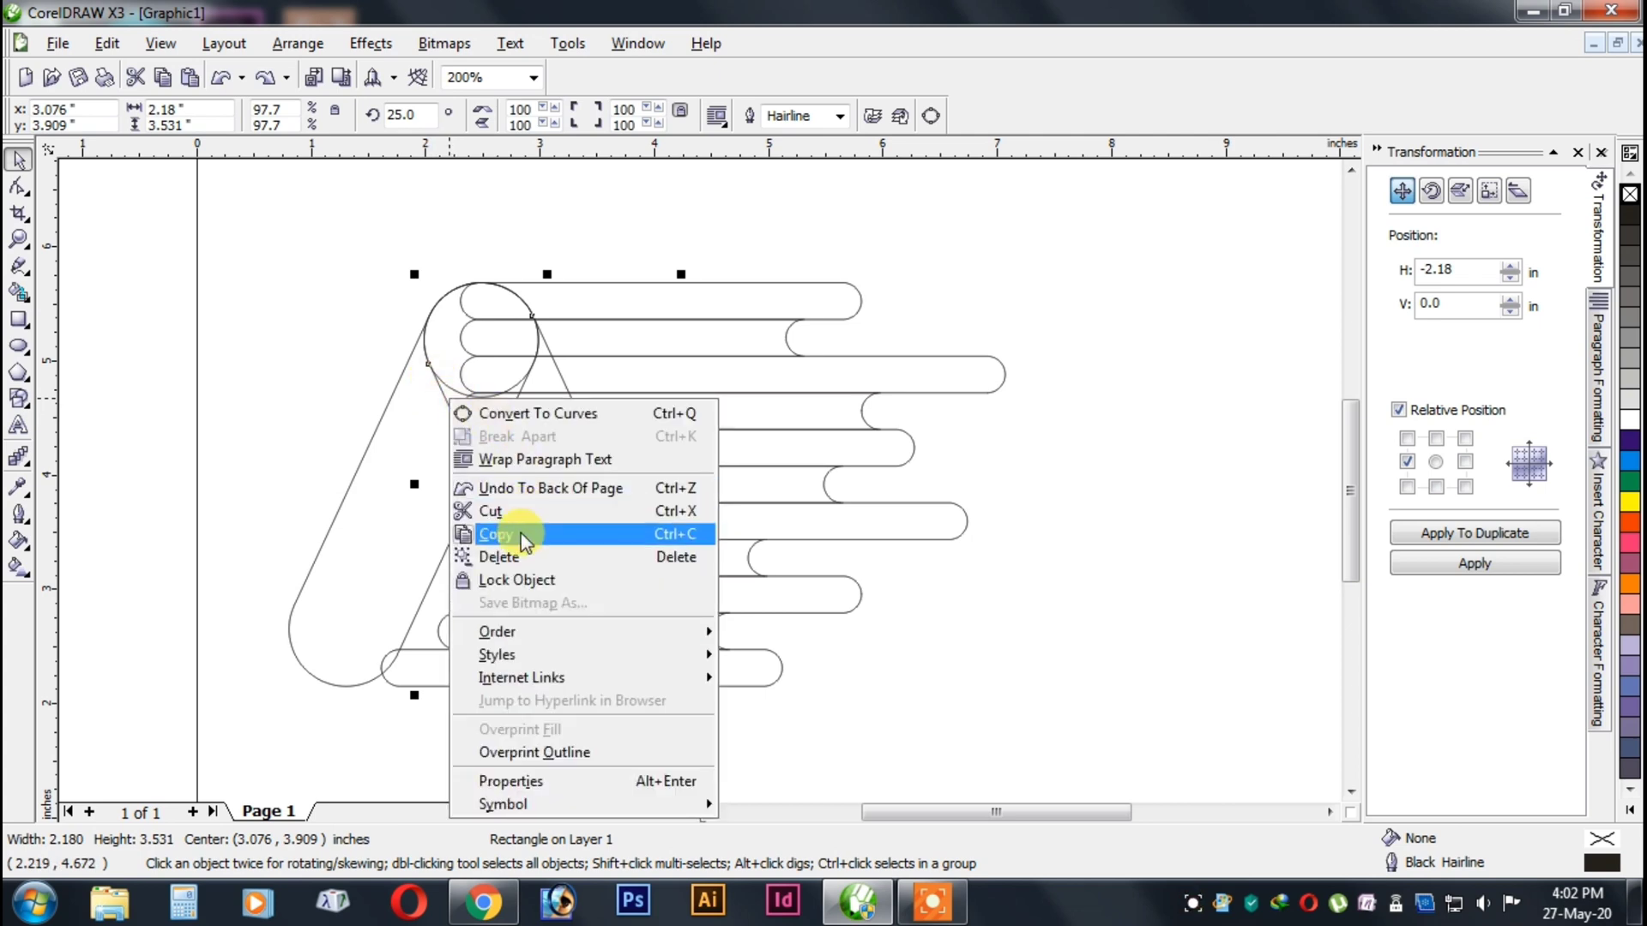
pyautogui.click(521, 533)
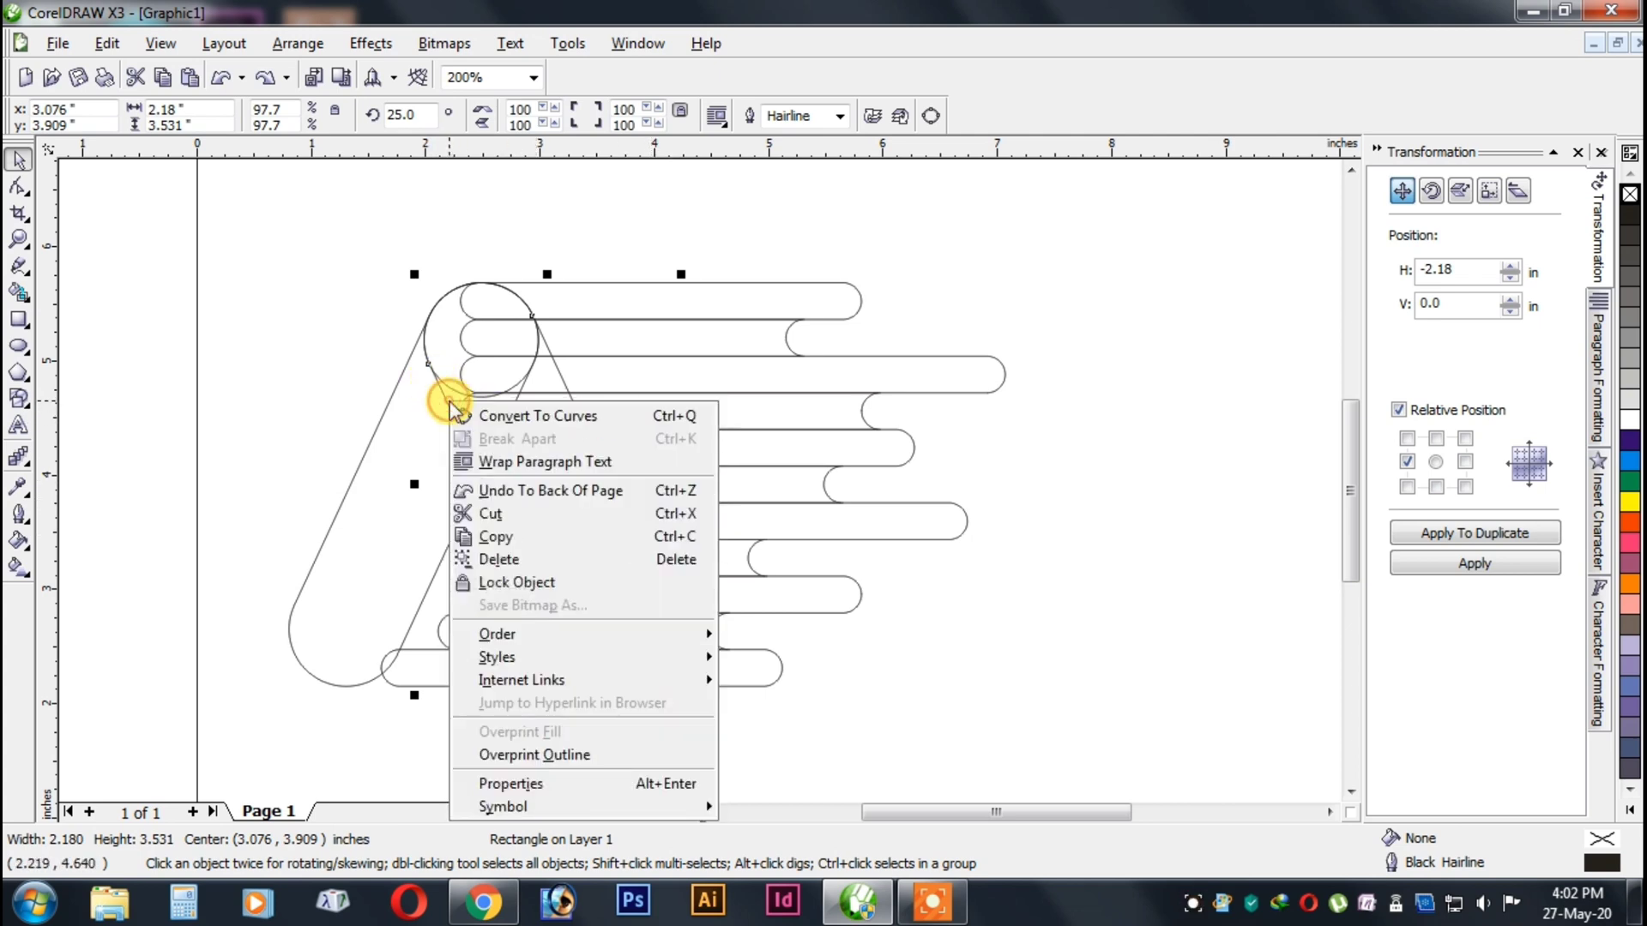
pyautogui.click(512, 555)
pyautogui.hotkey('ctrl', 'z')
pyautogui.rightClick(448, 397)
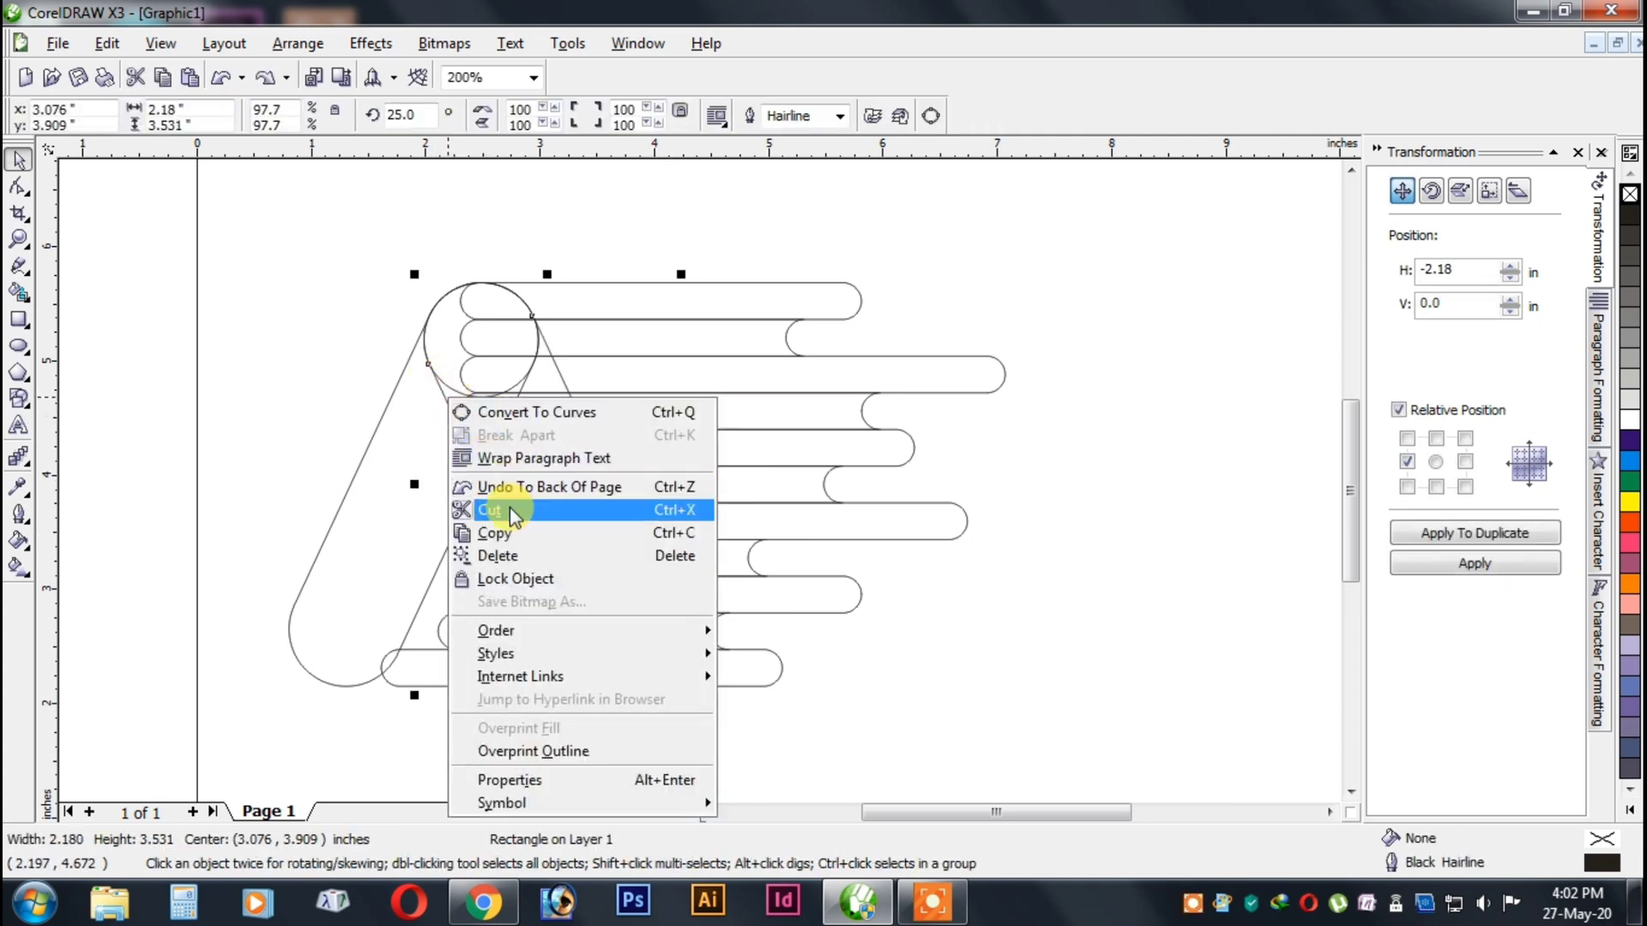
pyautogui.click(506, 531)
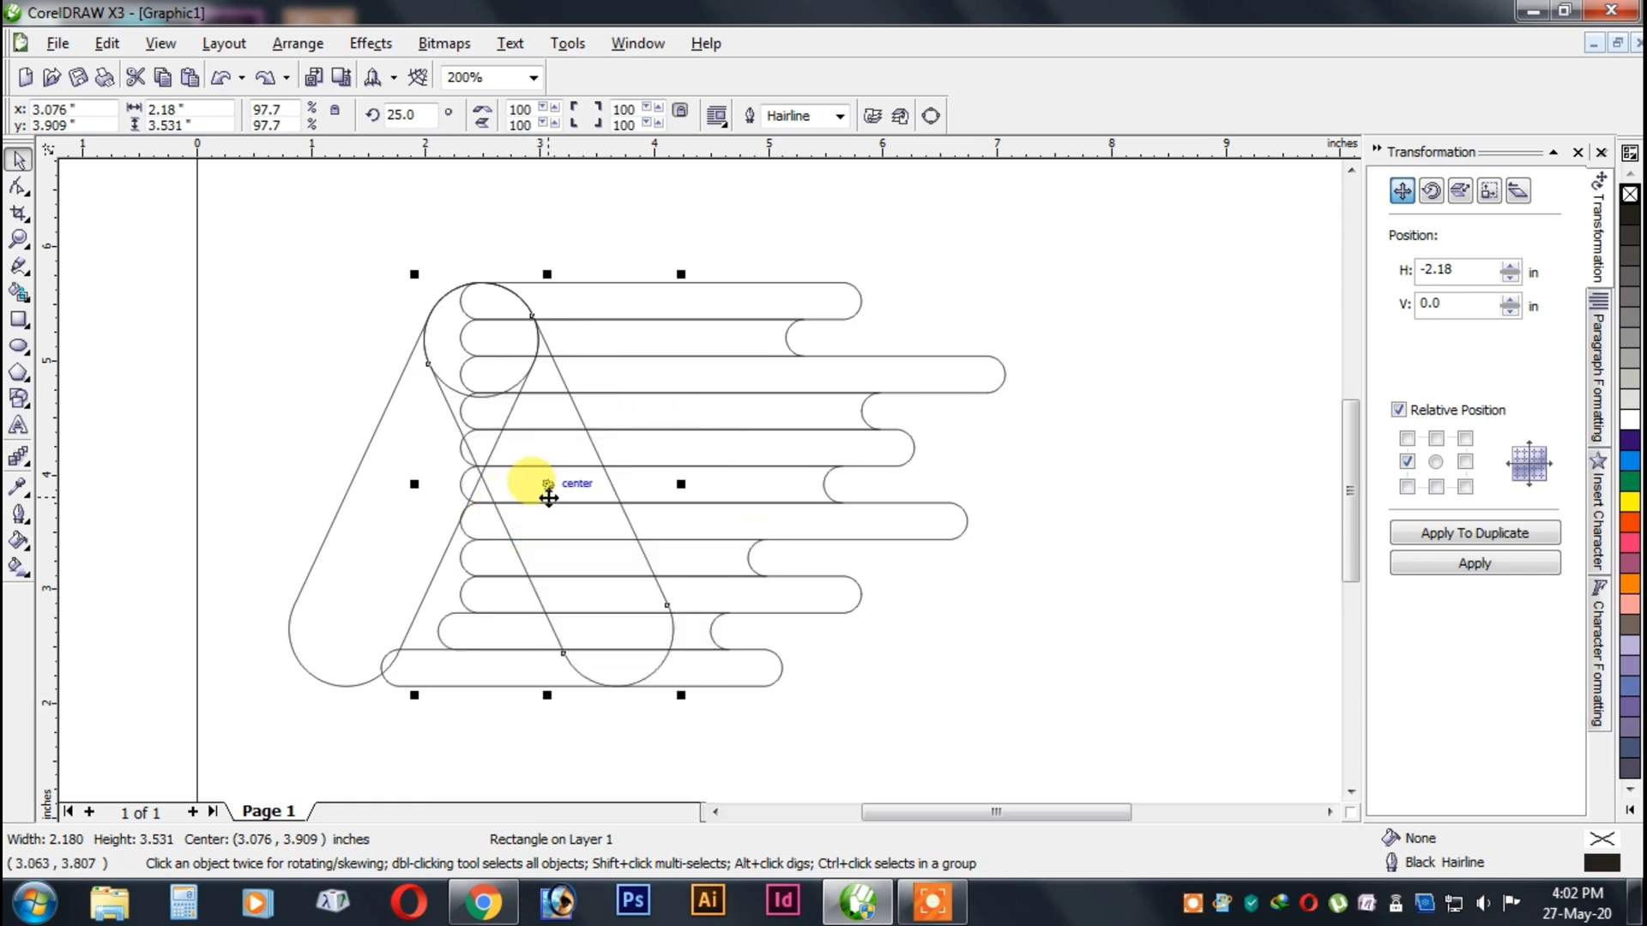
pyautogui.hotkey('ctrl', 'v')
pyautogui.moveTo(549, 483); pyautogui.dragTo(477, 495)
pyautogui.hotkey('ctrl', 'z')
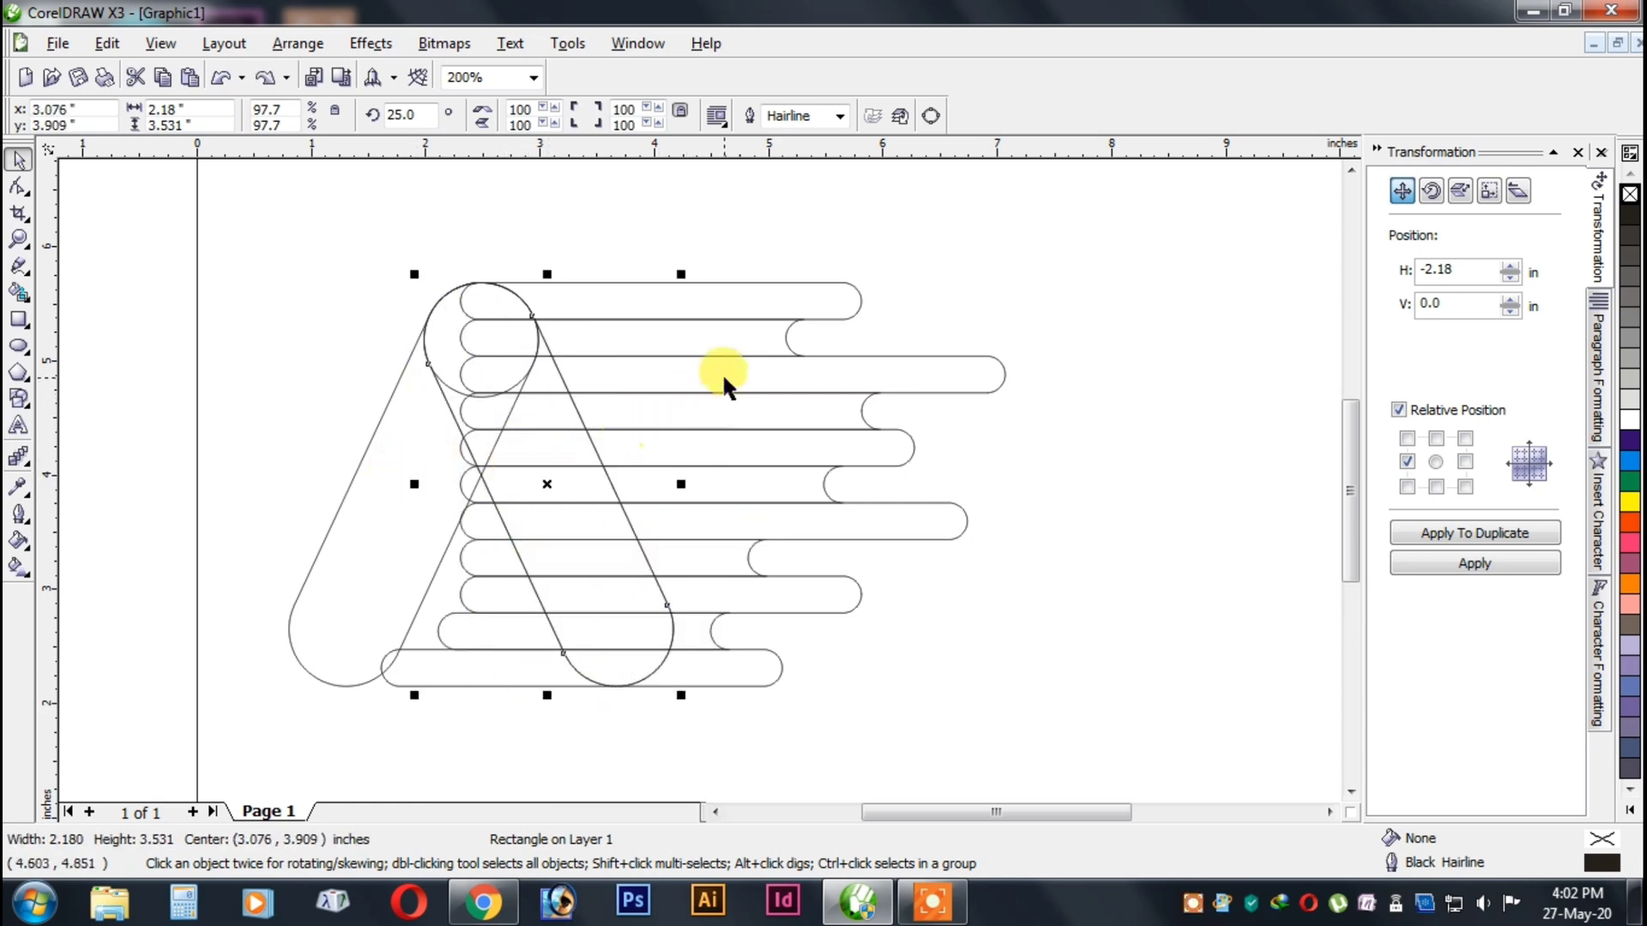
# Cut the duplicate capsule out of the bar group with Back Minus Front.
pyautogui.keyDown('shift'); pyautogui.click(904, 416); pyautogui.keyUp('shift')
pyautogui.click(772, 114)
pyautogui.click(1134, 428)
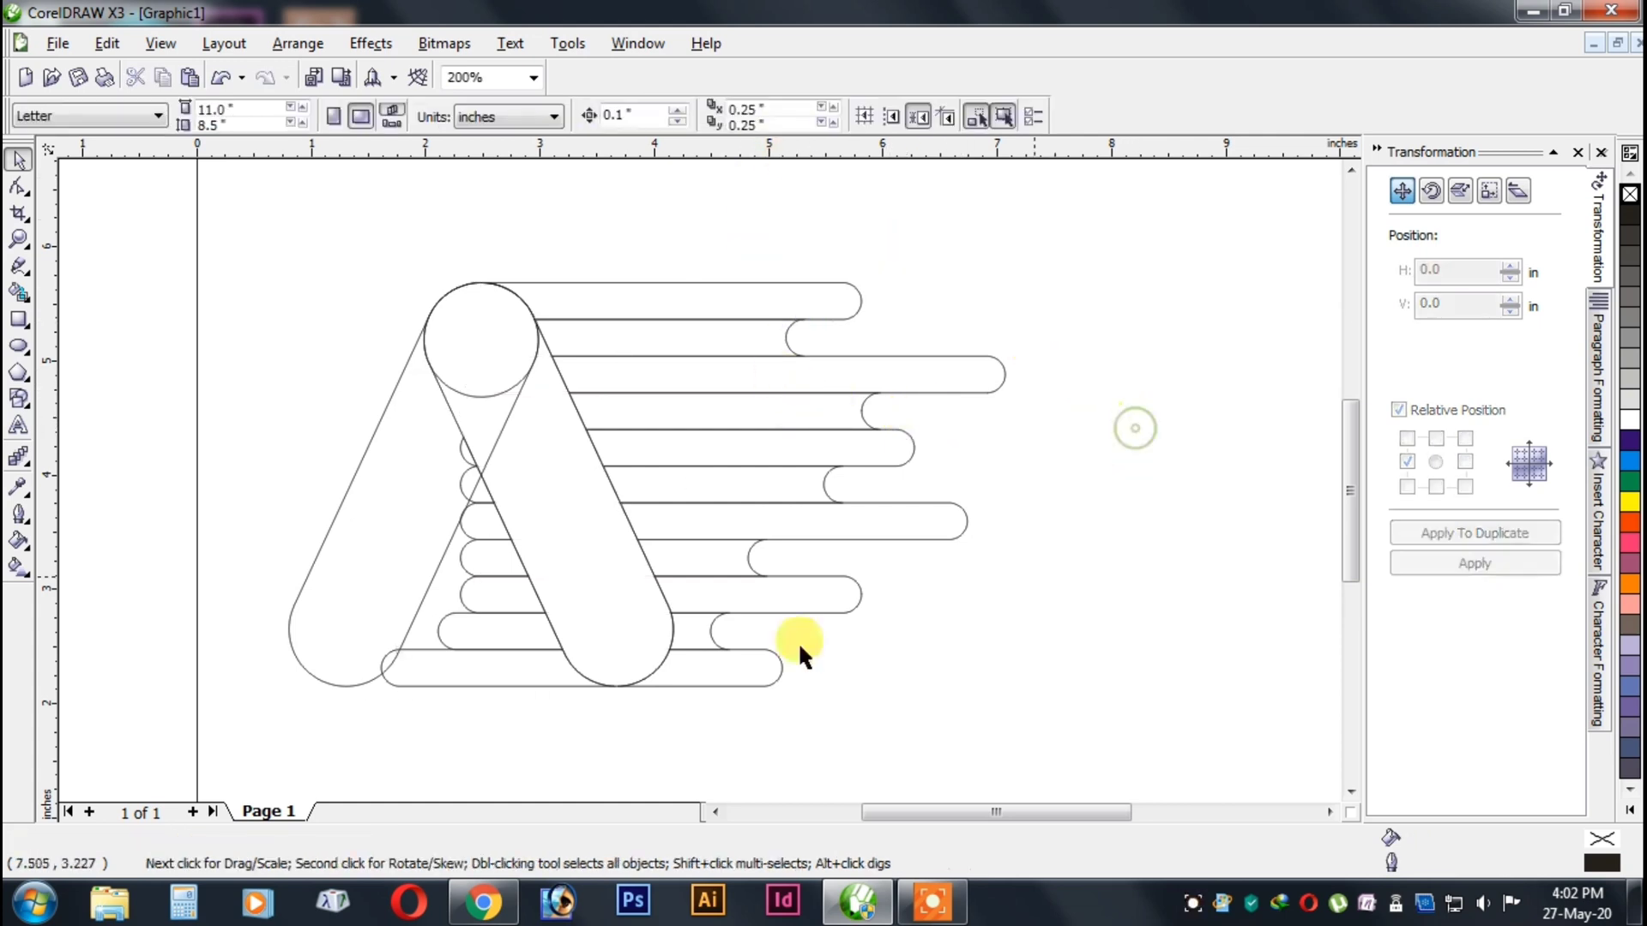
pyautogui.doubleClick(542, 677)
pyautogui.rightClick(738, 428)
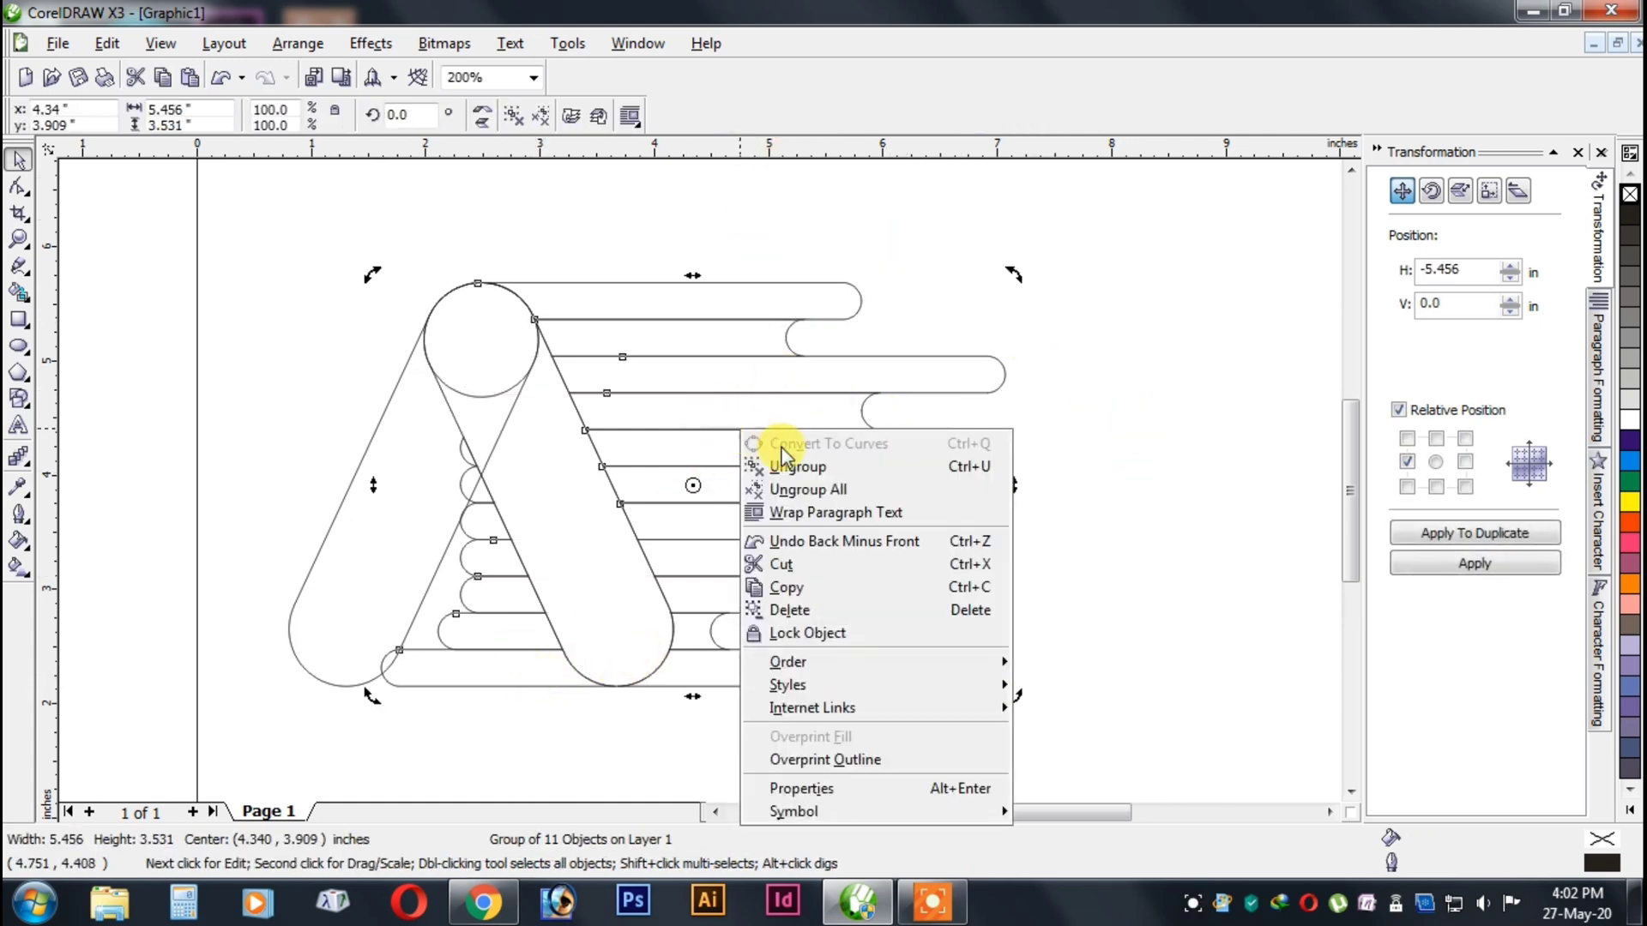
pyautogui.click(1122, 309)
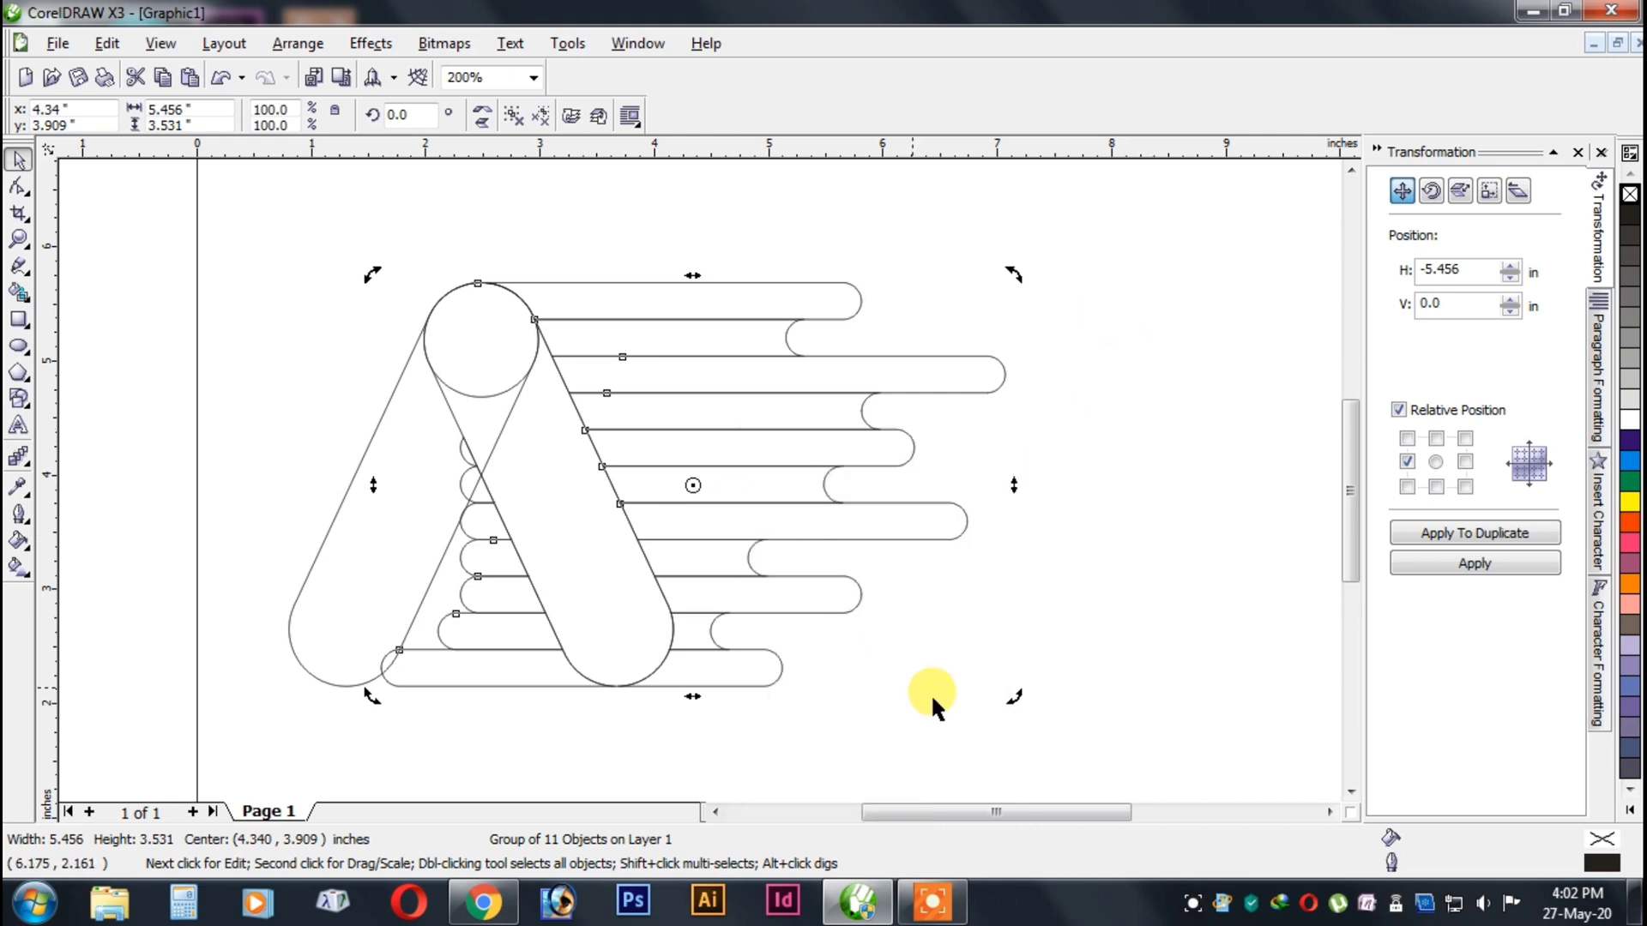
pyautogui.click(318, 573)
pyautogui.click(54, 287)
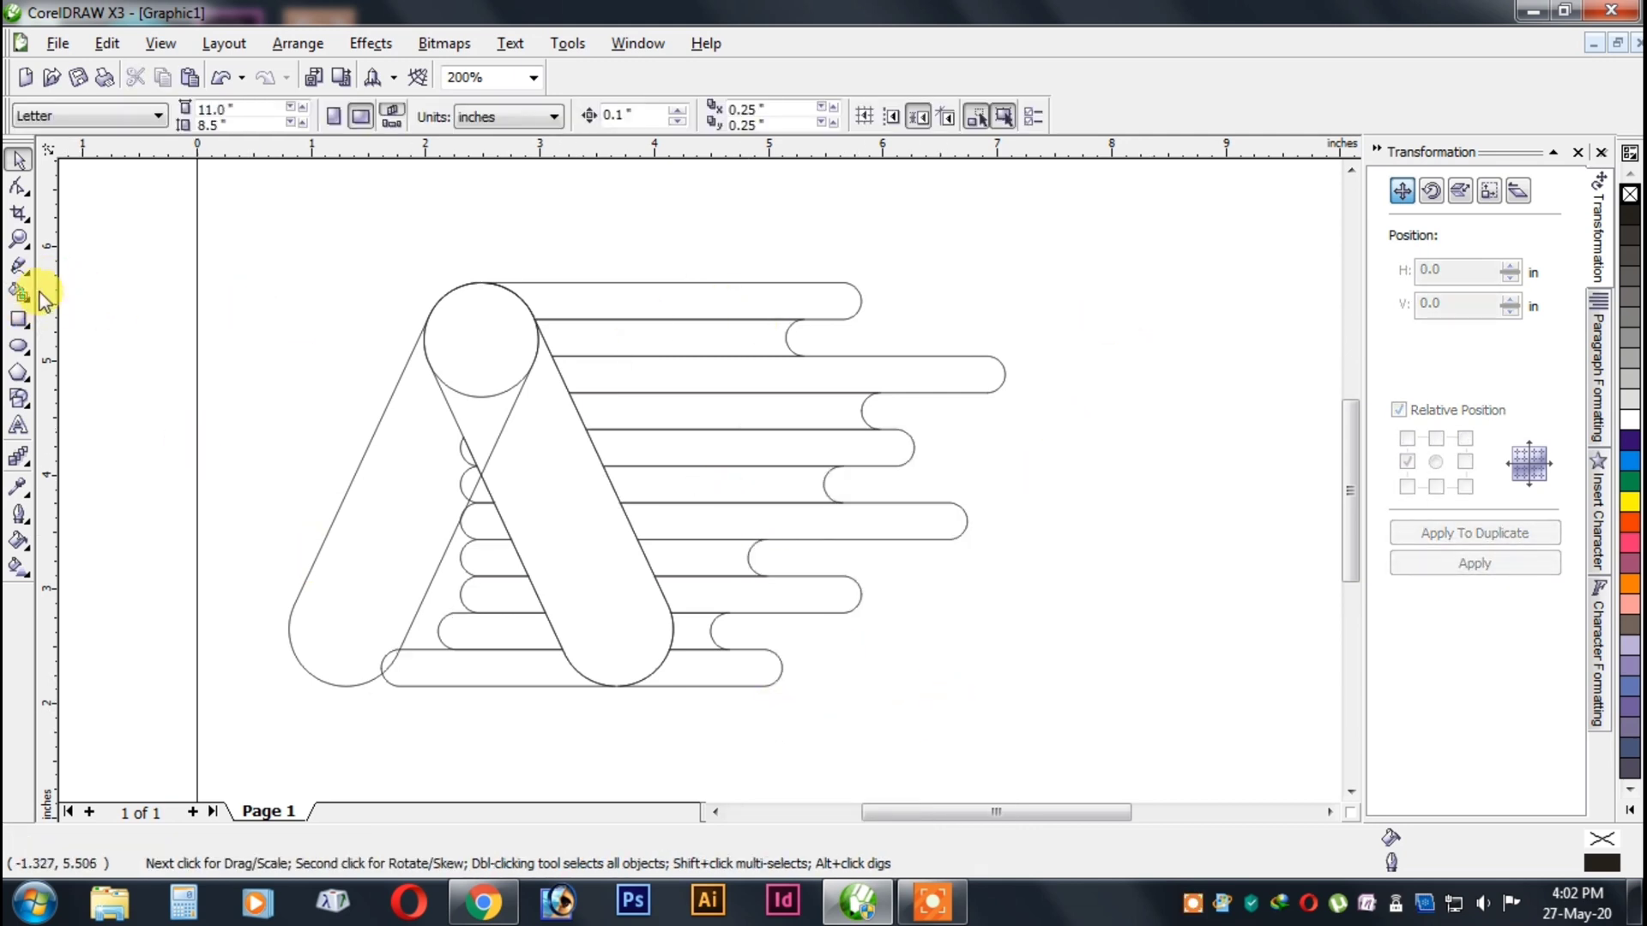
# Draw a closed six-node Pen outline, about 3.6 by 4.1 in, enclosing the bar remnants left of the A shape's right leg.
pyautogui.click(19, 267)
pyautogui.click(155, 275)
pyautogui.click(403, 273)
pyautogui.click(497, 328)
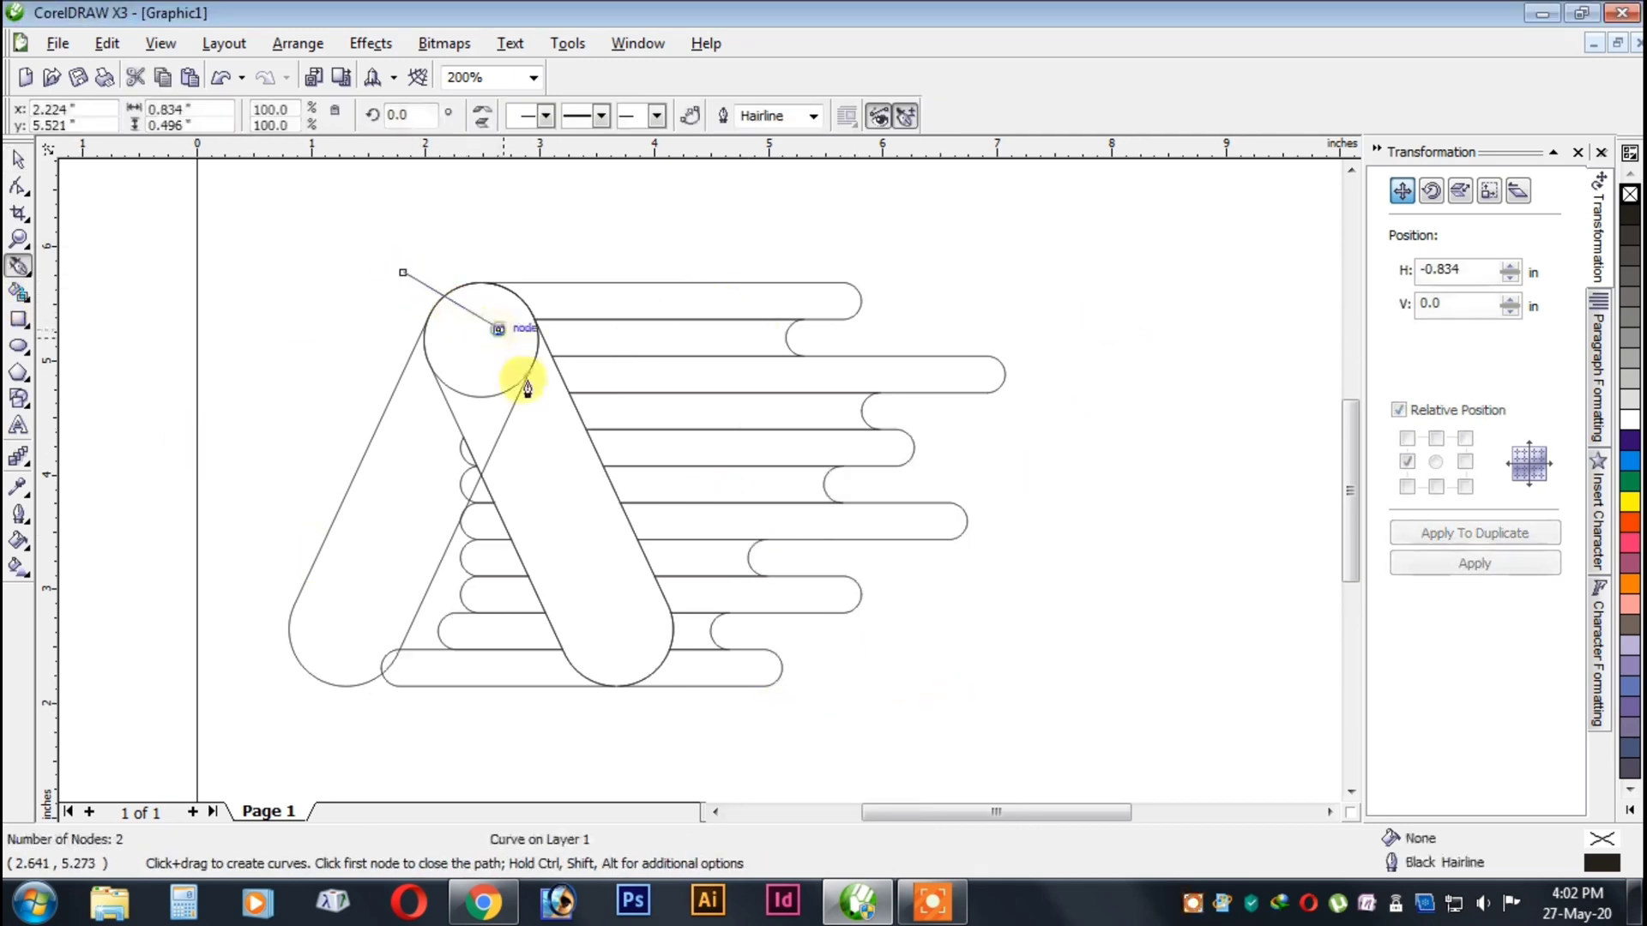
pyautogui.scroll(3, 606, 692)
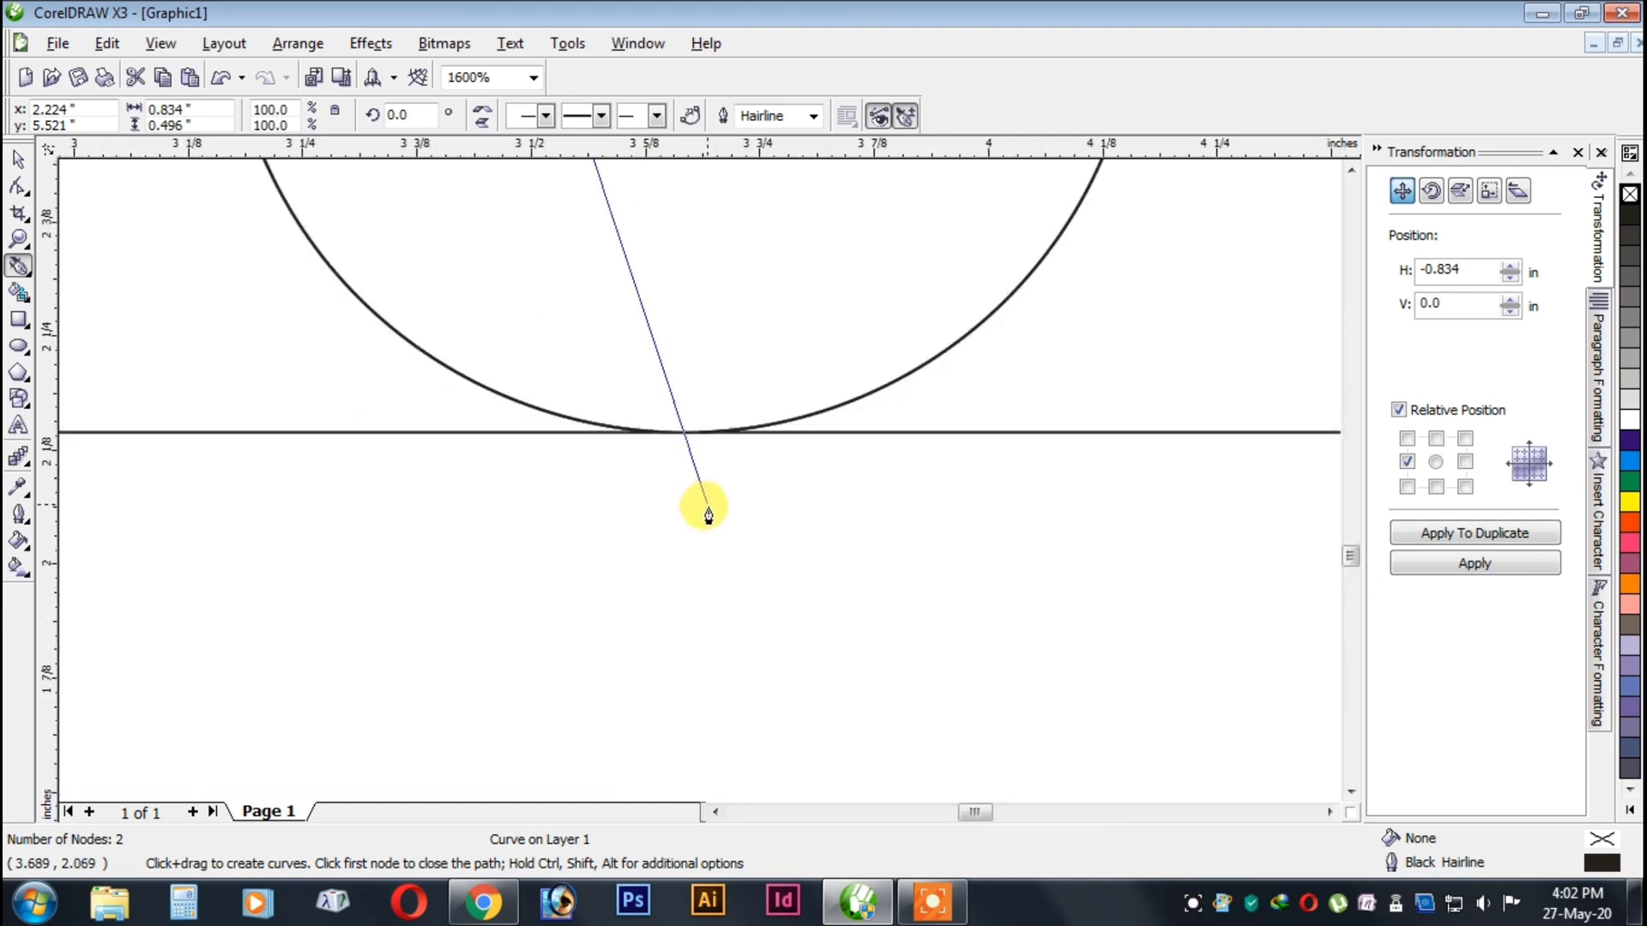
pyautogui.click(779, 755)
pyautogui.scroll(-3, 779, 755)
pyautogui.click(521, 497)
pyautogui.scroll(-1, 427, 496)
pyautogui.click(664, 476)
pyautogui.click(635, 367)
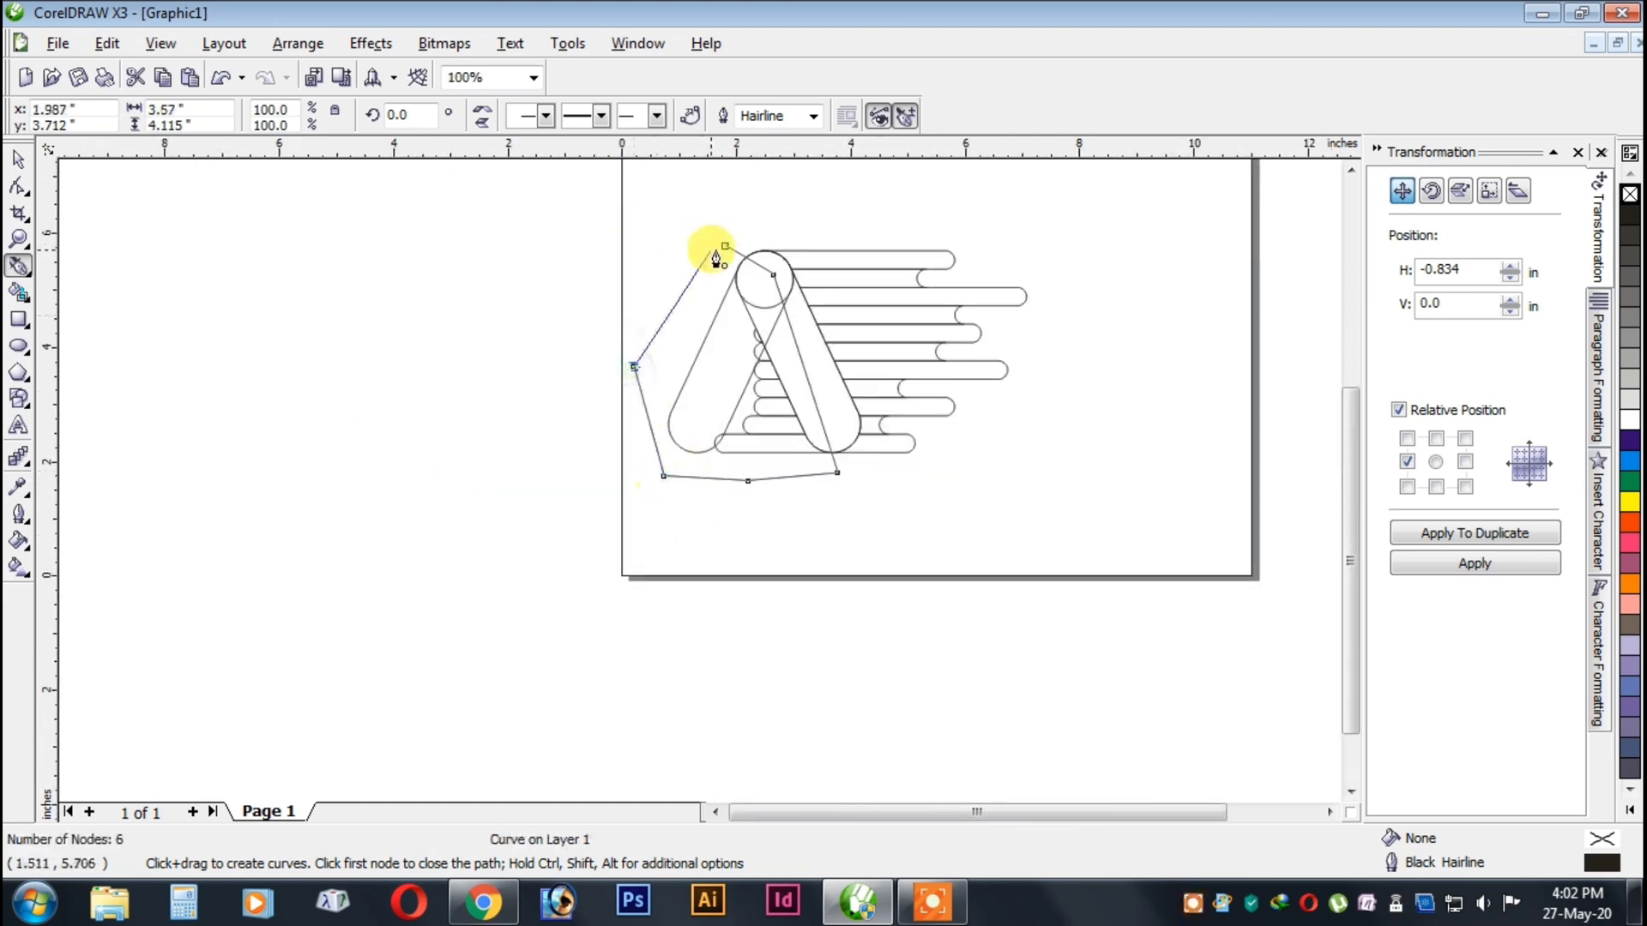
pyautogui.click(725, 247)
# Remove the bar remnants inside the A by subtracting the Pen outline from the bars with Back Minus Front.
pyautogui.doubleClick(18, 158)
pyautogui.scroll(1, 823, 343)
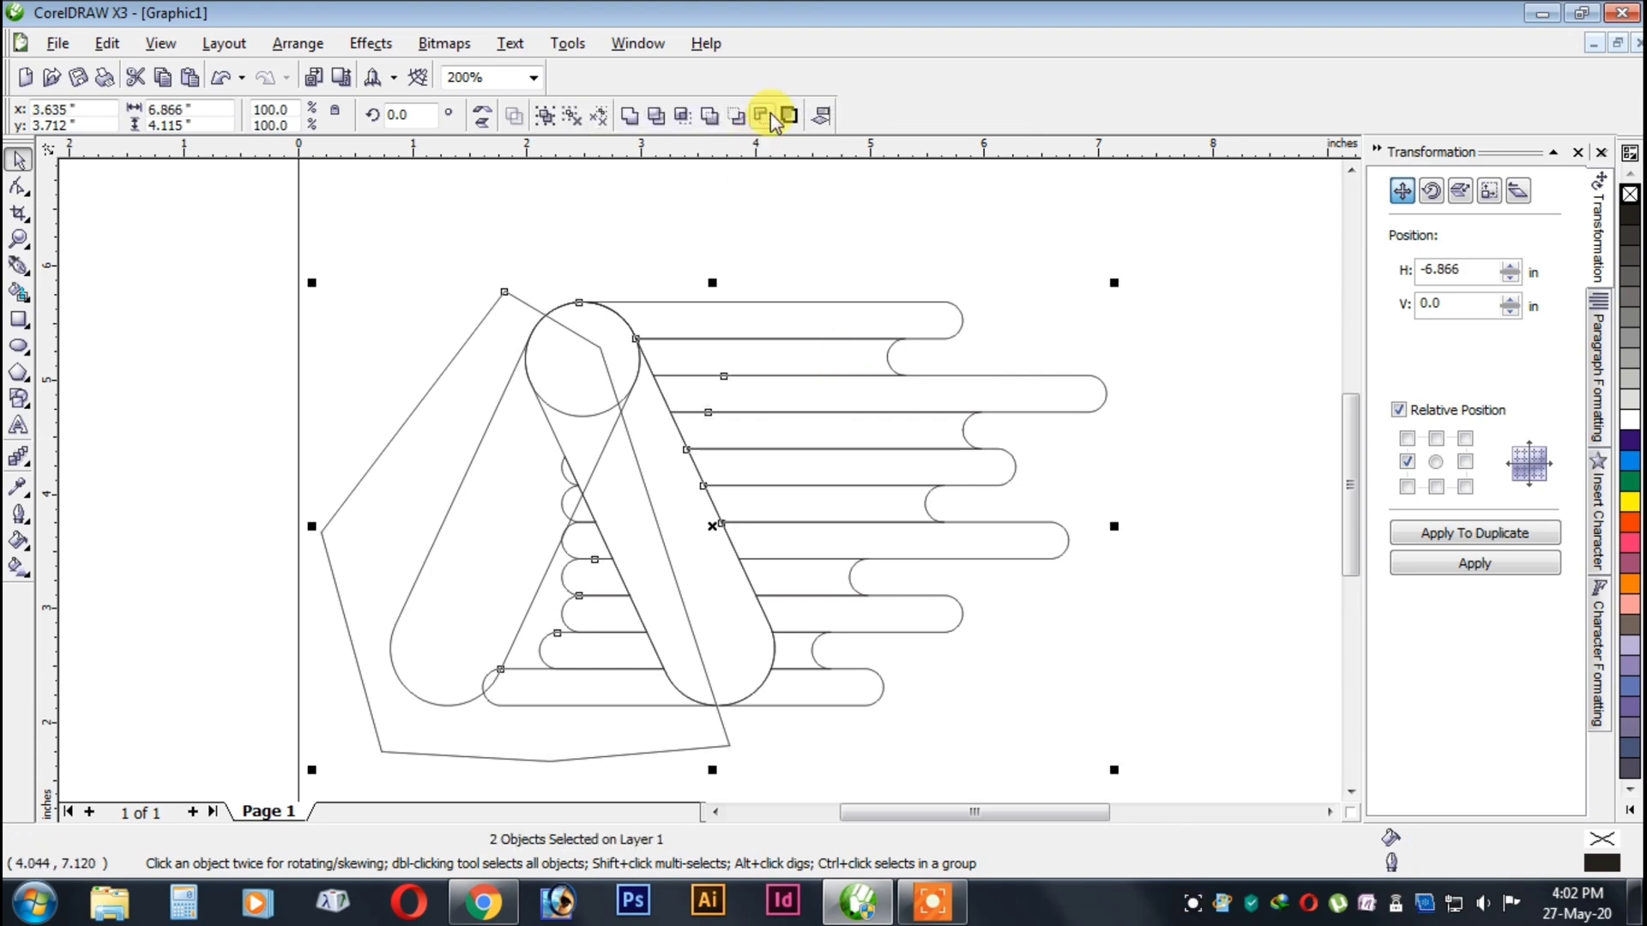
pyautogui.click(768, 115)
pyautogui.click(871, 220)
pyautogui.scroll(-1, 700, 477)
pyautogui.scroll(1, 701, 477)
pyautogui.click(701, 477)
pyautogui.scroll(-1, 703, 433)
pyautogui.click(476, 373)
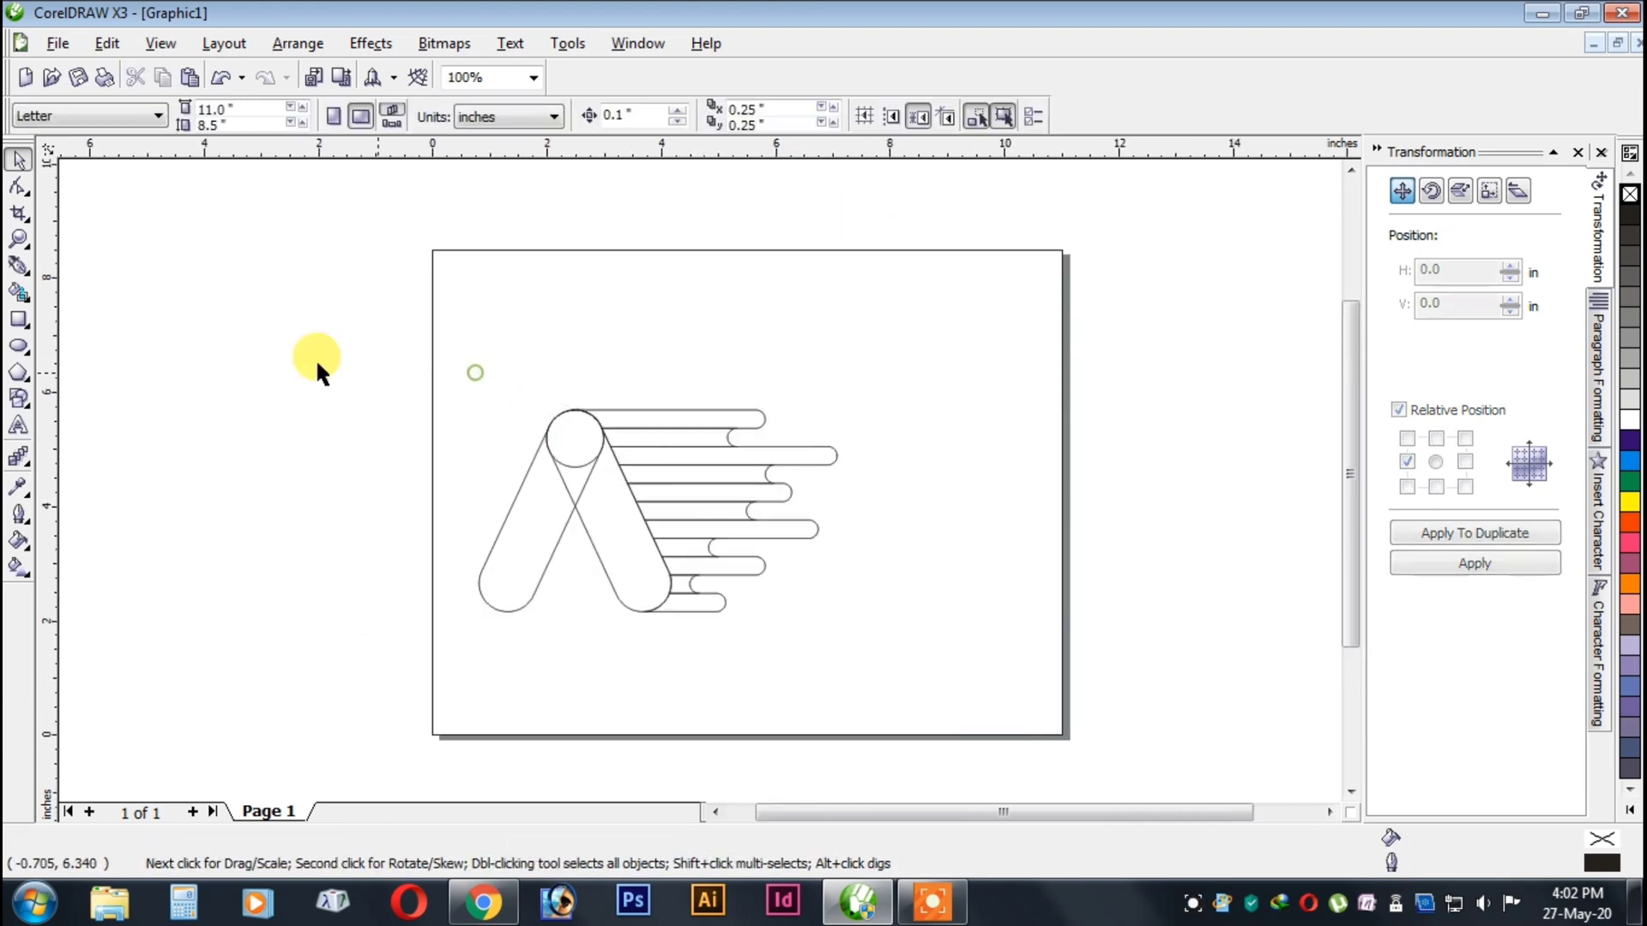
# Select all four logo objects, move them about 1.3 in to the right and group them.
pyautogui.moveTo(316, 358); pyautogui.dragTo(840, 617)
pyautogui.moveTo(754, 523); pyautogui.dragTo(793, 503)
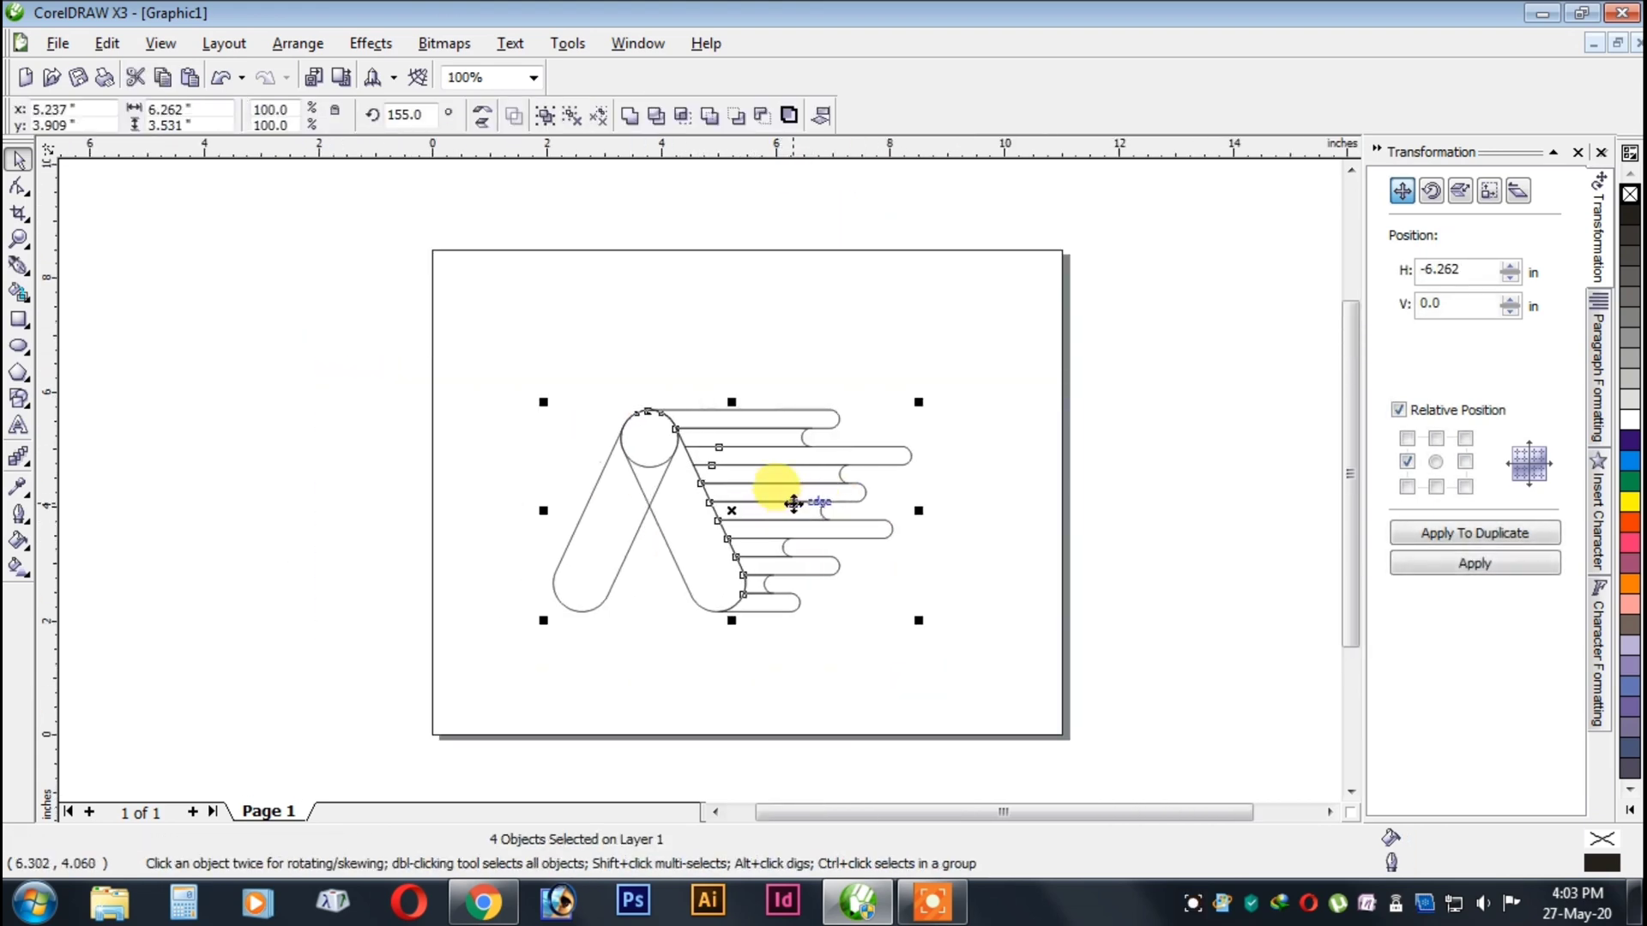
pyautogui.rightClick(794, 504)
pyautogui.click(896, 565)
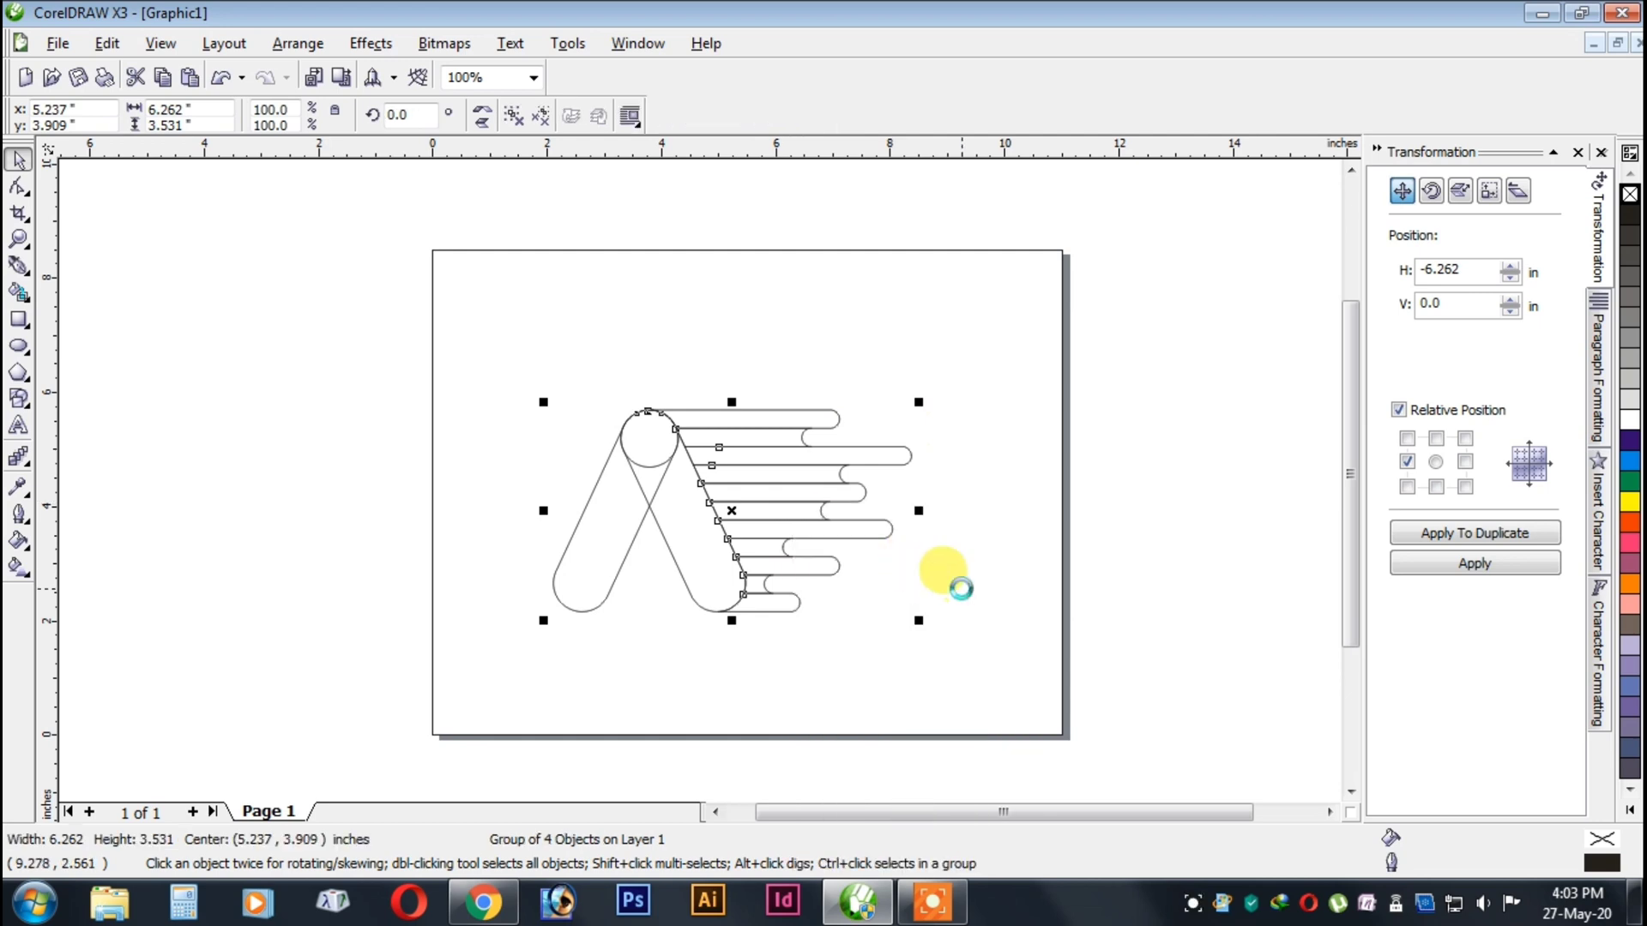
# Center the logo group on the page and fill it with Magenta.
pyautogui.press('p')
pyautogui.click(961, 583)
pyautogui.scroll(-1, 697, 475)
pyautogui.scroll(1, 697, 475)
pyautogui.click(698, 475)
pyautogui.click(1629, 543)
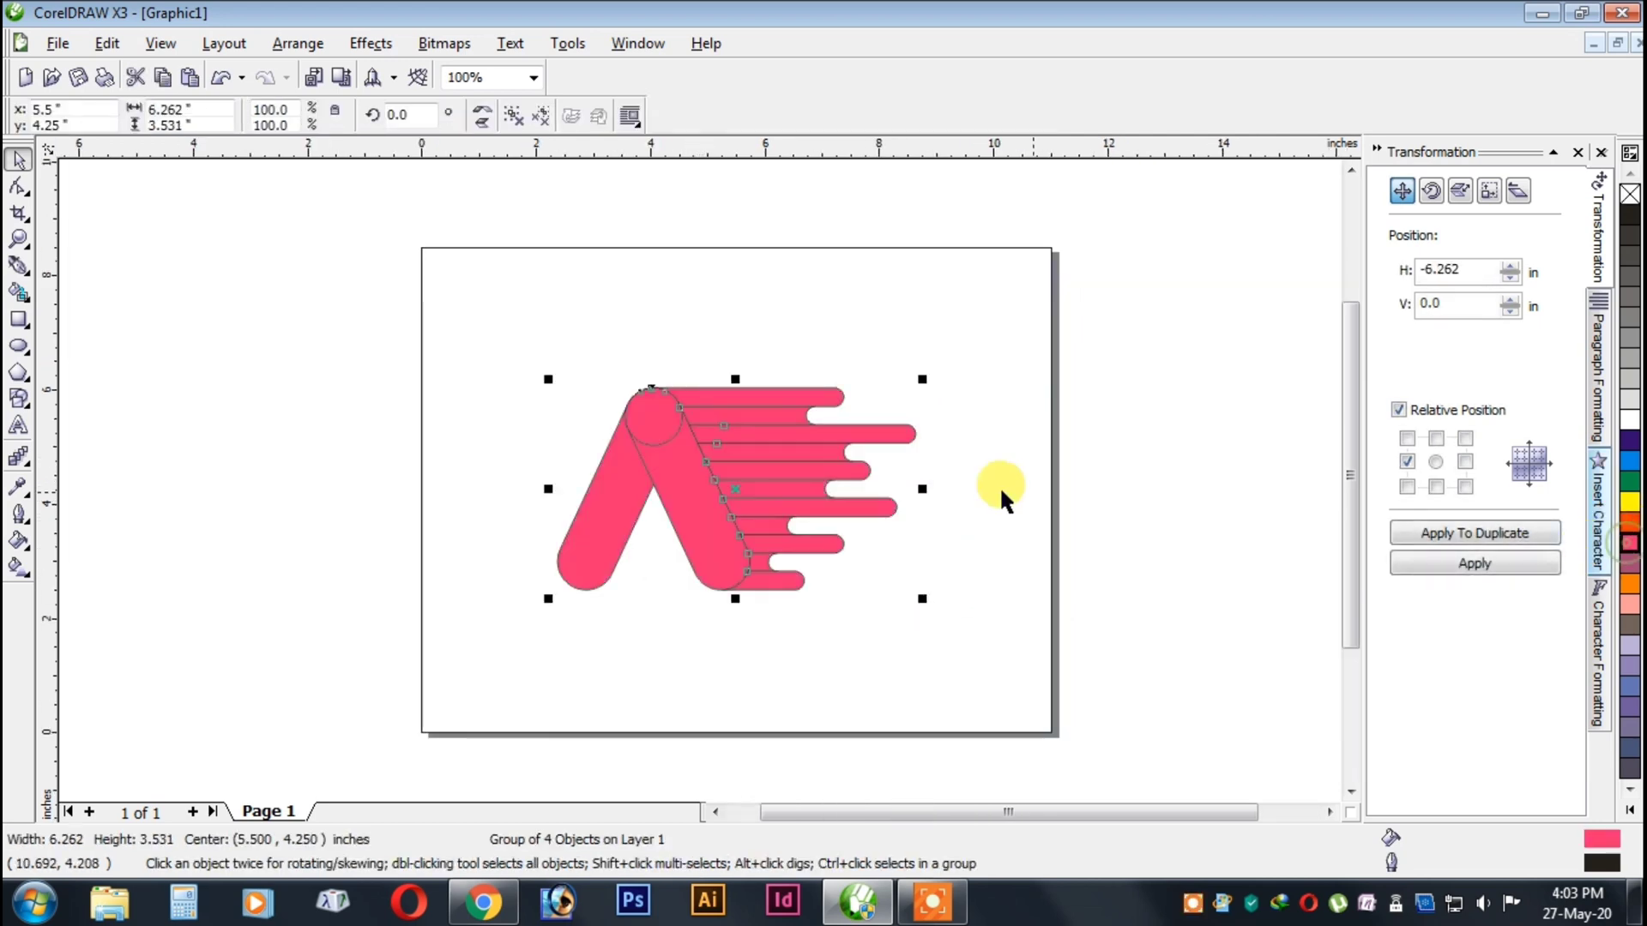
# Ungroup all objects of the logo and clear the selection.
pyautogui.scroll(-1, 631, 467)
pyautogui.scroll(2, 690, 470)
pyautogui.rightClick(748, 414)
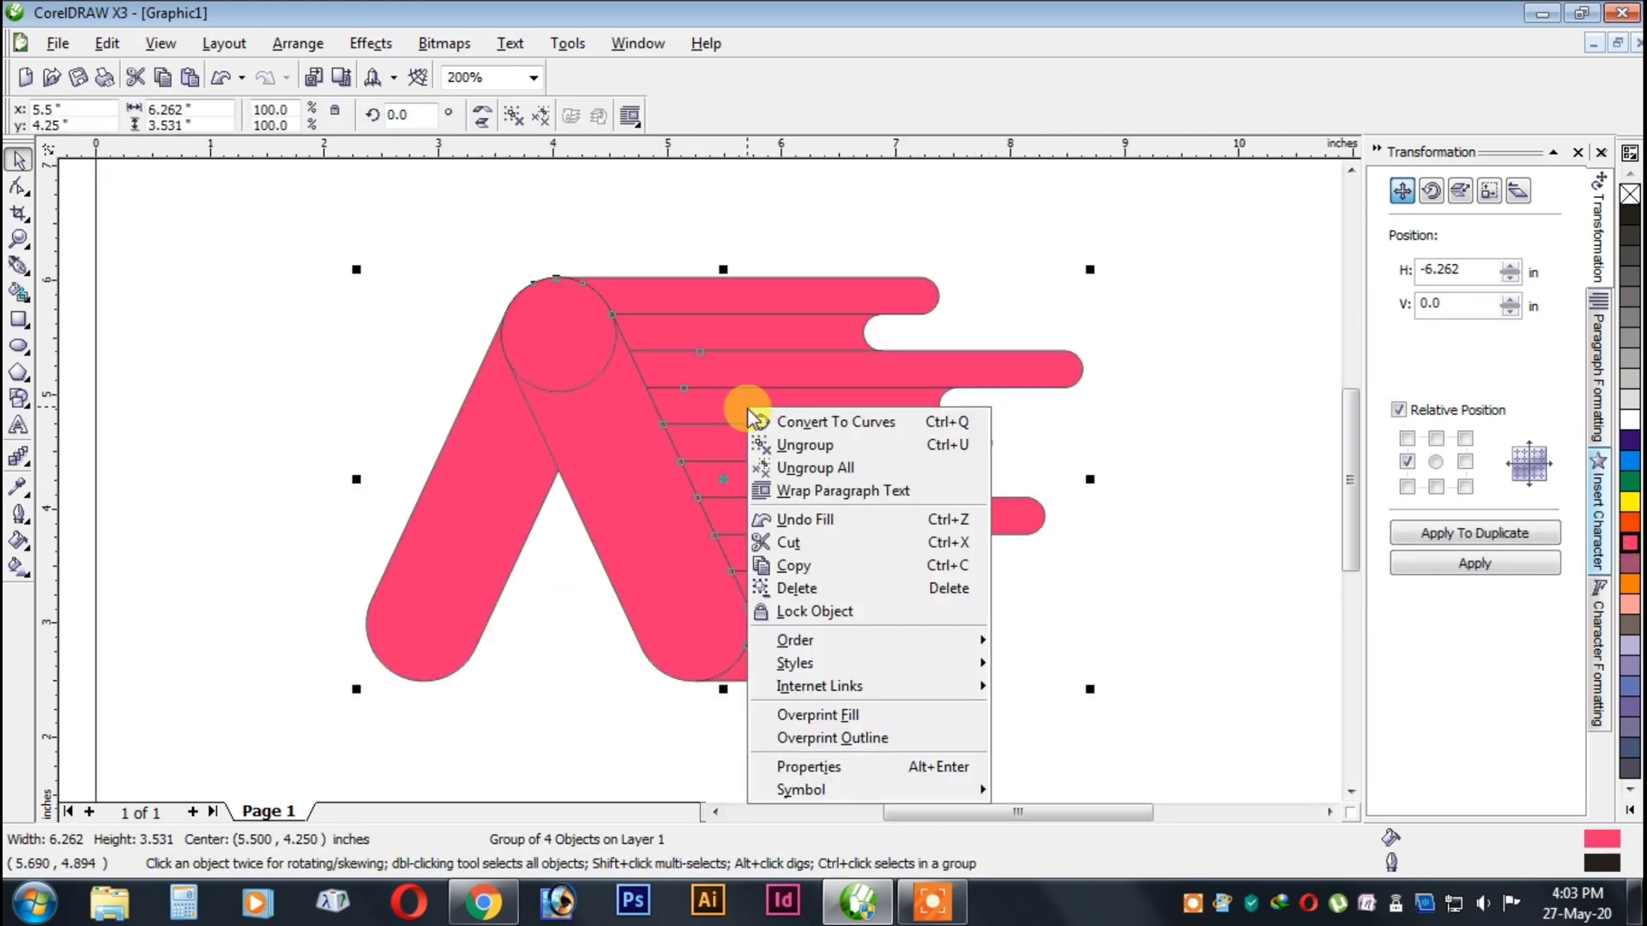
pyautogui.click(790, 467)
pyautogui.click(1205, 451)
# Duplicate the top bar 0.321 in downward onto the second row.
pyautogui.scroll(-1, 923, 460)
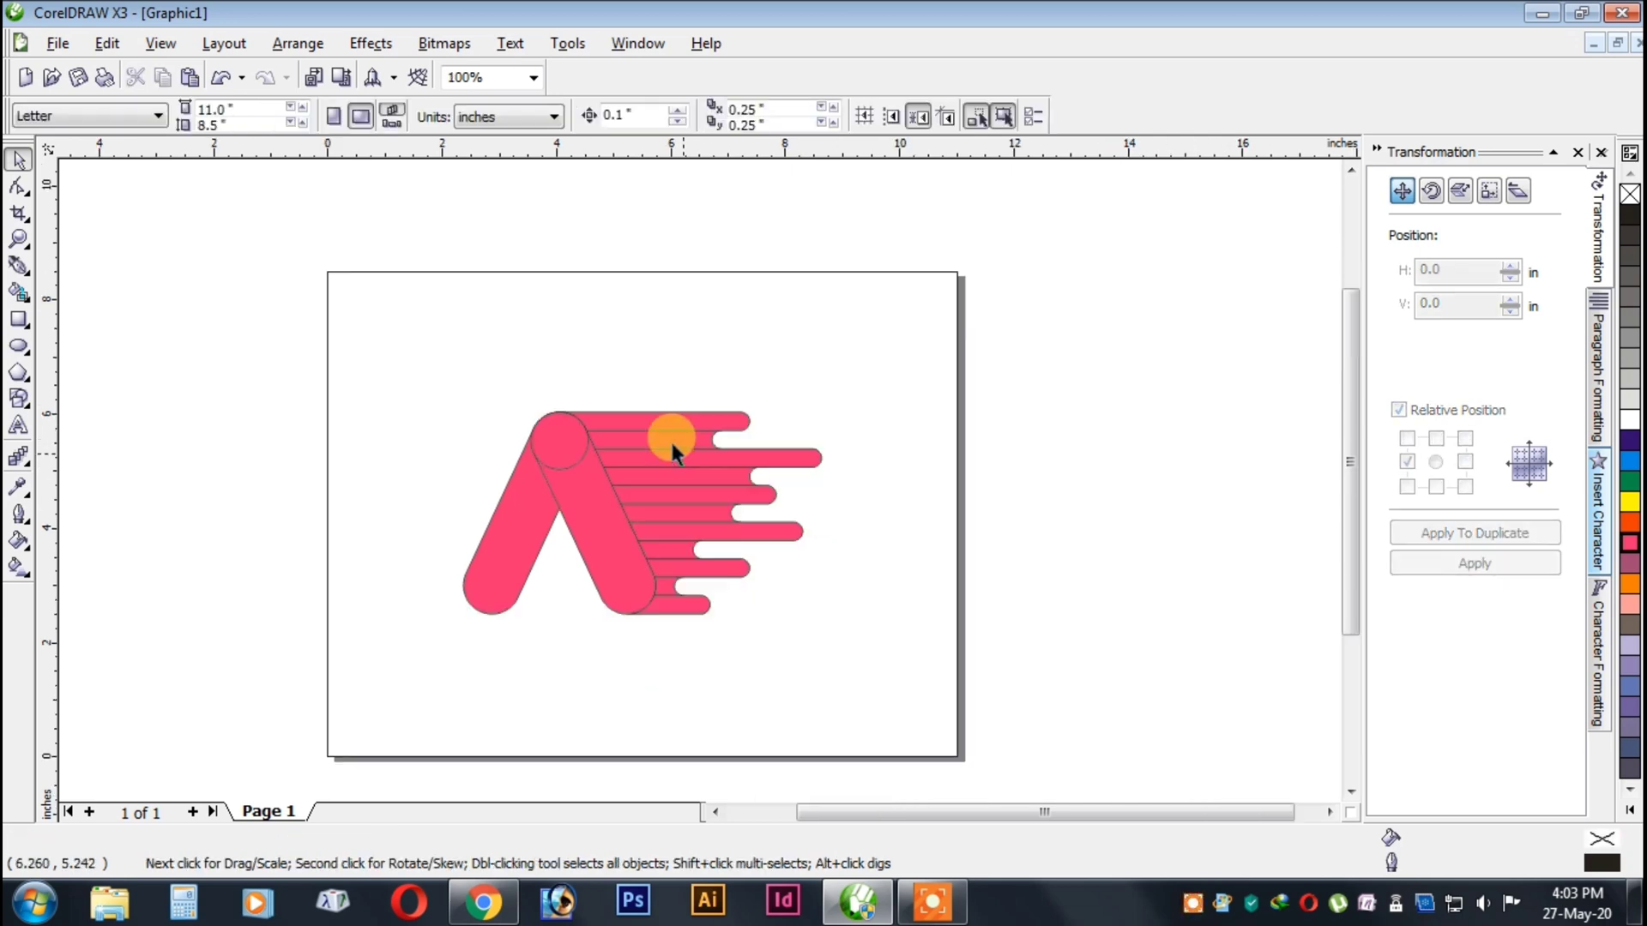
pyautogui.scroll(2, 670, 439)
pyautogui.click(673, 423)
pyautogui.click(1460, 534)
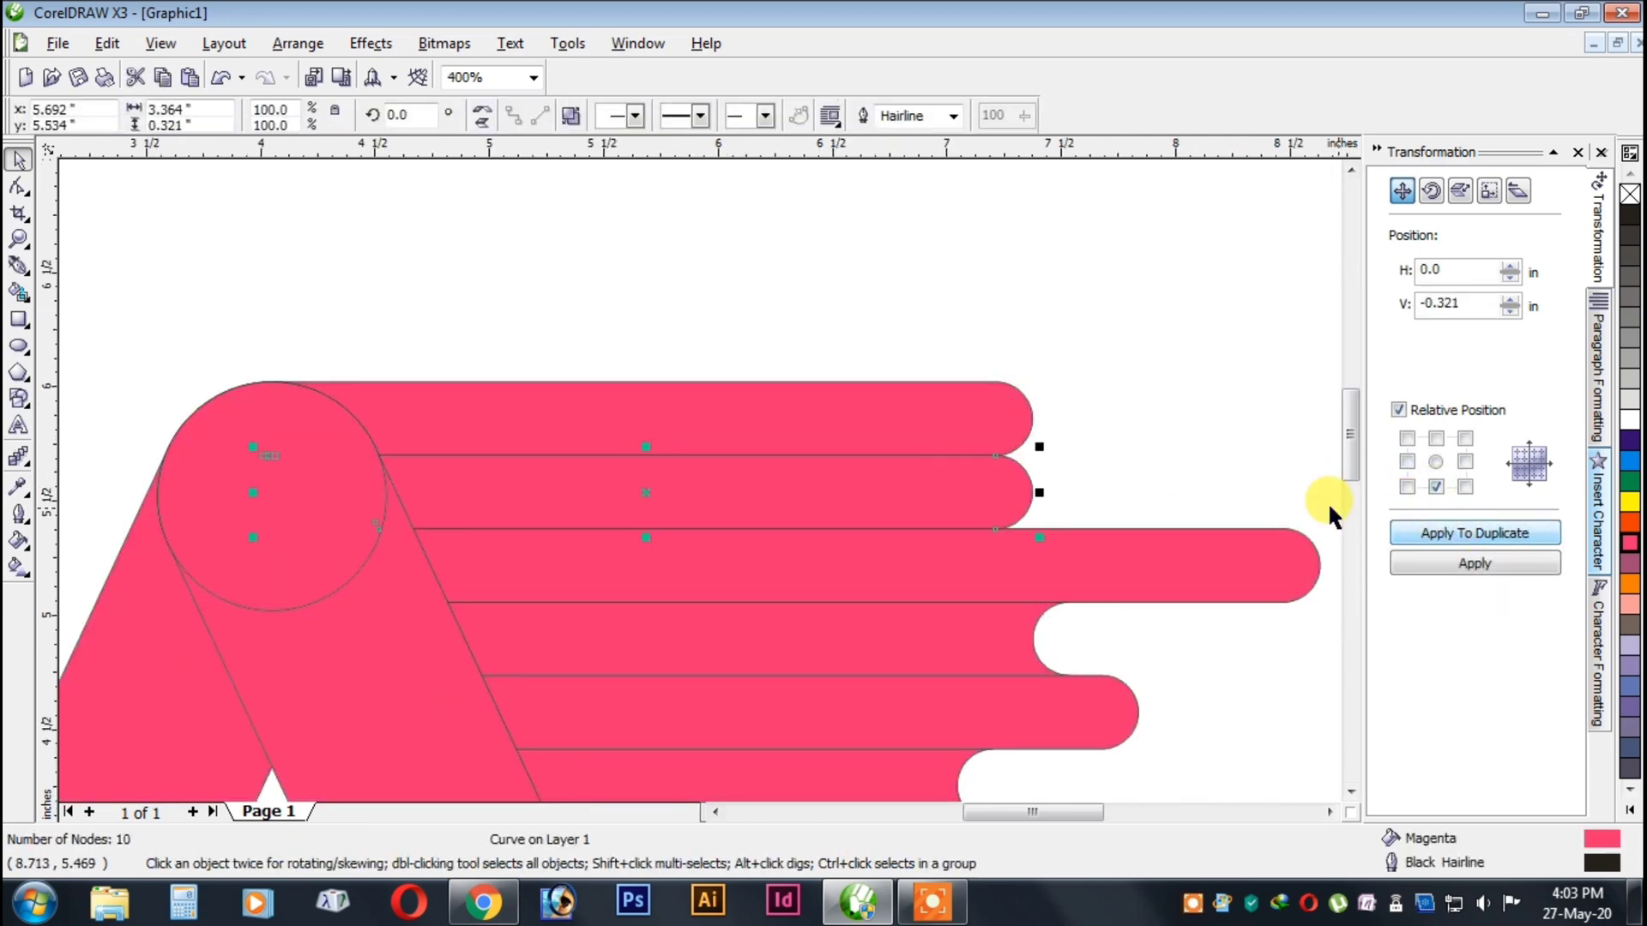
# Draw a rectangle about 3.4 by 1.5 in over the duplicate bar and subtract it with Back Minus Front, leaving the rounded end.
pyautogui.click(18, 319)
pyautogui.moveTo(113, 340); pyautogui.dragTo(898, 675)
pyautogui.click(18, 158)
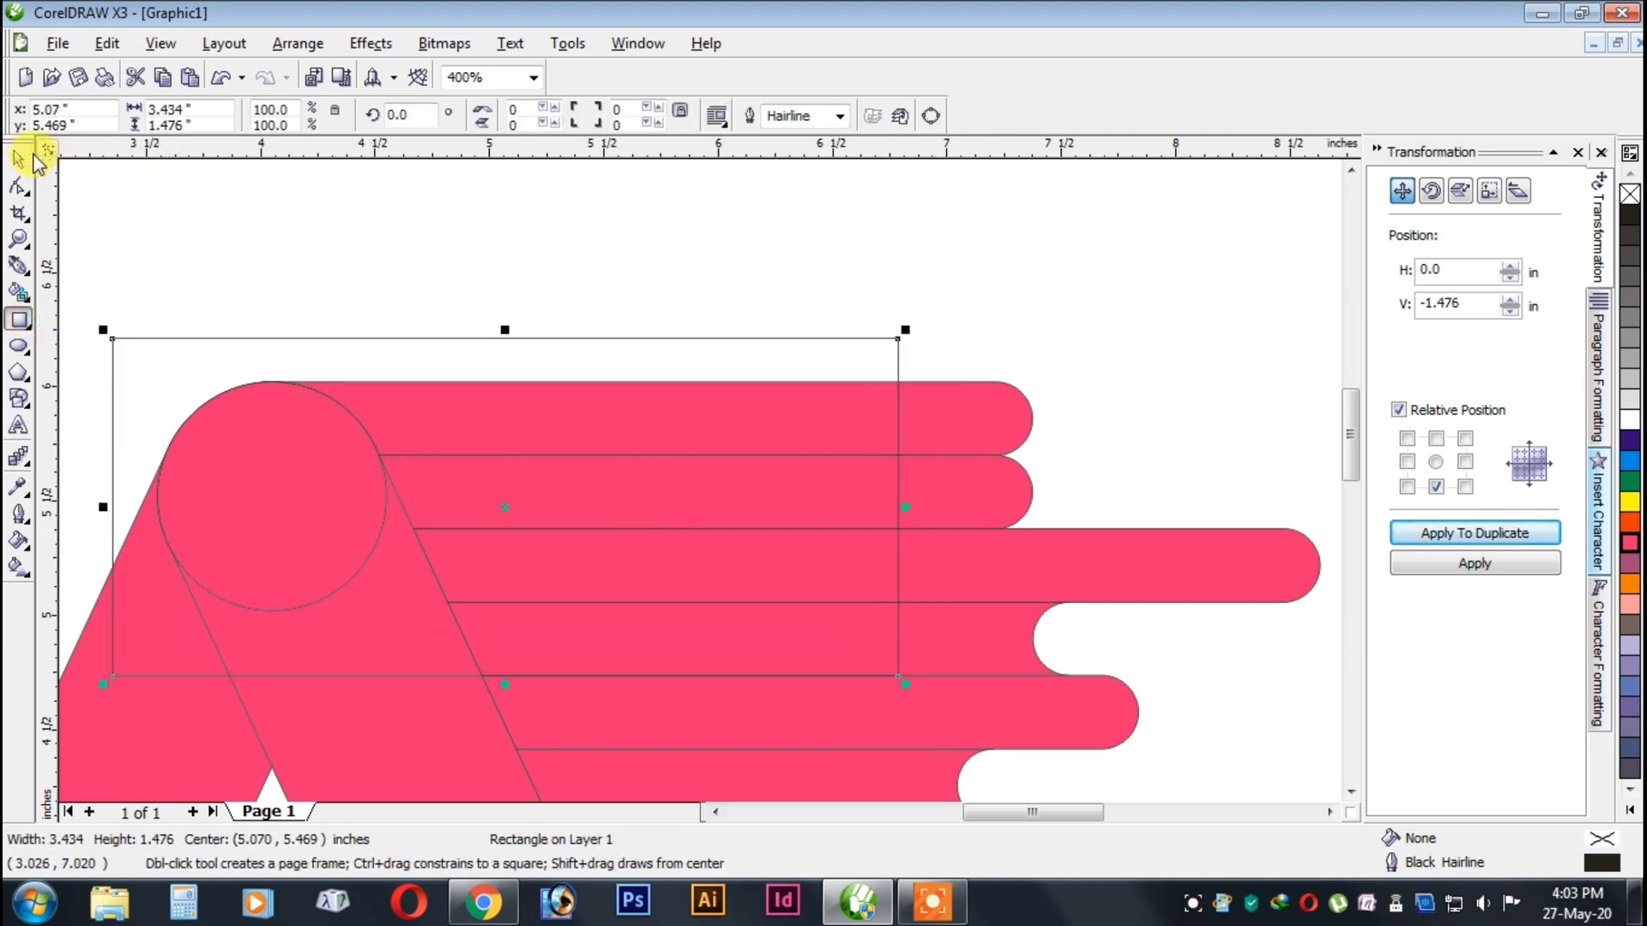
pyautogui.keyDown('shift'); pyautogui.click(980, 477); pyautogui.keyUp('shift')
pyautogui.click(750, 129)
# Move the rounded end piece left inside the second row and add a horizontally mirrored copy overlapping its square end.
pyautogui.click(980, 470)
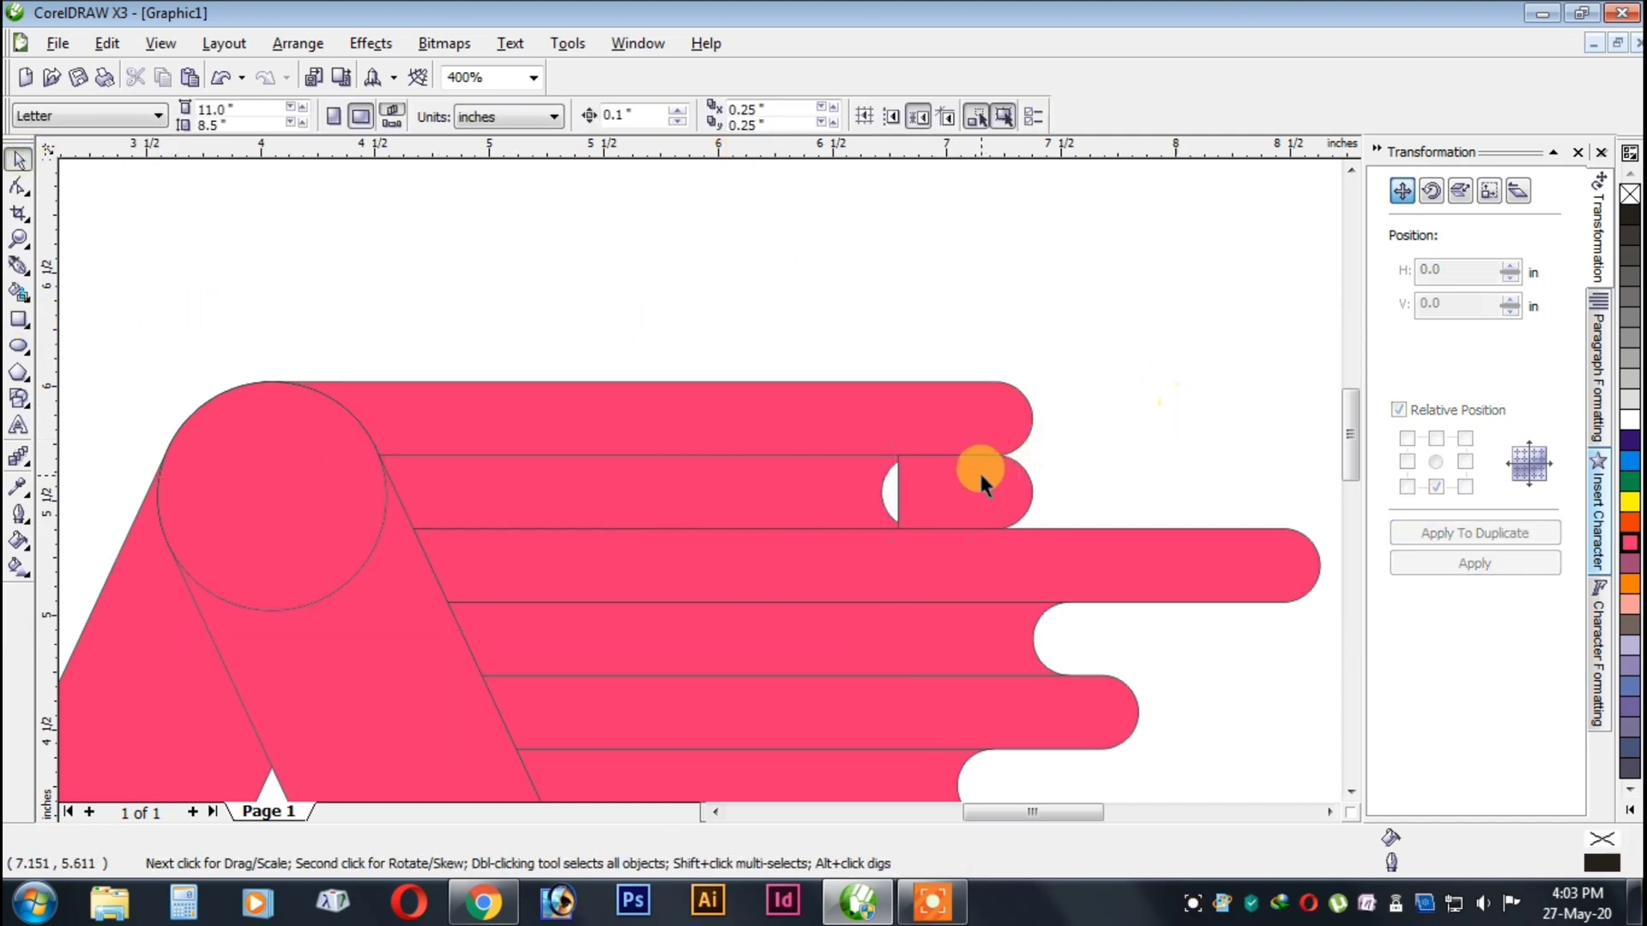
pyautogui.press('Left')
pyautogui.click(1404, 466)
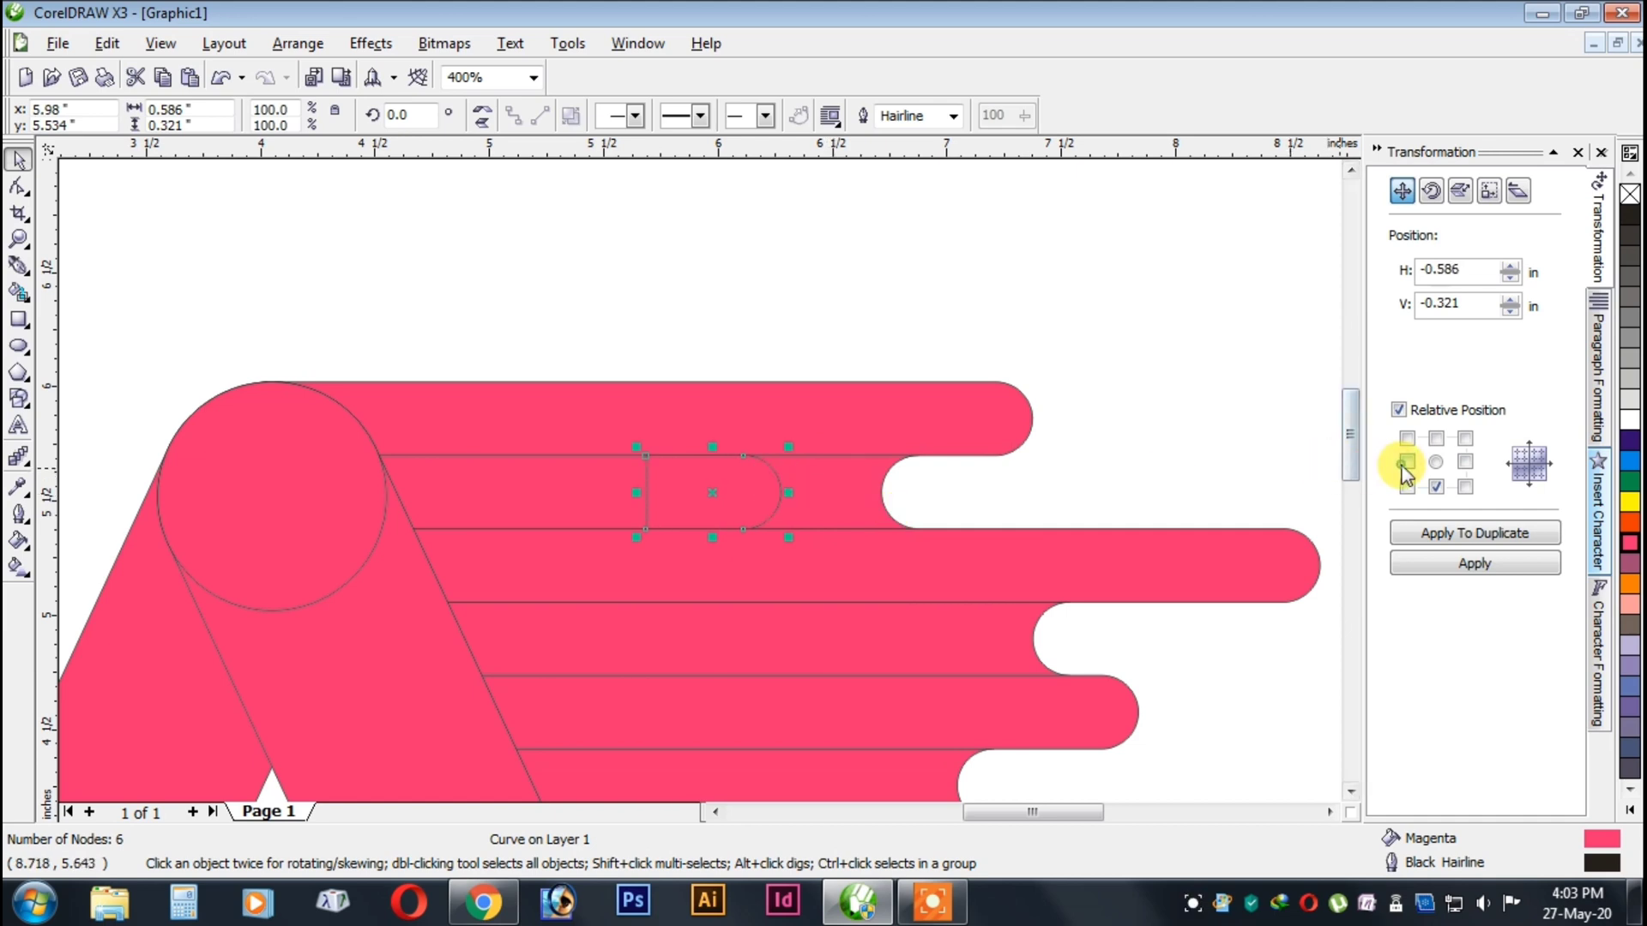
pyautogui.click(1442, 536)
pyautogui.click(480, 109)
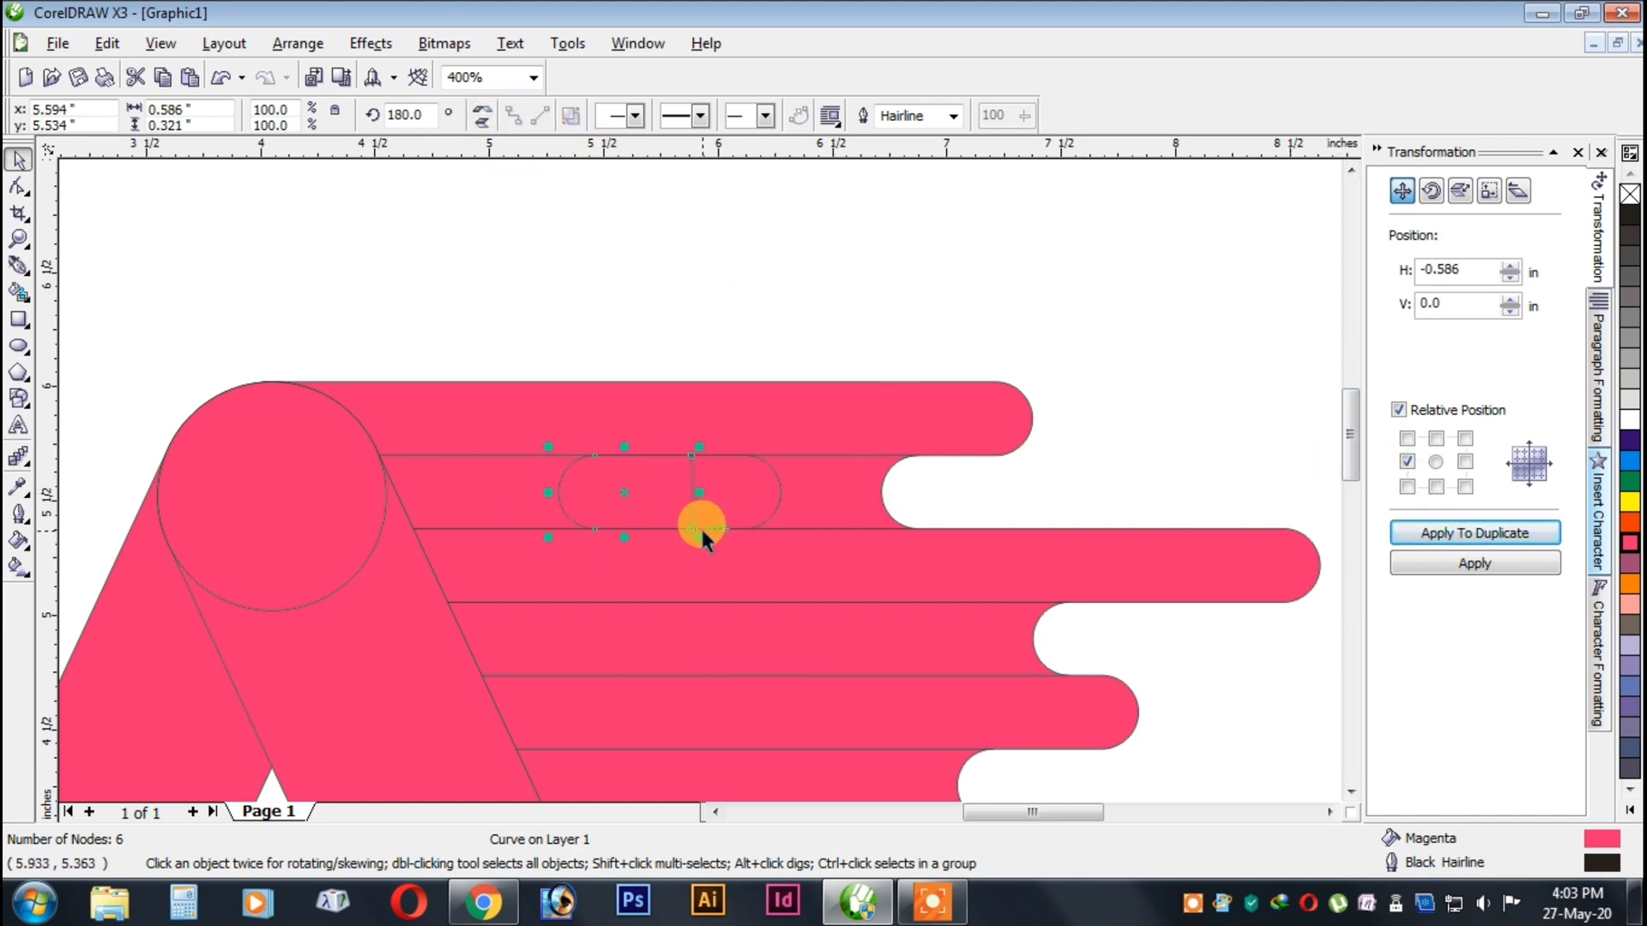
pyautogui.moveTo(762, 487); pyautogui.dragTo(700, 475)
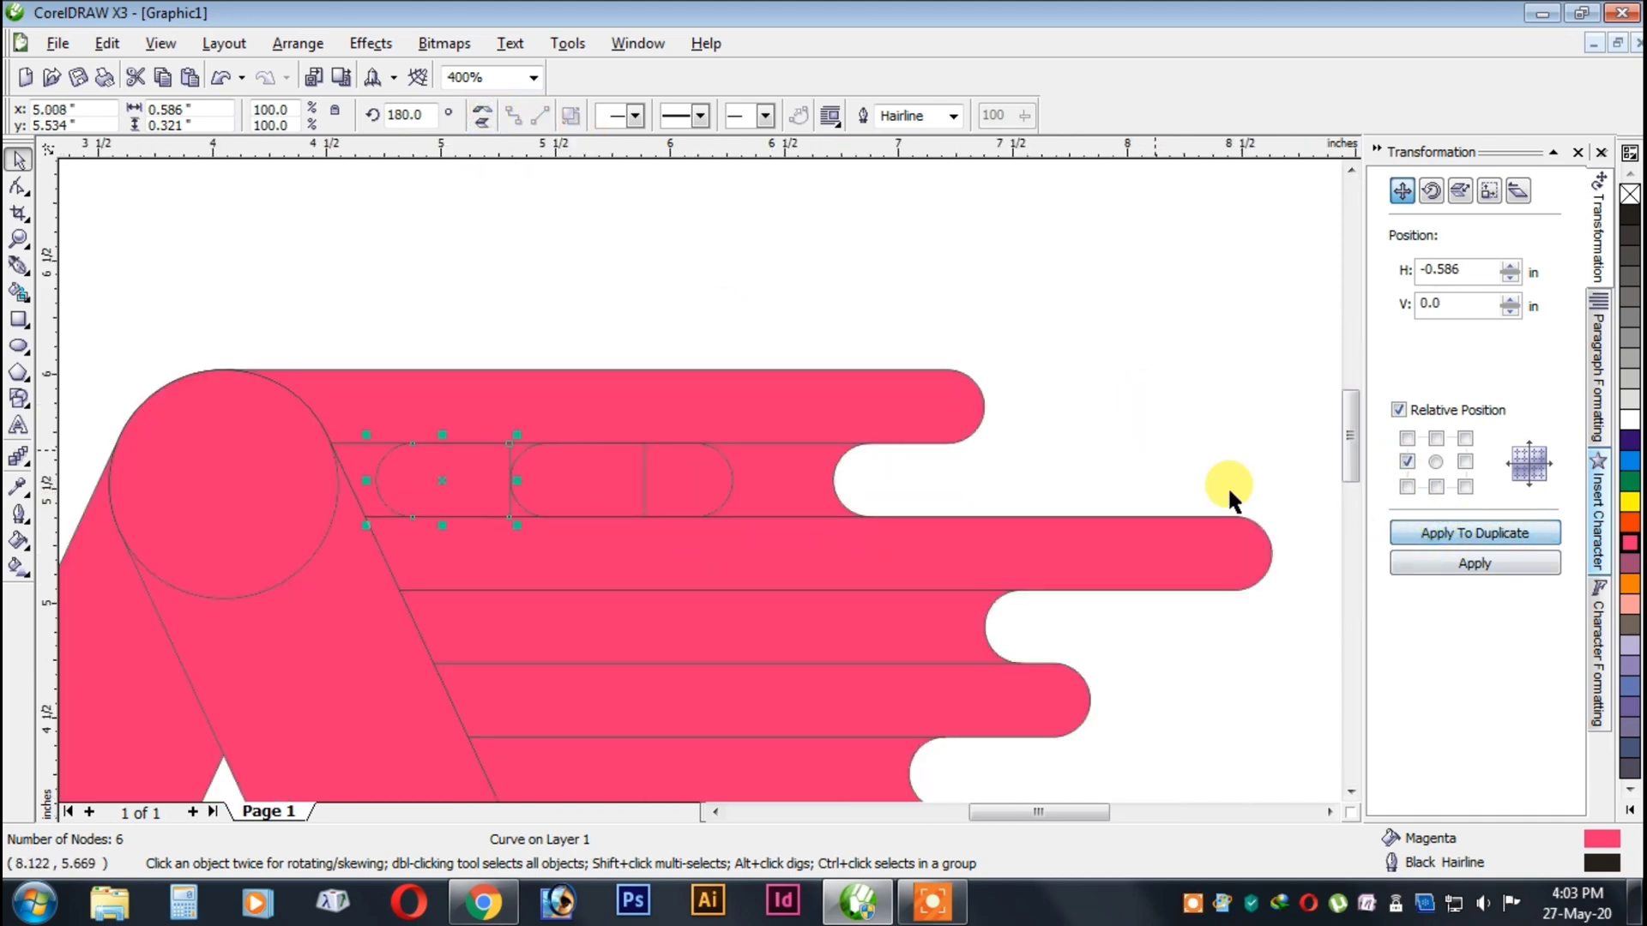
pyautogui.click(1044, 485)
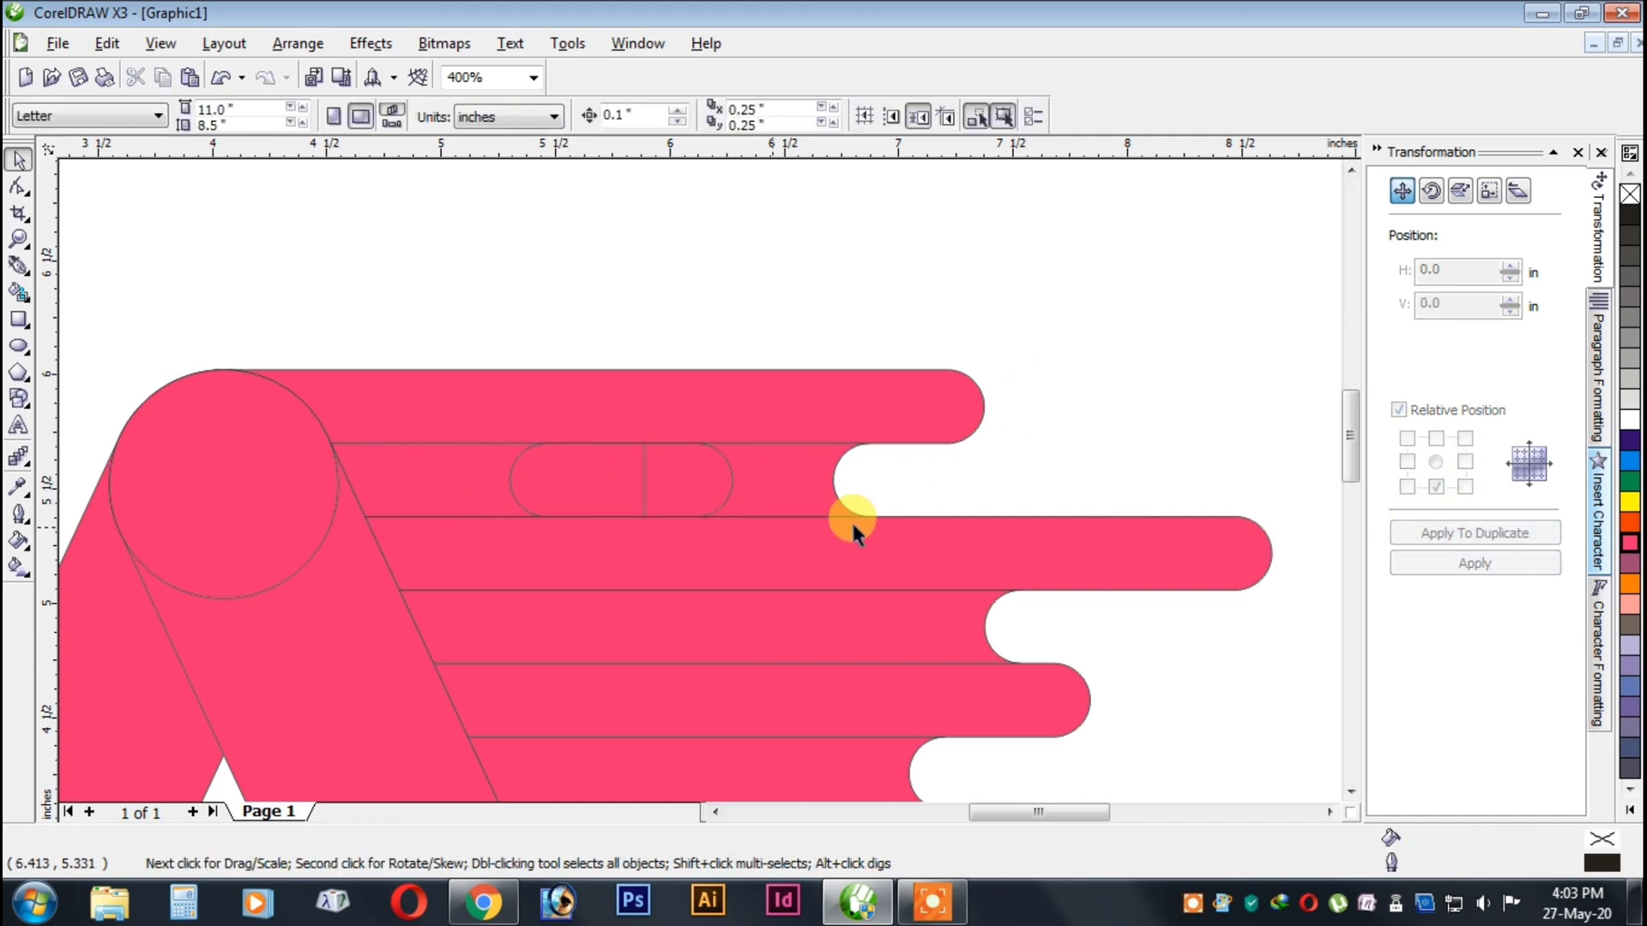
pyautogui.click(662, 463)
pyautogui.moveTo(724, 540); pyautogui.dragTo(732, 606)
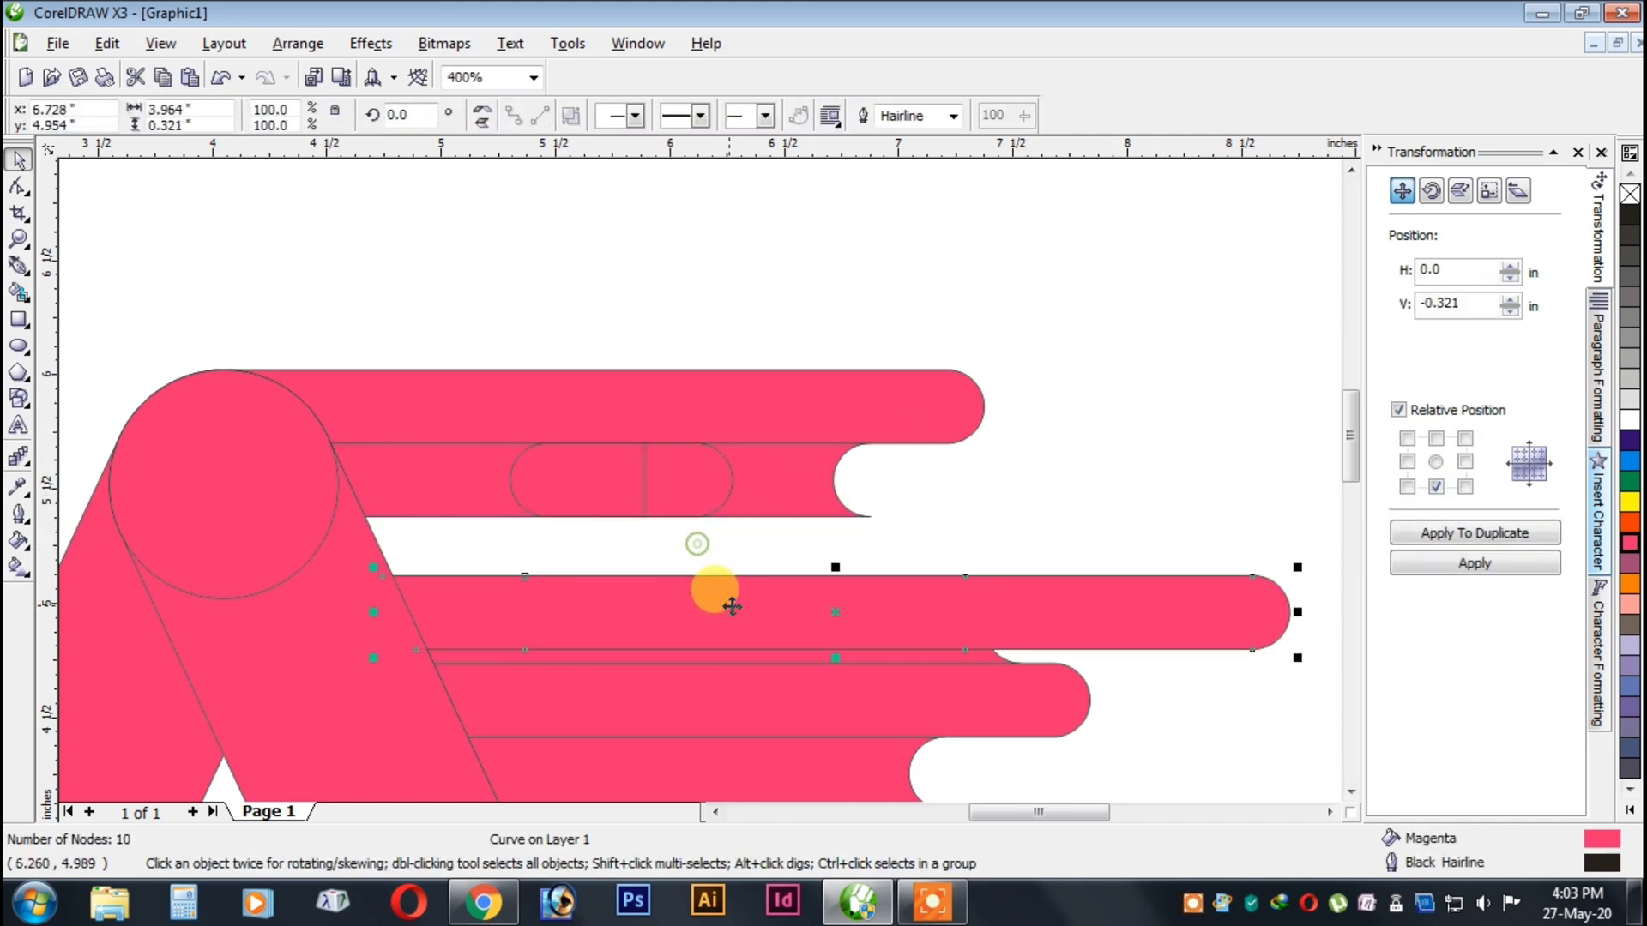
pyautogui.hotkey('ctrl', 'z')
# Duplicate the second row's mirrored half-capsule 0.321 in downward.
pyautogui.click(515, 470)
pyautogui.keyDown('shift'); pyautogui.click(710, 481); pyautogui.keyUp('shift')
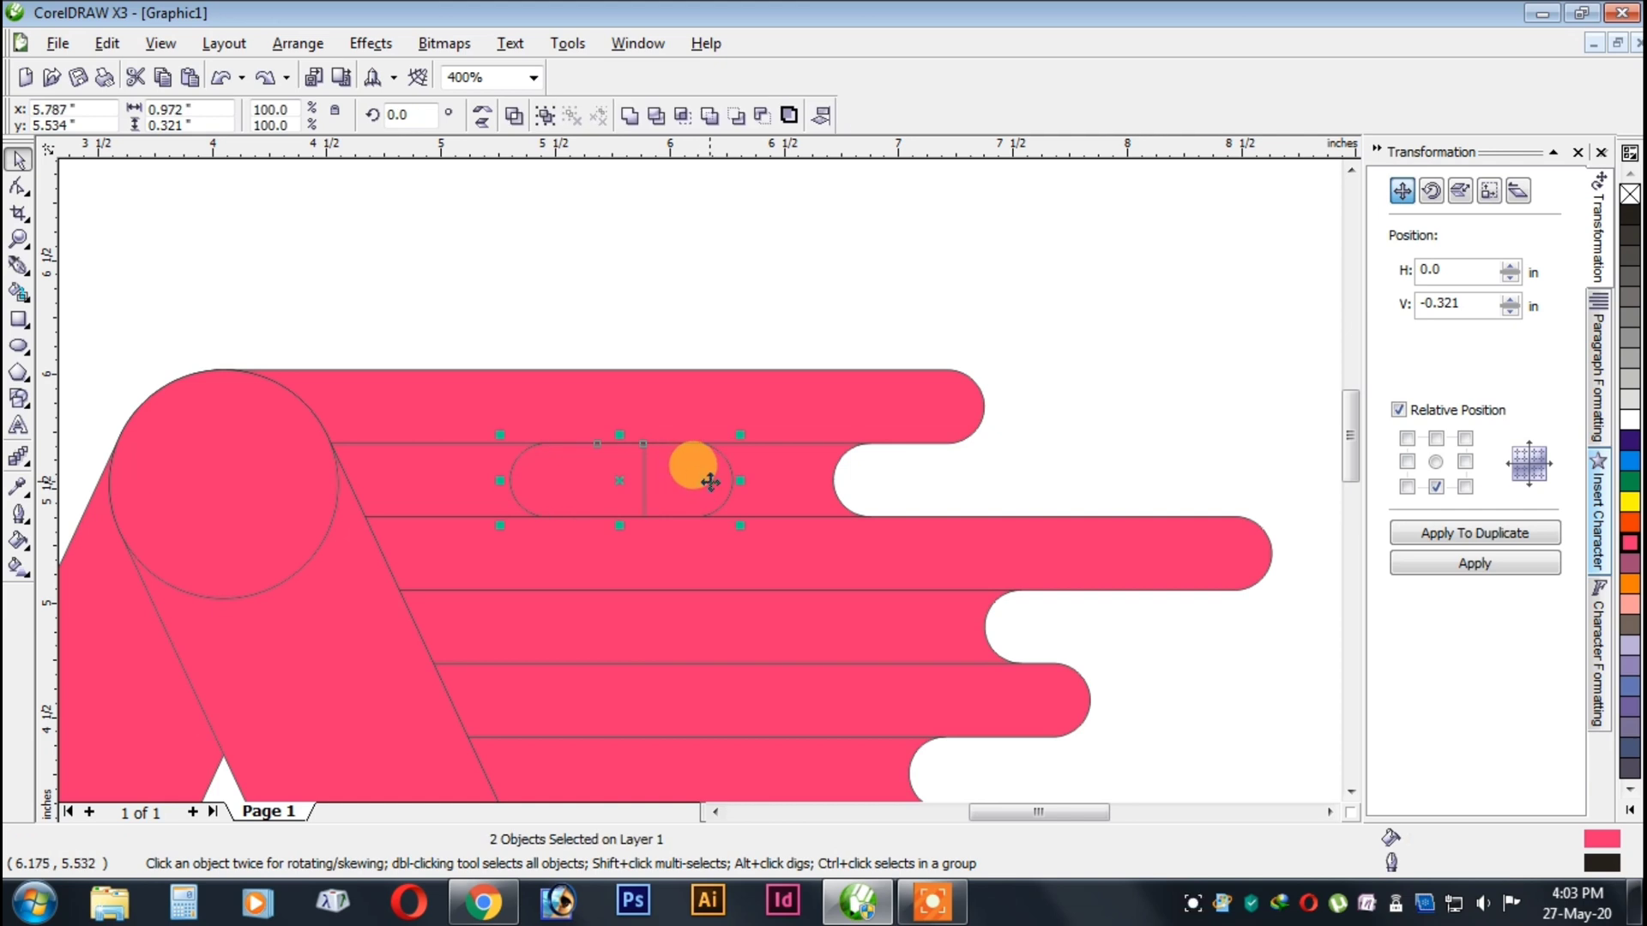
pyautogui.click(599, 455)
pyautogui.click(507, 463)
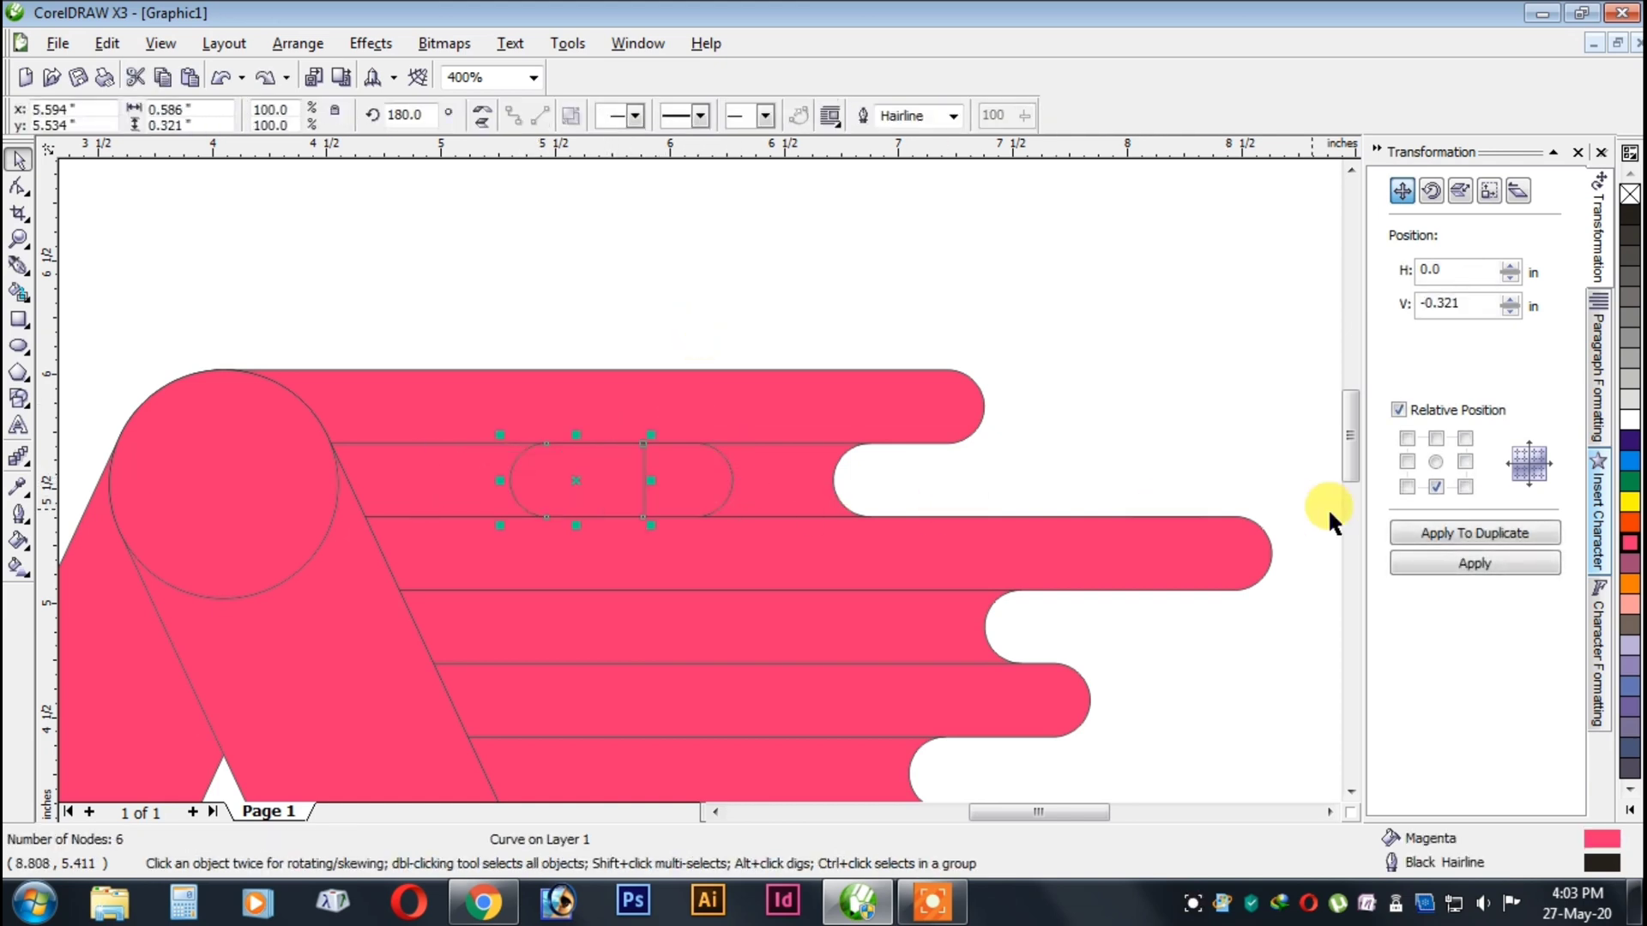
pyautogui.click(1424, 532)
# Weld the two overlapping halves in the second row into a single capsule.
pyautogui.click(632, 470)
pyautogui.scroll(1, 635, 471)
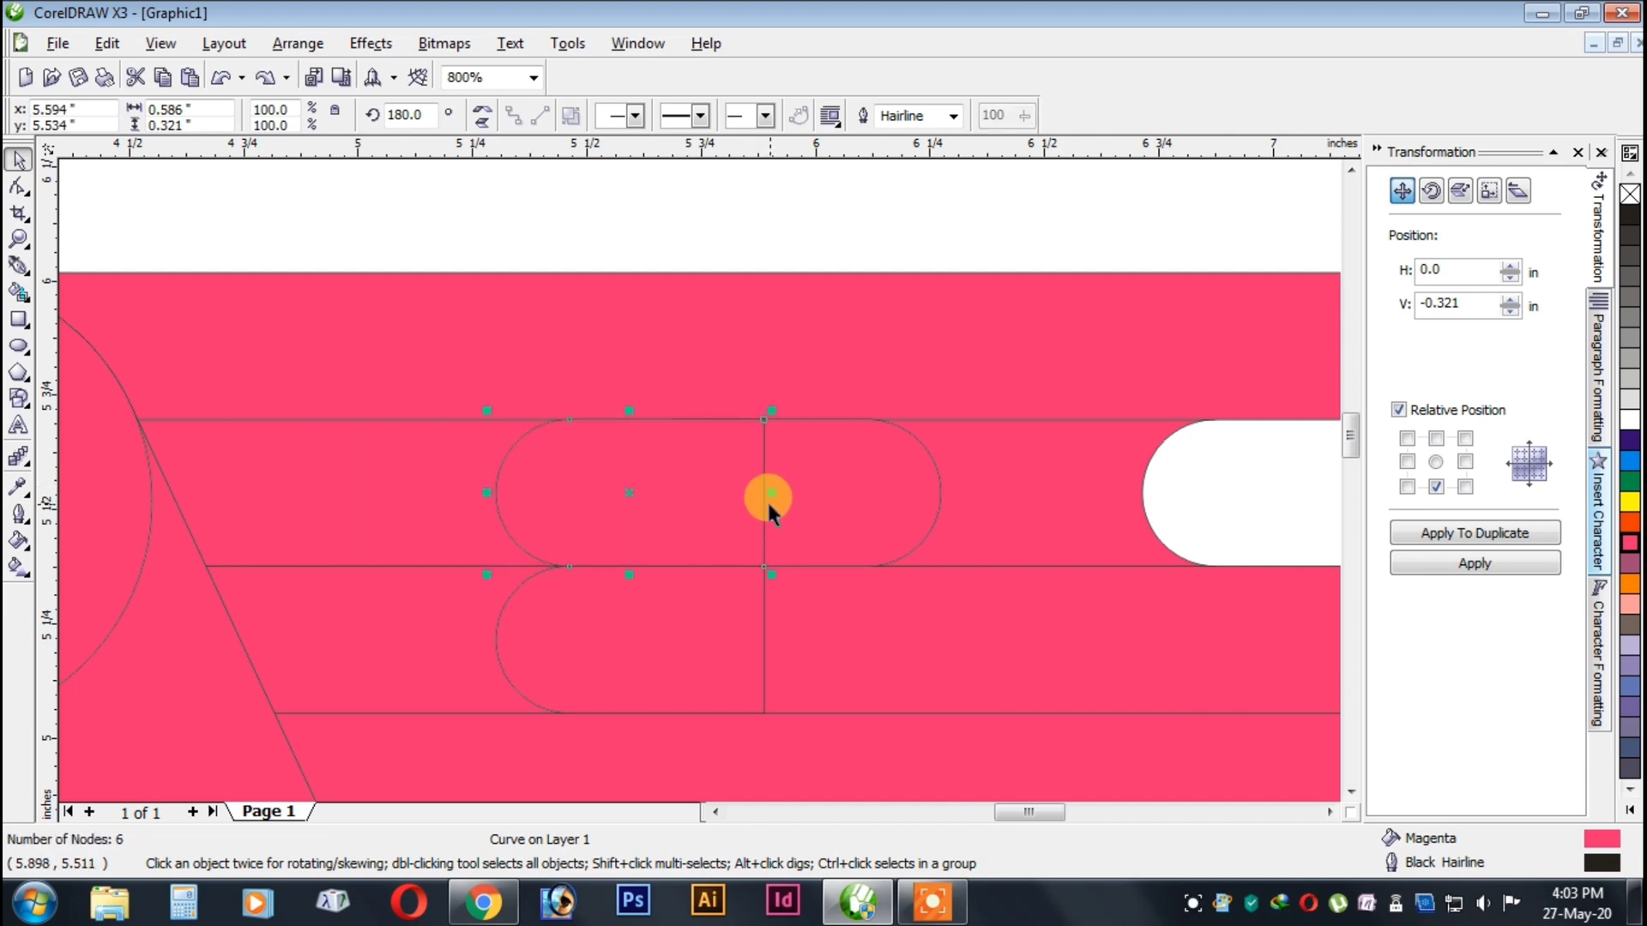
pyautogui.moveTo(632, 470); pyautogui.dragTo(712, 457)
pyautogui.keyDown('shift'); pyautogui.click(804, 474); pyautogui.keyUp('shift')
pyautogui.click(624, 119)
pyautogui.hotkey('ctrl', 'z')
pyautogui.hotkey('ctrl', 'z')
# Move the copied half-capsule 0.321 in down into the fourth row and duplicate it onto the fifth row.
pyautogui.scroll(-2, 693, 496)
pyautogui.scroll(1, 698, 479)
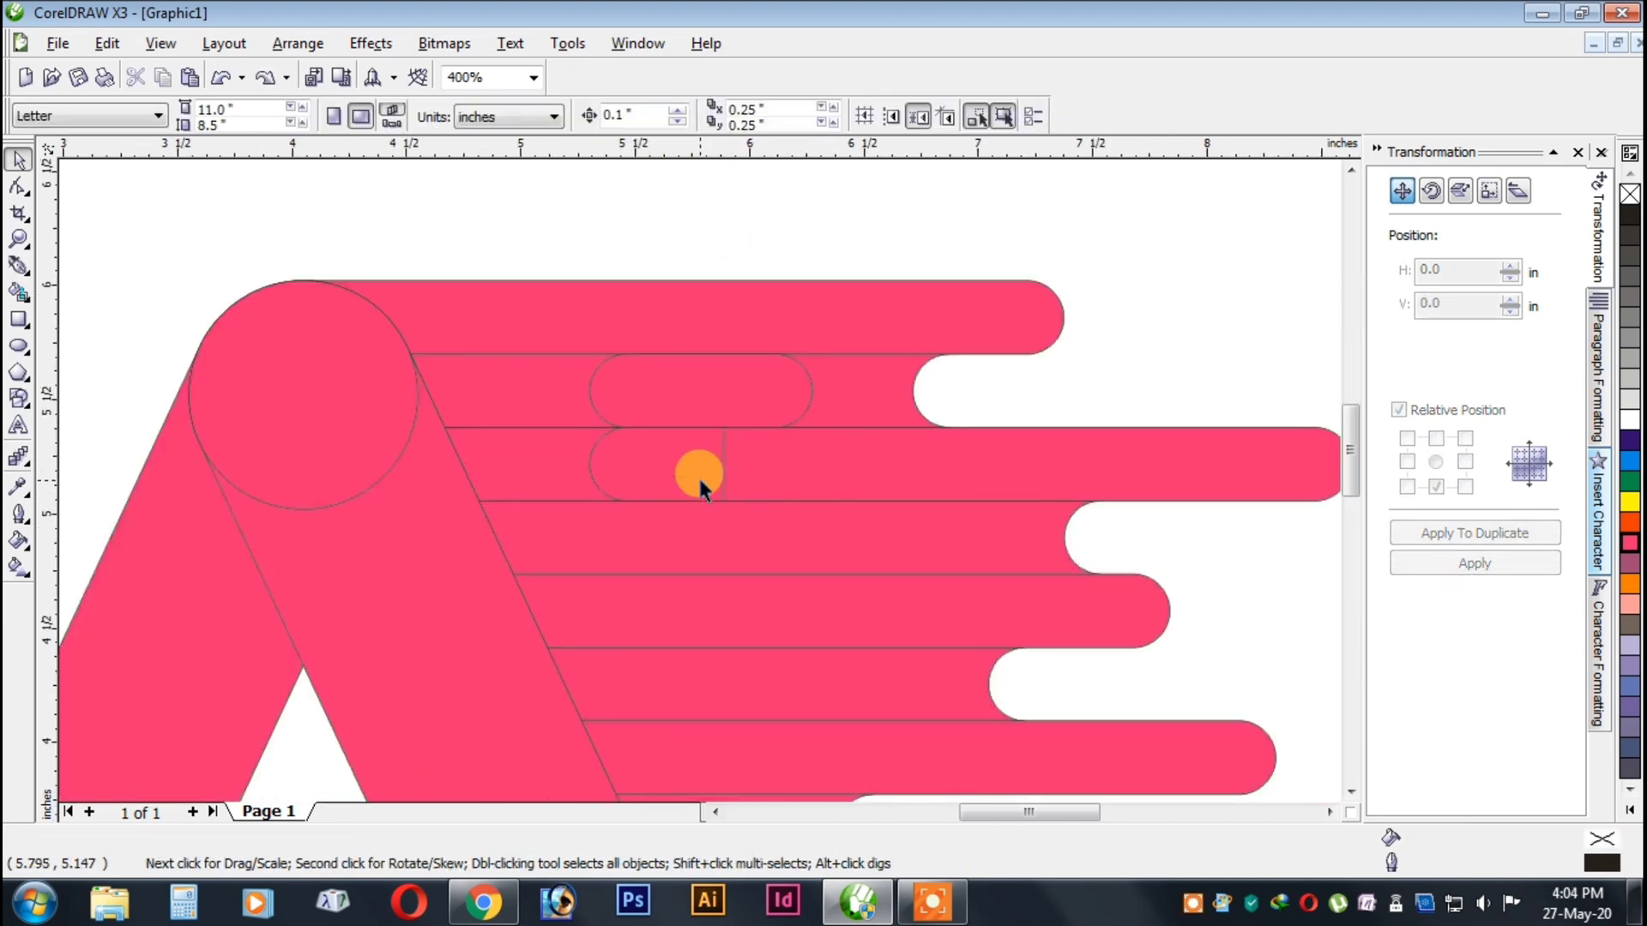
pyautogui.click(1474, 563)
pyautogui.click(973, 533)
pyautogui.click(661, 541)
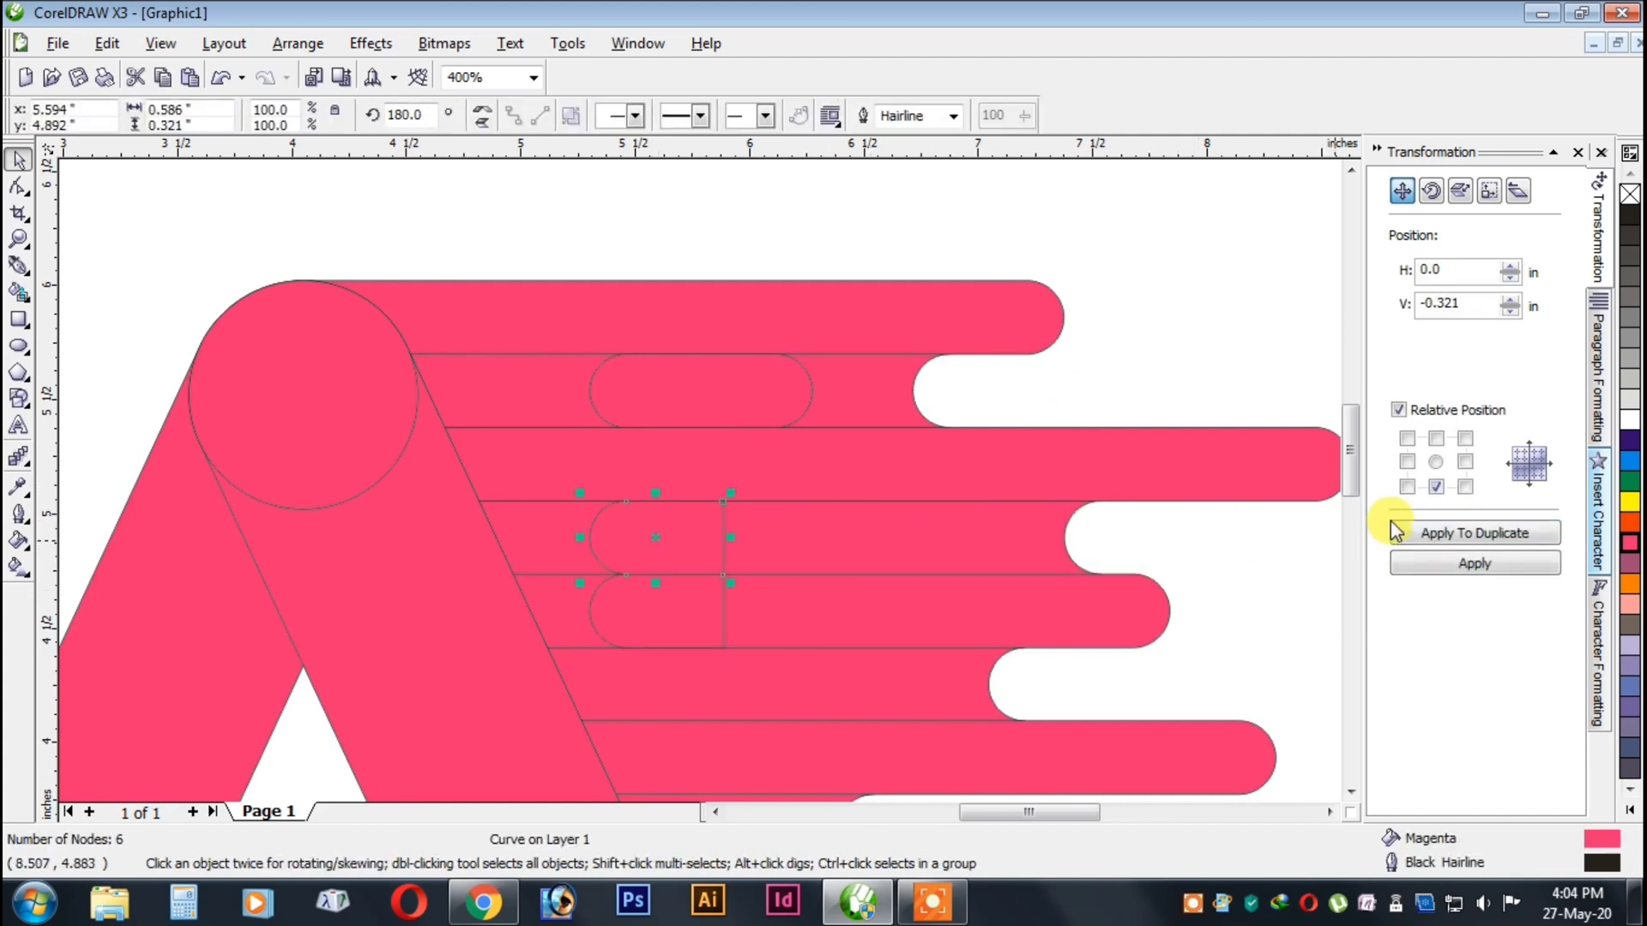
# Duplicate the fourth row's half to the right, mirror and overlap it, and weld both into a capsule about 0.77 in wide.
pyautogui.click(1453, 534)
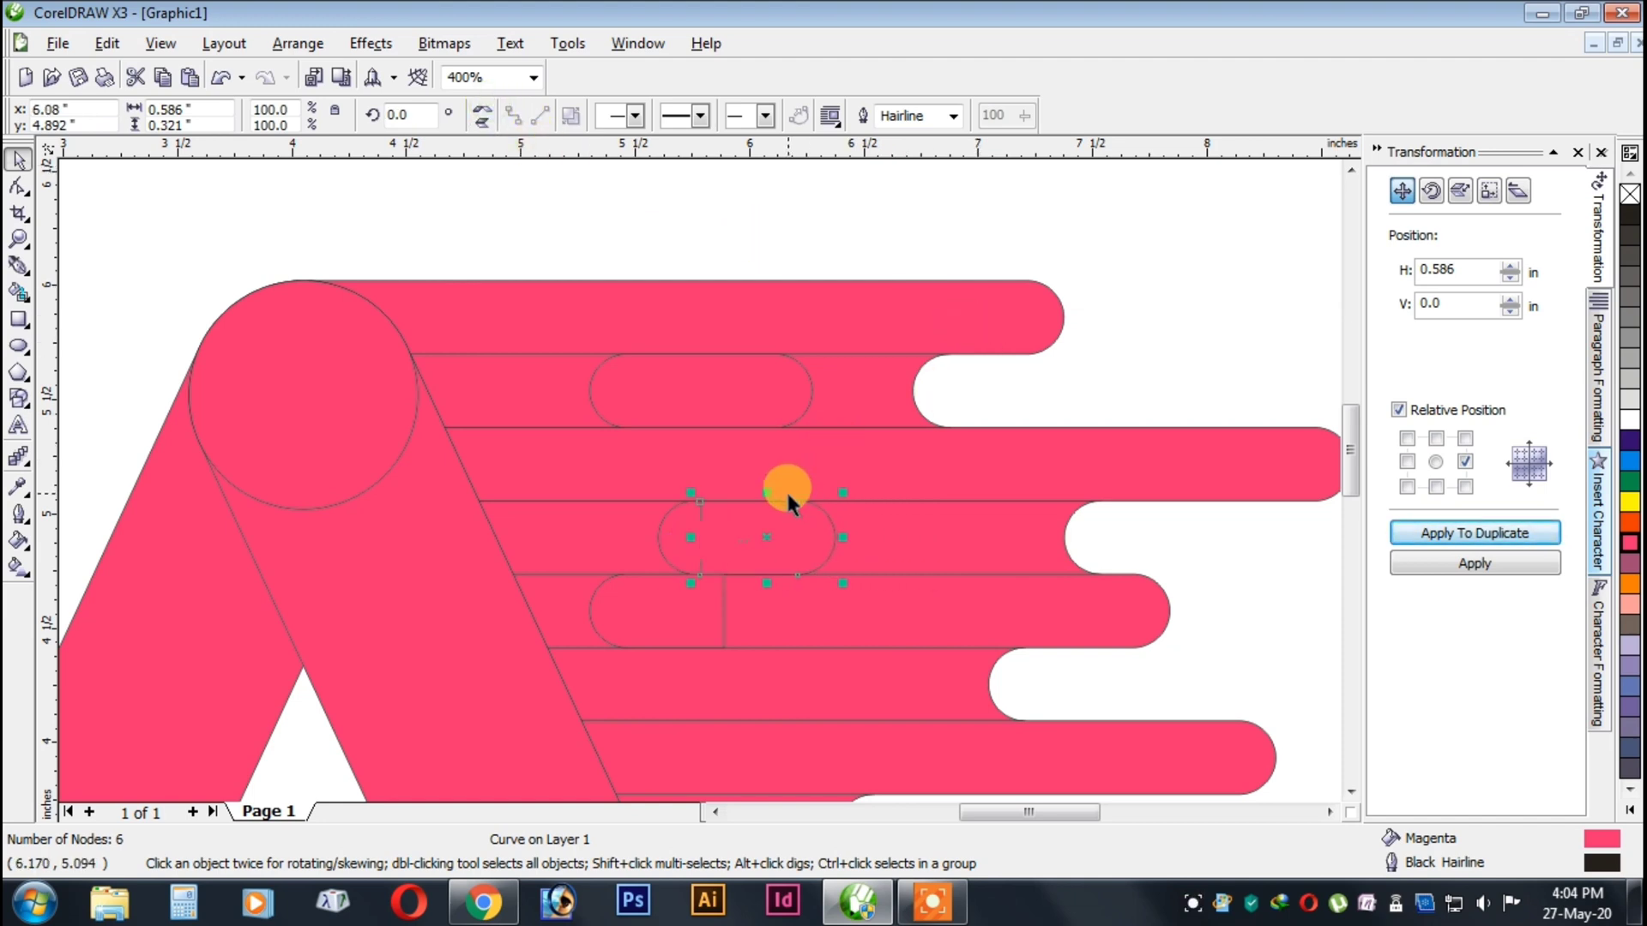
pyautogui.scroll(2, 786, 490)
pyautogui.keyDown('shift'); pyautogui.click(614, 460); pyautogui.keyUp('shift')
pyautogui.click(624, 114)
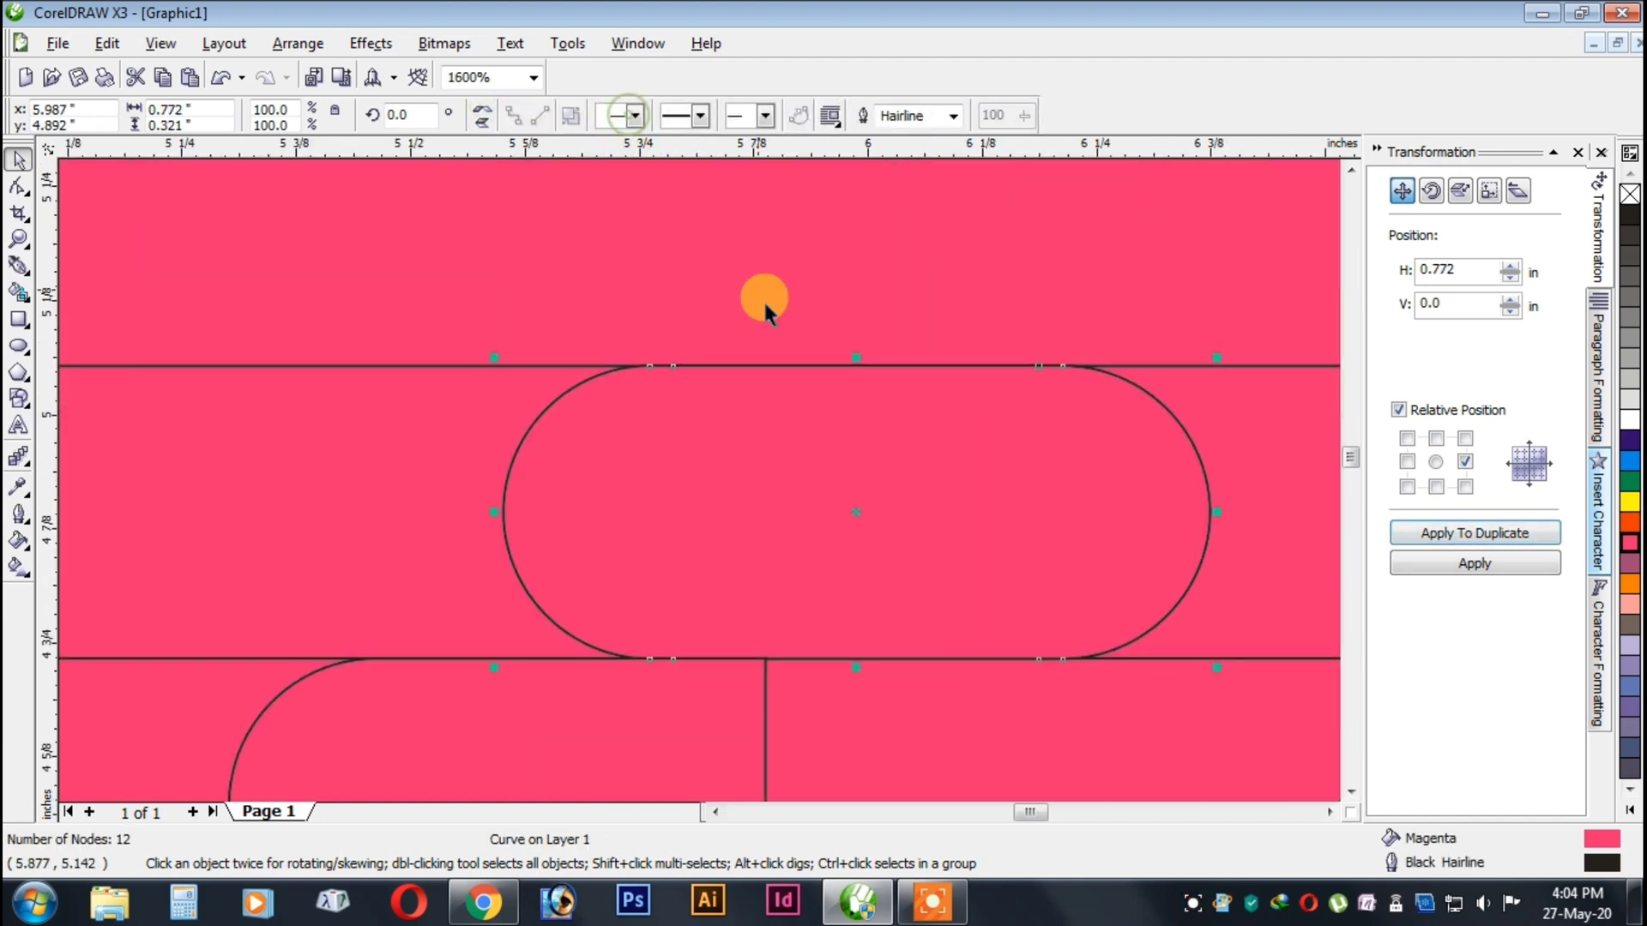
# Move the fourth row's capsule about 0.4 in to the right.
pyautogui.scroll(-2, 765, 310)
pyautogui.press('Right')
pyautogui.press('Right')
pyautogui.press('Right')
pyautogui.press('Right')
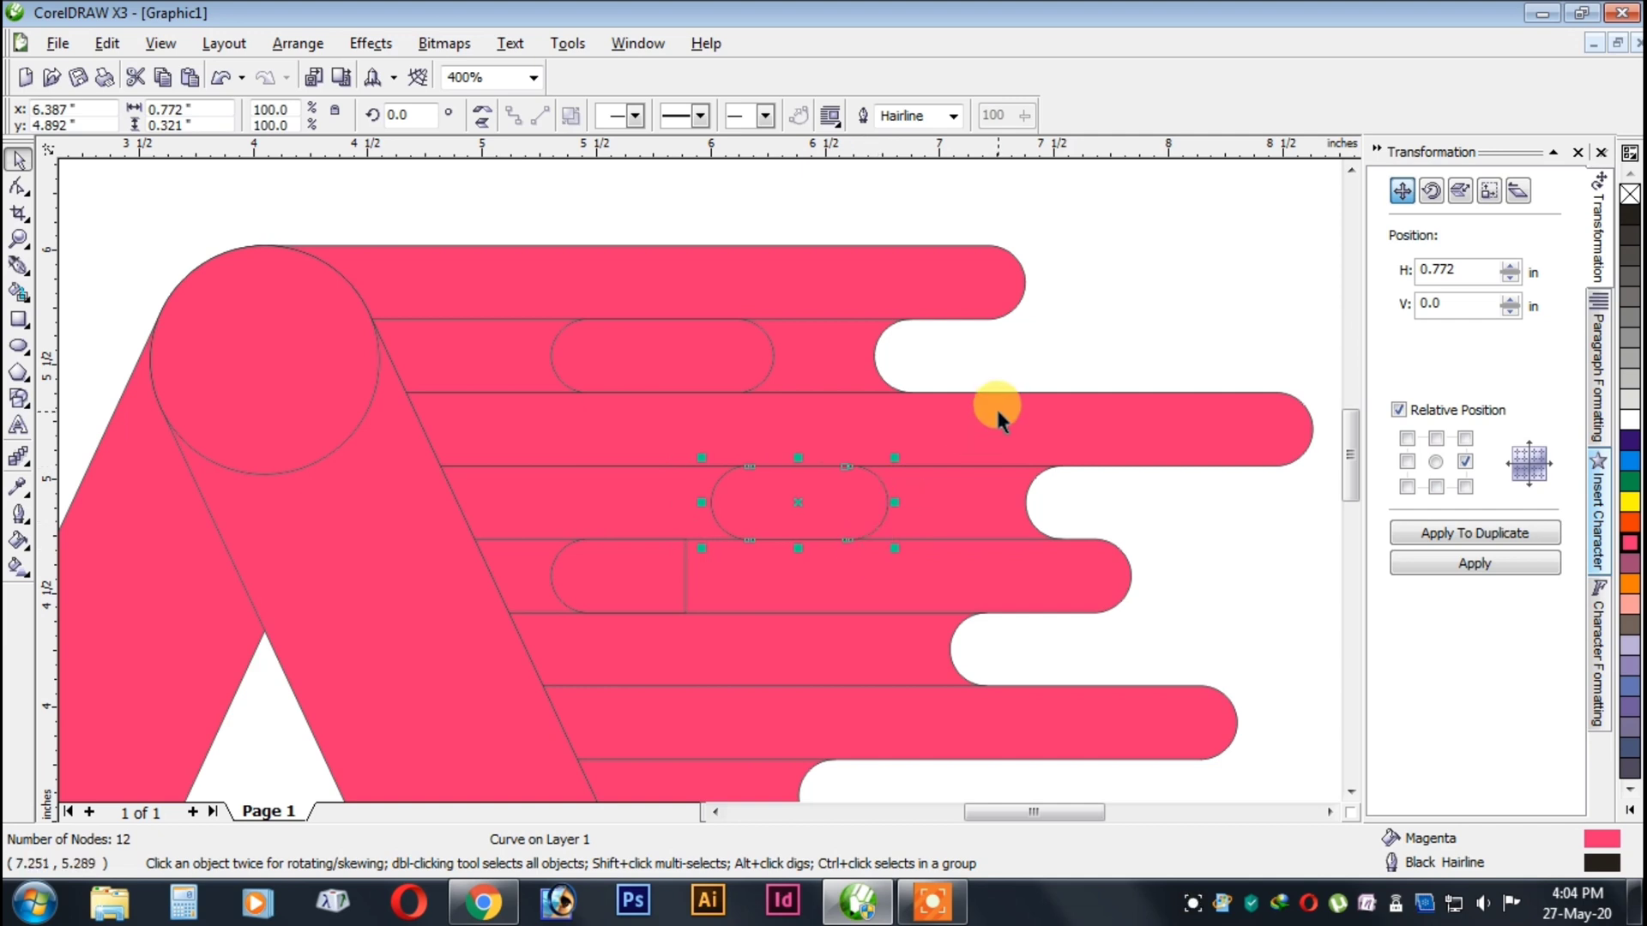
pyautogui.scroll(-2, 697, 477)
pyautogui.press('Escape')
# Move the fifth row's half-capsule 0.586 in right and 0.321 in down, and overlap it with a horizontally mirrored copy.
pyautogui.scroll(2, 652, 506)
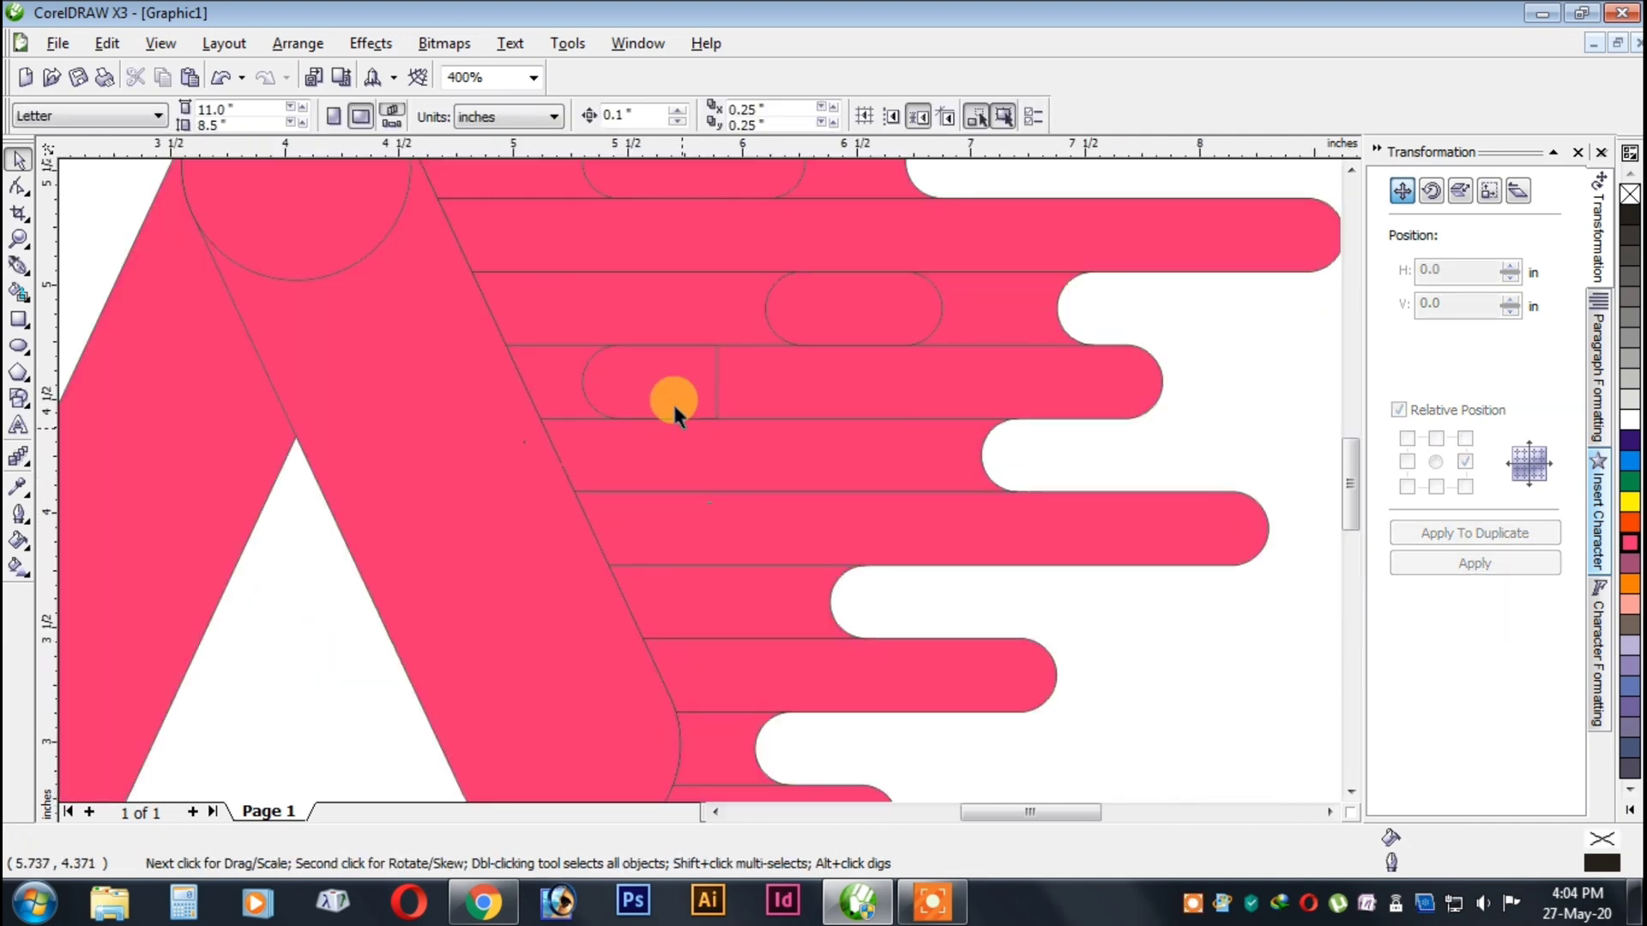
pyautogui.click(672, 403)
pyautogui.click(1461, 570)
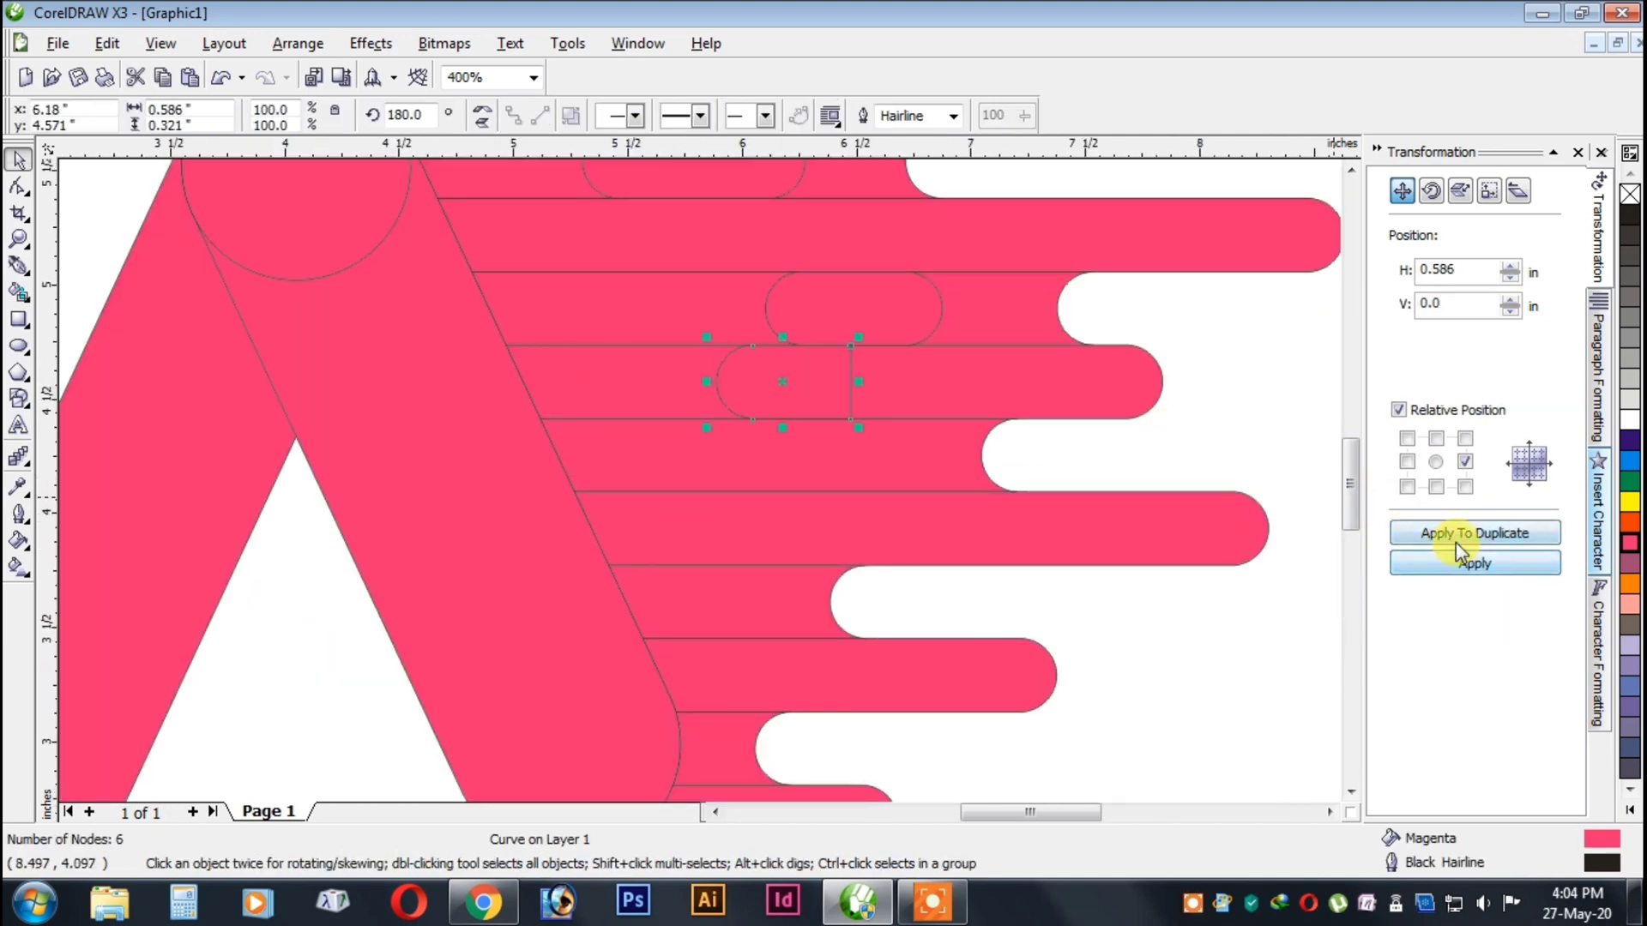
pyautogui.click(1465, 462)
pyautogui.click(1470, 534)
pyautogui.scroll(-2, 697, 475)
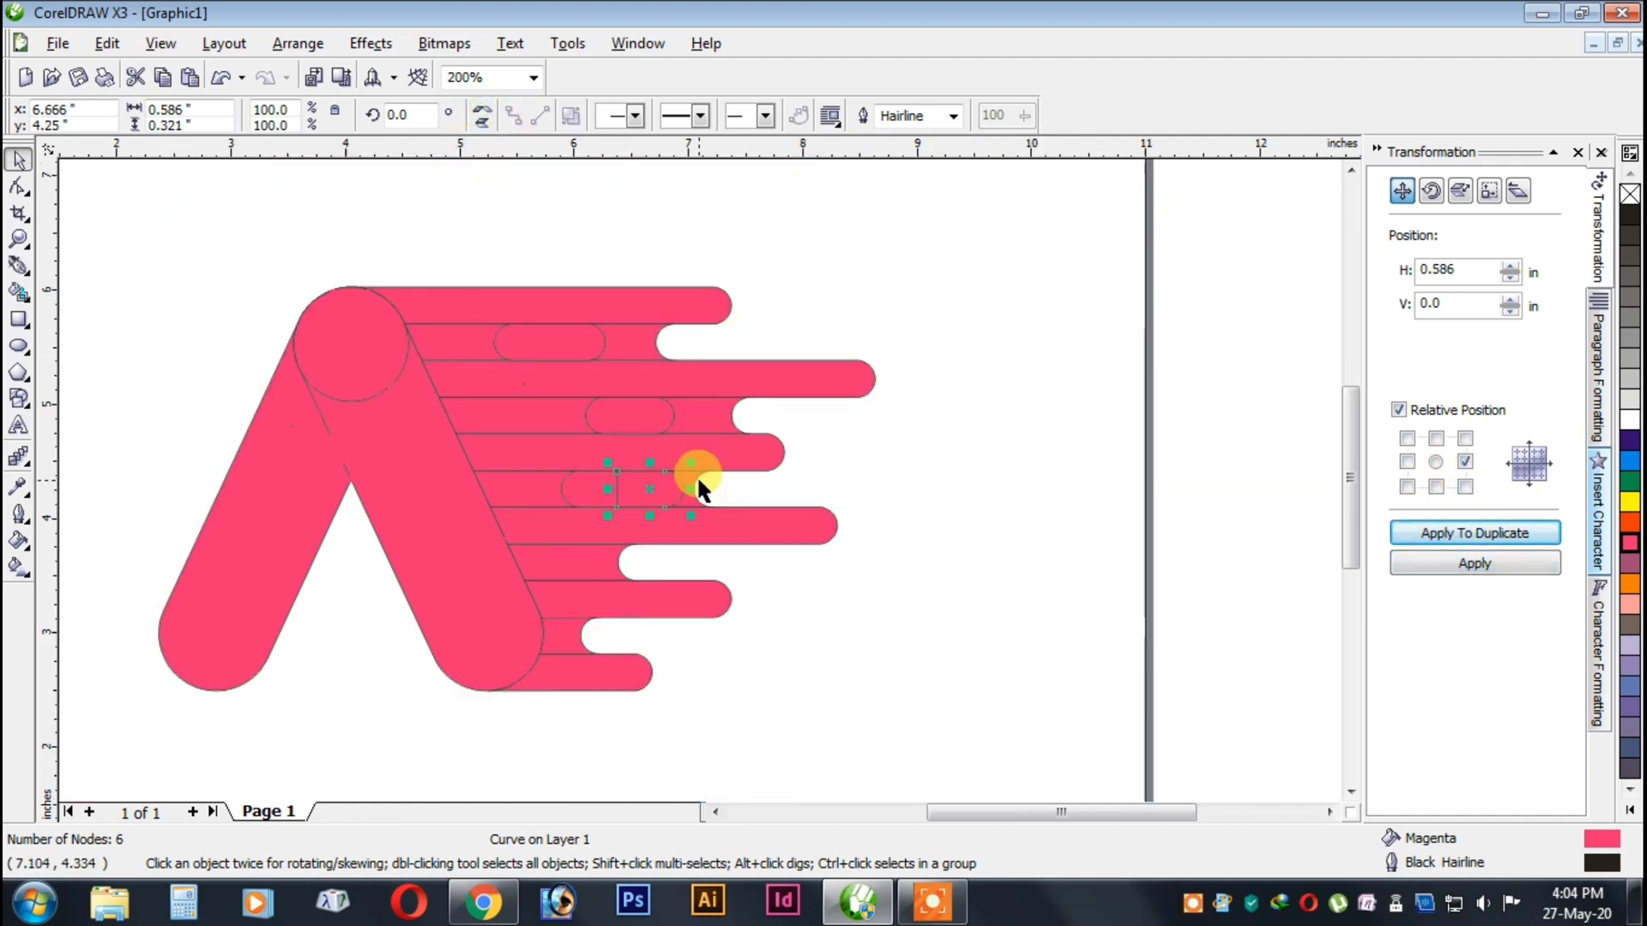
pyautogui.scroll(2, 698, 479)
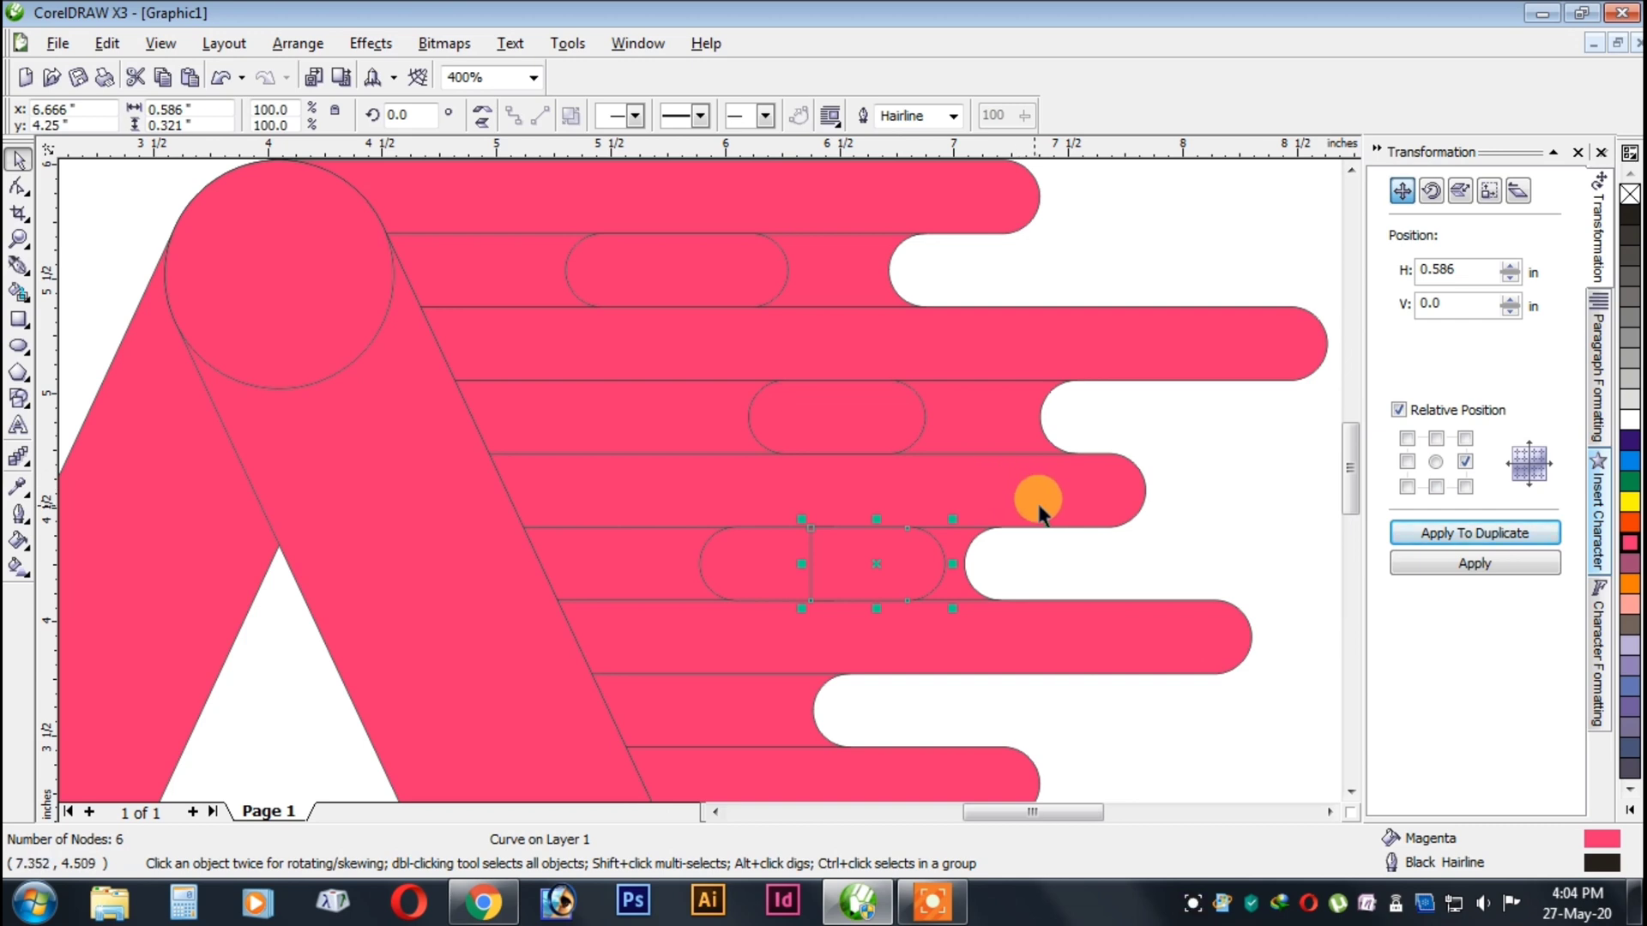
pyautogui.press('Left')
pyautogui.press('Left')
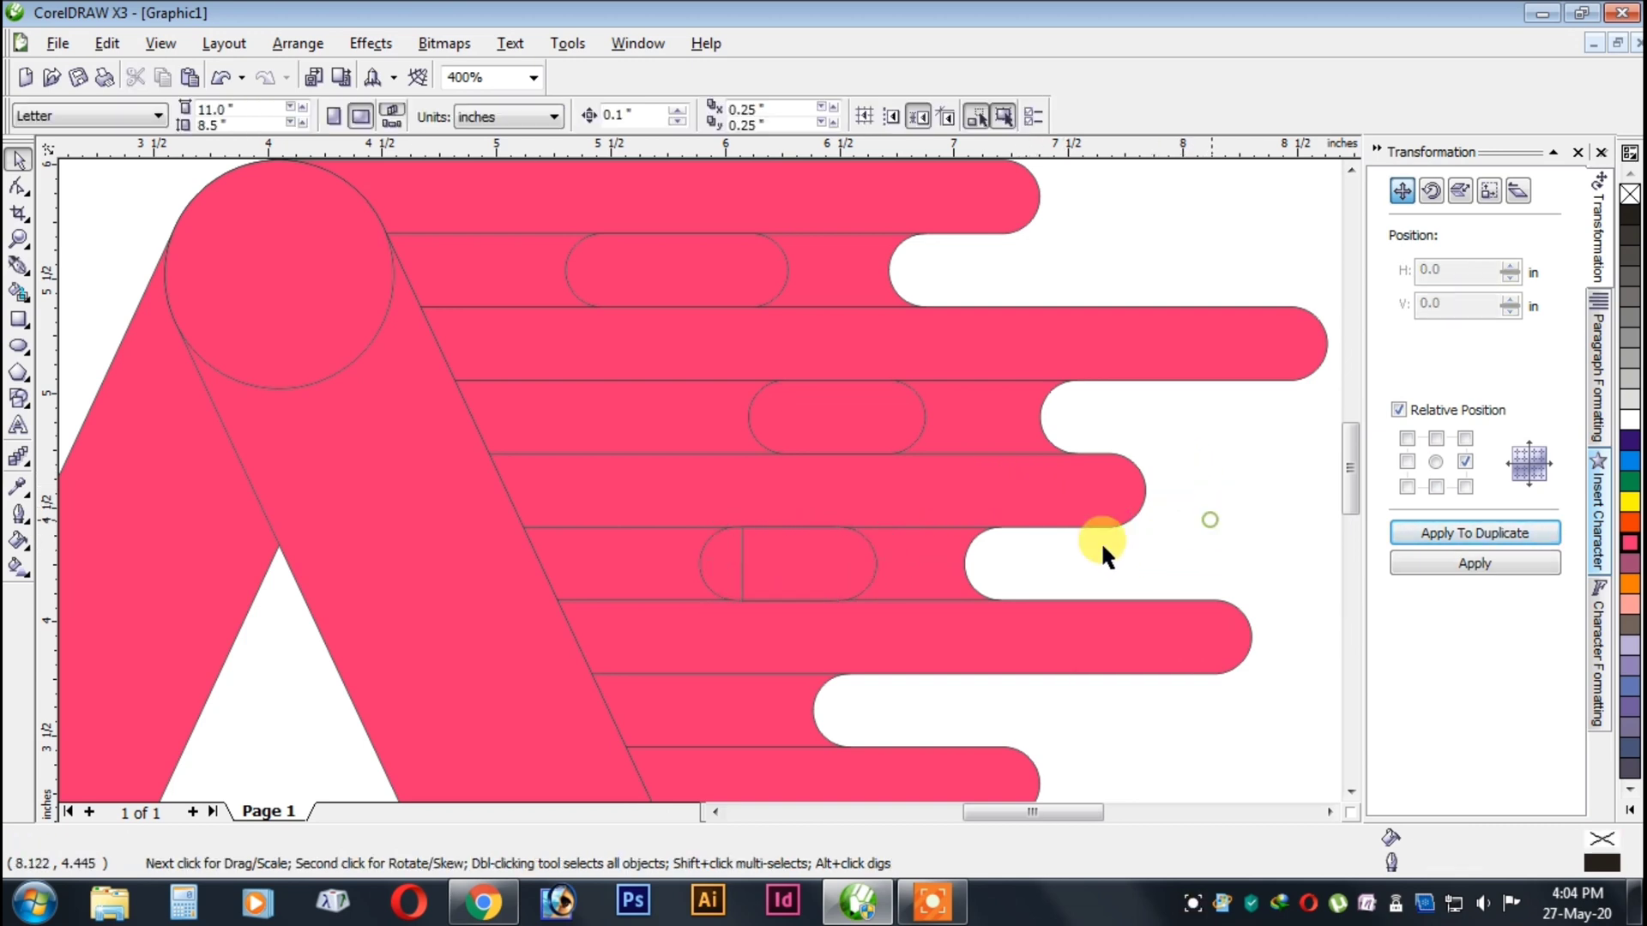
# Copy the sixth row's right half-capsule down into the eighth row and shift the copy left.
pyautogui.click(1441, 536)
pyautogui.click(1417, 564)
pyautogui.press('Left')
pyautogui.press('Left')
pyautogui.press('Left')
pyautogui.press('Left')
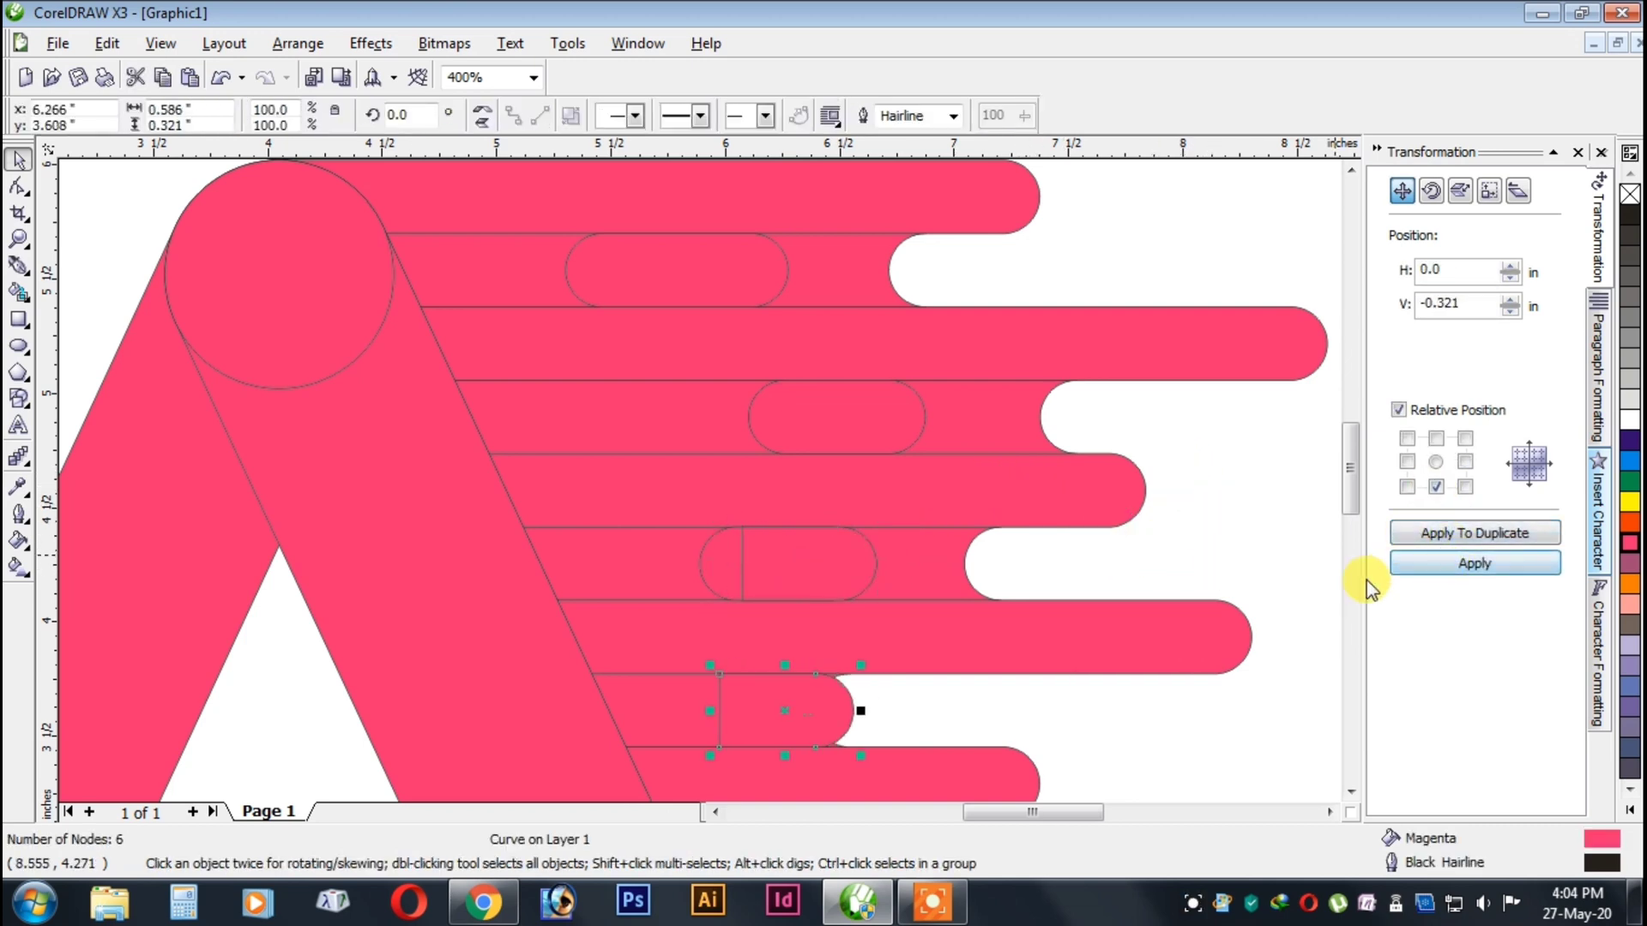
# Shift the sixth row's right half-capsule 0.2 in to the right and move the left half right to overlap it more.
pyautogui.click(864, 574)
pyautogui.press('Right')
pyautogui.press('Right')
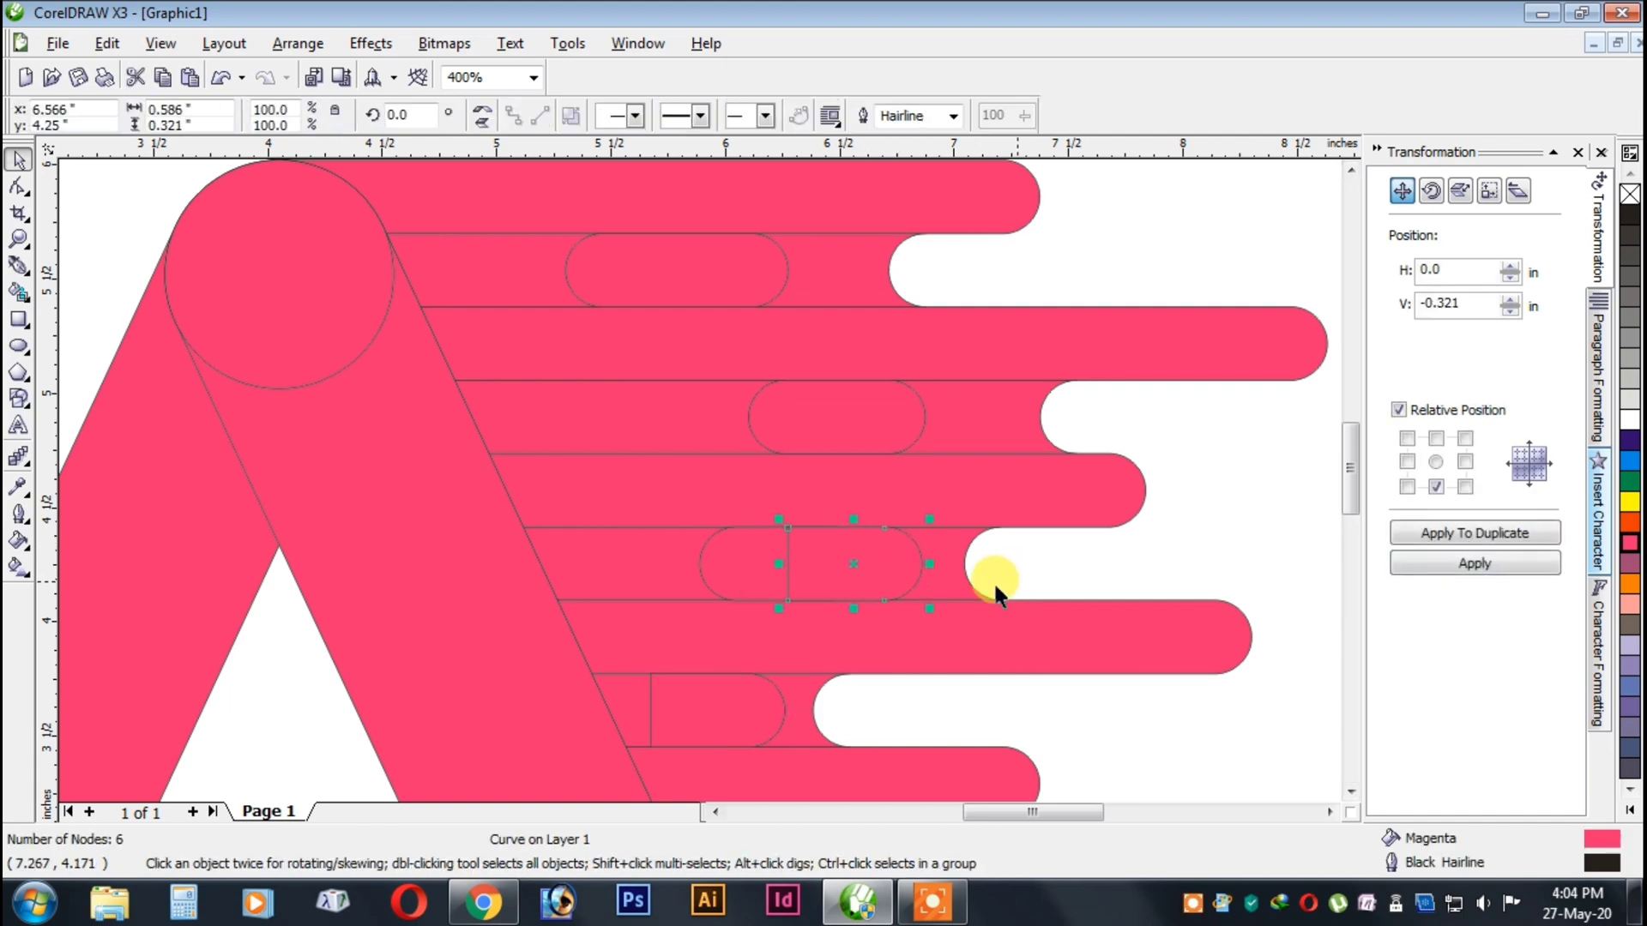
pyautogui.click(725, 557)
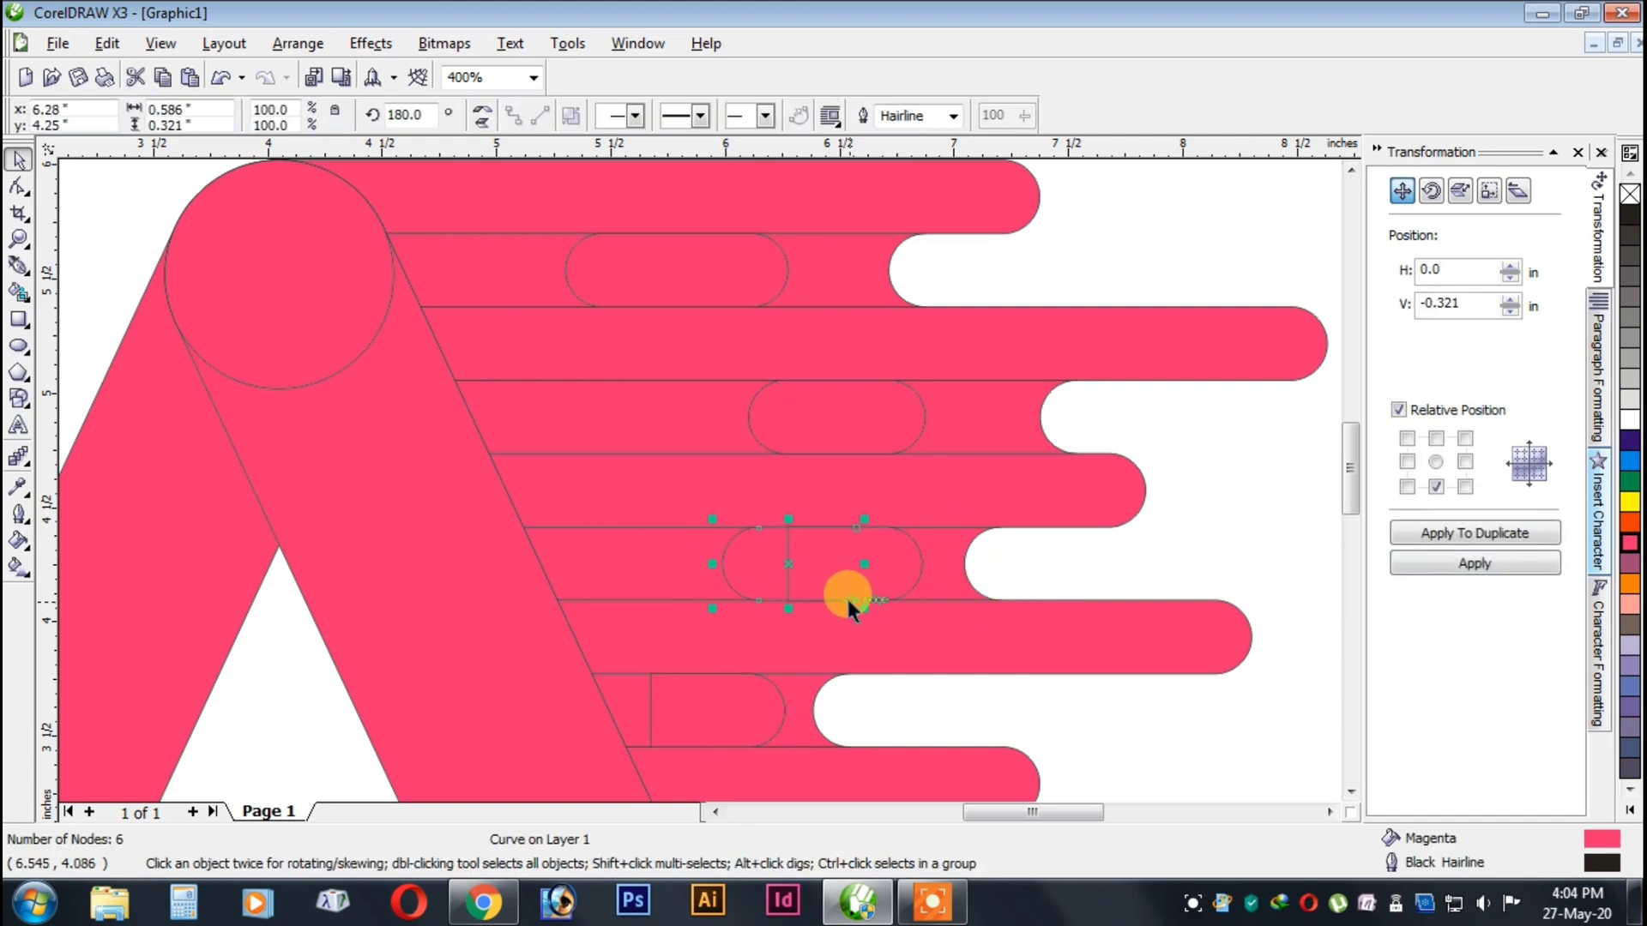
pyautogui.scroll(-2, 830, 579)
pyautogui.scroll(3, 697, 475)
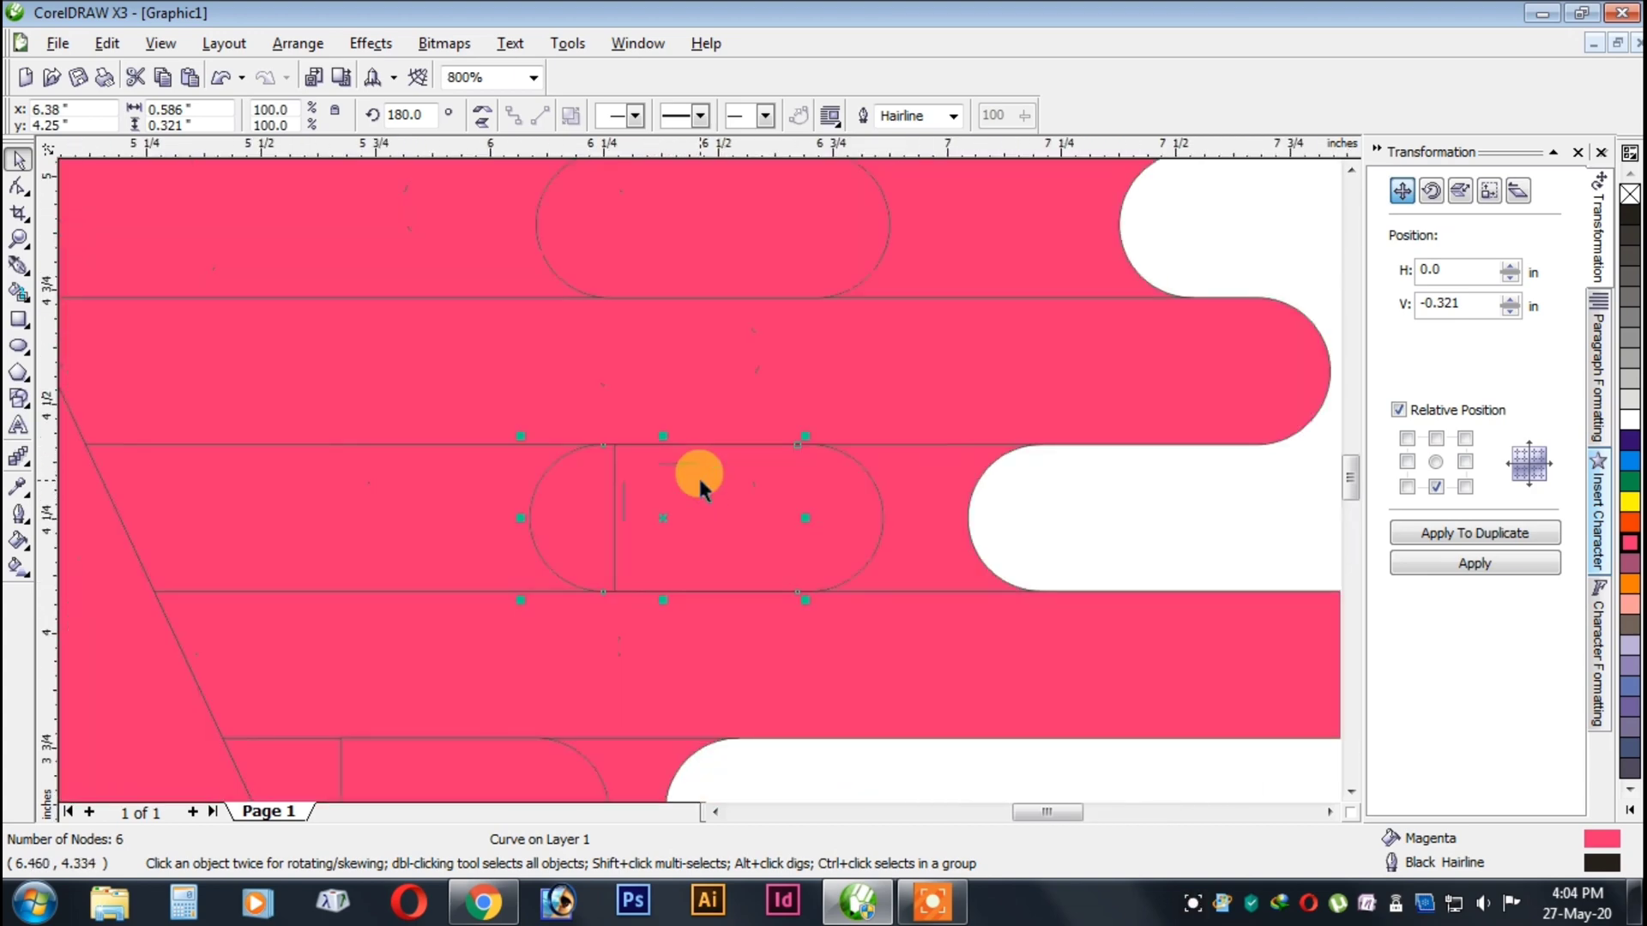
pyautogui.click(1143, 520)
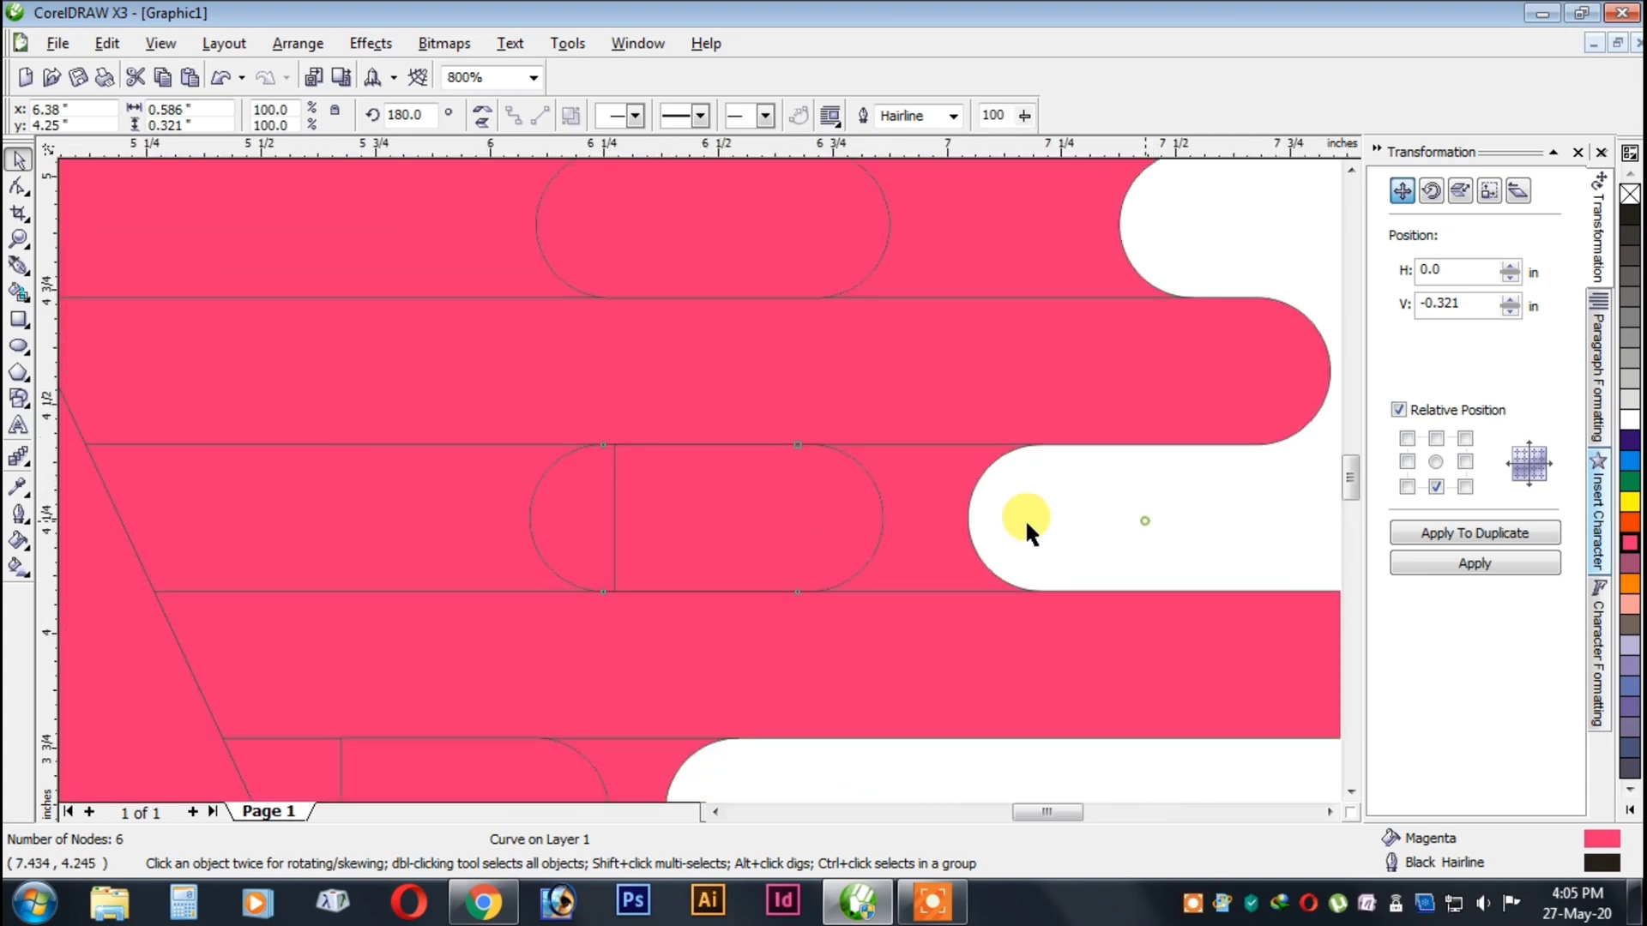
pyautogui.moveTo(877, 534); pyautogui.dragTo(881, 556)
pyautogui.hotkey('ctrl', 'z')
# Shorten the sixth row's right half-capsule to about 0.38 in by subtracting a rectangle from its square end with Back Minus Front.
pyautogui.click(19, 321)
pyautogui.moveTo(436, 398); pyautogui.dragTo(709, 692)
pyautogui.press('space')
pyautogui.keyDown('shift'); pyautogui.click(837, 455); pyautogui.keyUp('shift')
pyautogui.click(763, 116)
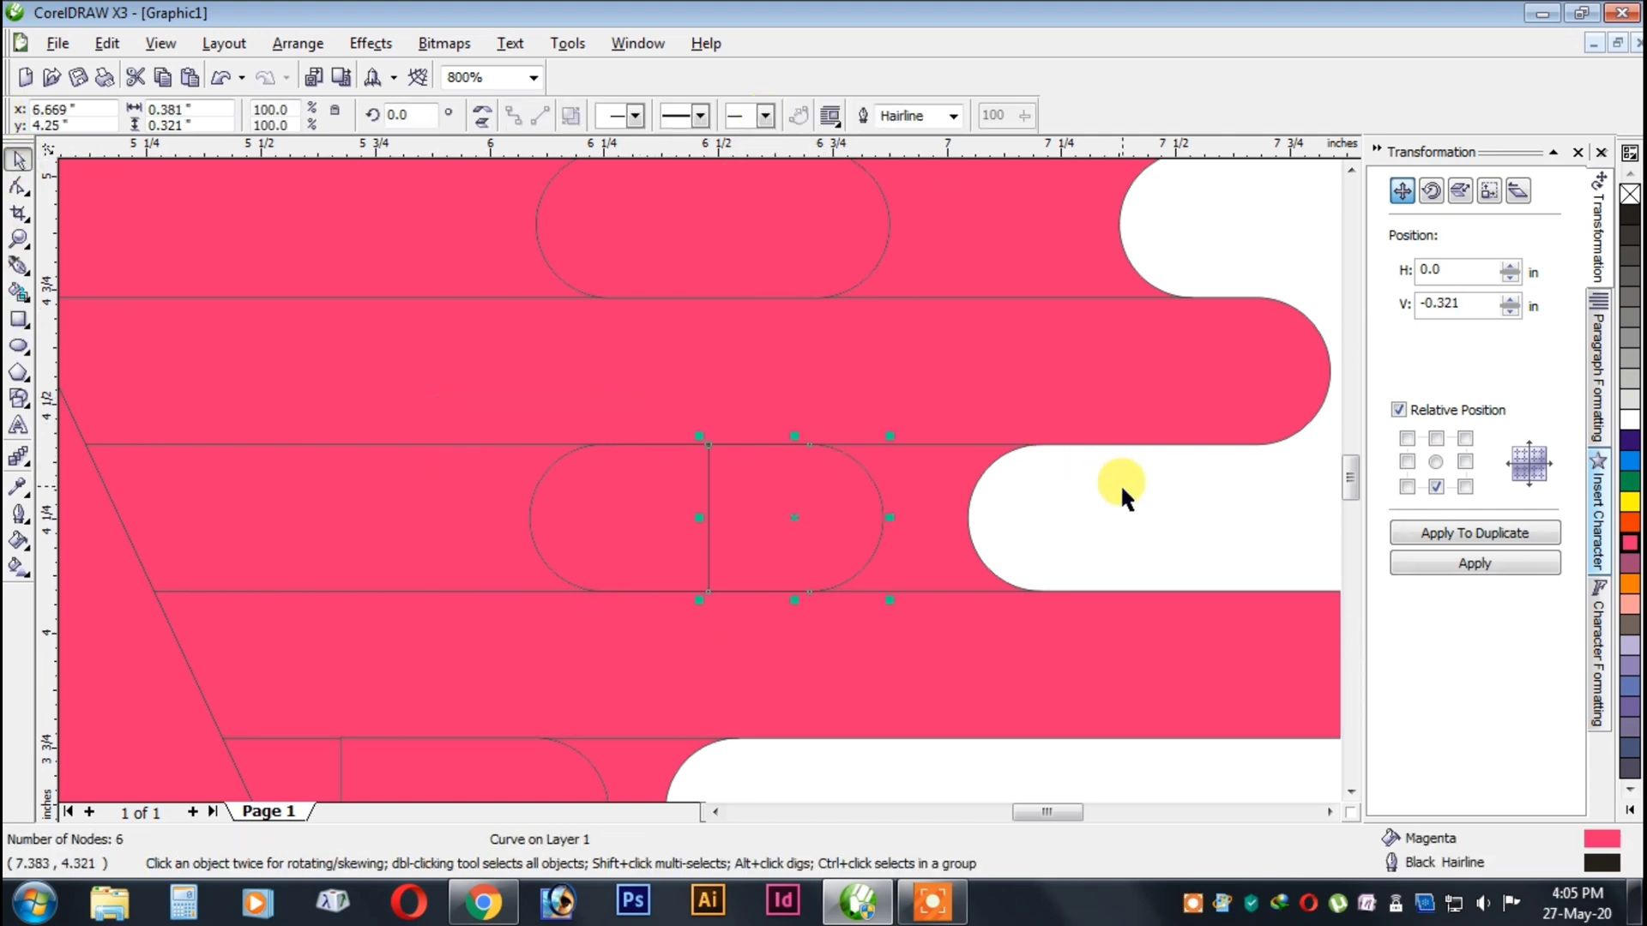
# Delete the untrimmed left half-capsule in the sixth row.
pyautogui.click(1121, 487)
pyautogui.click(617, 488)
pyautogui.press('Right')
pyautogui.click(1122, 488)
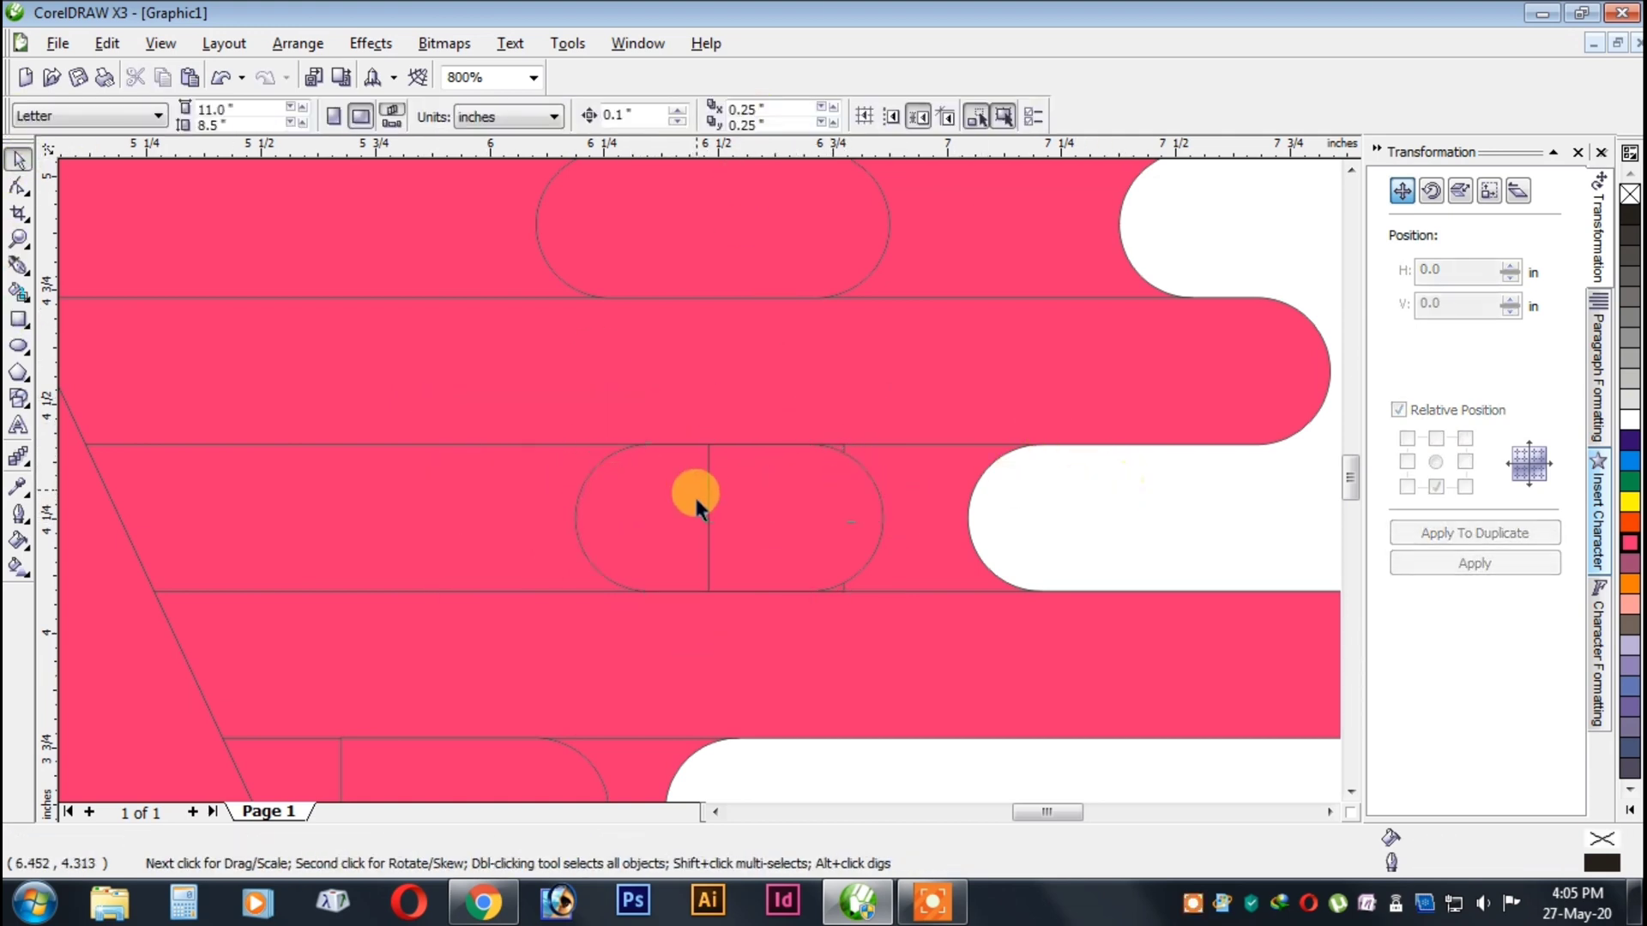
pyautogui.hotkey('ctrl', 'z')
pyautogui.scroll(1, 776, 516)
pyautogui.press('Delete')
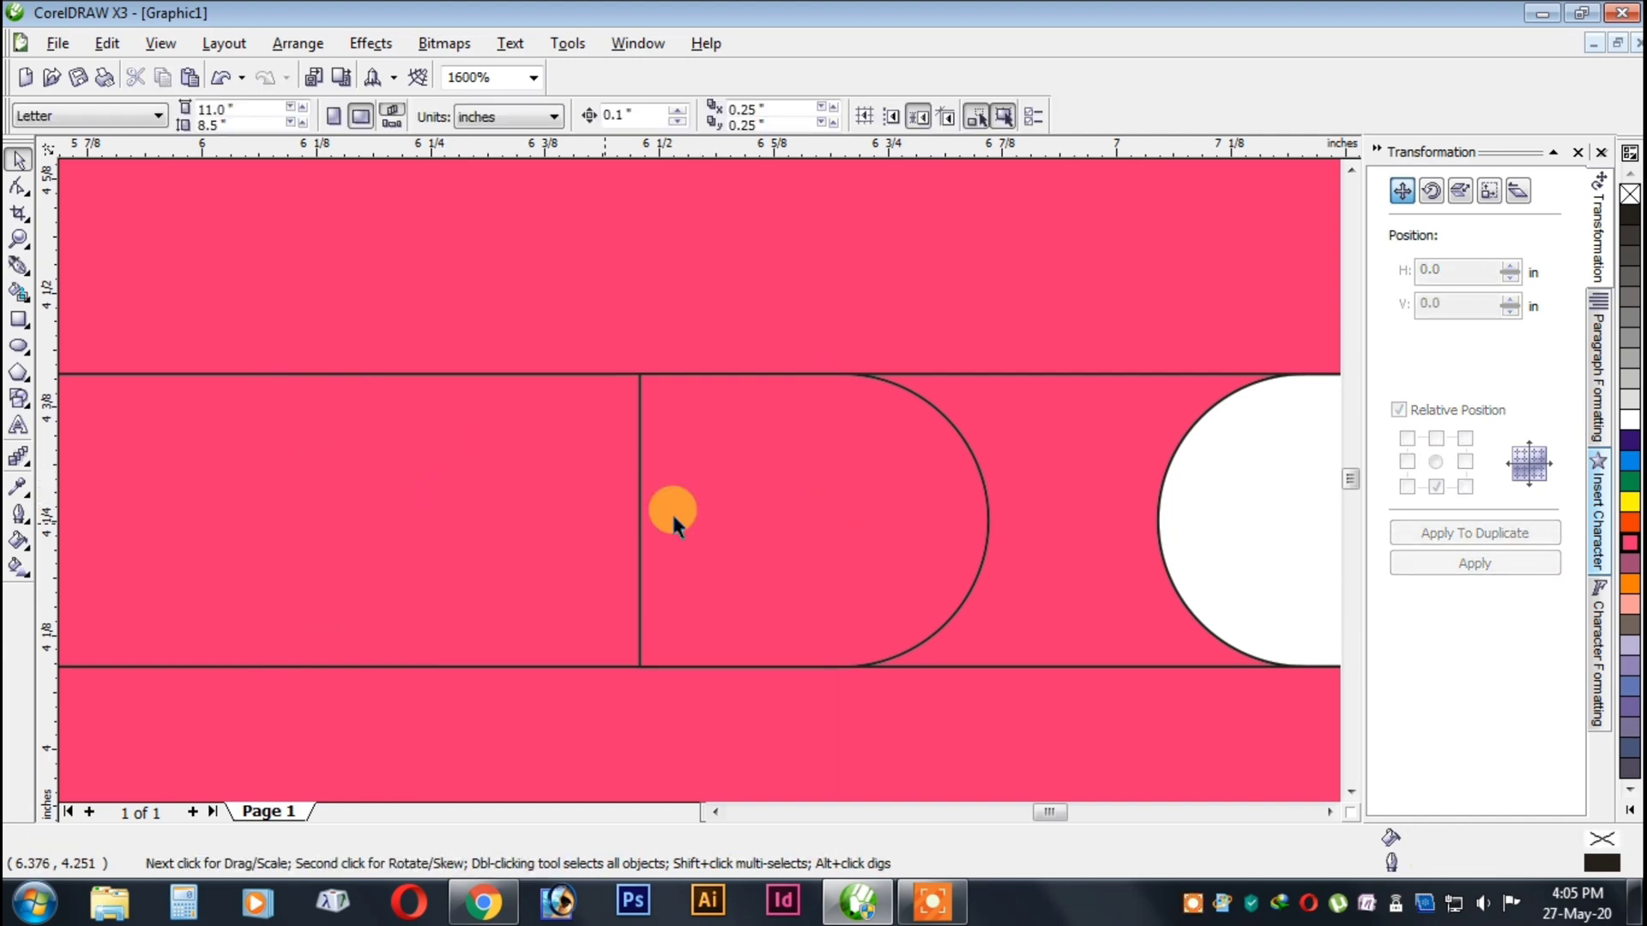
# Duplicate the sixth row's half-capsule to its left, rotate the copy 180° and shift it right to overlap the original.
pyautogui.click(671, 511)
pyautogui.click(1406, 461)
pyautogui.click(1458, 533)
pyautogui.click(483, 115)
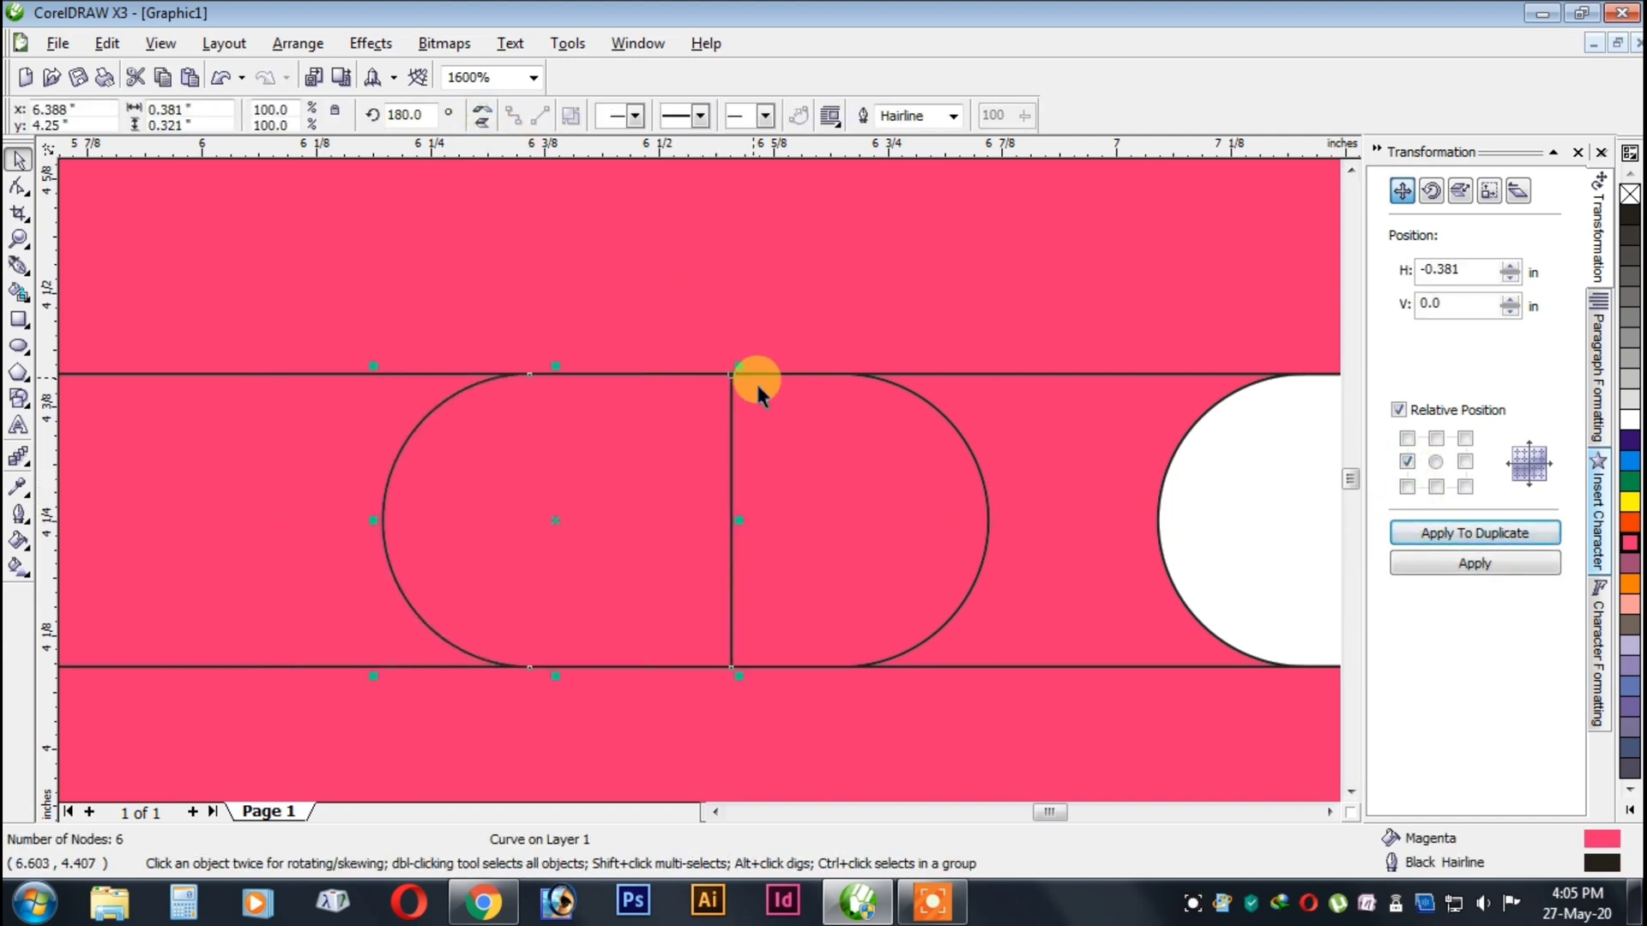
pyautogui.scroll(-2, 698, 474)
pyautogui.scroll(2, 708, 480)
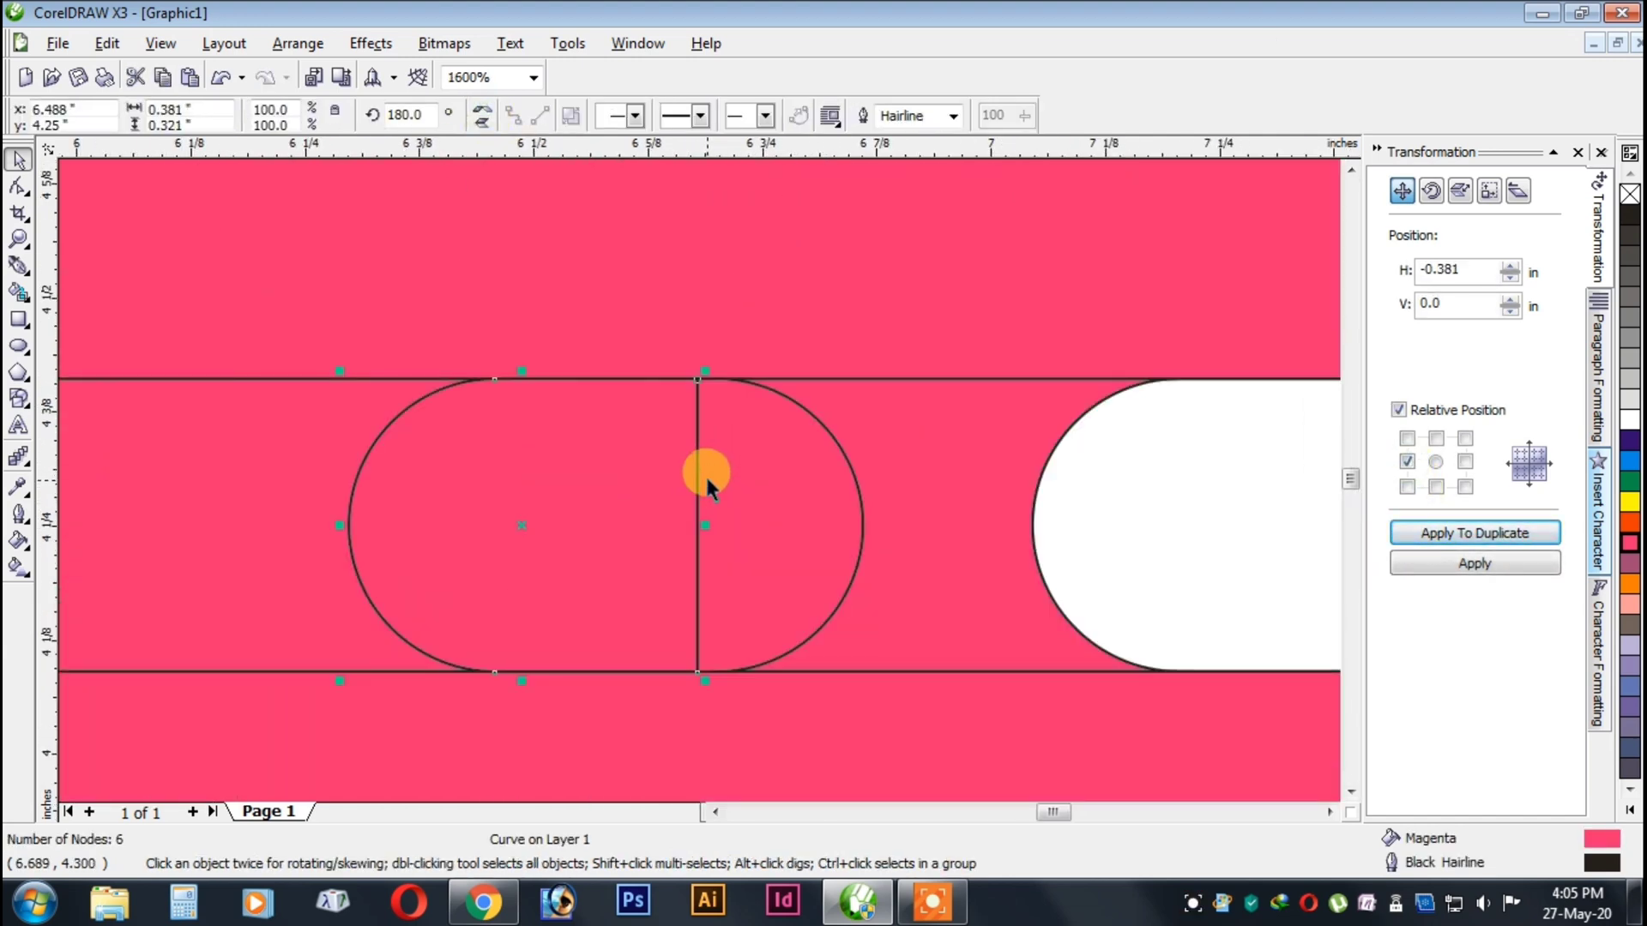
# Weld the sixth row's two overlapping halves into one capsule about 0.56 in wide.
pyautogui.keyDown('shift'); pyautogui.click(760, 441); pyautogui.keyUp('shift')
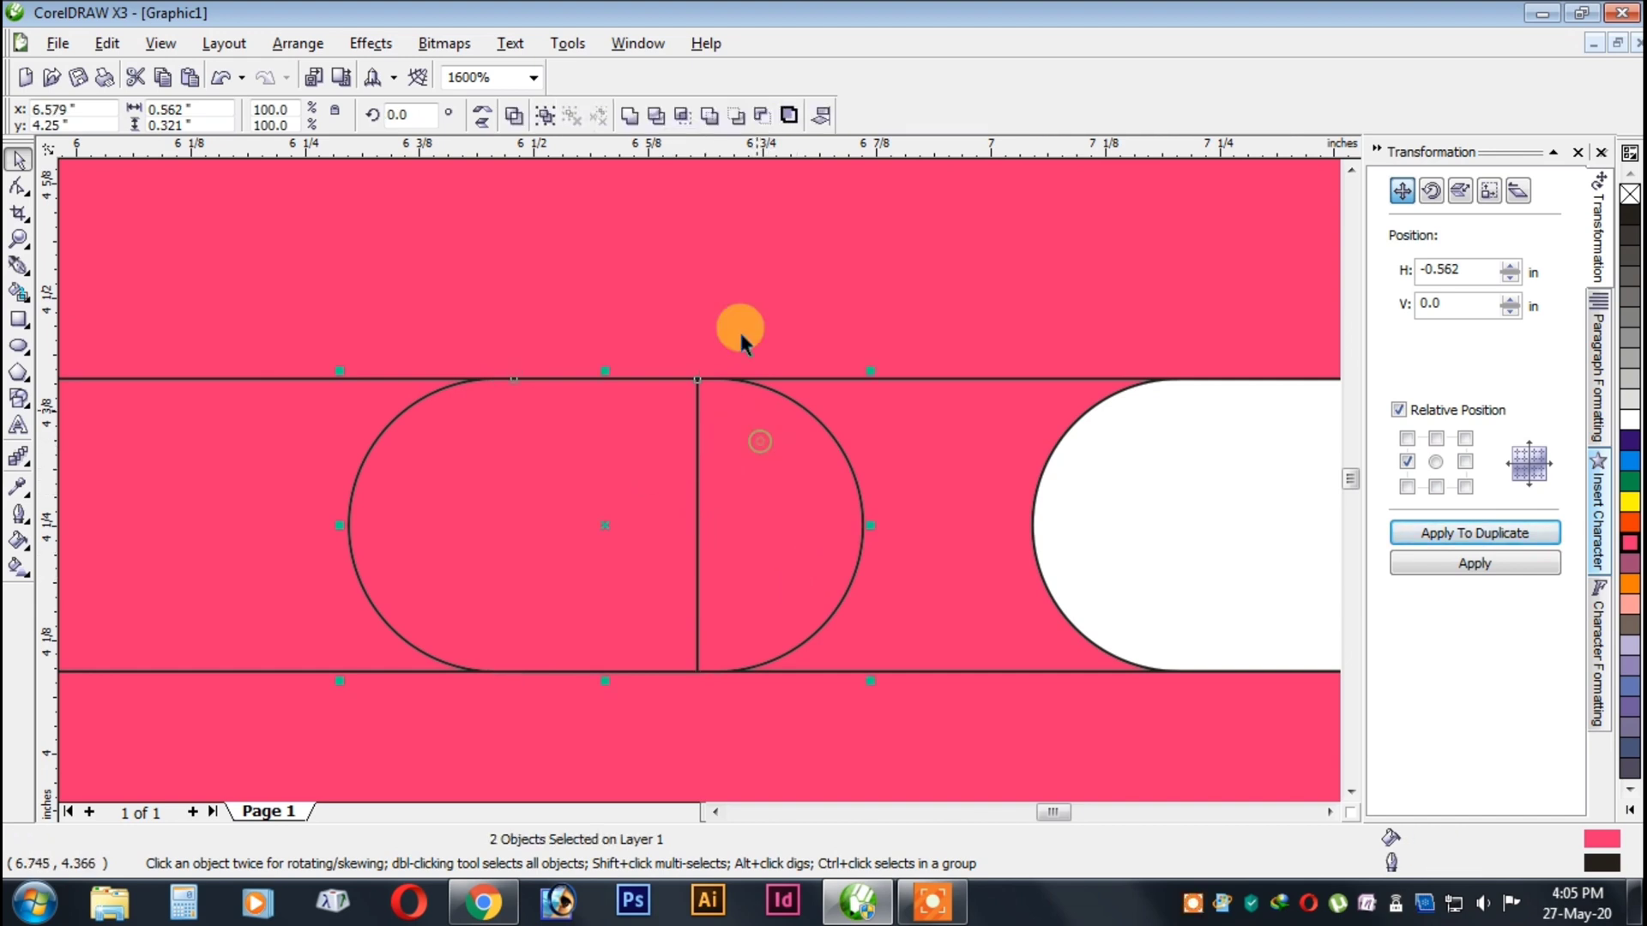
pyautogui.click(630, 116)
pyautogui.scroll(-4, 687, 468)
pyautogui.scroll(3, 786, 415)
pyautogui.scroll(-1, 701, 481)
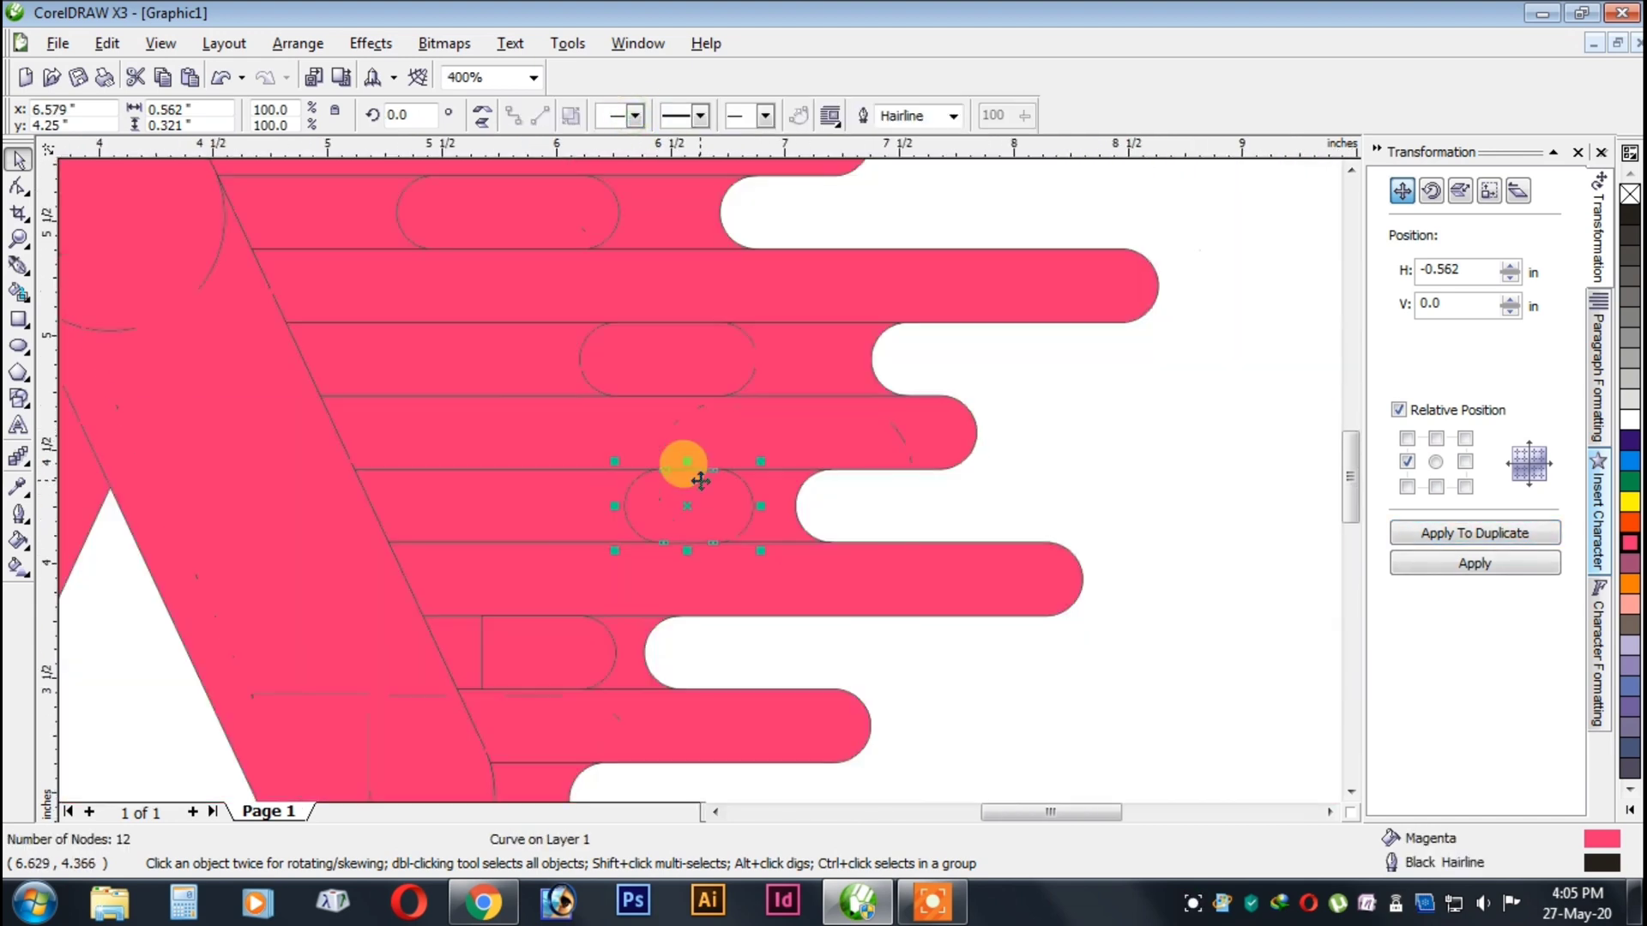
pyautogui.scroll(-2, 701, 481)
pyautogui.scroll(2, 696, 475)
pyautogui.click(1158, 533)
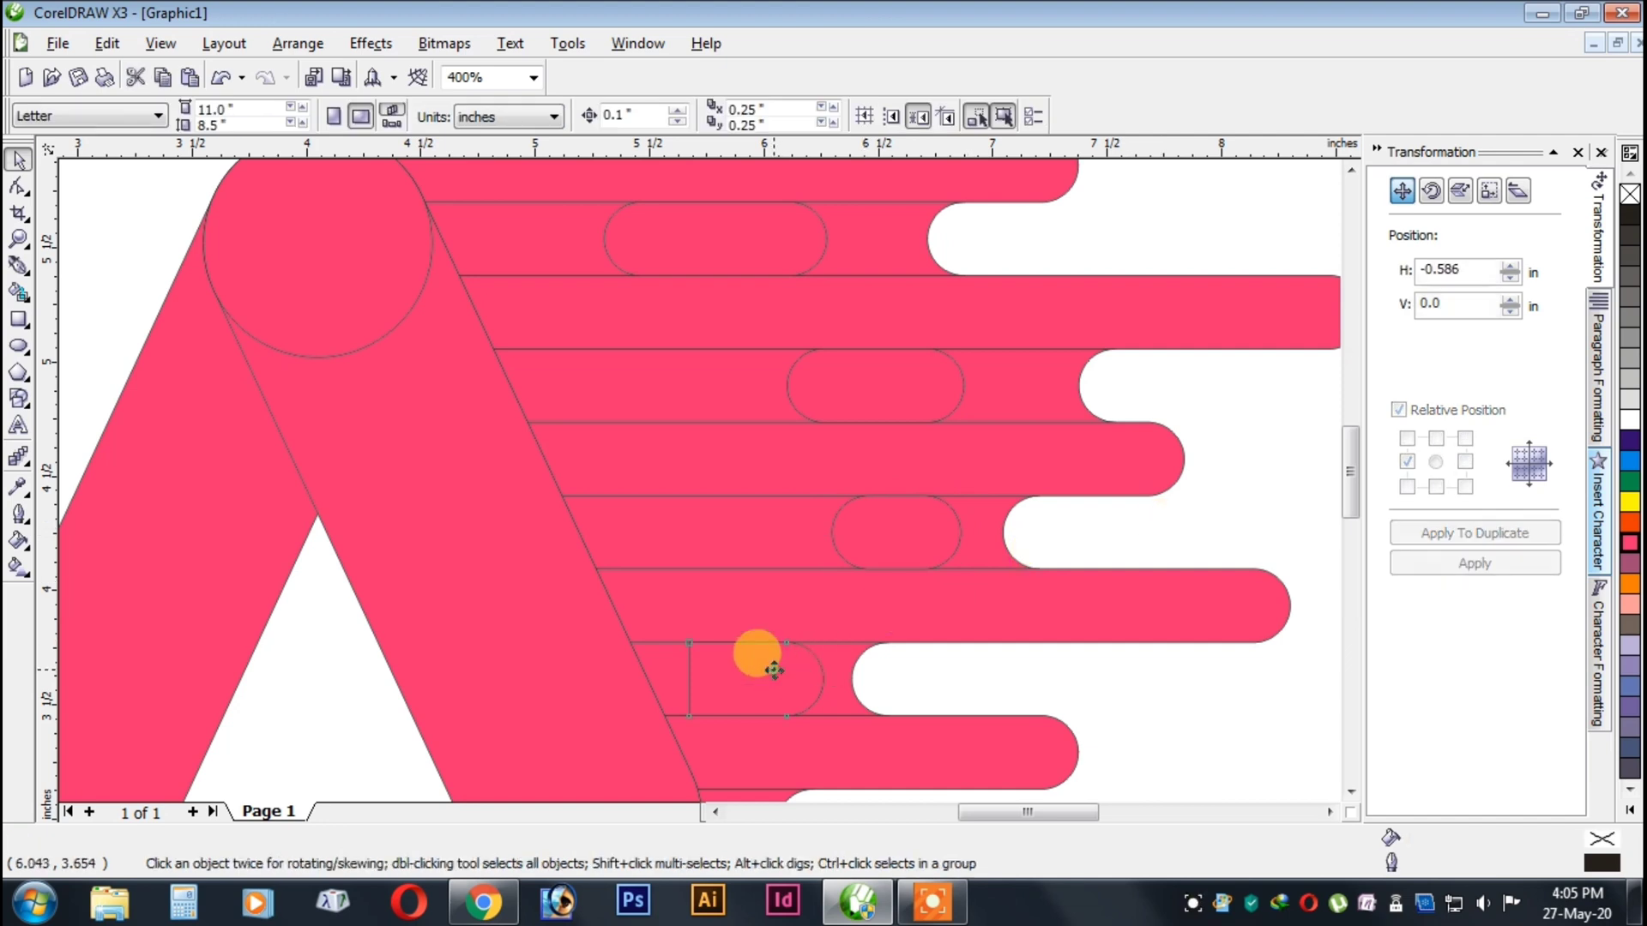
# Shorten the eighth row's half-capsule to about 0.28 in by subtracting a rectangle from its square end with Back Minus Front.
pyautogui.click(774, 671)
pyautogui.scroll(-2, 681, 466)
pyautogui.scroll(3, 726, 463)
pyautogui.click(19, 319)
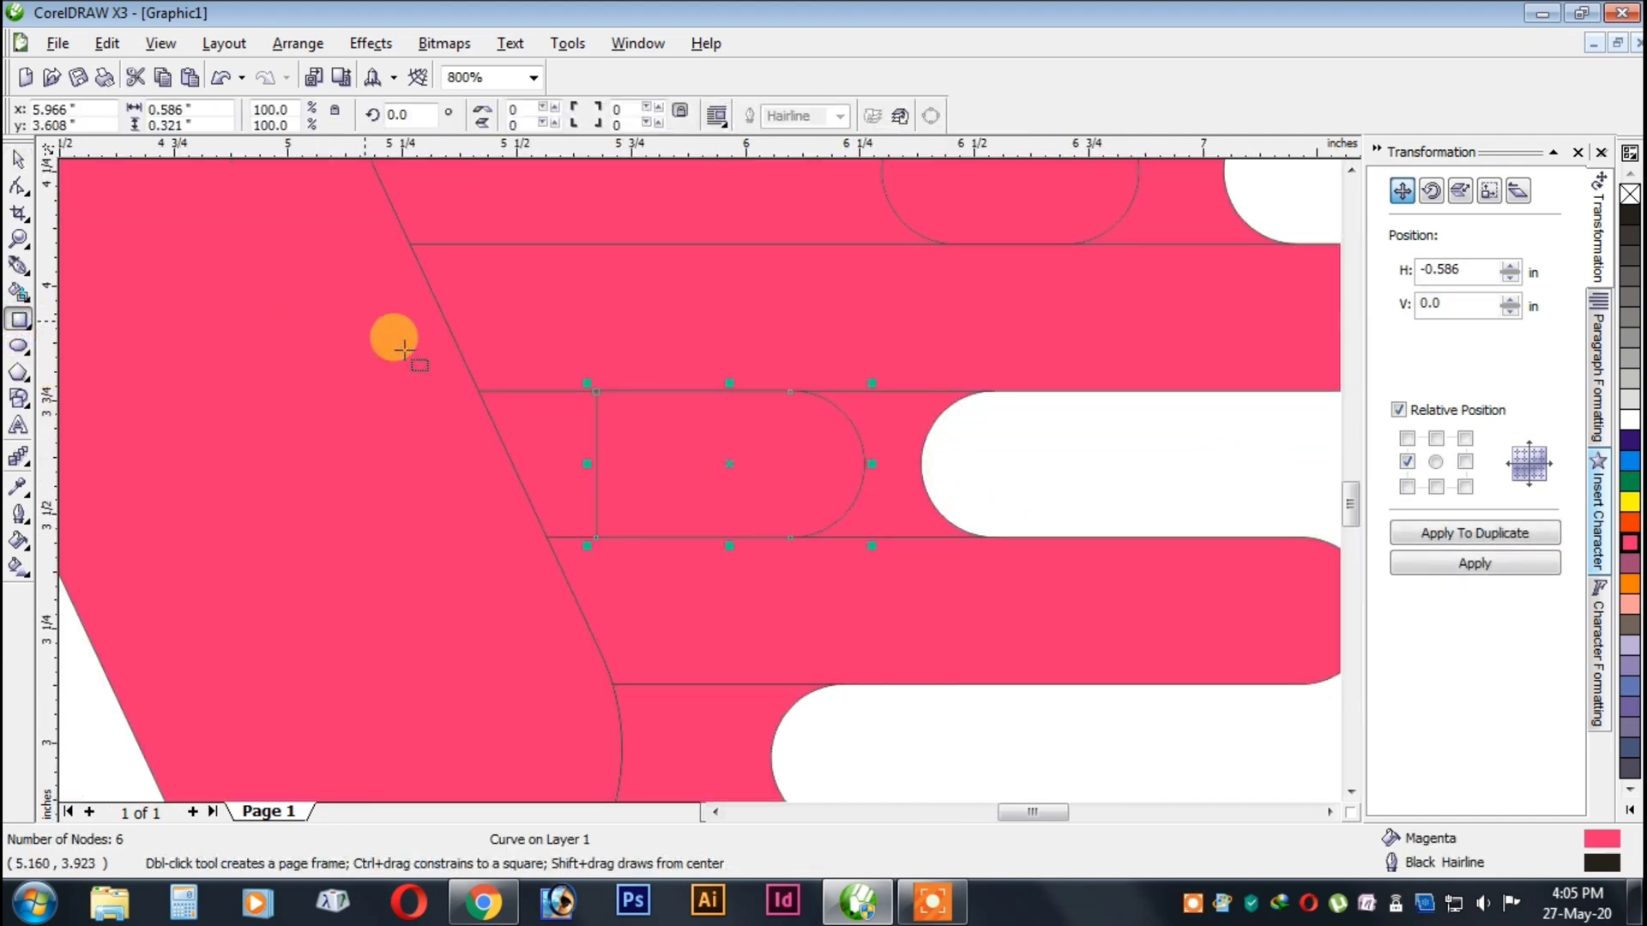
pyautogui.moveTo(369, 321); pyautogui.dragTo(738, 613)
pyautogui.click(19, 159)
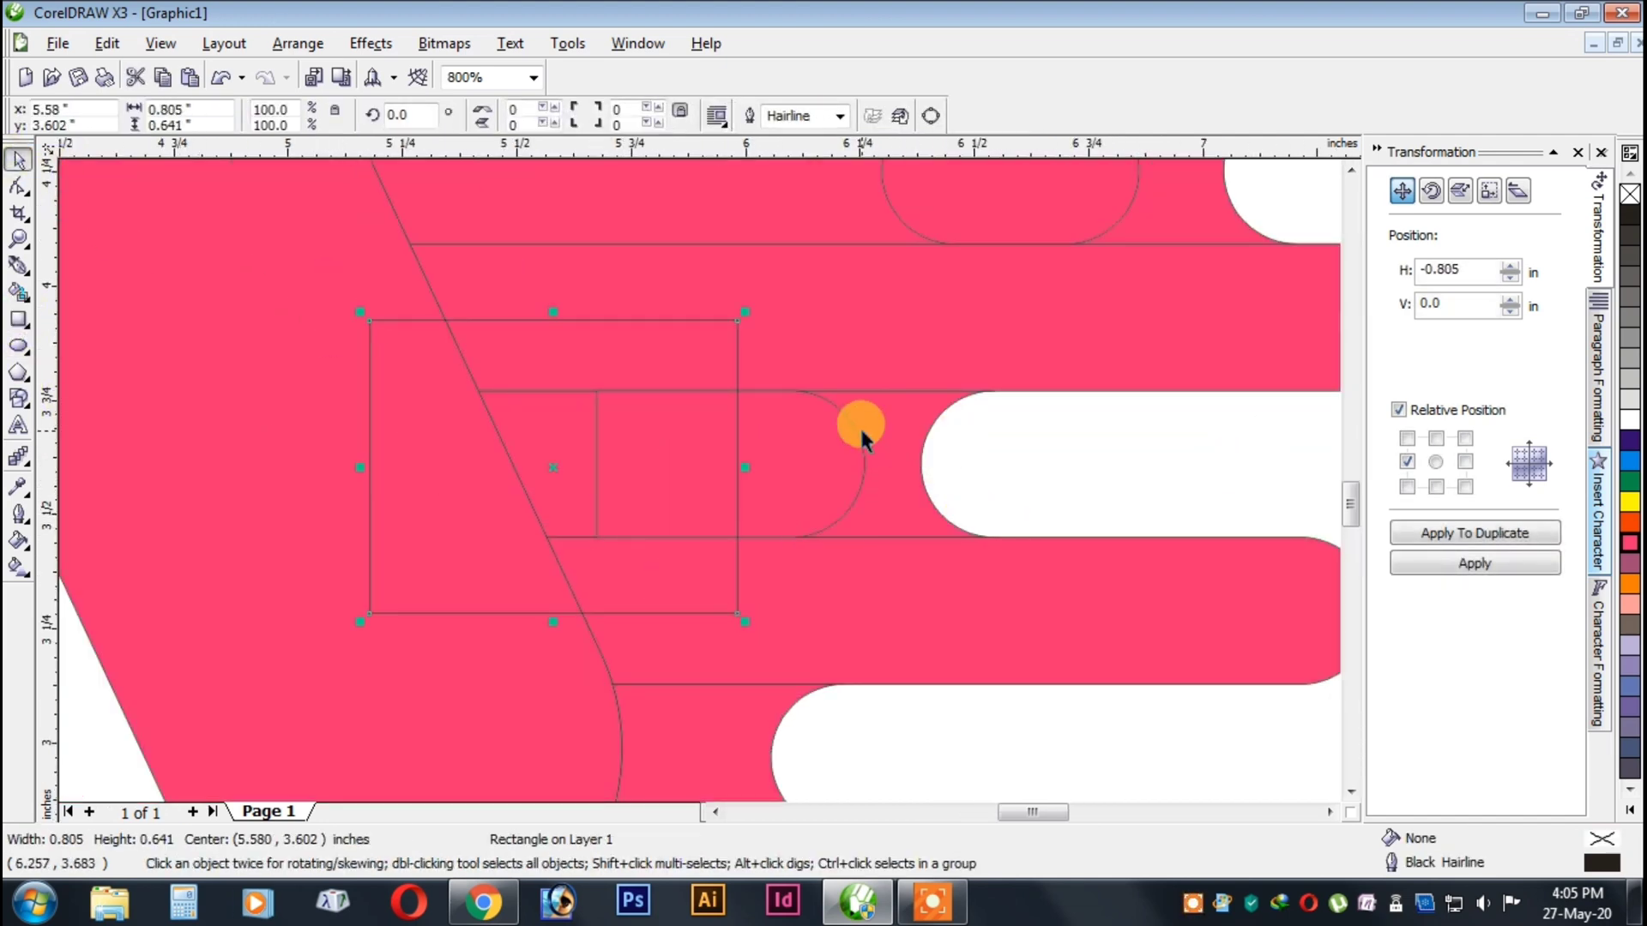
pyautogui.keyDown('shift'); pyautogui.click(859, 426); pyautogui.keyUp('shift')
pyautogui.click(806, 115)
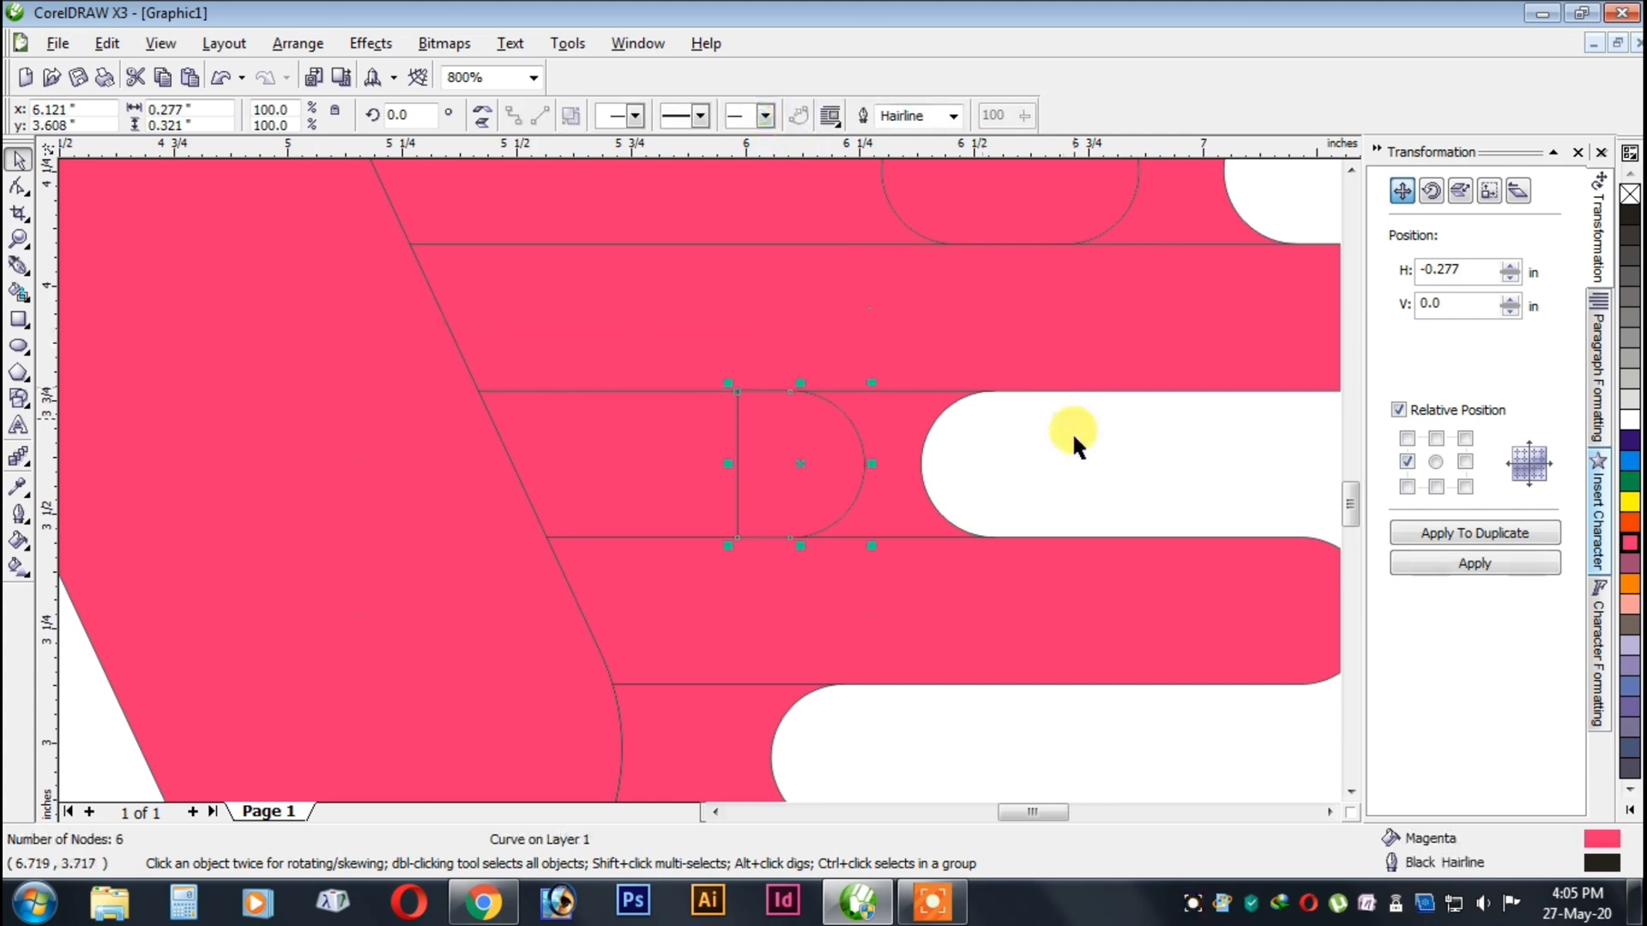
# Add a copy of the eighth row's half-capsule rotated 180°, overlapping the original, and weld both into a capsule about 0.45 in wide.
pyautogui.click(1443, 540)
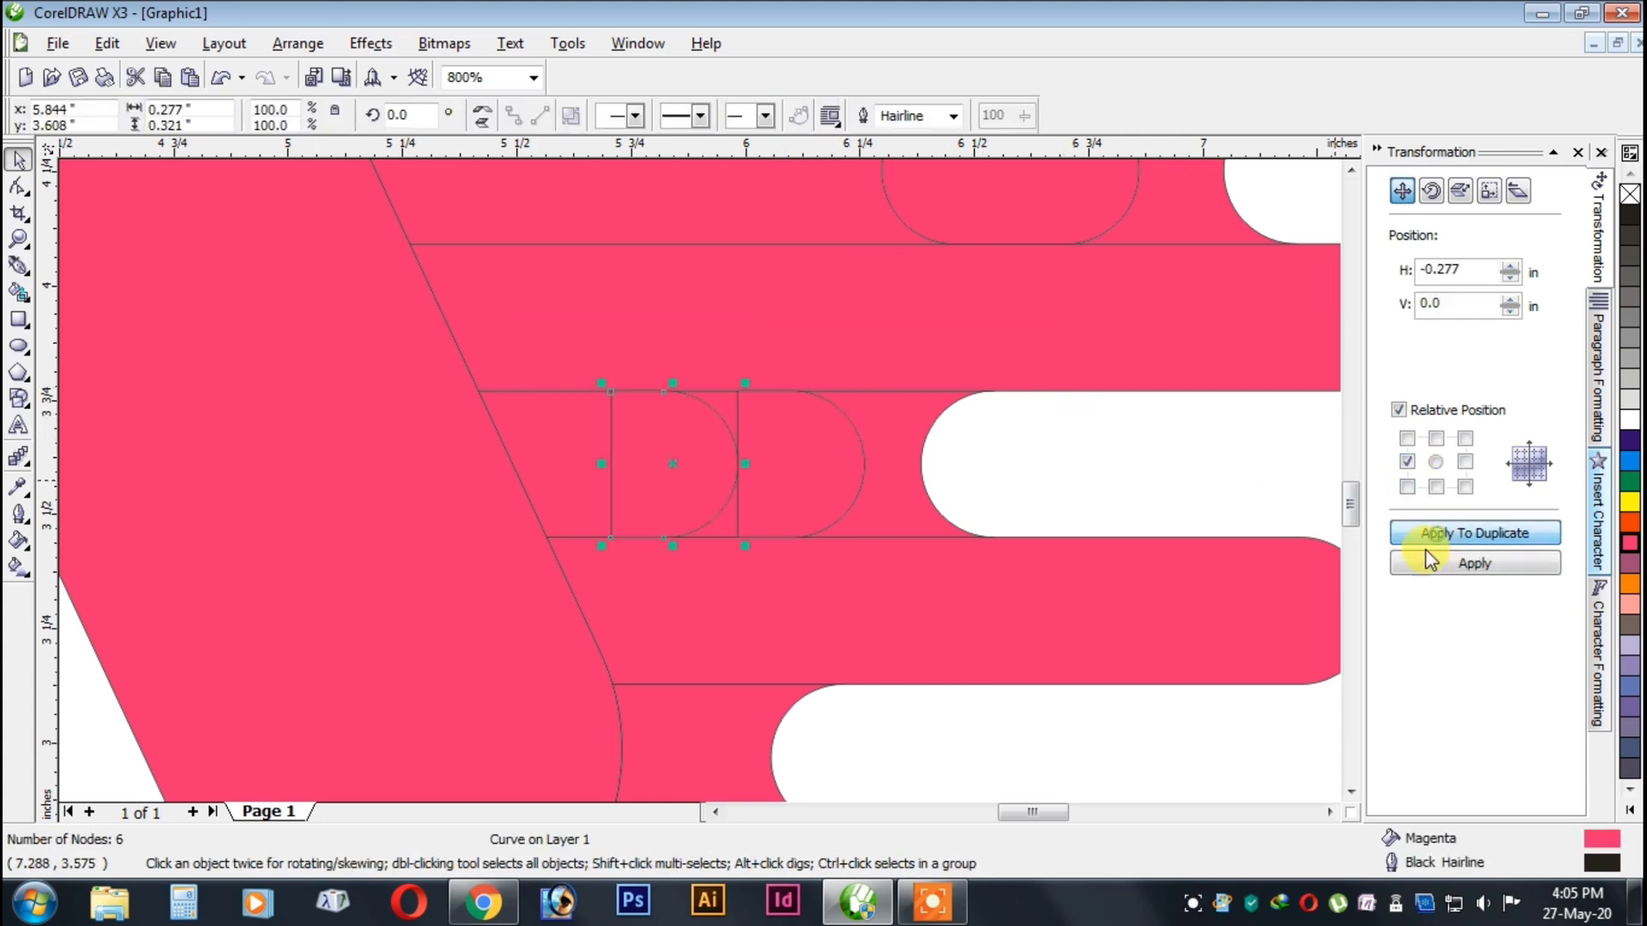
pyautogui.keyDown('shift'); pyautogui.click(826, 445); pyautogui.keyUp('shift')
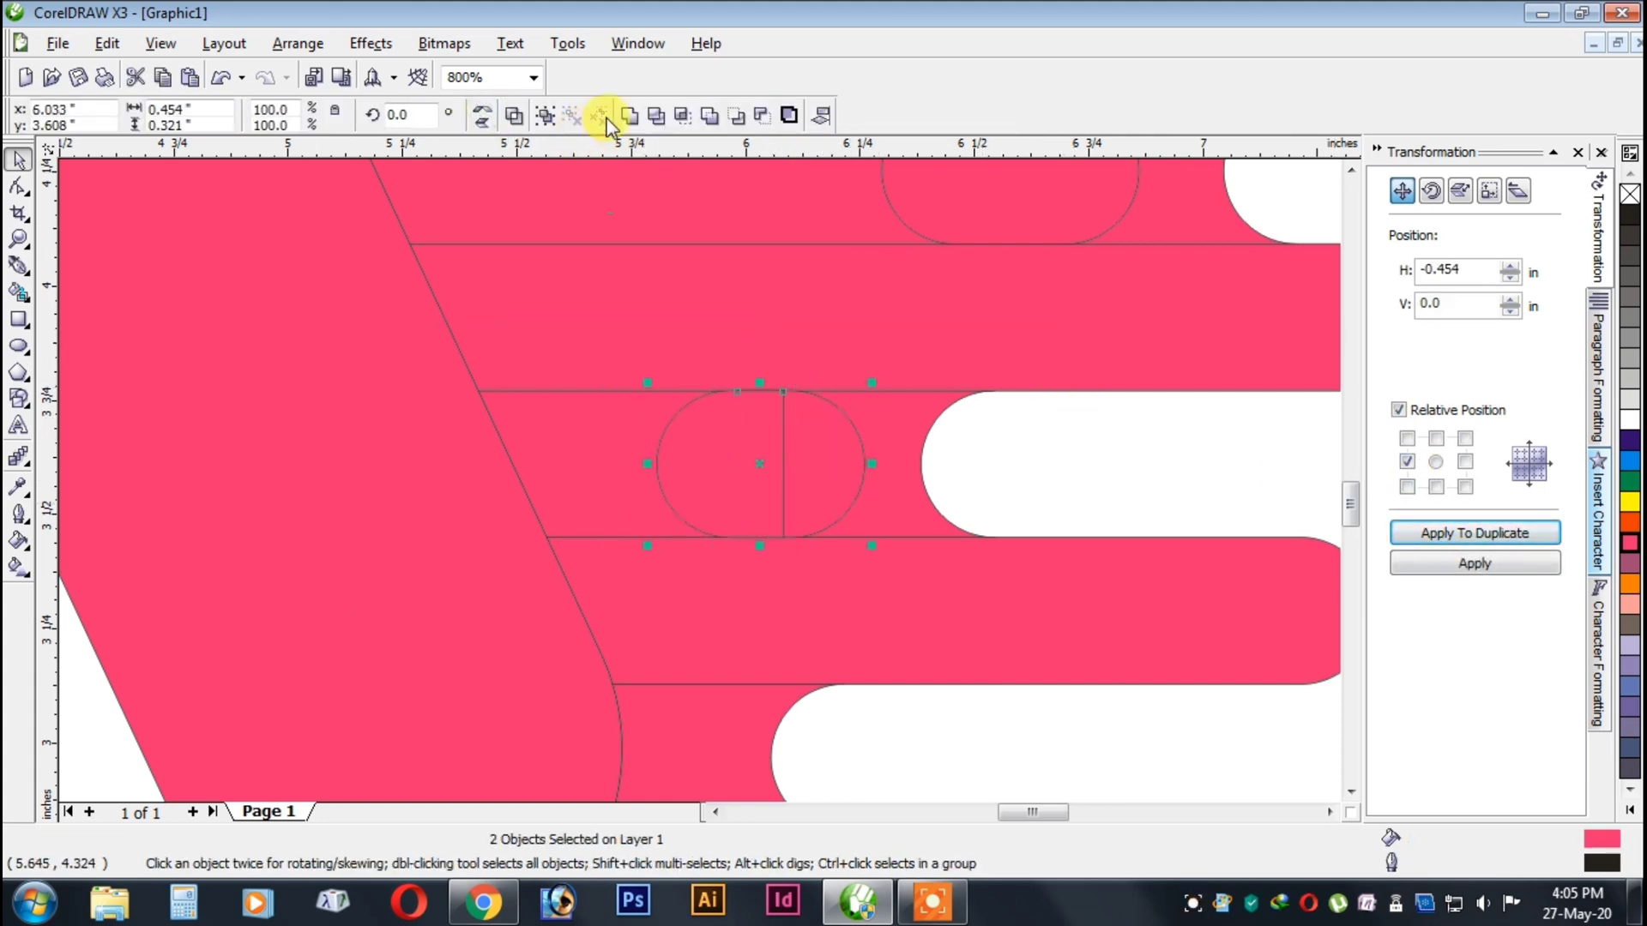
pyautogui.click(636, 118)
pyautogui.scroll(-2, 937, 333)
pyautogui.click(866, 512)
pyautogui.scroll(-2, 697, 475)
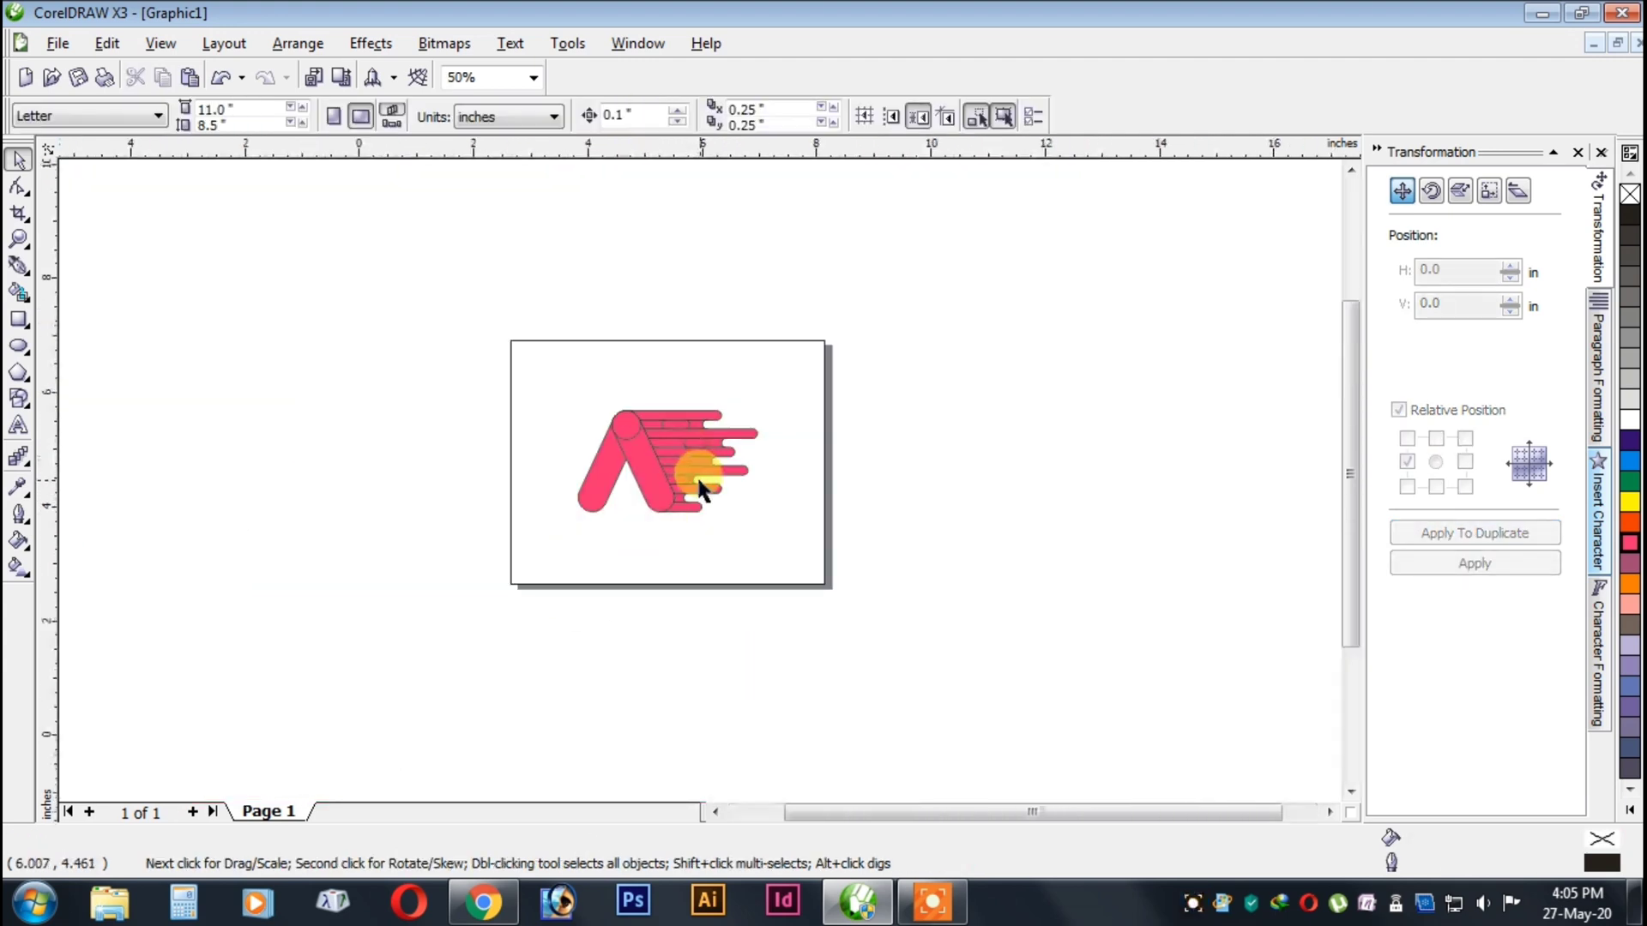
# Weld all eleven bars trailing from the A's right leg into one shape, leaving the small capsules out.
pyautogui.scroll(2, 734, 352)
pyautogui.click(800, 326)
pyautogui.keyDown('shift'); pyautogui.click(752, 359); pyautogui.keyUp('shift')
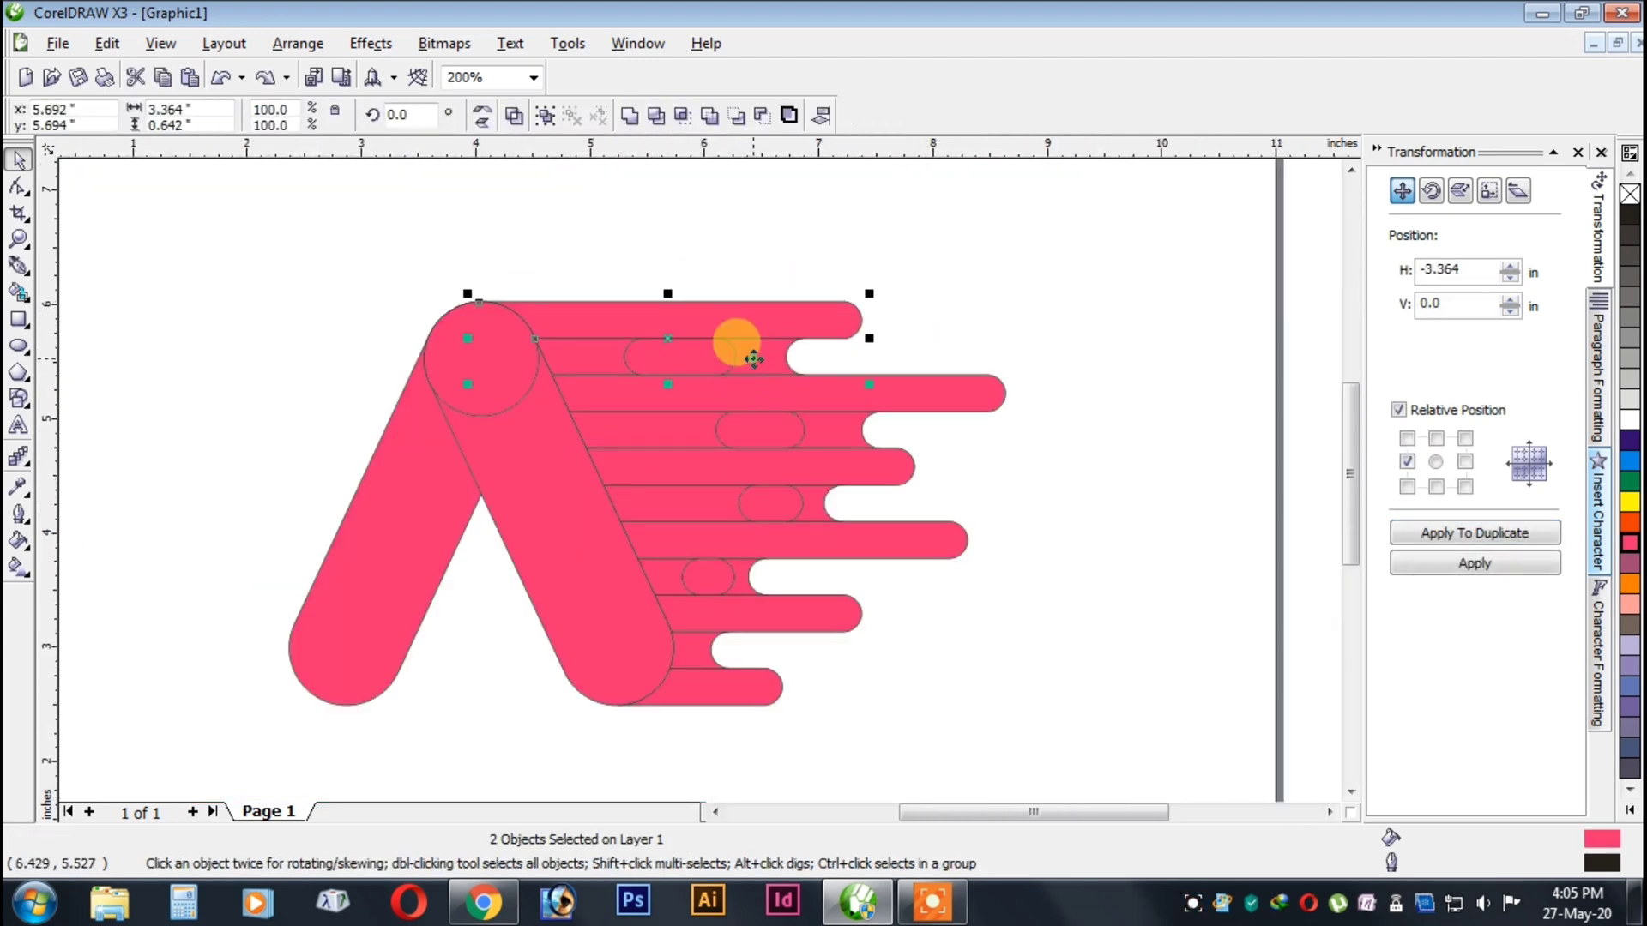
pyautogui.keyDown('shift'); pyautogui.click(798, 395); pyautogui.keyUp('shift')
pyautogui.keyDown('shift'); pyautogui.click(848, 425); pyautogui.keyUp('shift')
pyautogui.keyDown('shift'); pyautogui.click(819, 465); pyautogui.keyUp('shift')
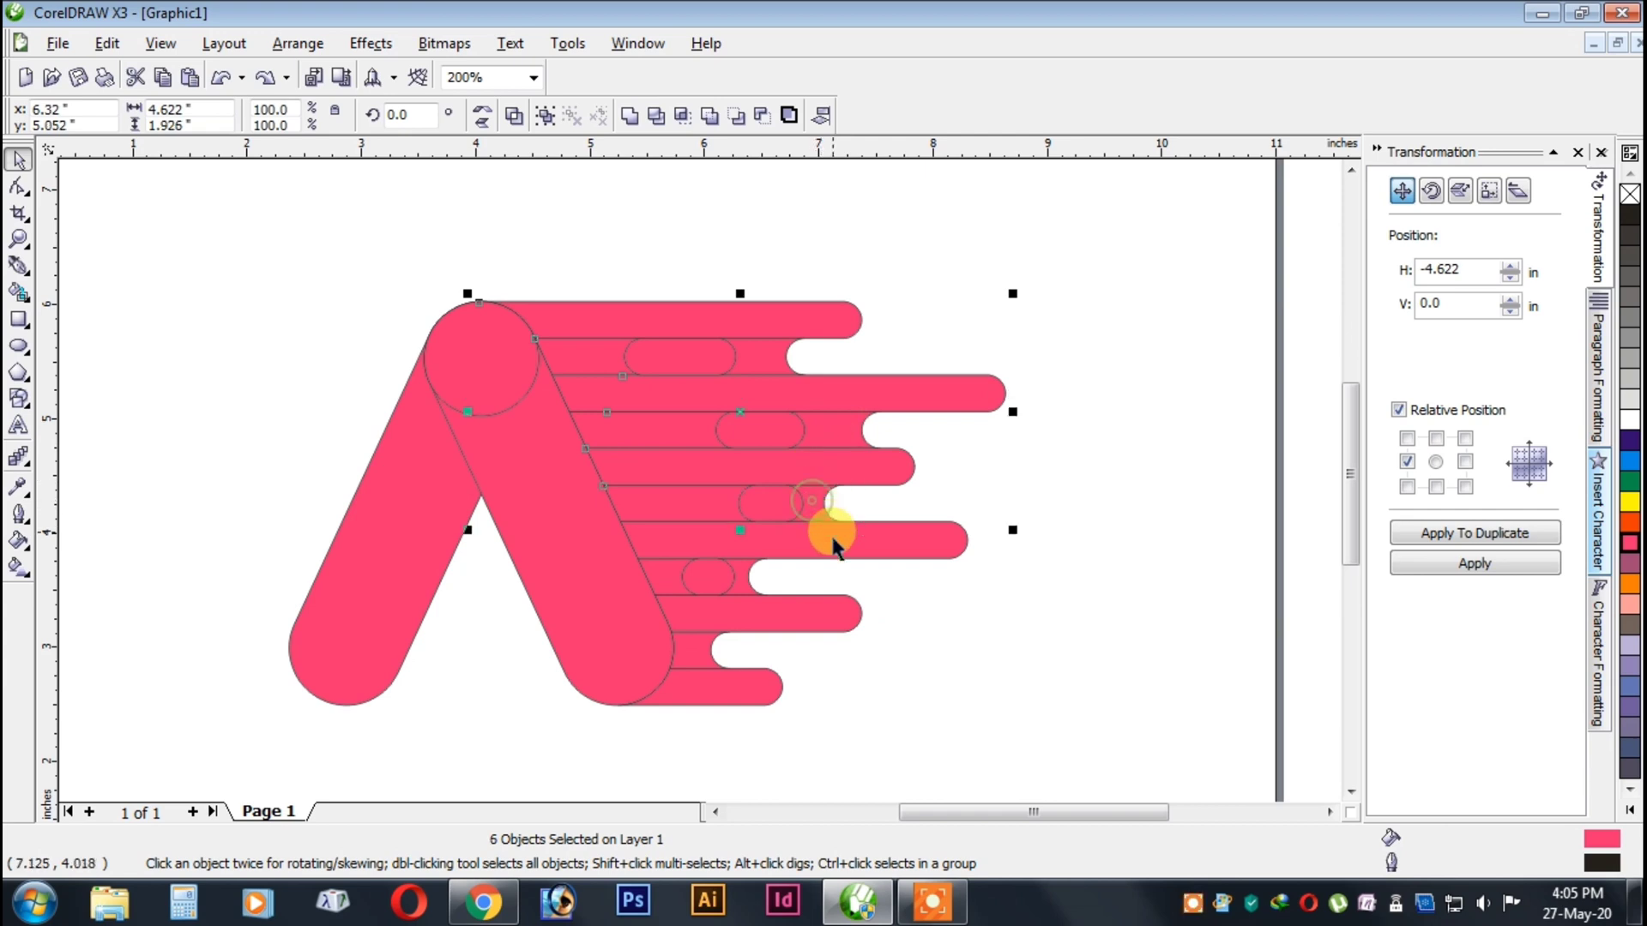
pyautogui.keyDown('shift'); pyautogui.click(715, 615); pyautogui.keyUp('shift')
pyautogui.keyDown('shift'); pyautogui.click(712, 652); pyautogui.keyUp('shift')
pyautogui.keyDown('shift'); pyautogui.click(715, 688); pyautogui.keyUp('shift')
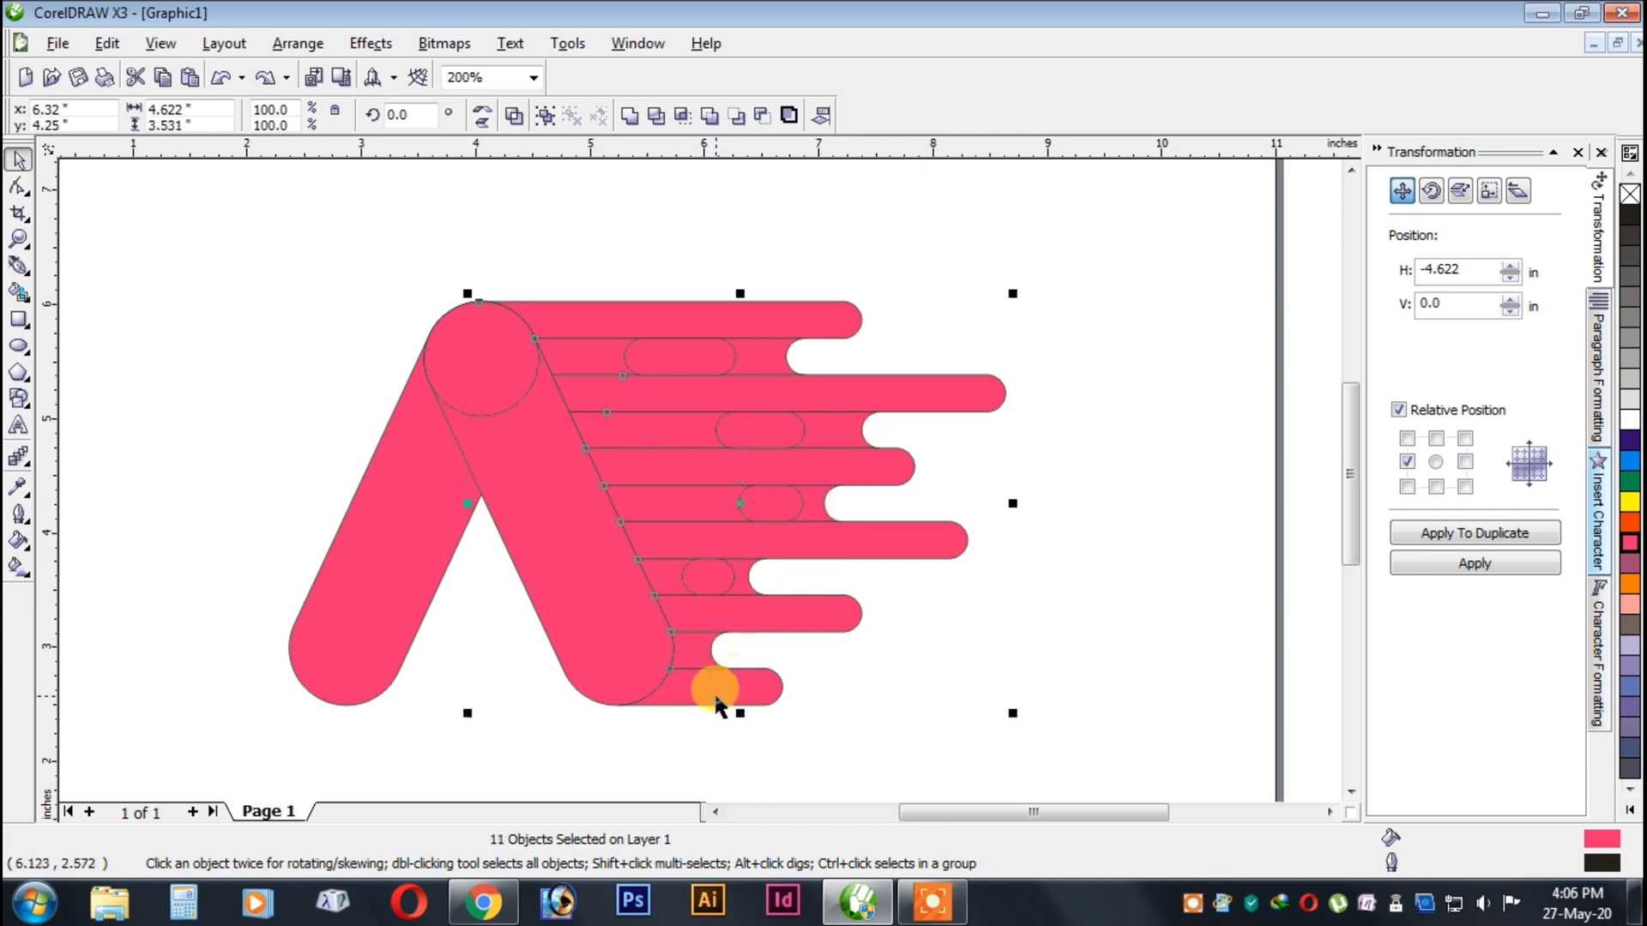
pyautogui.click(630, 120)
pyautogui.click(1154, 486)
# Cut the four small capsules out of the welded bars with Back Minus Front.
pyautogui.scroll(-2, 698, 471)
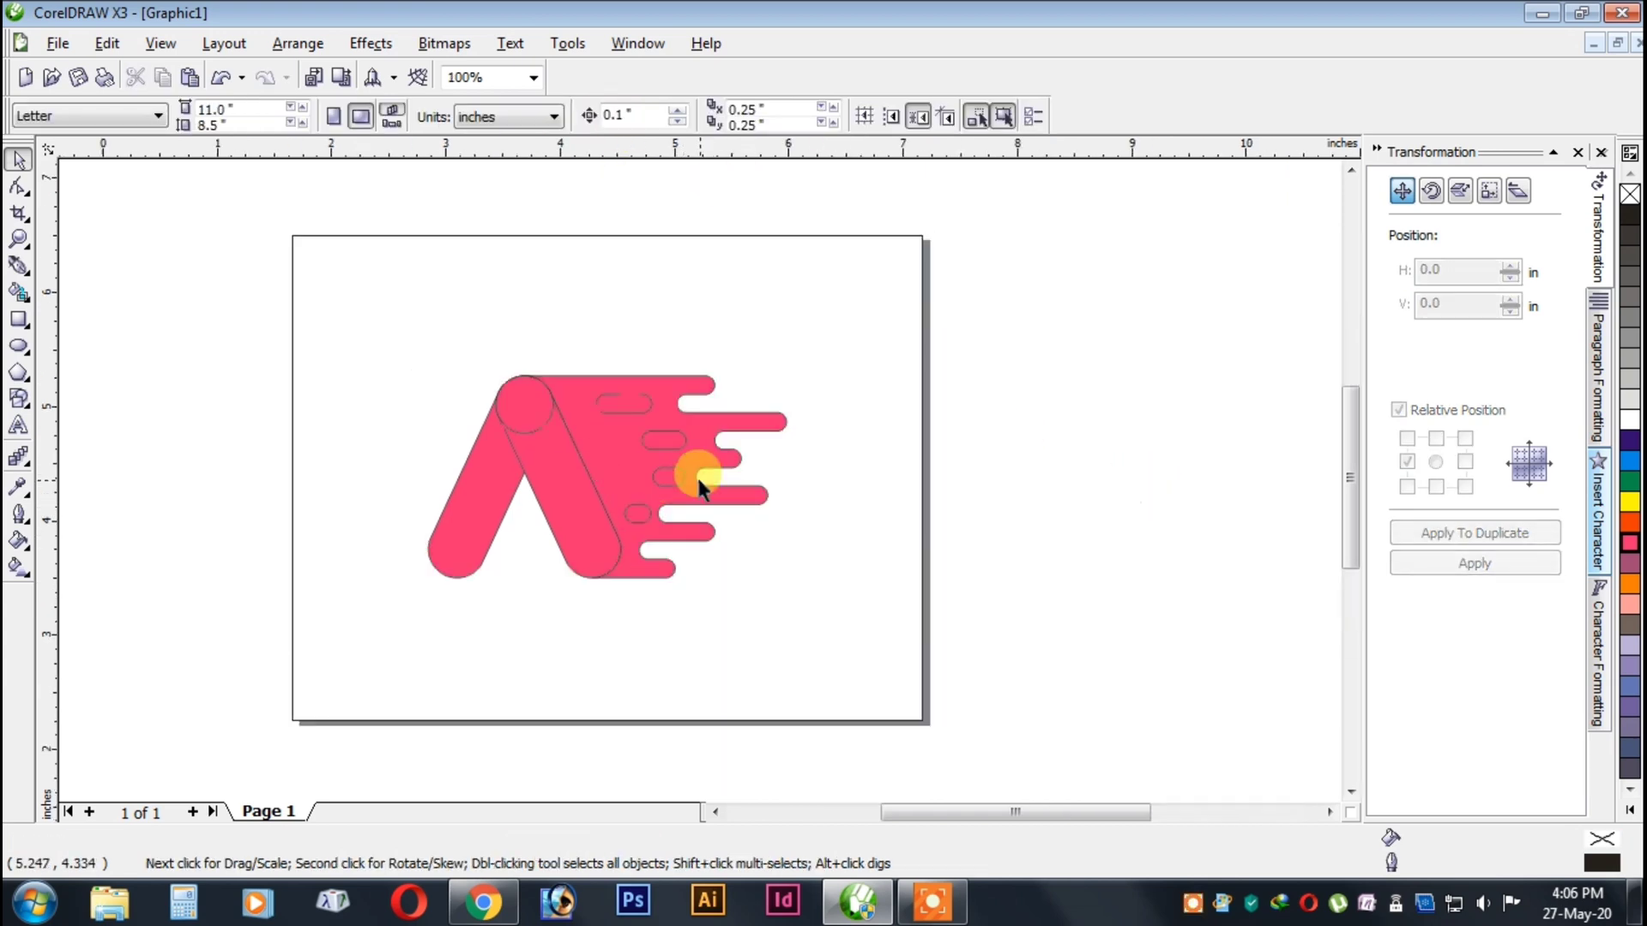
pyautogui.scroll(4, 698, 475)
pyautogui.scroll(-1, 700, 476)
pyautogui.click(698, 442)
pyautogui.keyDown('shift'); pyautogui.click(801, 514); pyautogui.keyUp('shift')
pyautogui.keyDown('shift'); pyautogui.click(791, 605); pyautogui.keyUp('shift')
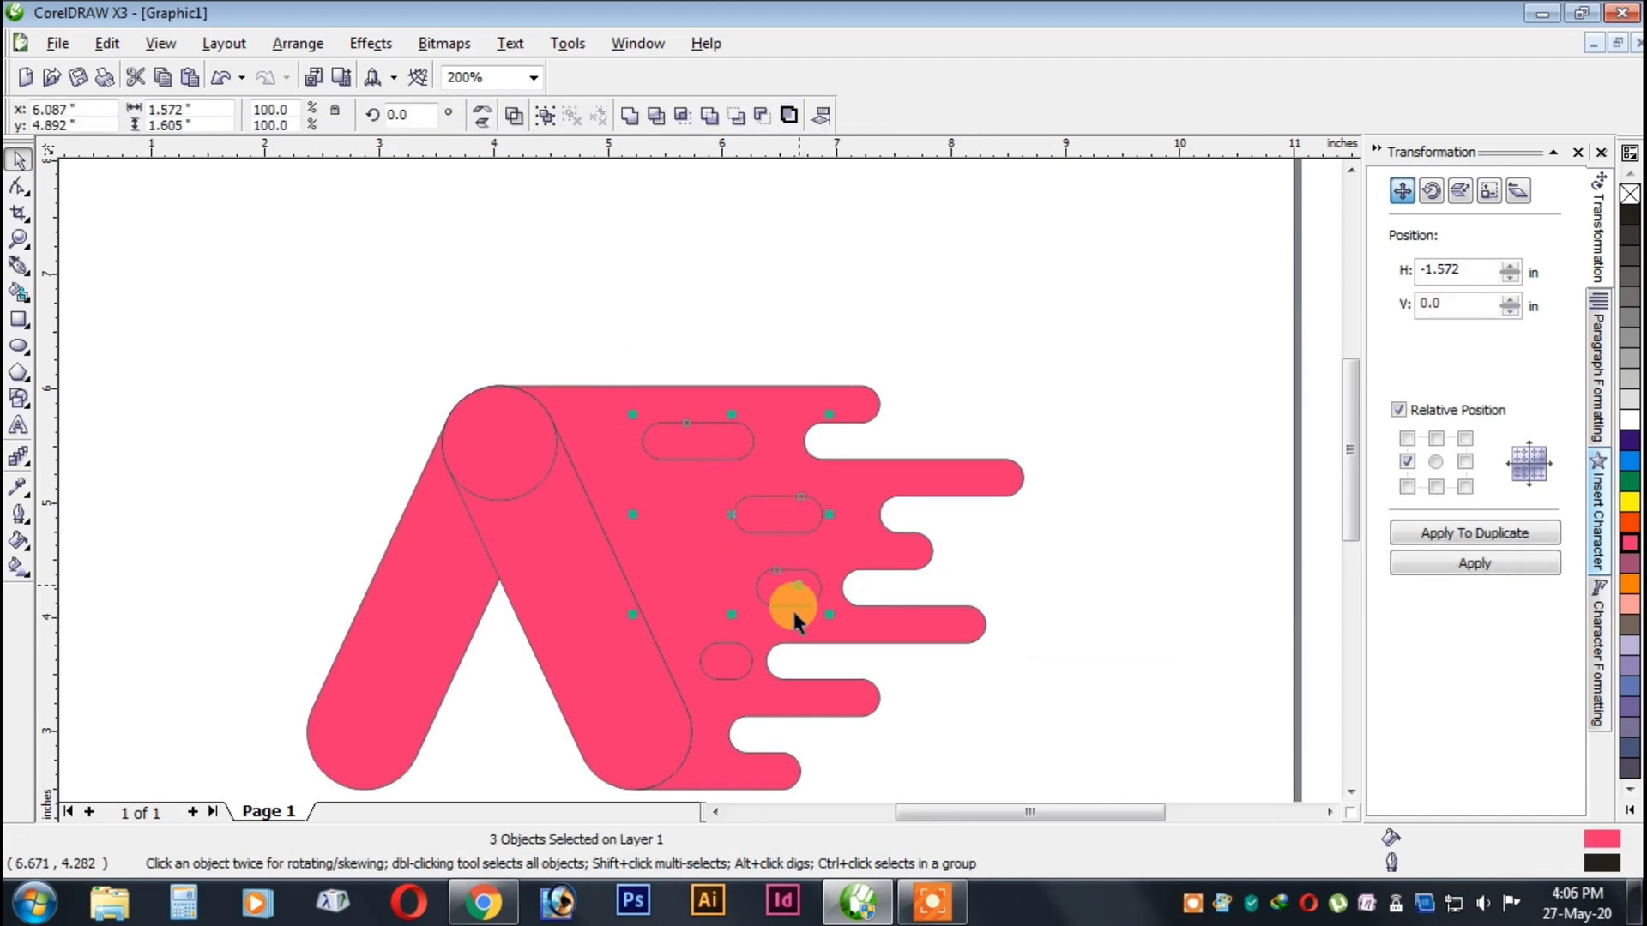
pyautogui.click(762, 115)
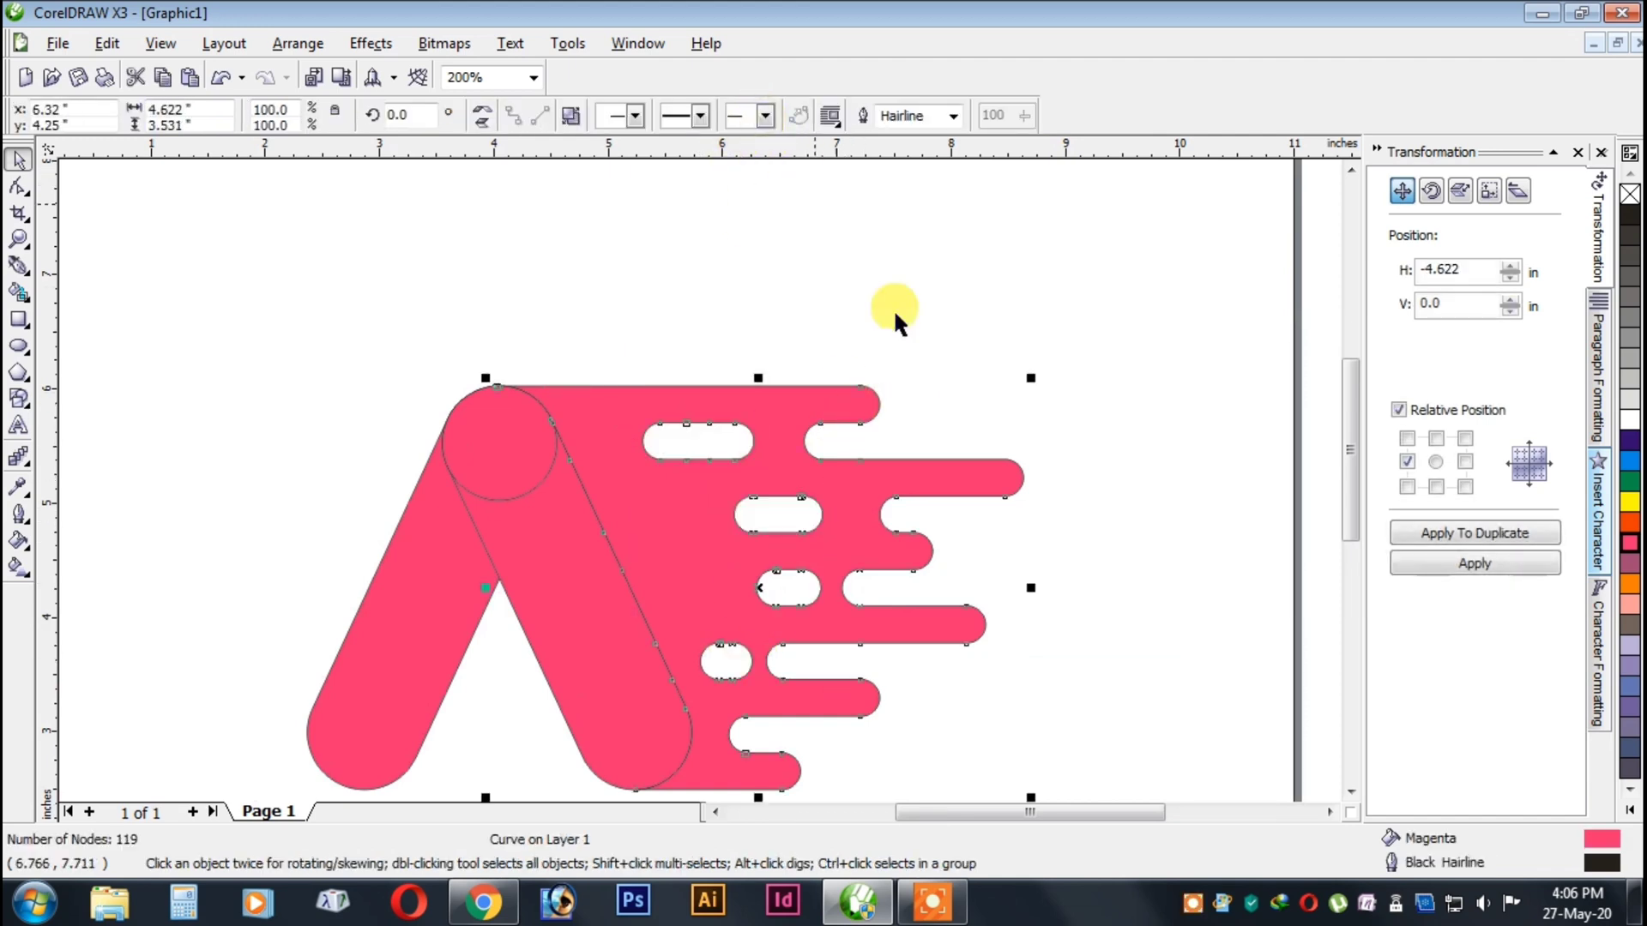
pyautogui.click(893, 312)
# Remove the outline from the welded bars shape.
pyautogui.scroll(-2, 691, 478)
pyautogui.scroll(2, 691, 478)
pyautogui.click(936, 379)
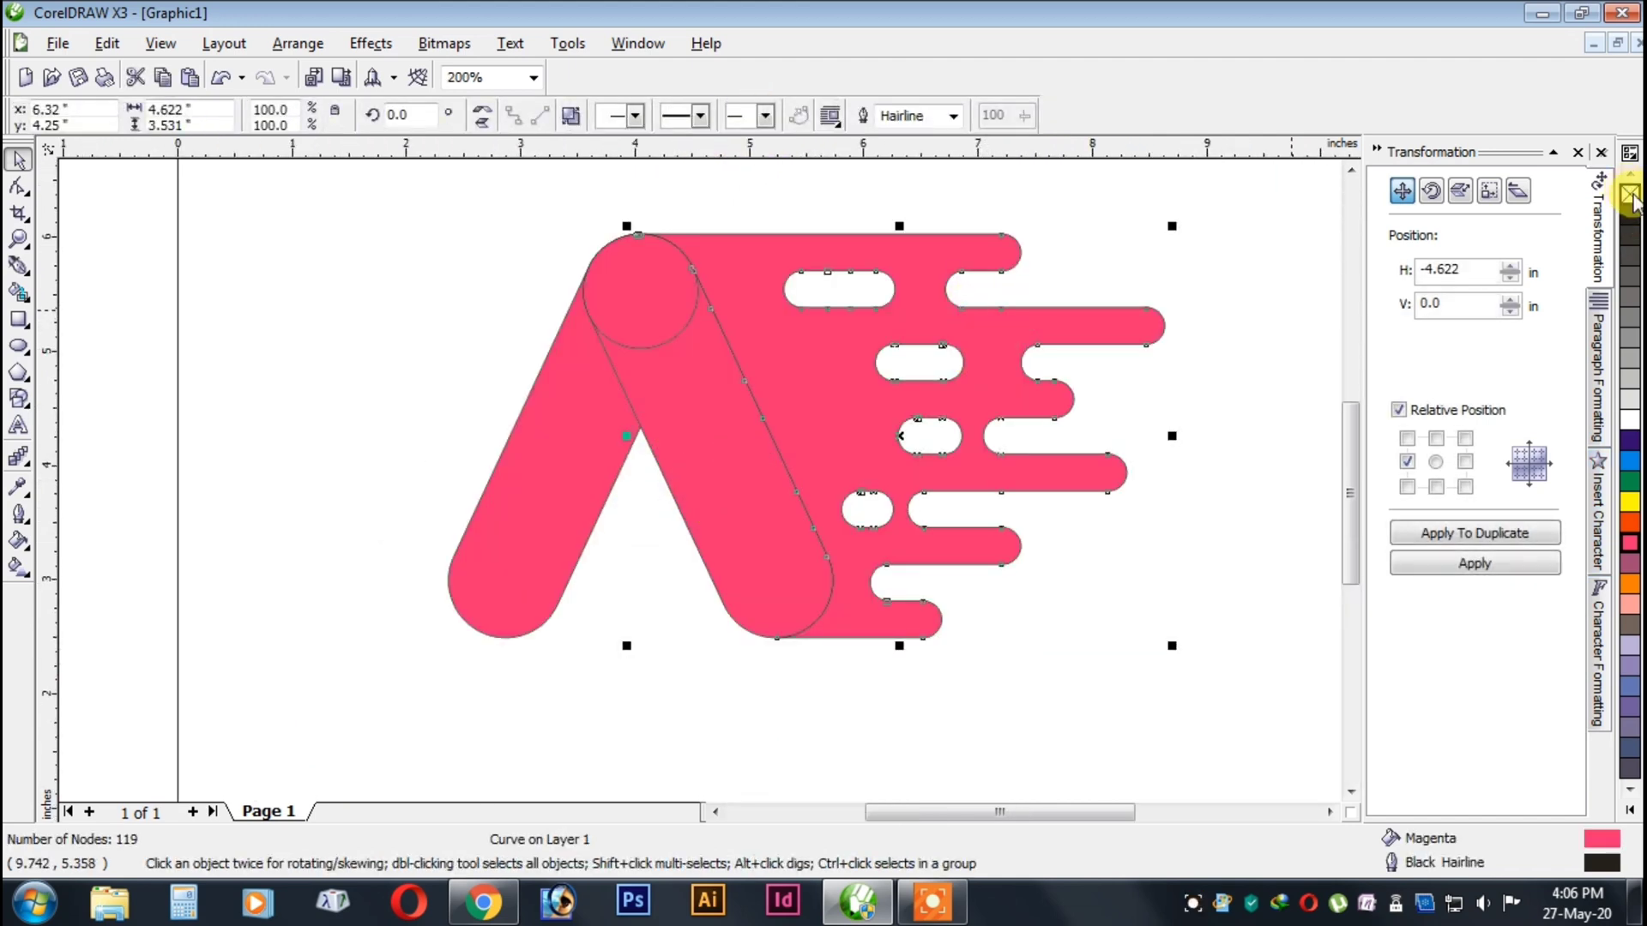
pyautogui.rightClick(1632, 195)
pyautogui.click(1251, 352)
pyautogui.scroll(-1, 743, 425)
pyautogui.scroll(1, 691, 476)
# Remove the separate circle at the apex of the A.
pyautogui.click(610, 338)
pyautogui.moveTo(617, 332)
pyautogui.mouseDown()
pyautogui.moveTo(517, 338)
pyautogui.moveTo(625, 341)
pyautogui.mouseUp()
pyautogui.rightClick(626, 341)
pyautogui.click(724, 514)
# Fill the A's right leg with CMYK 0, 60, 0, 0 and remove its outline.
pyautogui.click(680, 467)
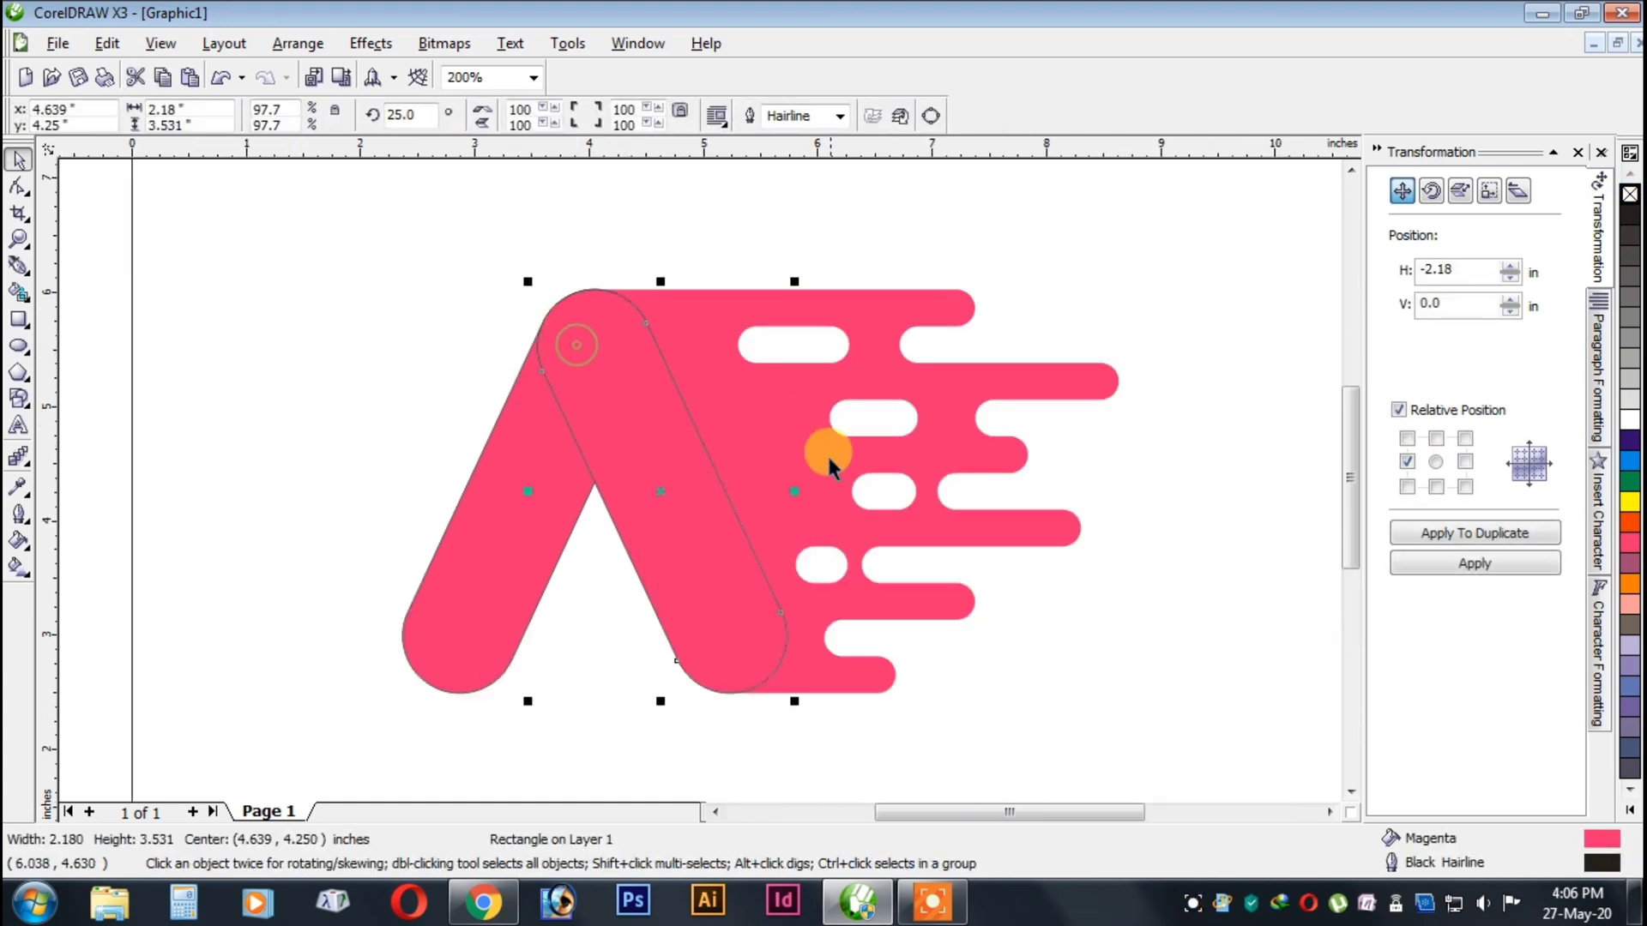
pyautogui.doubleClick(1594, 841)
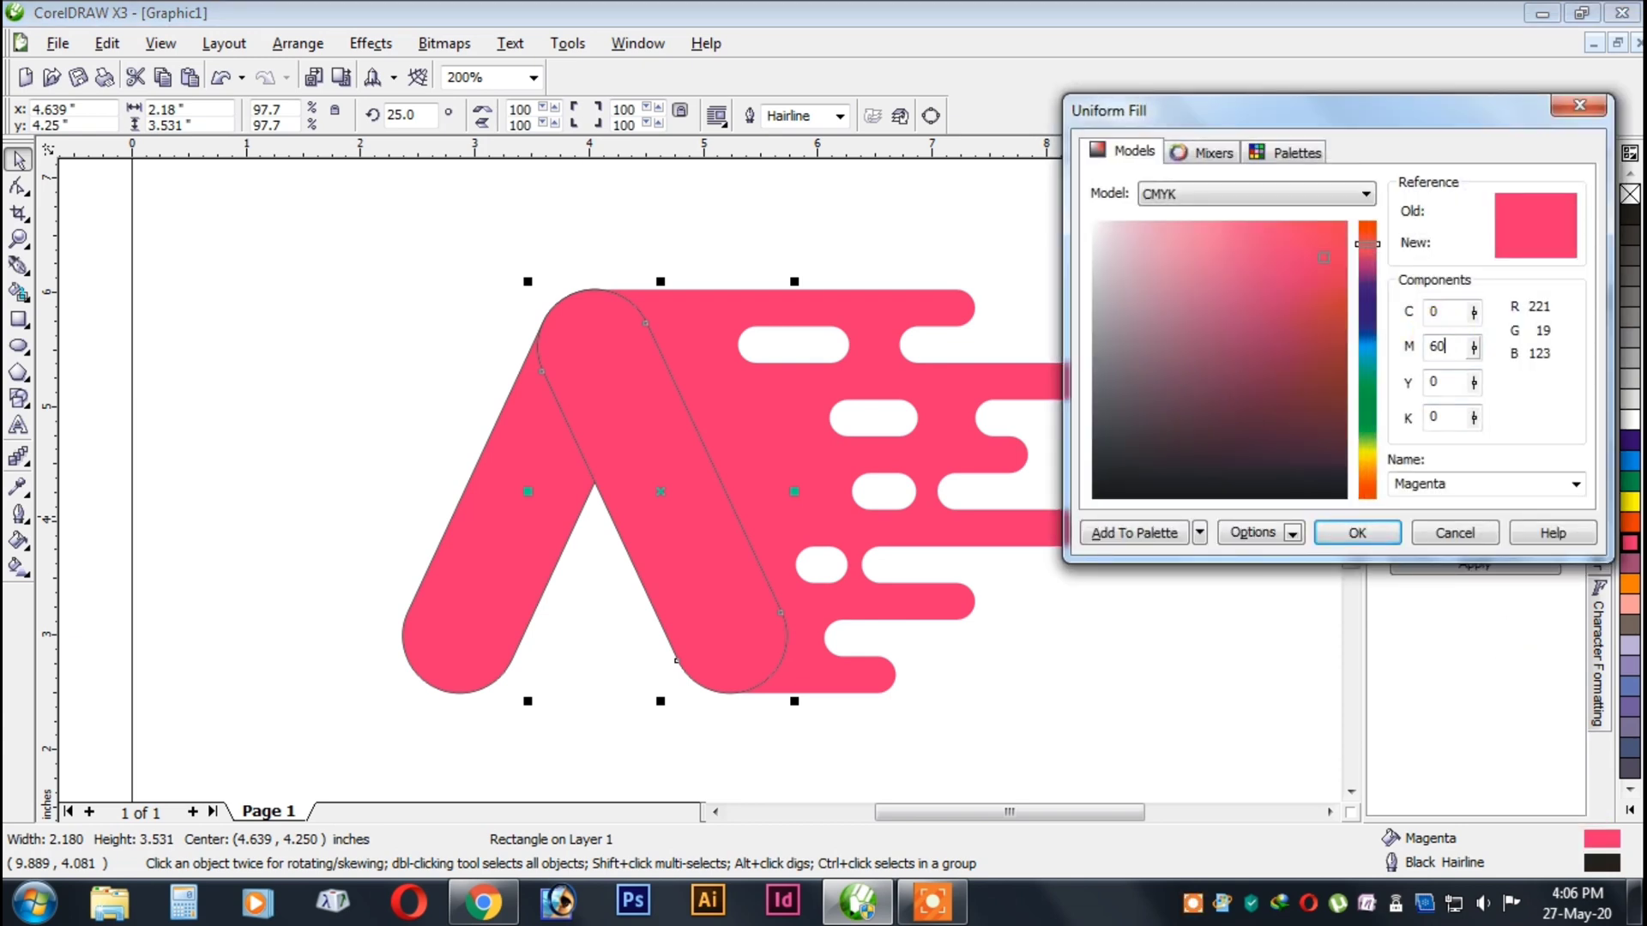
pyautogui.click(1357, 533)
pyautogui.rightClick(1629, 194)
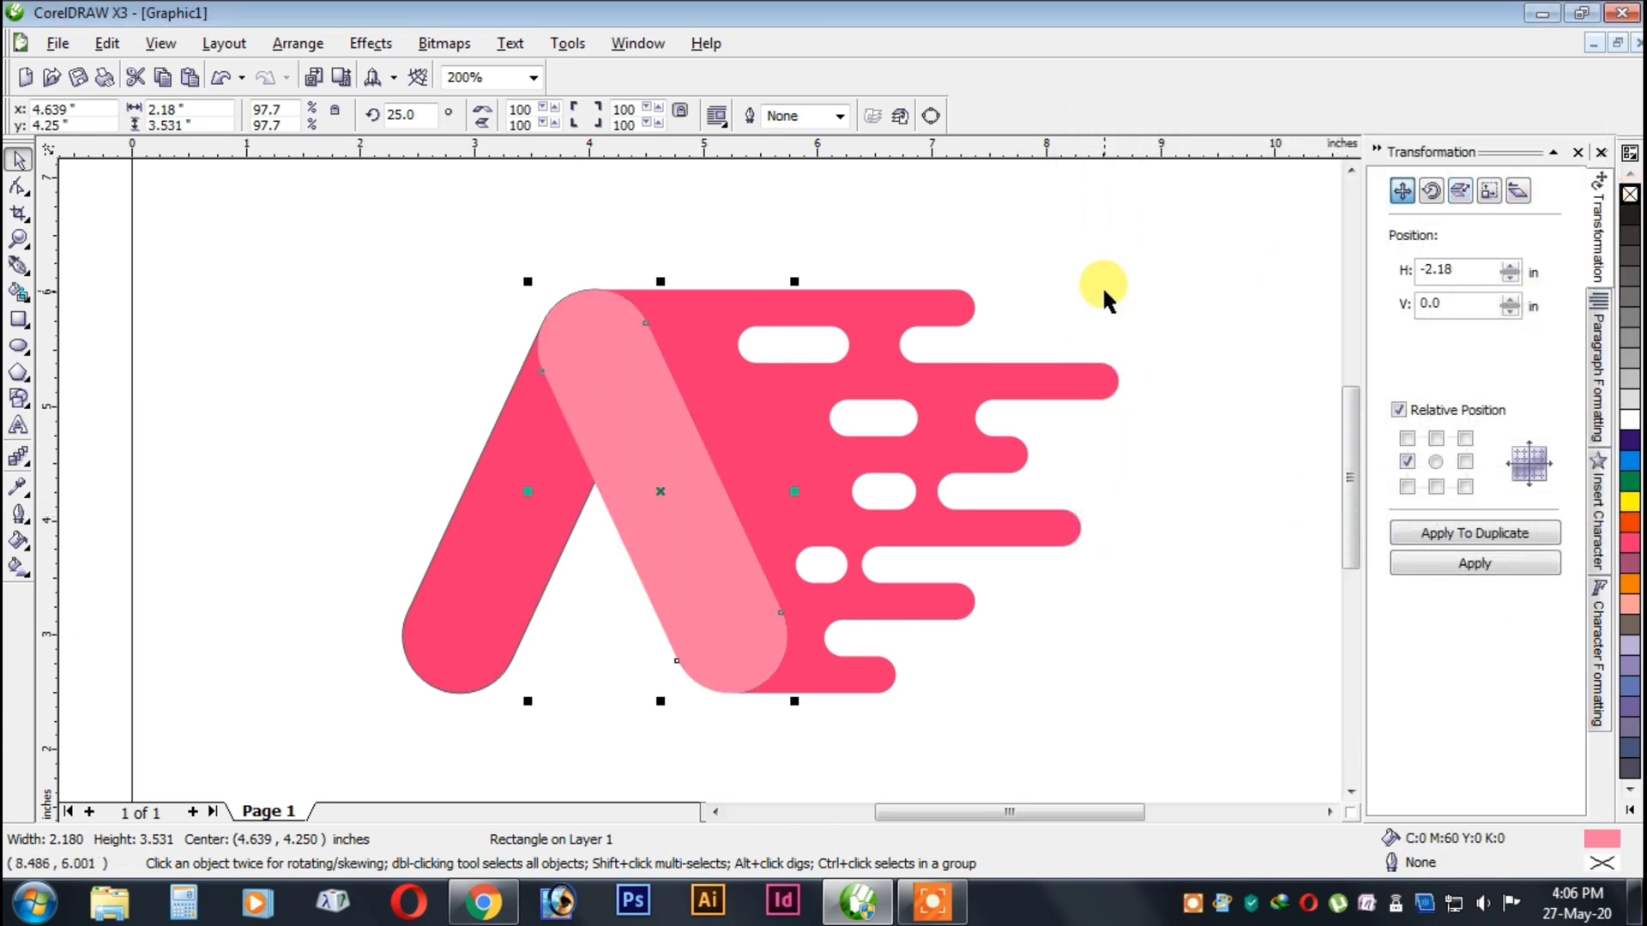
pyautogui.click(1104, 292)
# Remove the outline from the A's left leg.
pyautogui.scroll(-1, 863, 398)
pyautogui.scroll(1, 542, 526)
pyautogui.click(699, 478)
pyautogui.rightClick(1630, 194)
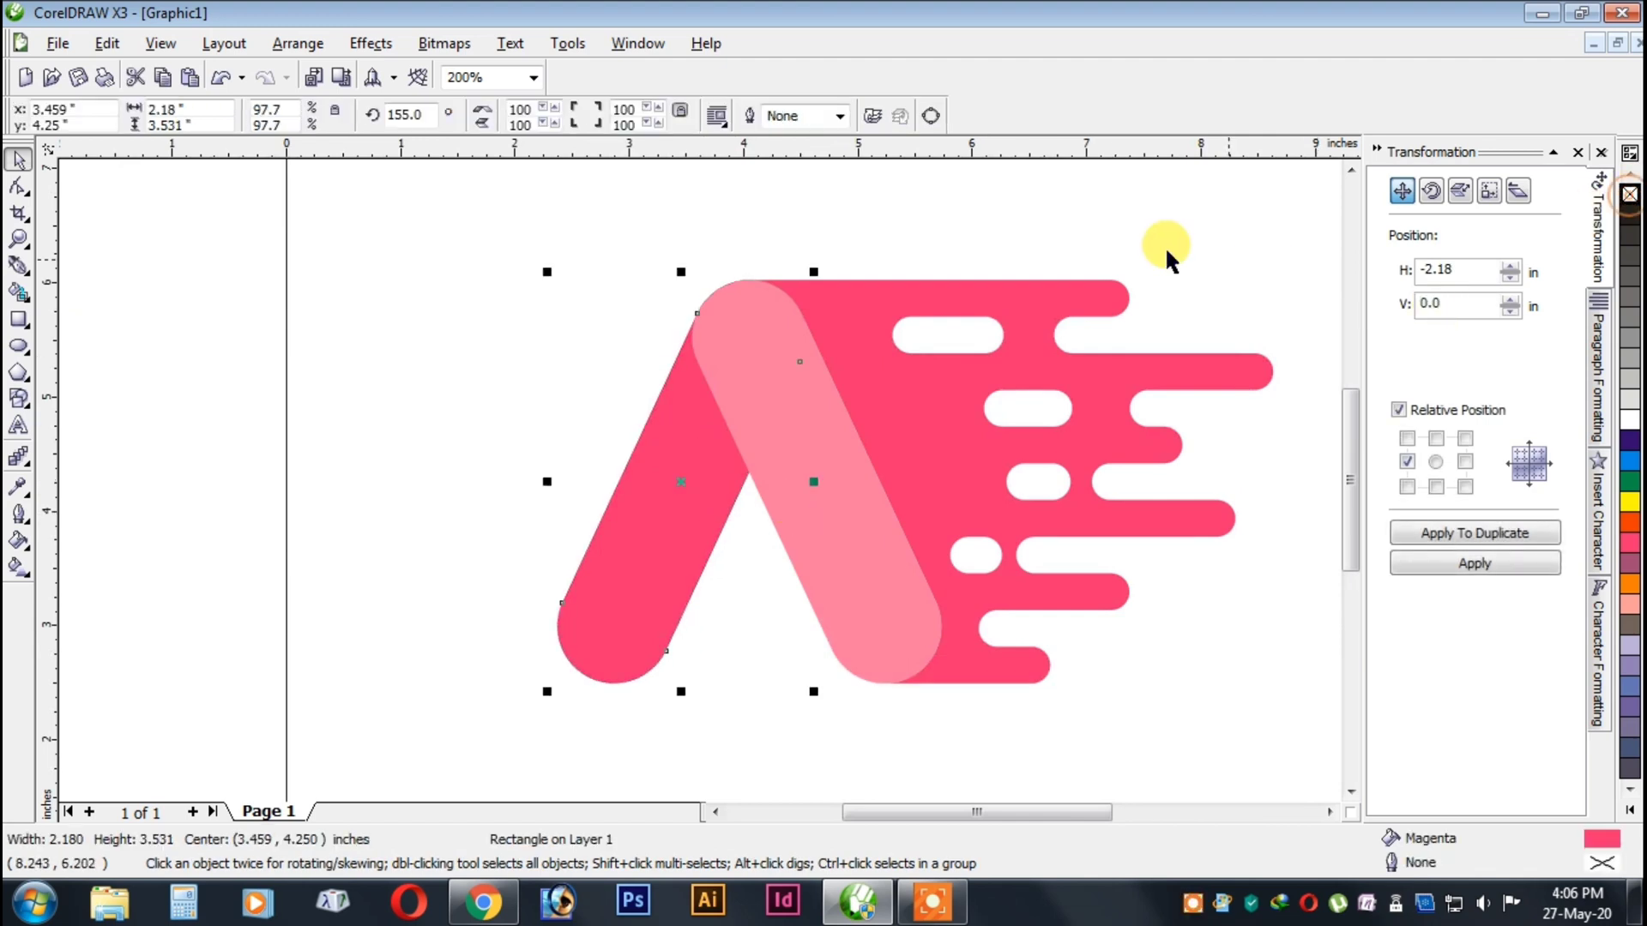
pyautogui.click(1171, 259)
pyautogui.scroll(-2, 686, 470)
pyautogui.scroll(2, 694, 473)
pyautogui.scroll(-1, 694, 473)
pyautogui.scroll(1, 678, 489)
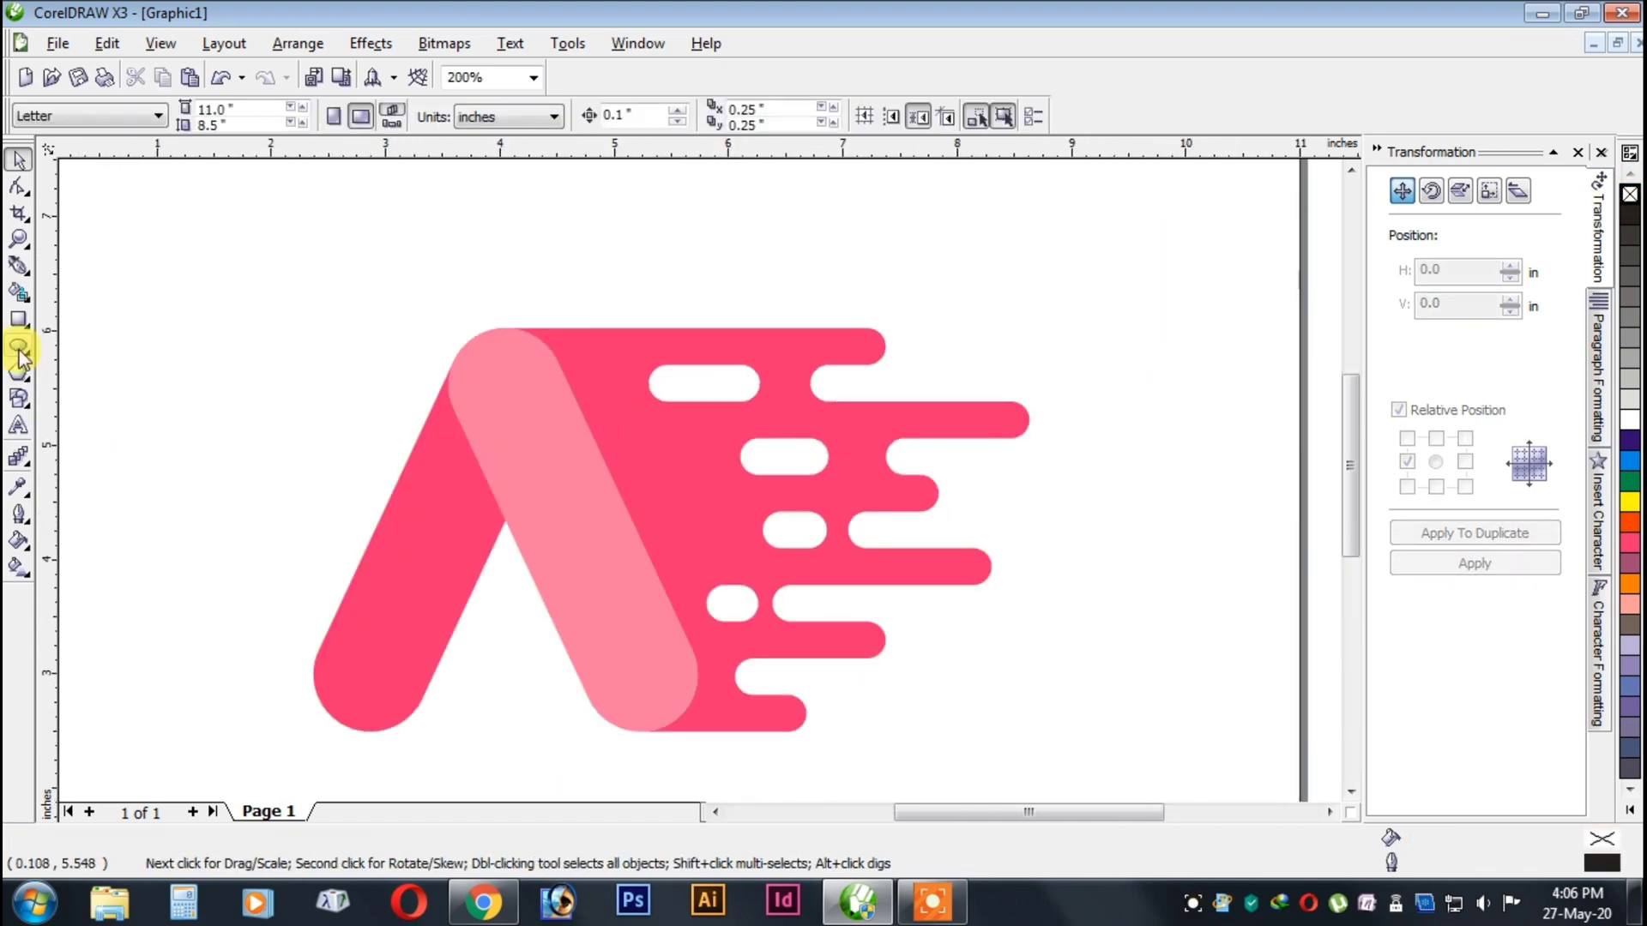
# Draw an upright rectangle about 0.73 by 1.41 in across the right leg's outer edge and fully round its corners.
pyautogui.scroll(-1, 769, 486)
pyautogui.scroll(2, 768, 485)
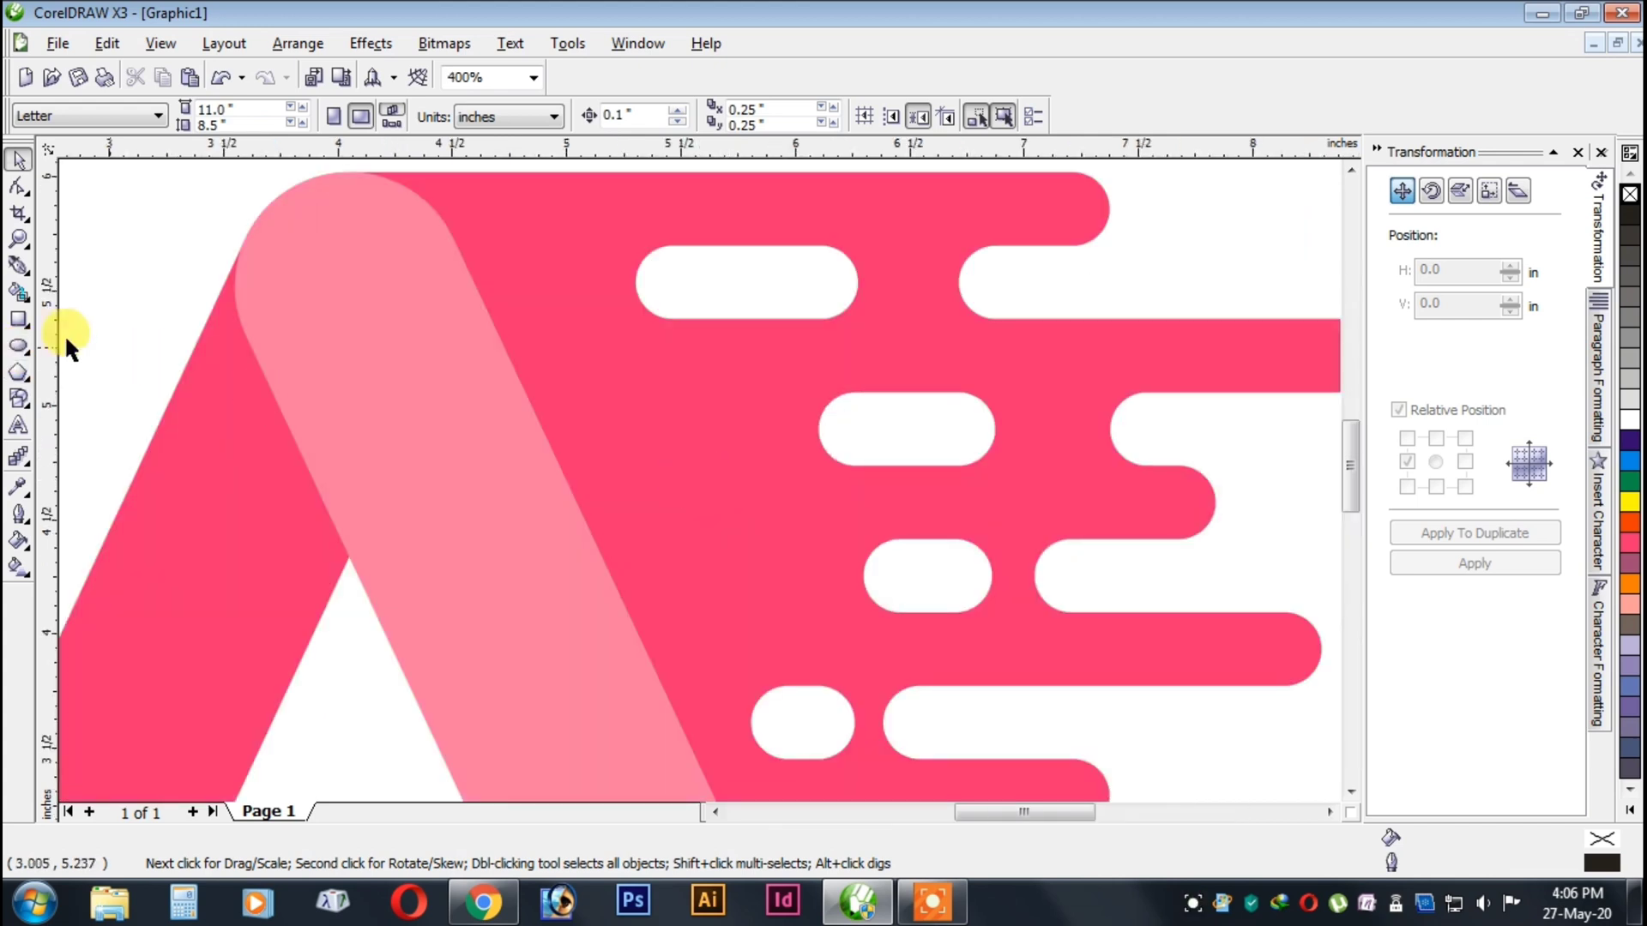
pyautogui.click(18, 319)
pyautogui.moveTo(526, 354); pyautogui.dragTo(694, 676)
pyautogui.click(18, 185)
pyautogui.moveTo(528, 355); pyautogui.dragTo(544, 350)
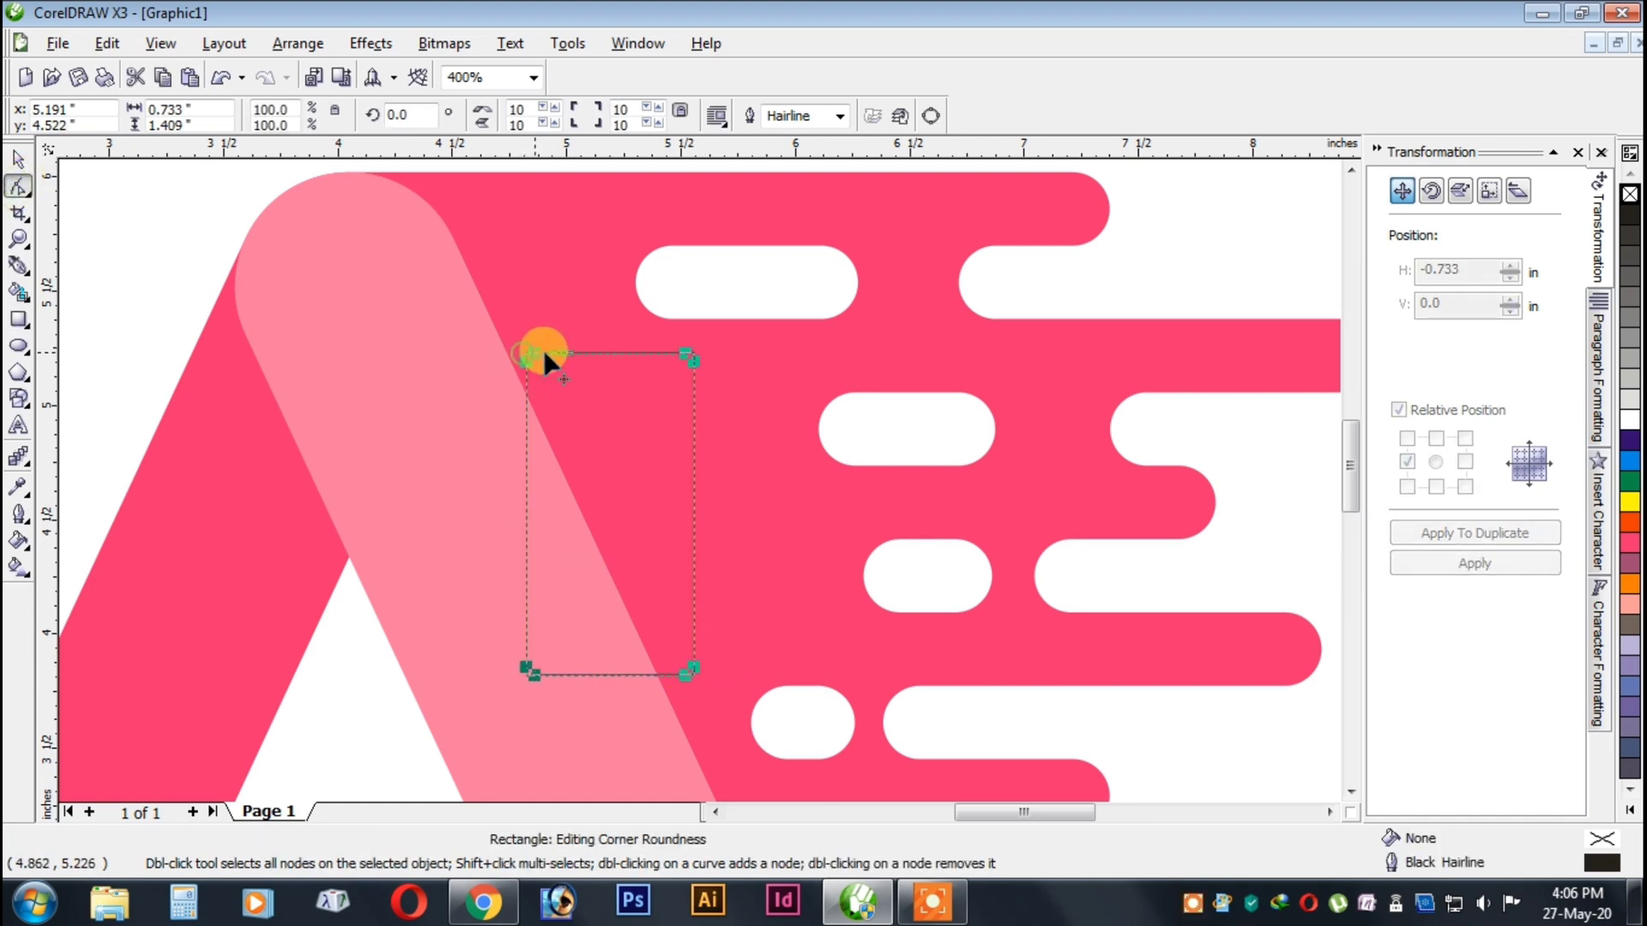
pyautogui.press('space')
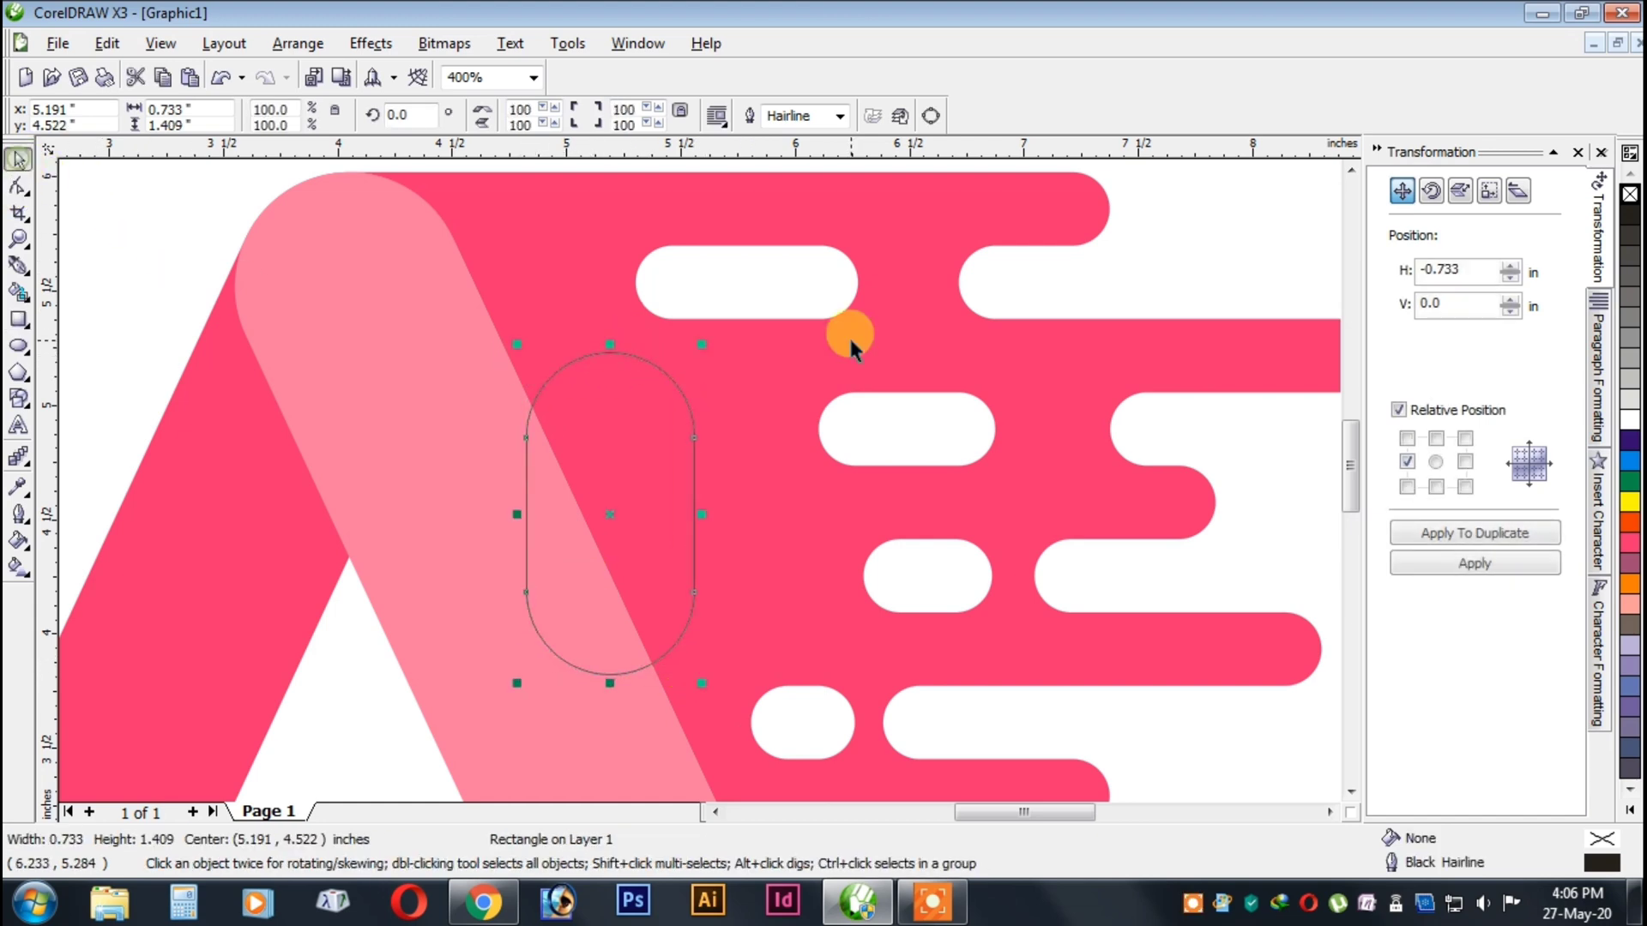
# Fill the upright rounded rectangle white without an outline and add a copy rotated 90° to form a clover shape.
pyautogui.click(1630, 419)
pyautogui.rightClick(1630, 193)
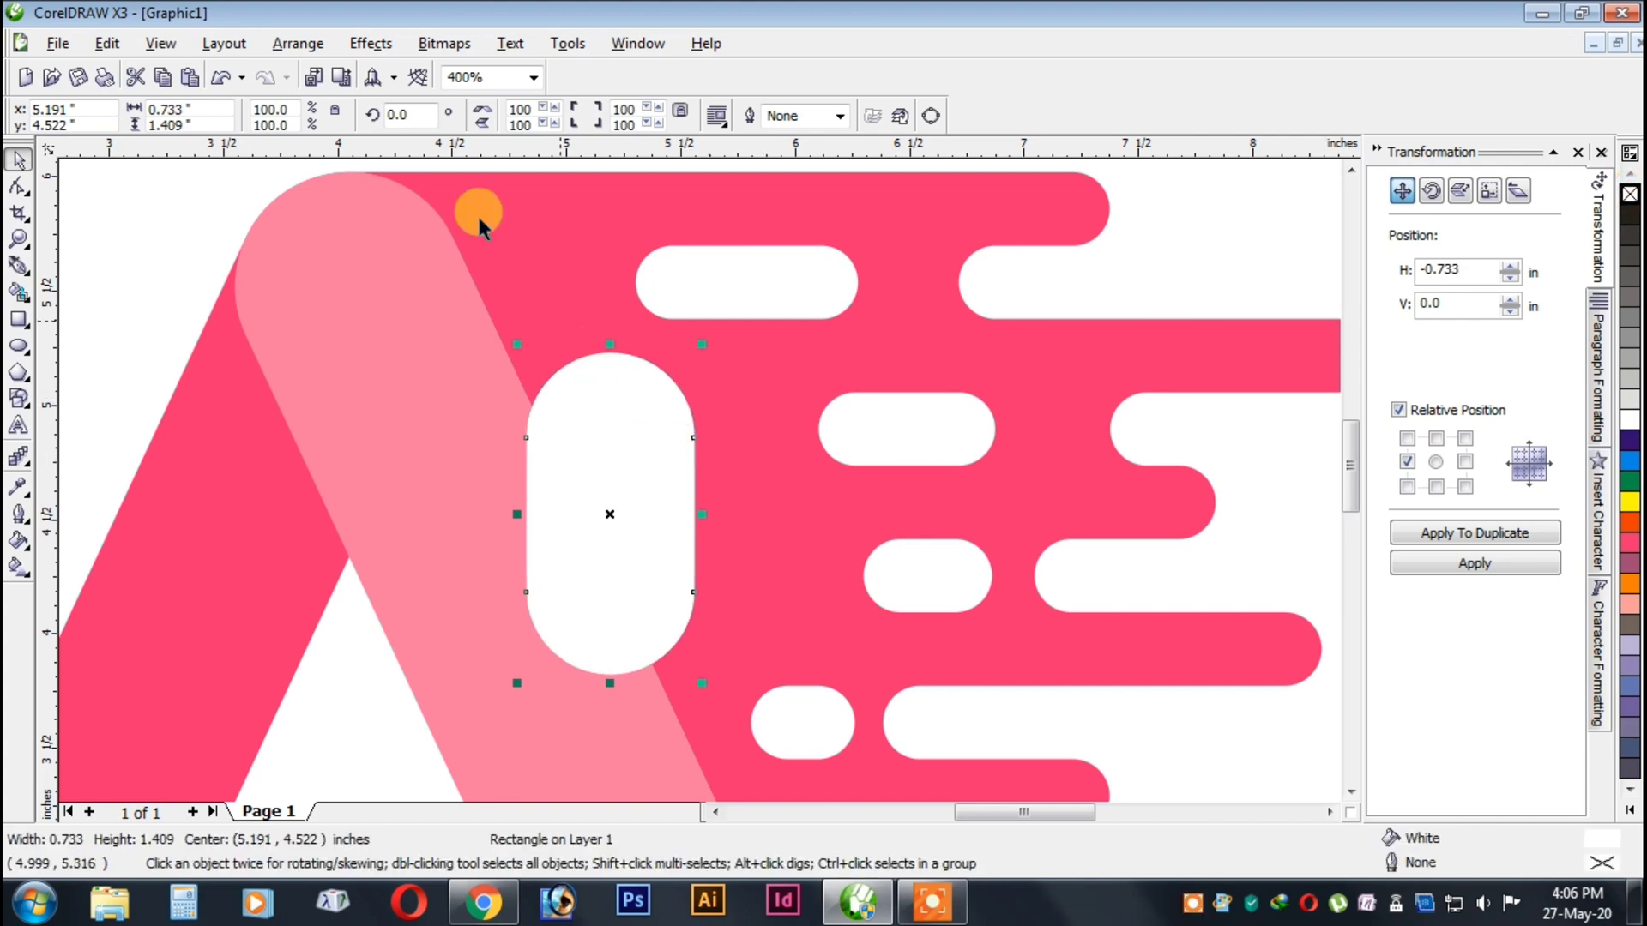
pyautogui.click(421, 115)
pyautogui.write('90')
pyautogui.press('Return')
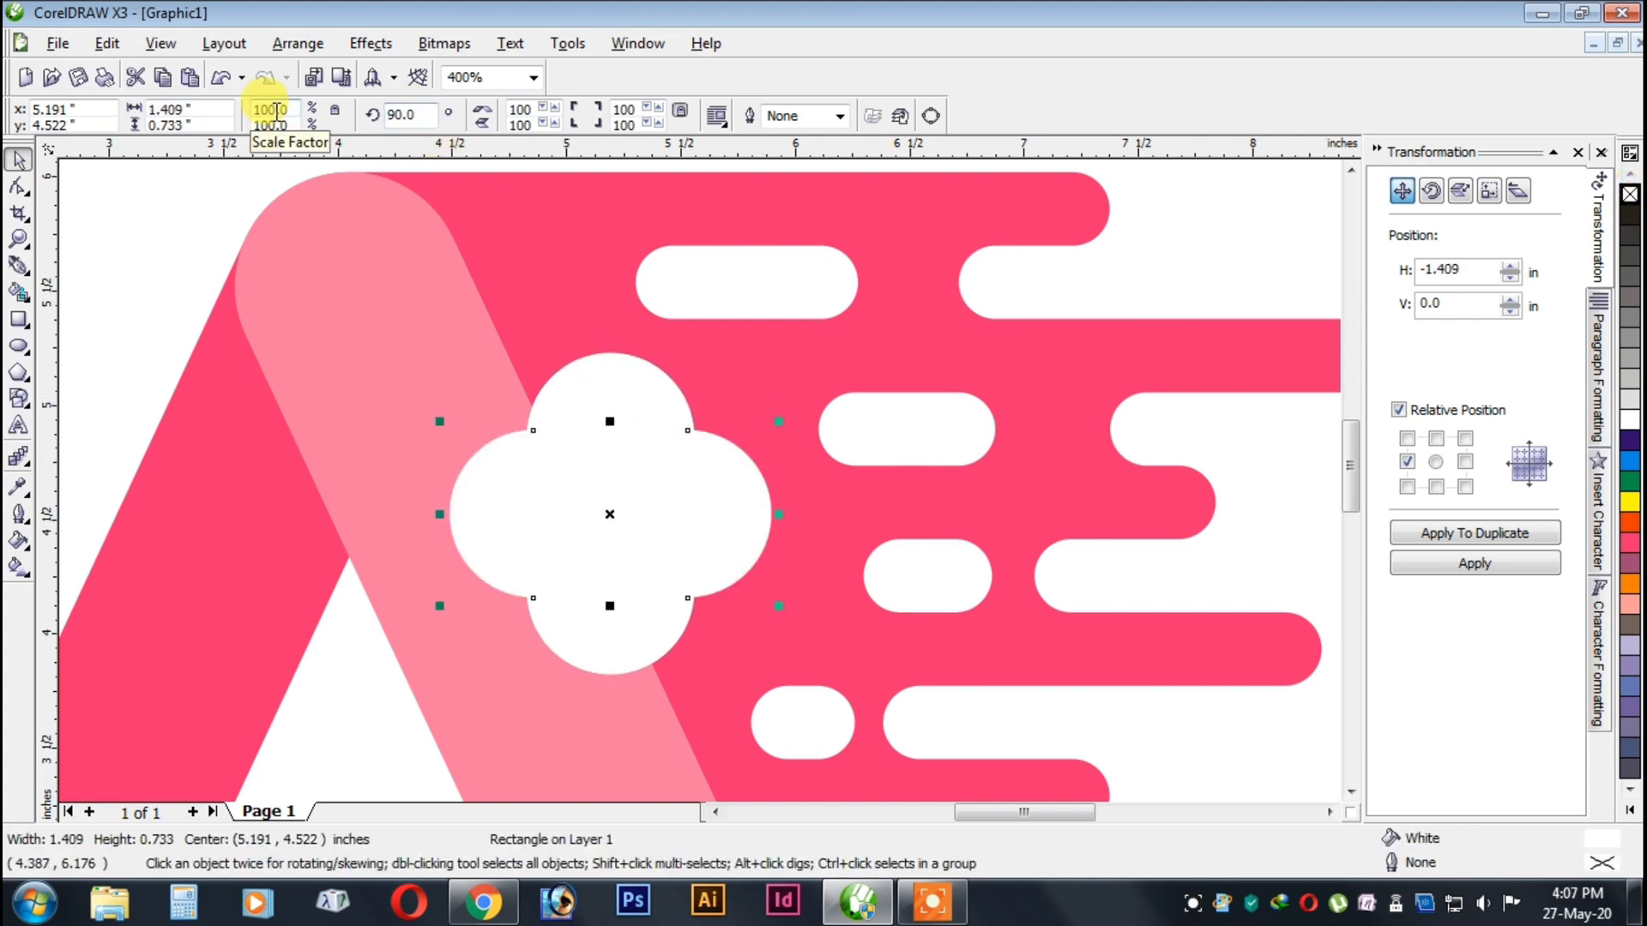
# Group the two crossed white rounded rectangles.
pyautogui.click(1138, 287)
pyautogui.scroll(-2, 651, 498)
pyautogui.scroll(2, 650, 497)
pyautogui.click(697, 477)
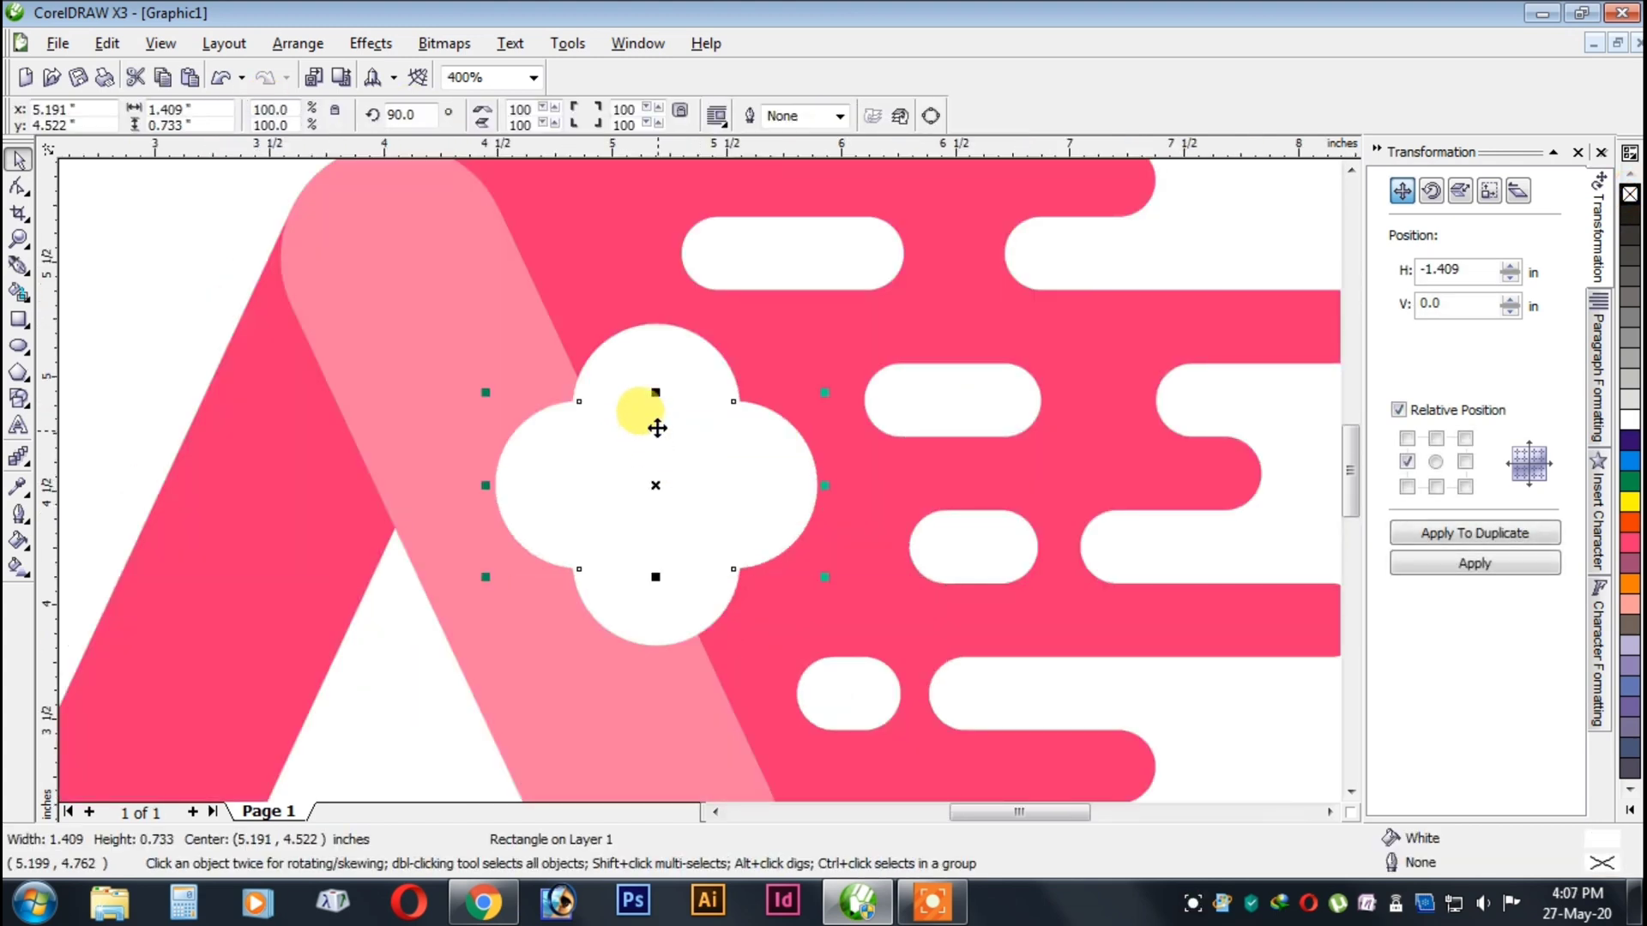
pyautogui.keyDown('shift'); pyautogui.click(651, 372); pyautogui.keyUp('shift')
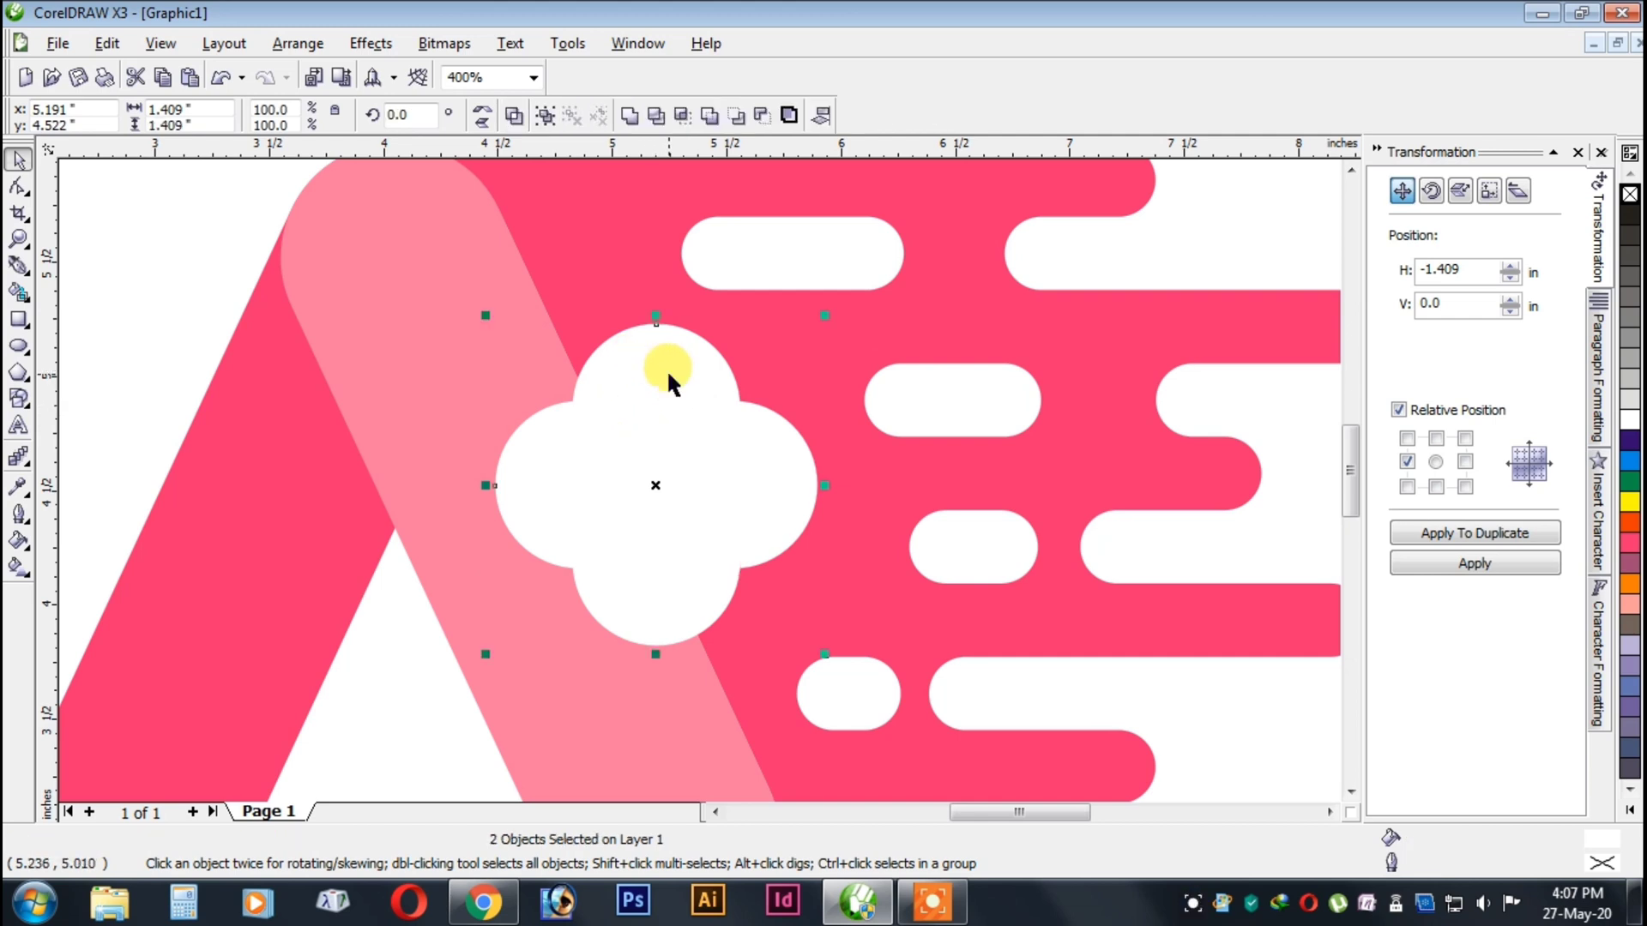
pyautogui.hotkey('ctrl', 'g')
pyautogui.rightClick(675, 369)
pyautogui.click(641, 390)
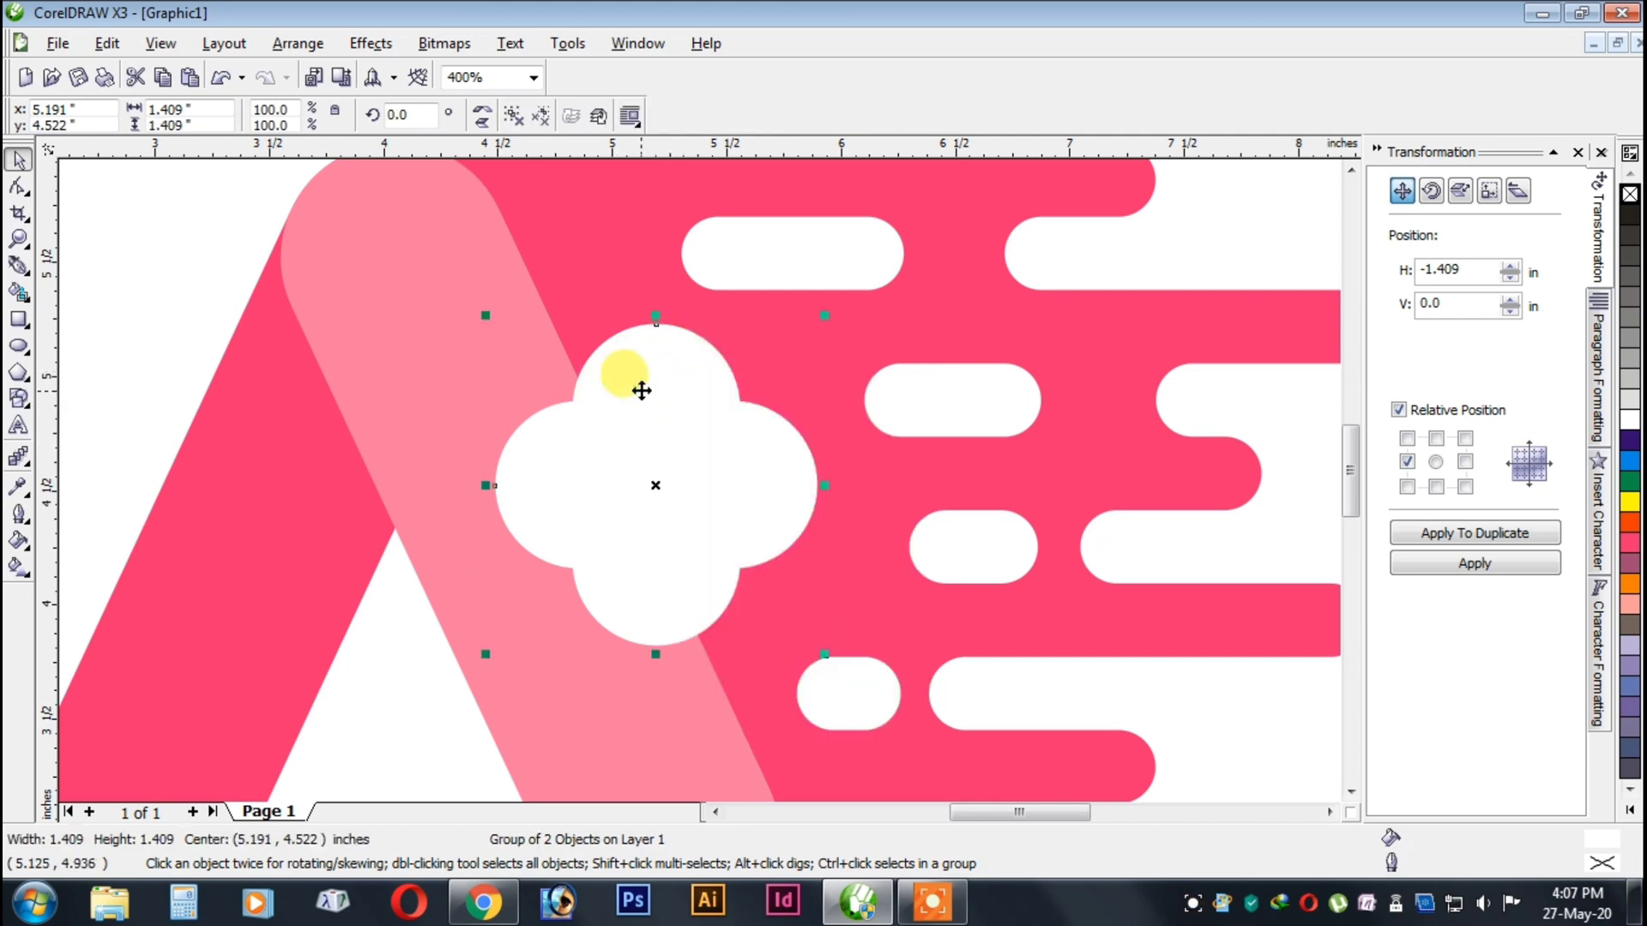
pyautogui.click(642, 390)
pyautogui.moveTo(745, 409); pyautogui.dragTo(661, 442)
pyautogui.hotkey('ctrl', 'z')
# Align the white clover group's centre to the same height as the centre of the bars shape.
pyautogui.click(654, 434)
pyautogui.scroll(-1, 660, 442)
pyautogui.keyDown('shift'); pyautogui.click(665, 365); pyautogui.keyUp('shift')
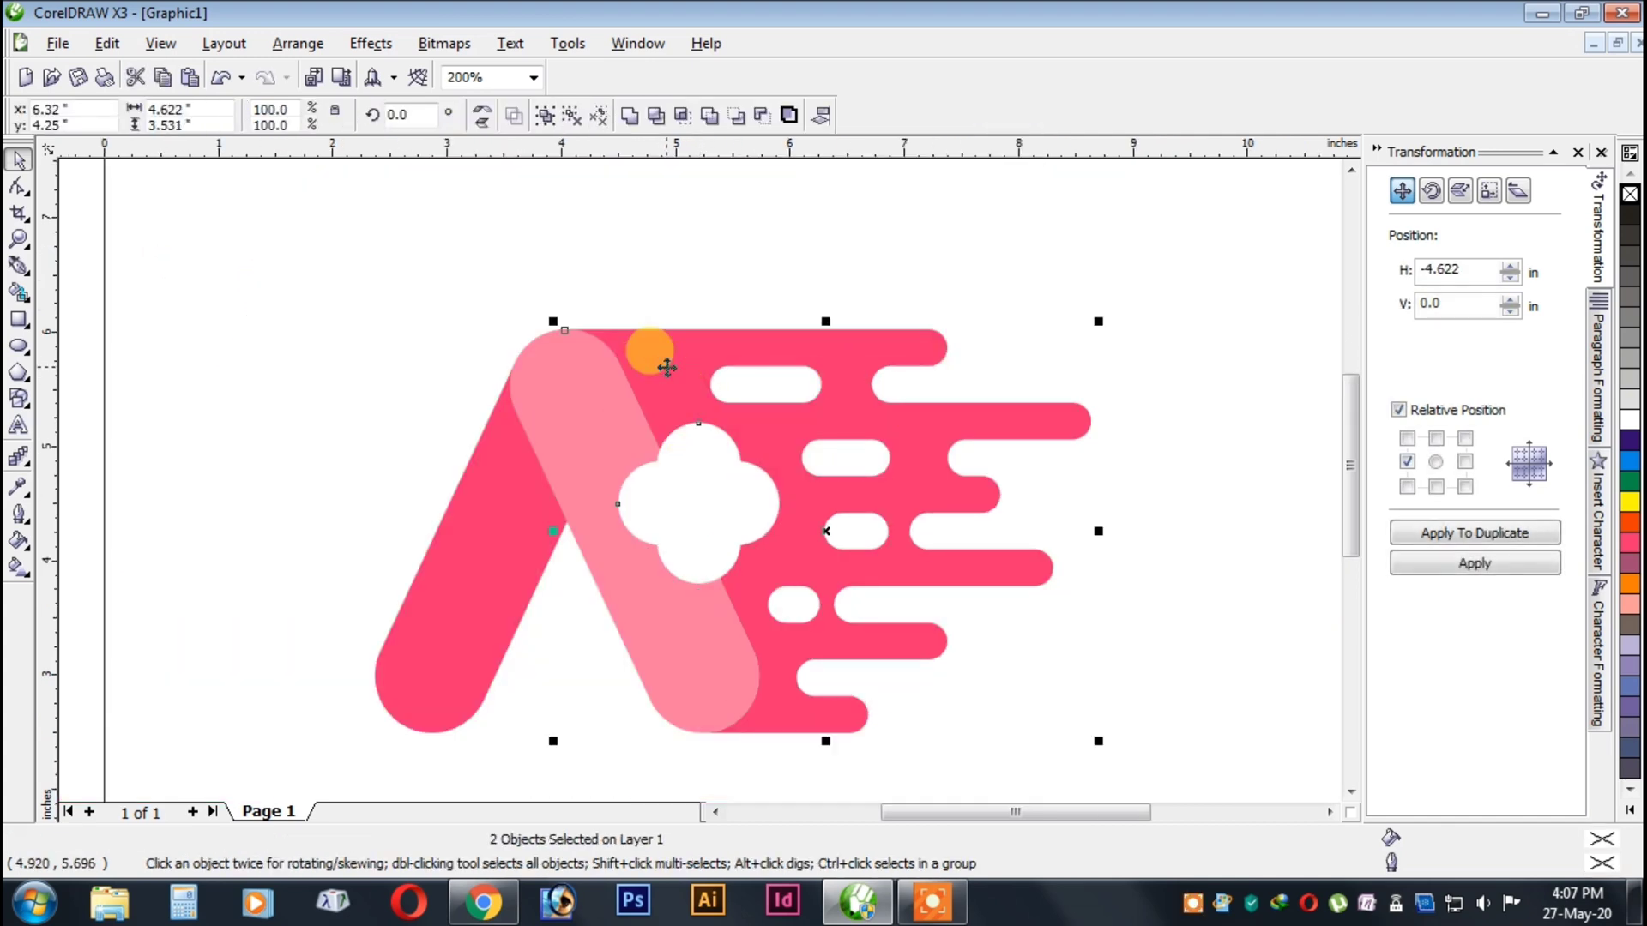
pyautogui.press('e')
pyautogui.click(1011, 275)
pyautogui.scroll(-1, 691, 486)
pyautogui.scroll(-1, 676, 478)
pyautogui.scroll(3, 736, 460)
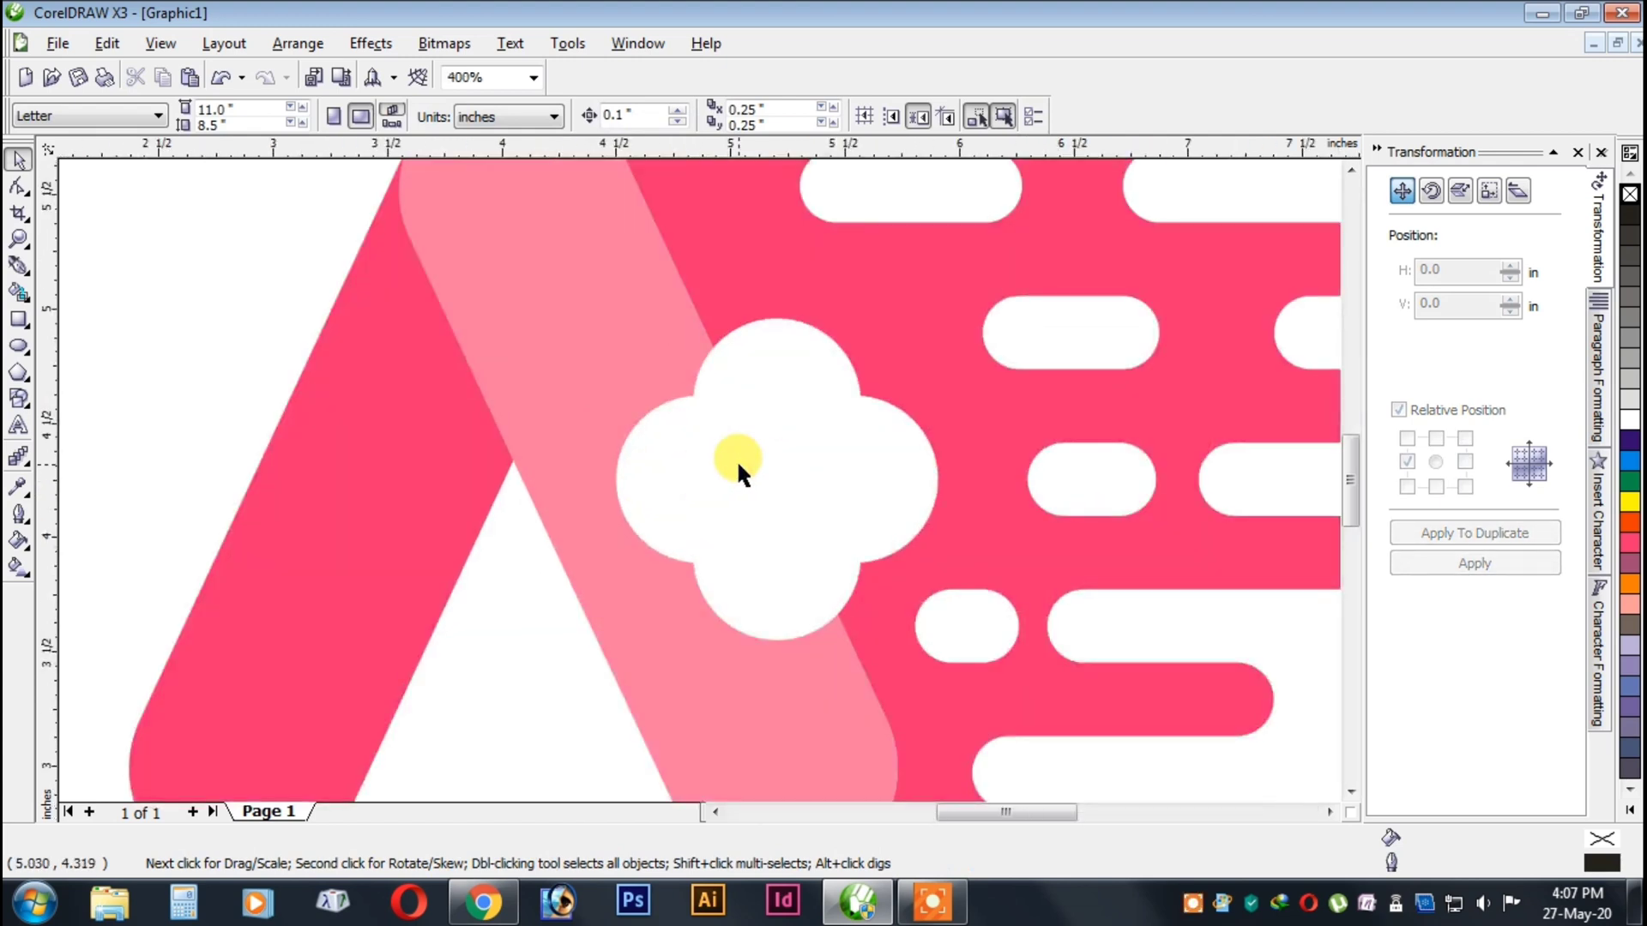
# Draw a circle about 0.785 in across over the middle of the white clover.
pyautogui.click(120, 318)
pyautogui.click(18, 346)
pyautogui.scroll(1, 698, 478)
pyautogui.moveTo(610, 372)
pyautogui.mouseDown()
pyautogui.moveTo(911, 724)
pyautogui.moveTo(984, 747)
pyautogui.mouseUp()
pyautogui.click(18, 160)
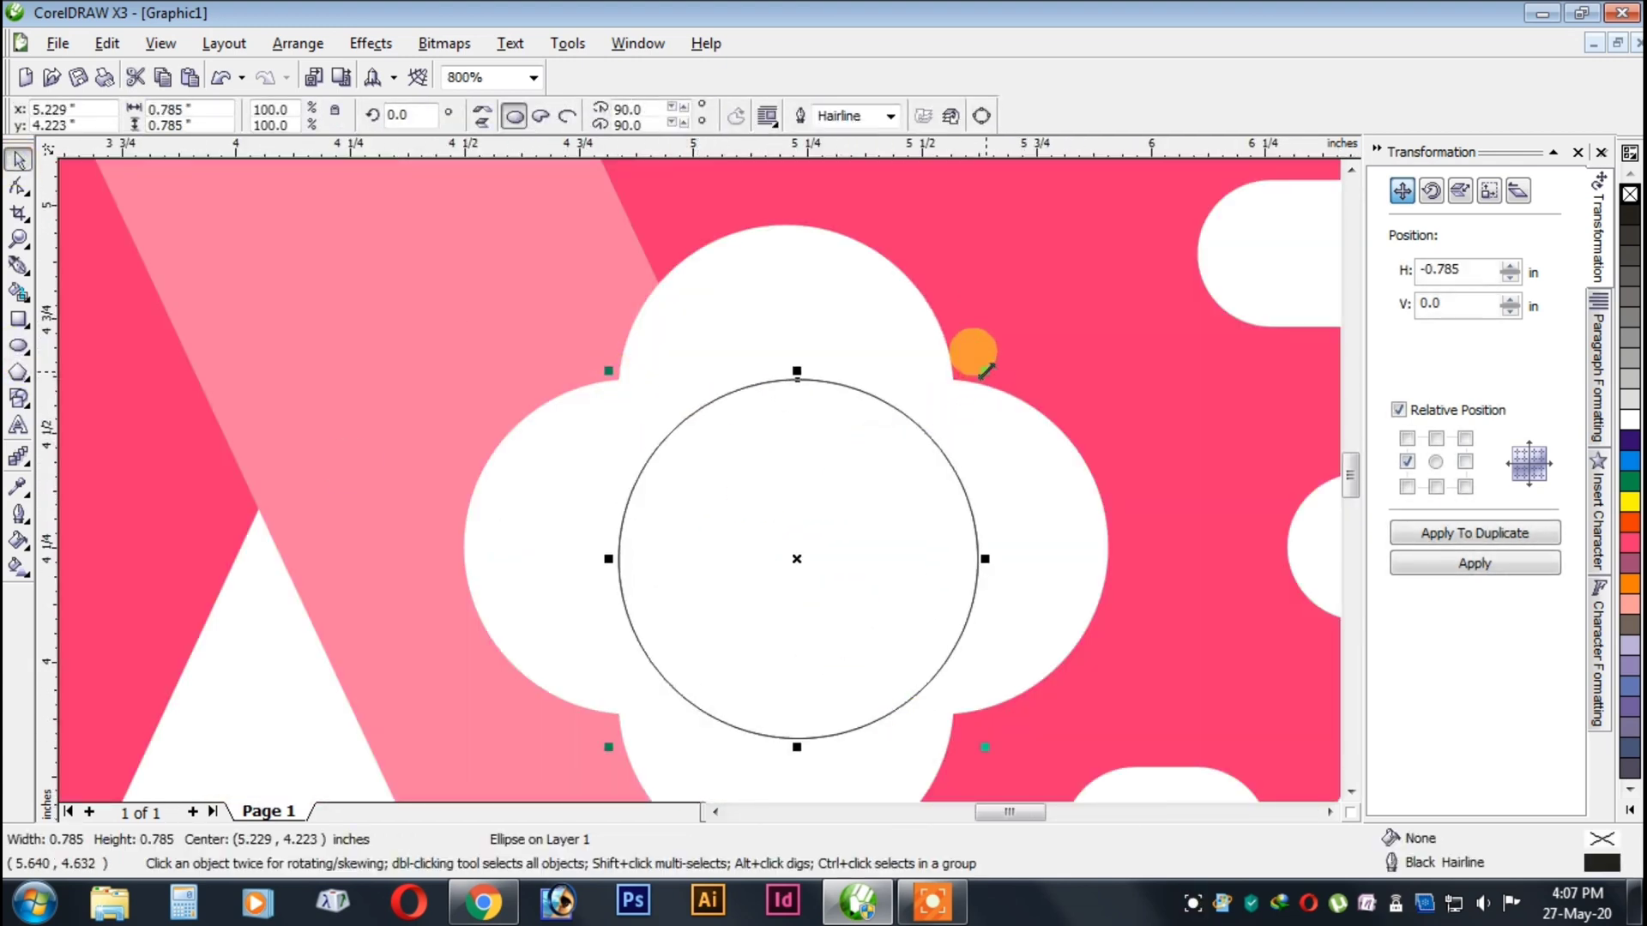
# Add a concentric inner circle about 0.539 in across and turn the outer circle into a thin ring.
pyautogui.moveTo(985, 371); pyautogui.dragTo(883, 404)
pyautogui.rightClick(960, 434)
pyautogui.hotkey('ctrl', 'z')
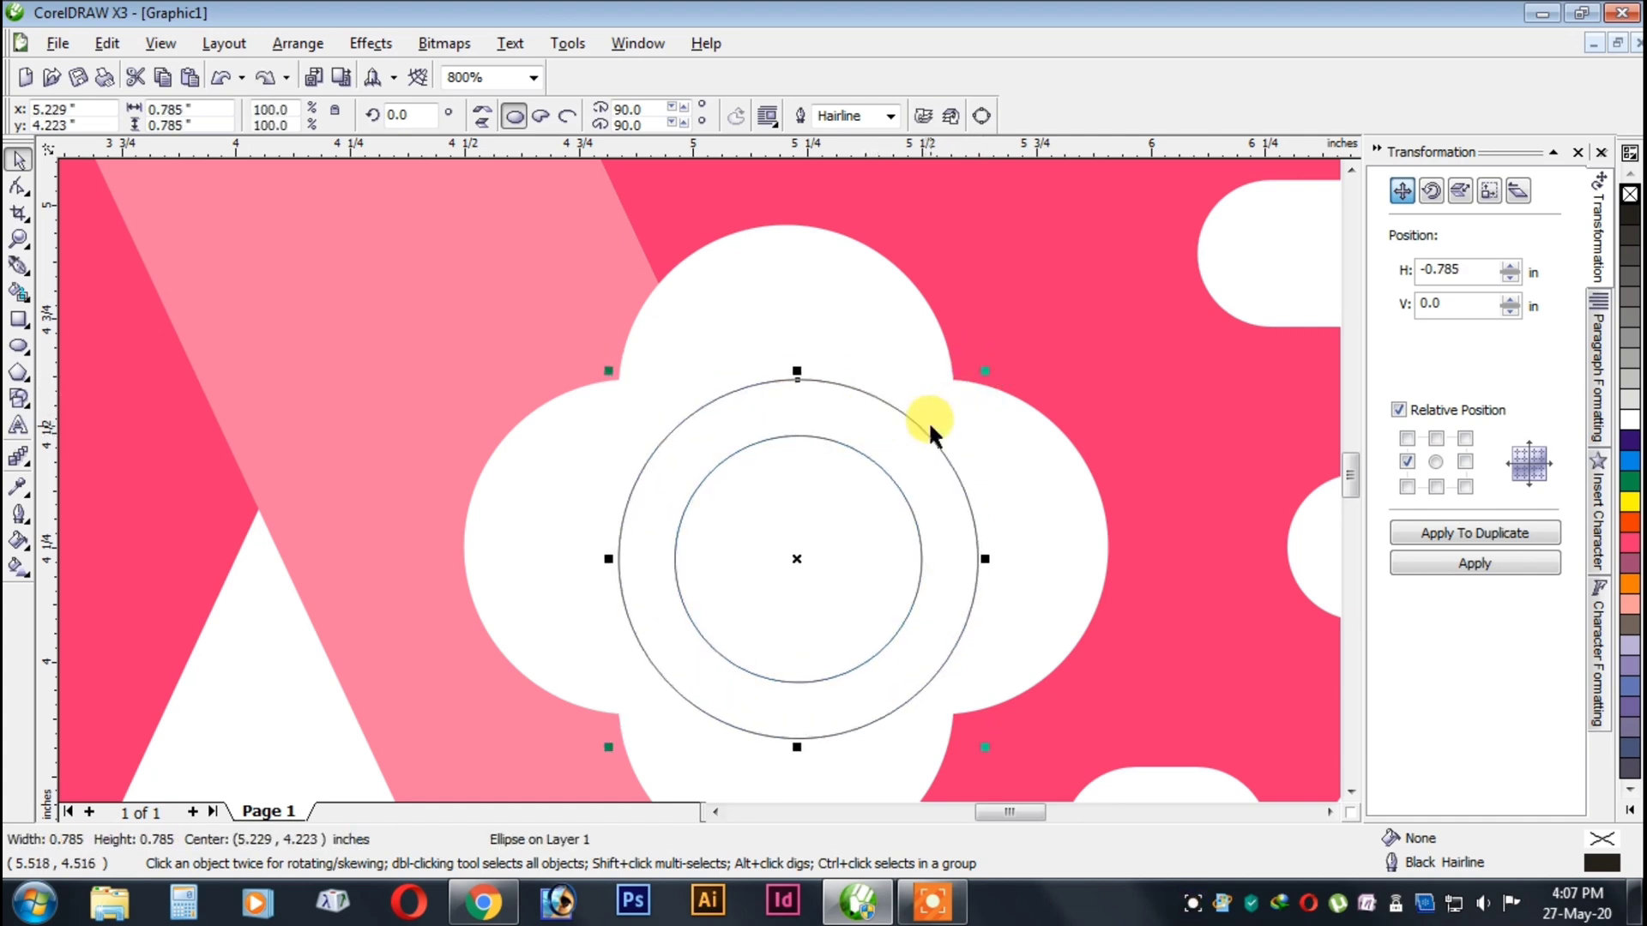
pyautogui.moveTo(986, 371); pyautogui.dragTo(992, 382)
pyautogui.scroll(1, 993, 381)
pyautogui.scroll(-1, 663, 456)
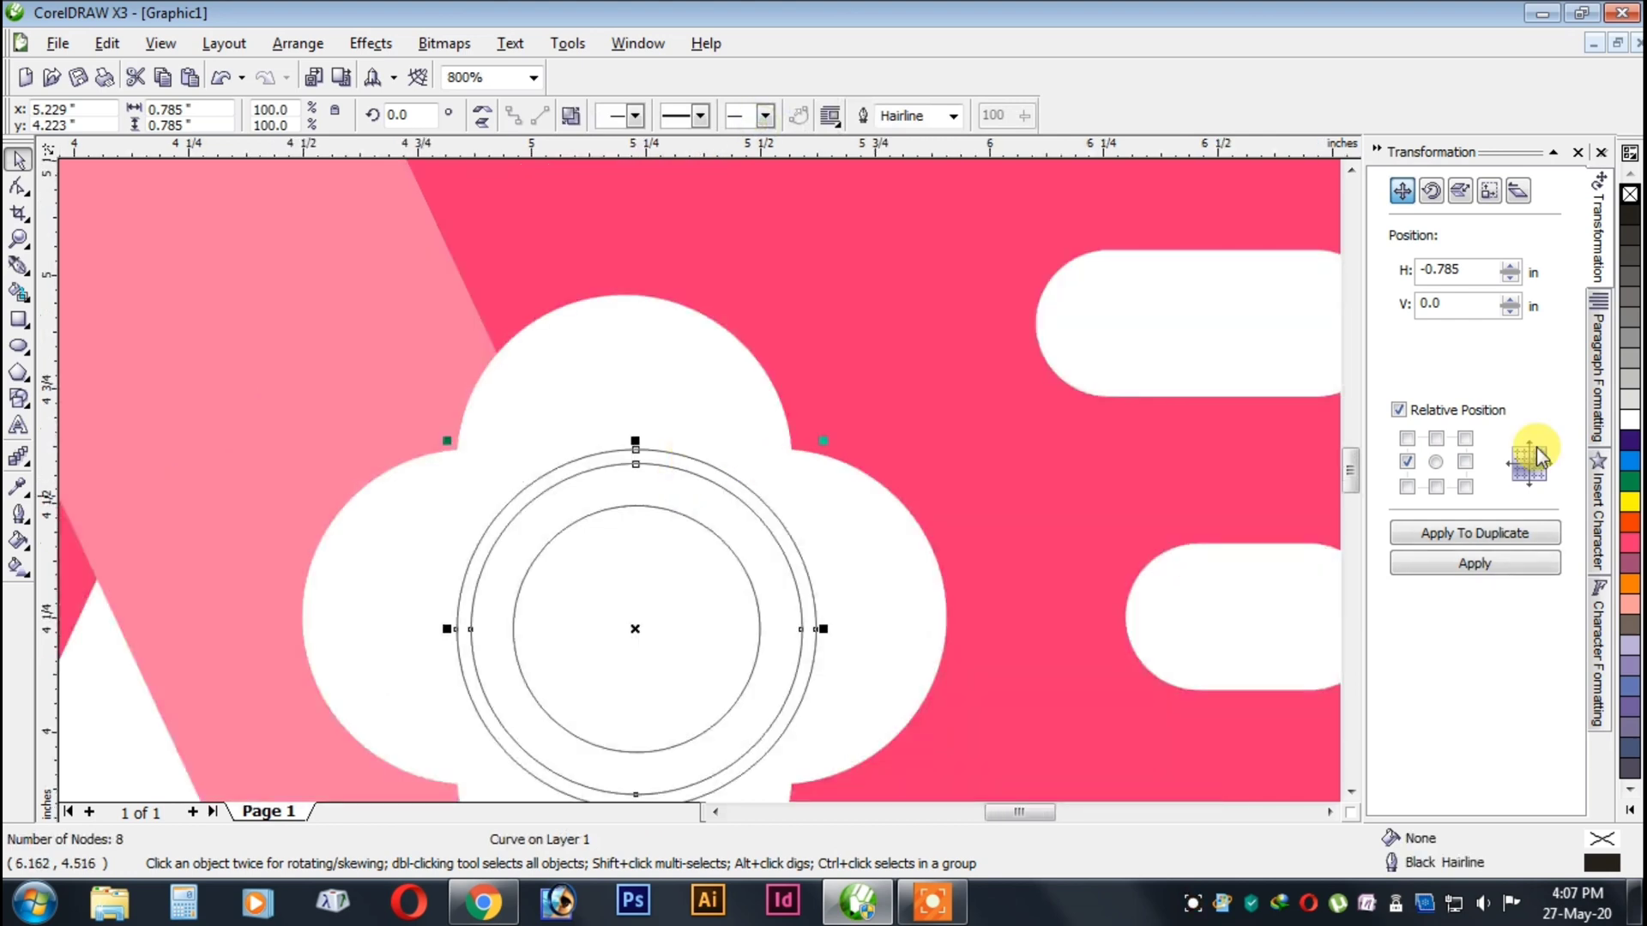
# Fill the ring and the inner circle magenta and enlarge the inner circle to about 0.645 in.
pyautogui.click(1630, 545)
pyautogui.click(633, 559)
pyautogui.click(1630, 545)
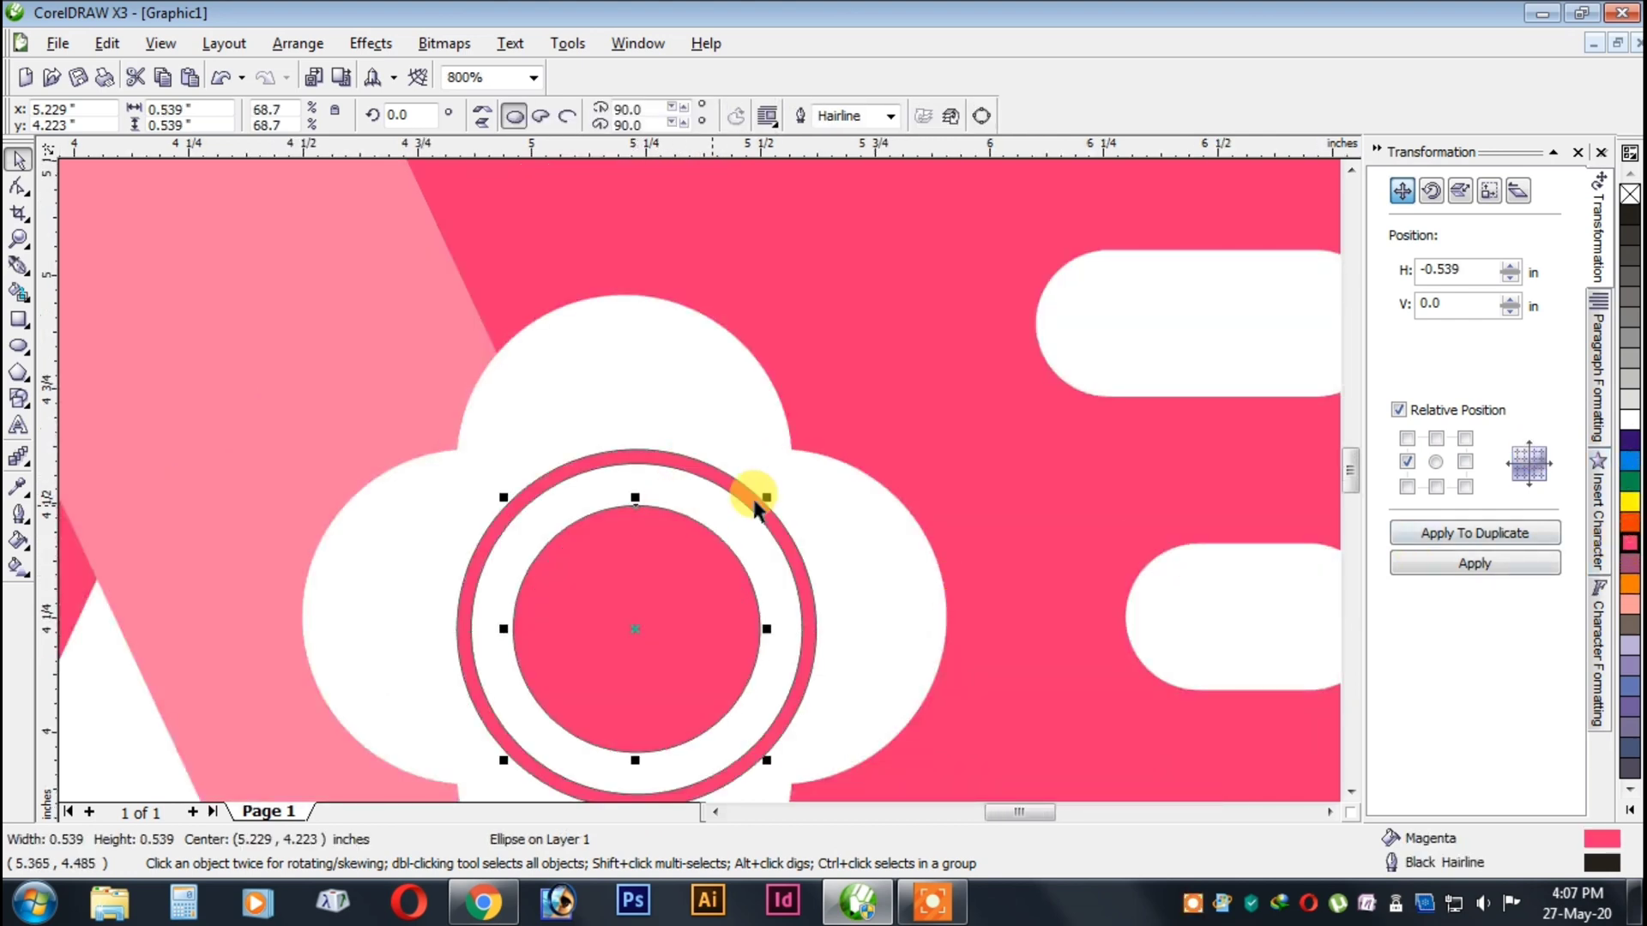
pyautogui.moveTo(754, 489); pyautogui.dragTo(800, 468)
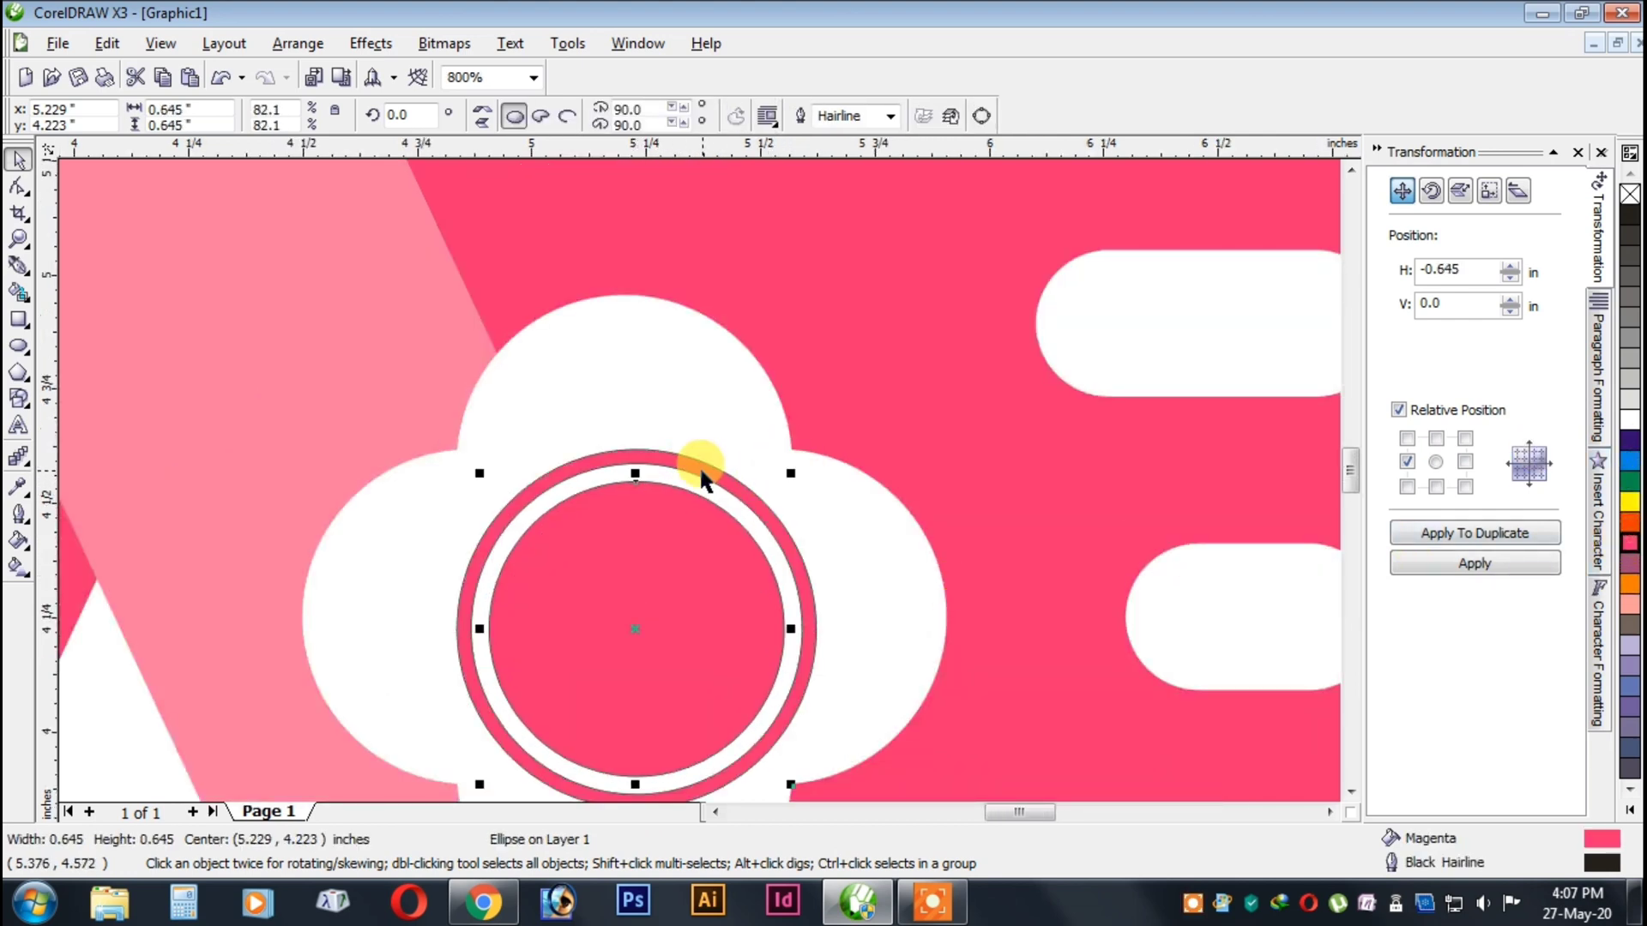
# Group the ring and inner circle, remove their outlines and centre the group on the white clover.
pyautogui.keyDown('shift'); pyautogui.click(706, 469); pyautogui.keyUp('shift')
pyautogui.hotkey('ctrl', 'g')
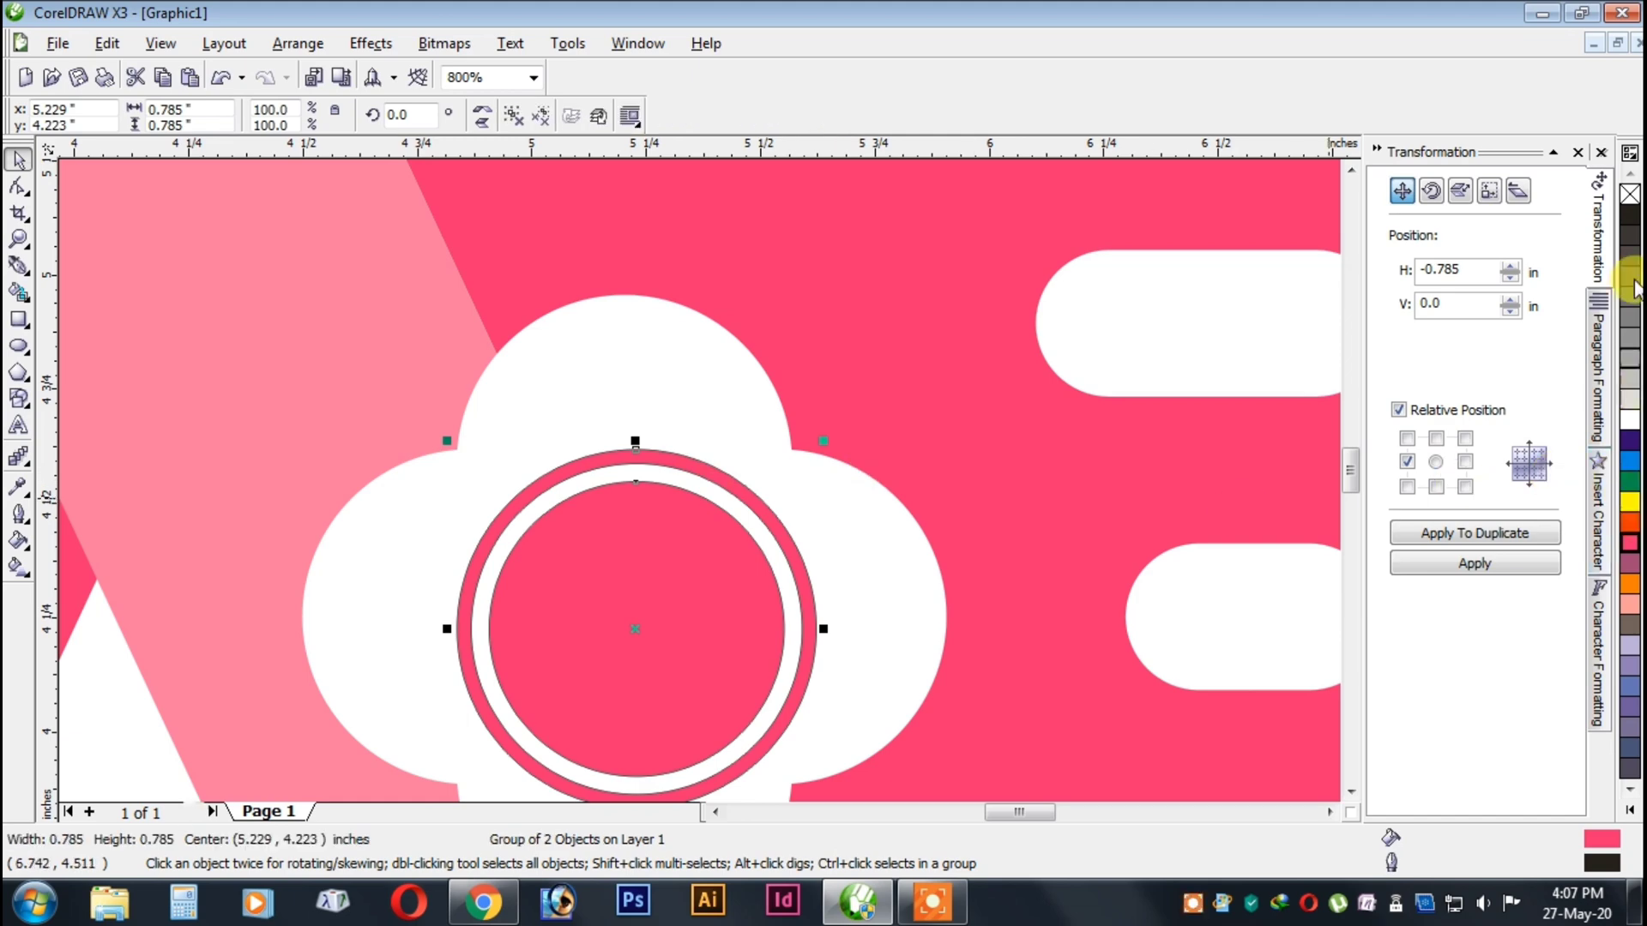
pyautogui.rightClick(1625, 195)
pyautogui.keyDown('shift'); pyautogui.click(700, 368); pyautogui.keyUp('shift')
pyautogui.press('e')
pyautogui.press('c')
pyautogui.scroll(-2, 686, 481)
pyautogui.click(1066, 590)
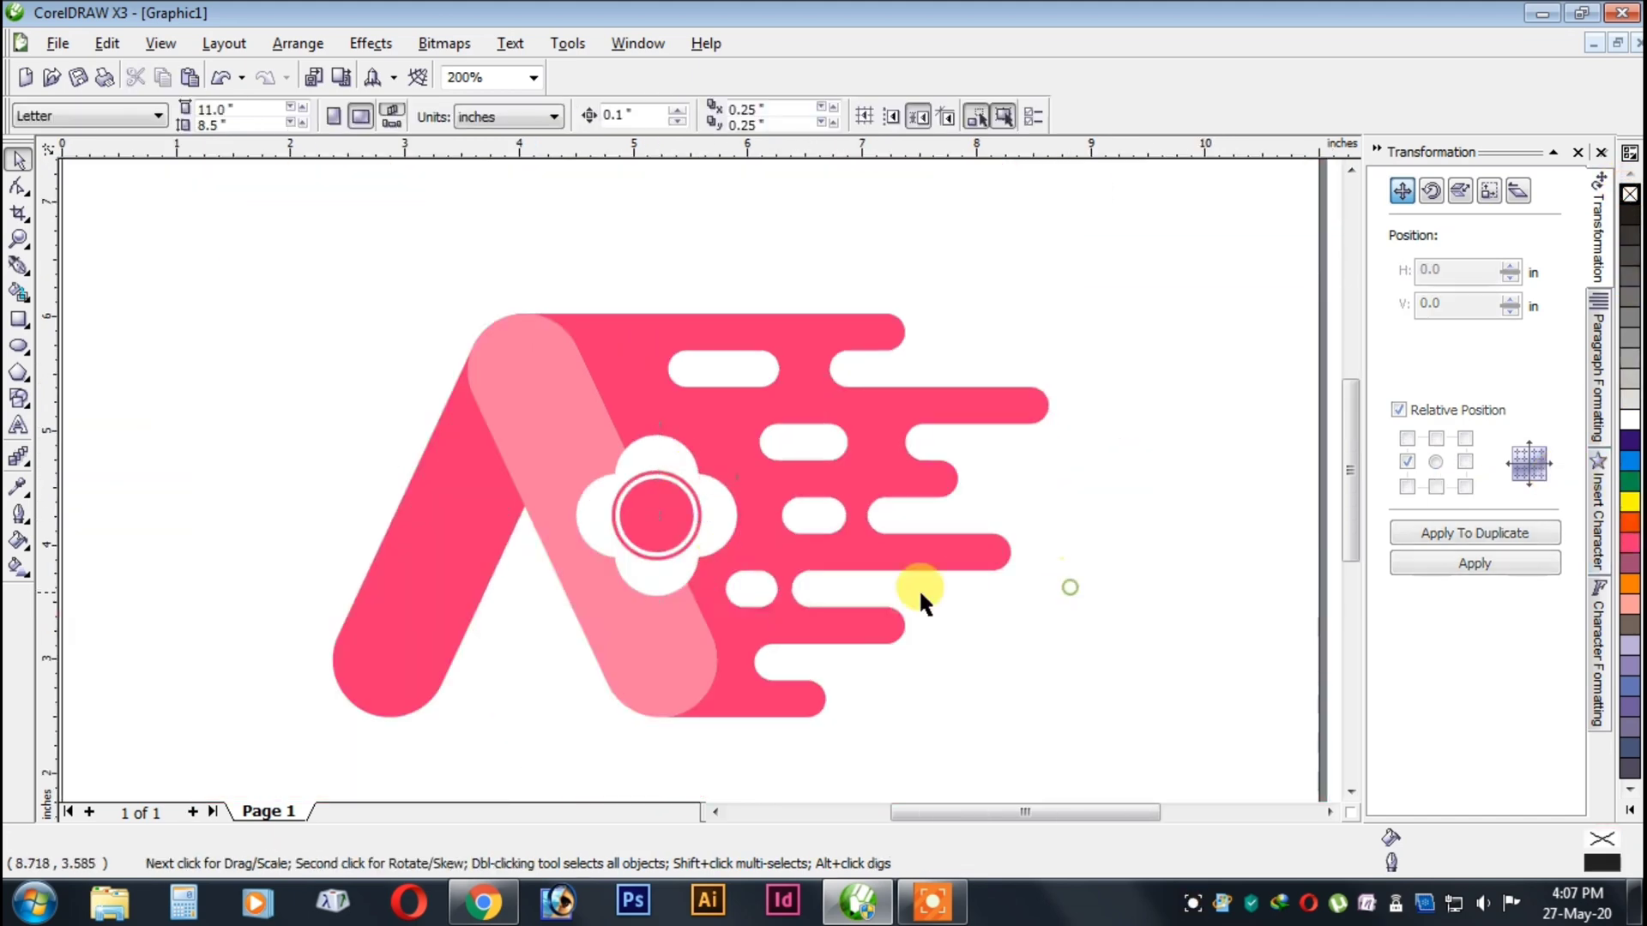
# Draw a triangle about 0.174 by 0.15 in in the clover's upper petal, filled magenta without an outline.
pyautogui.scroll(2, 693, 521)
pyautogui.click(19, 372)
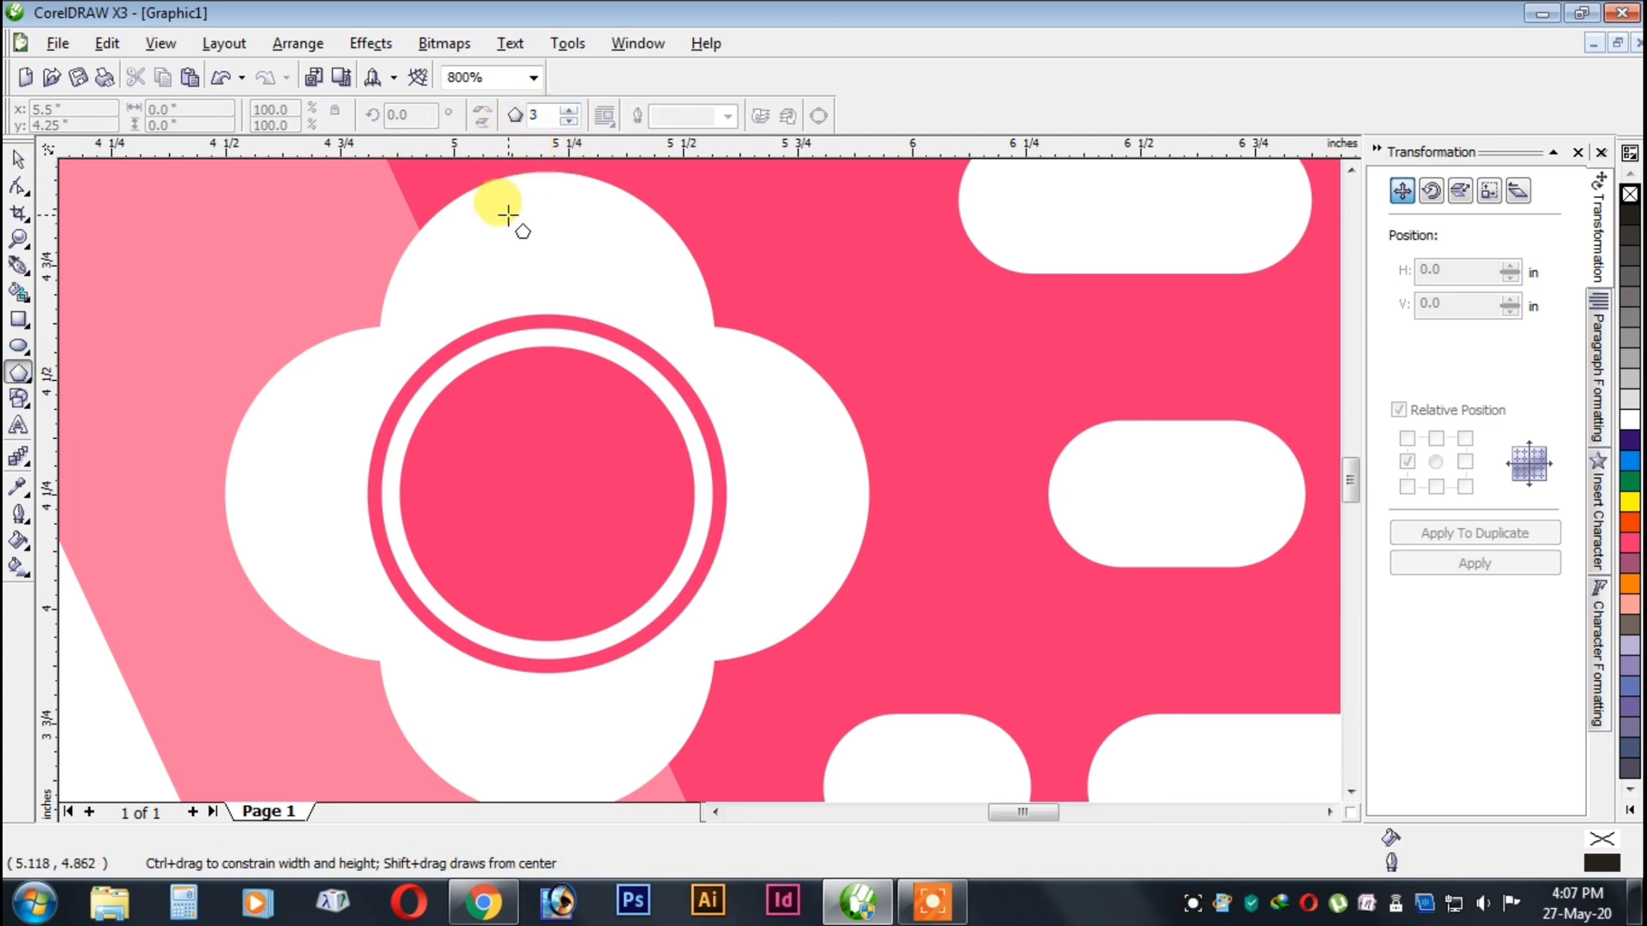
pyautogui.moveTo(509, 214); pyautogui.dragTo(601, 291)
pyautogui.click(18, 159)
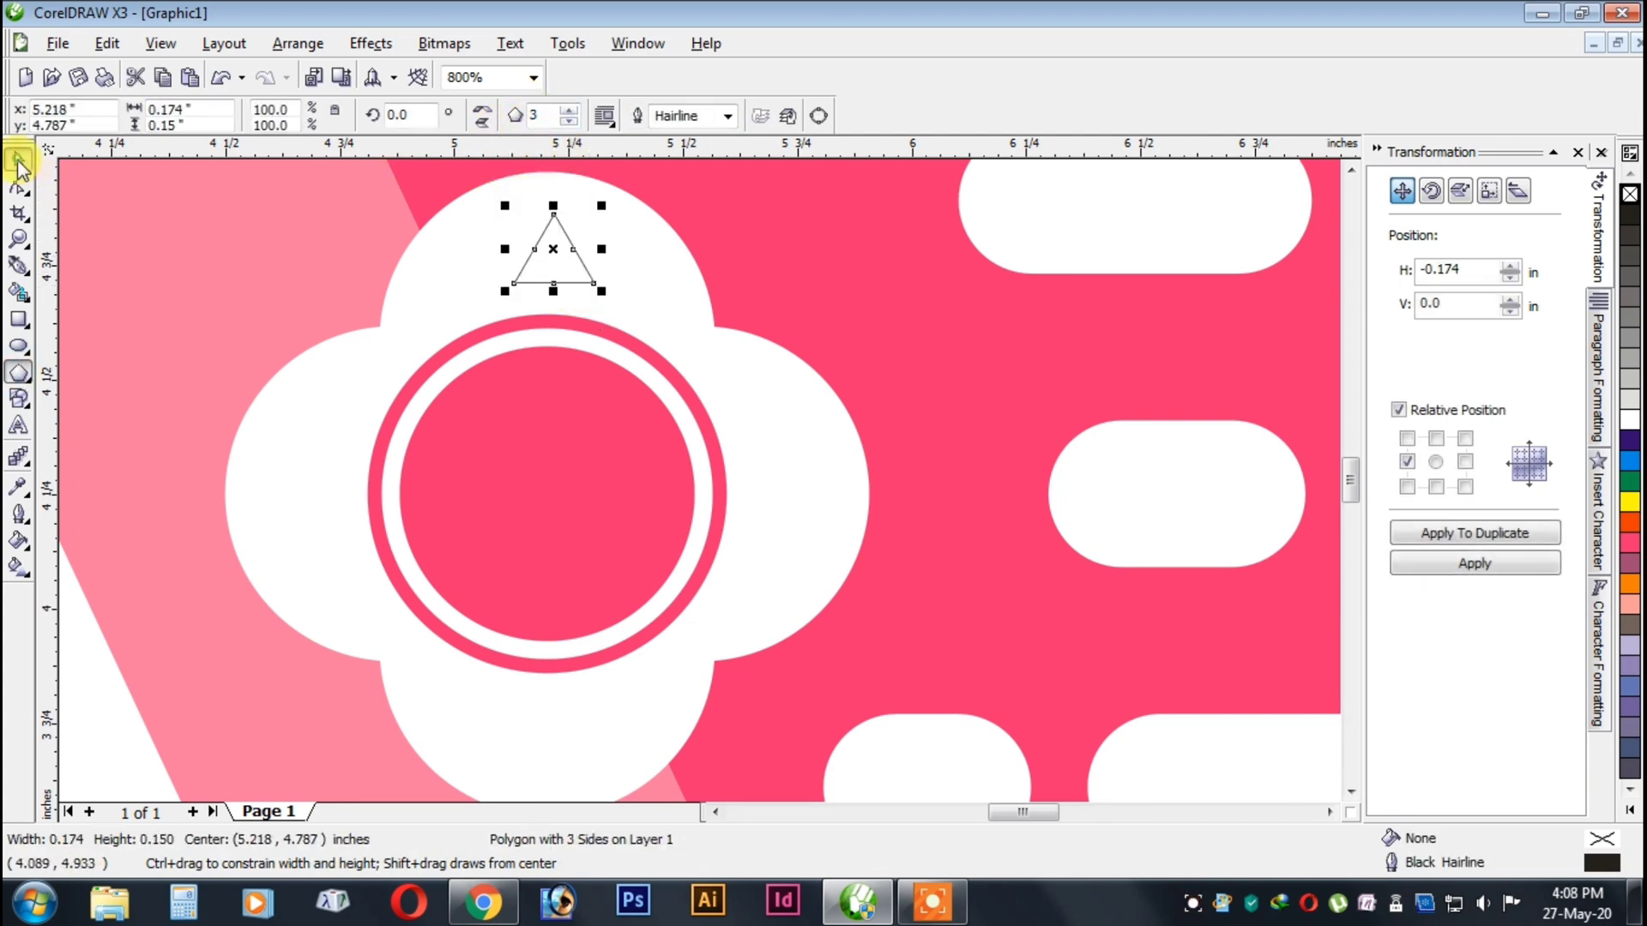
pyautogui.click(1626, 542)
pyautogui.rightClick(1627, 195)
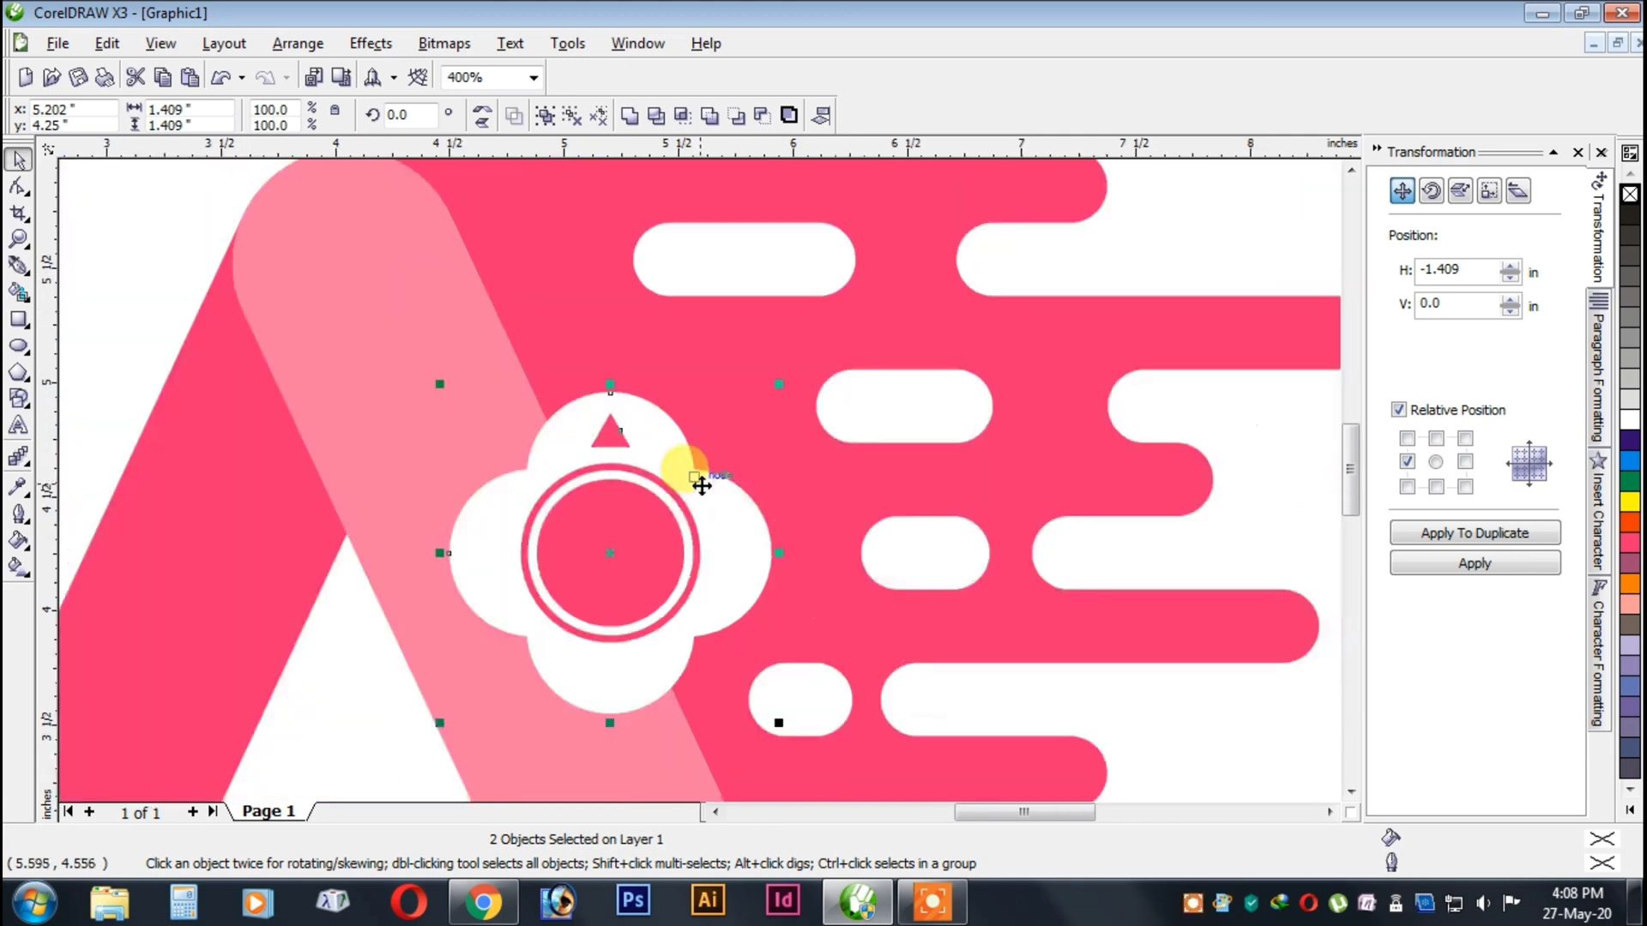
# Centre the triangle horizontally on the clover and place a vertically mirrored duplicate in the lower petal.
pyautogui.scroll(-1, 687, 471)
pyautogui.click(1436, 487)
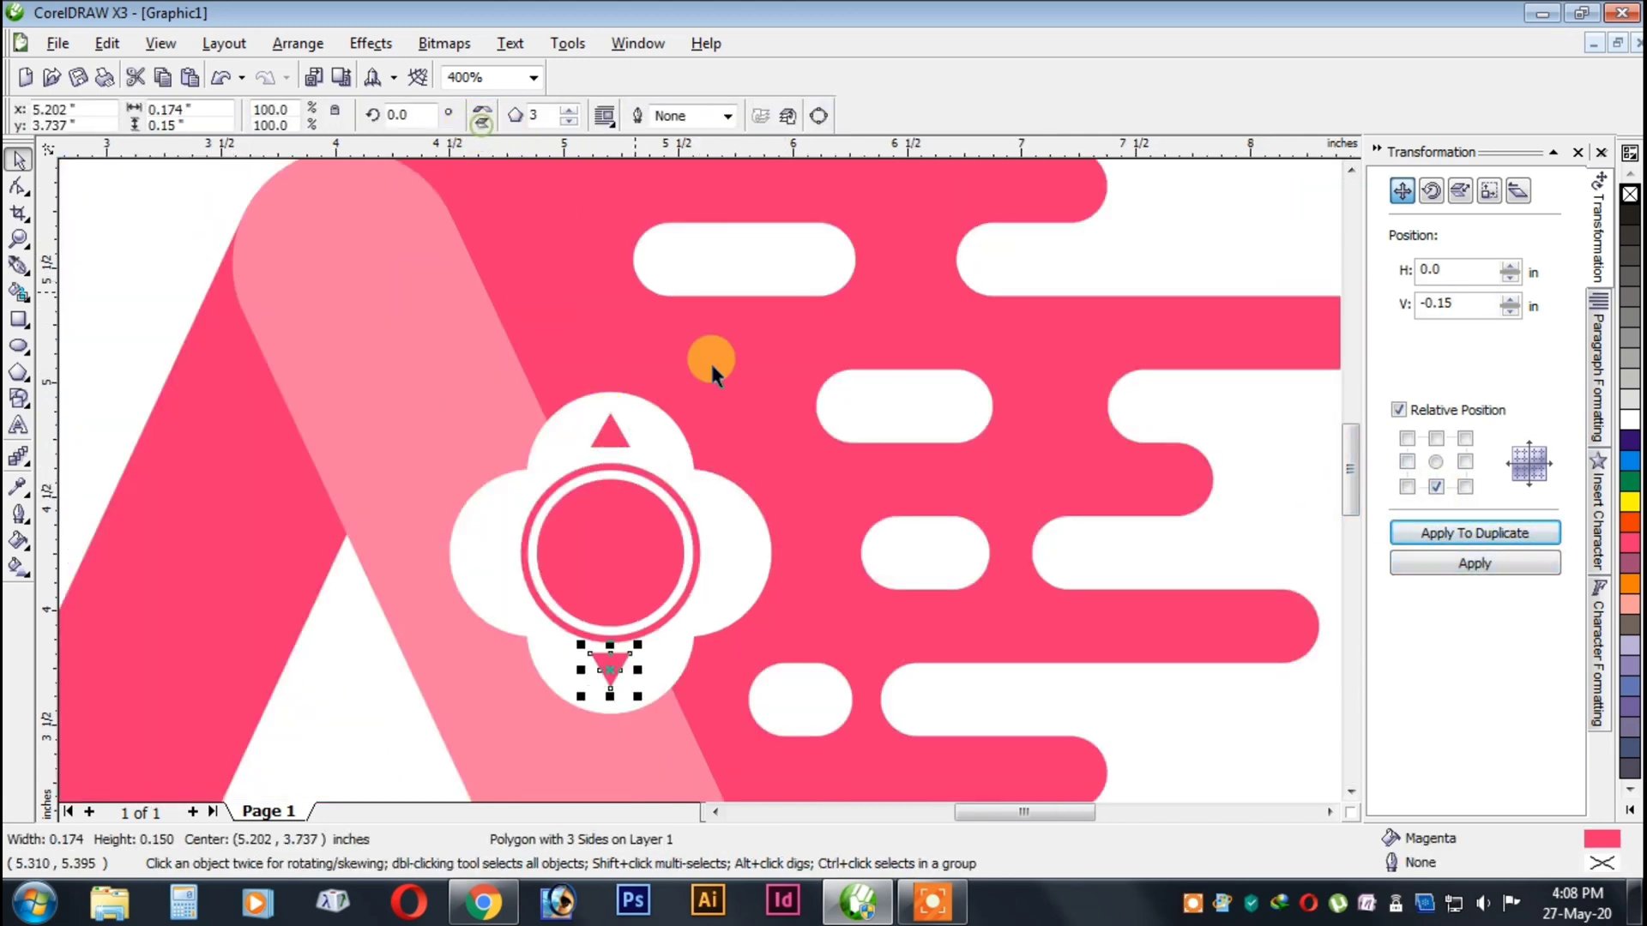
pyautogui.scroll(1, 629, 658)
pyautogui.scroll(-1, 678, 394)
# Group the upper and lower triangles and centre the group on the clover.
pyautogui.keyDown('shift'); pyautogui.click(693, 304); pyautogui.keyUp('shift')
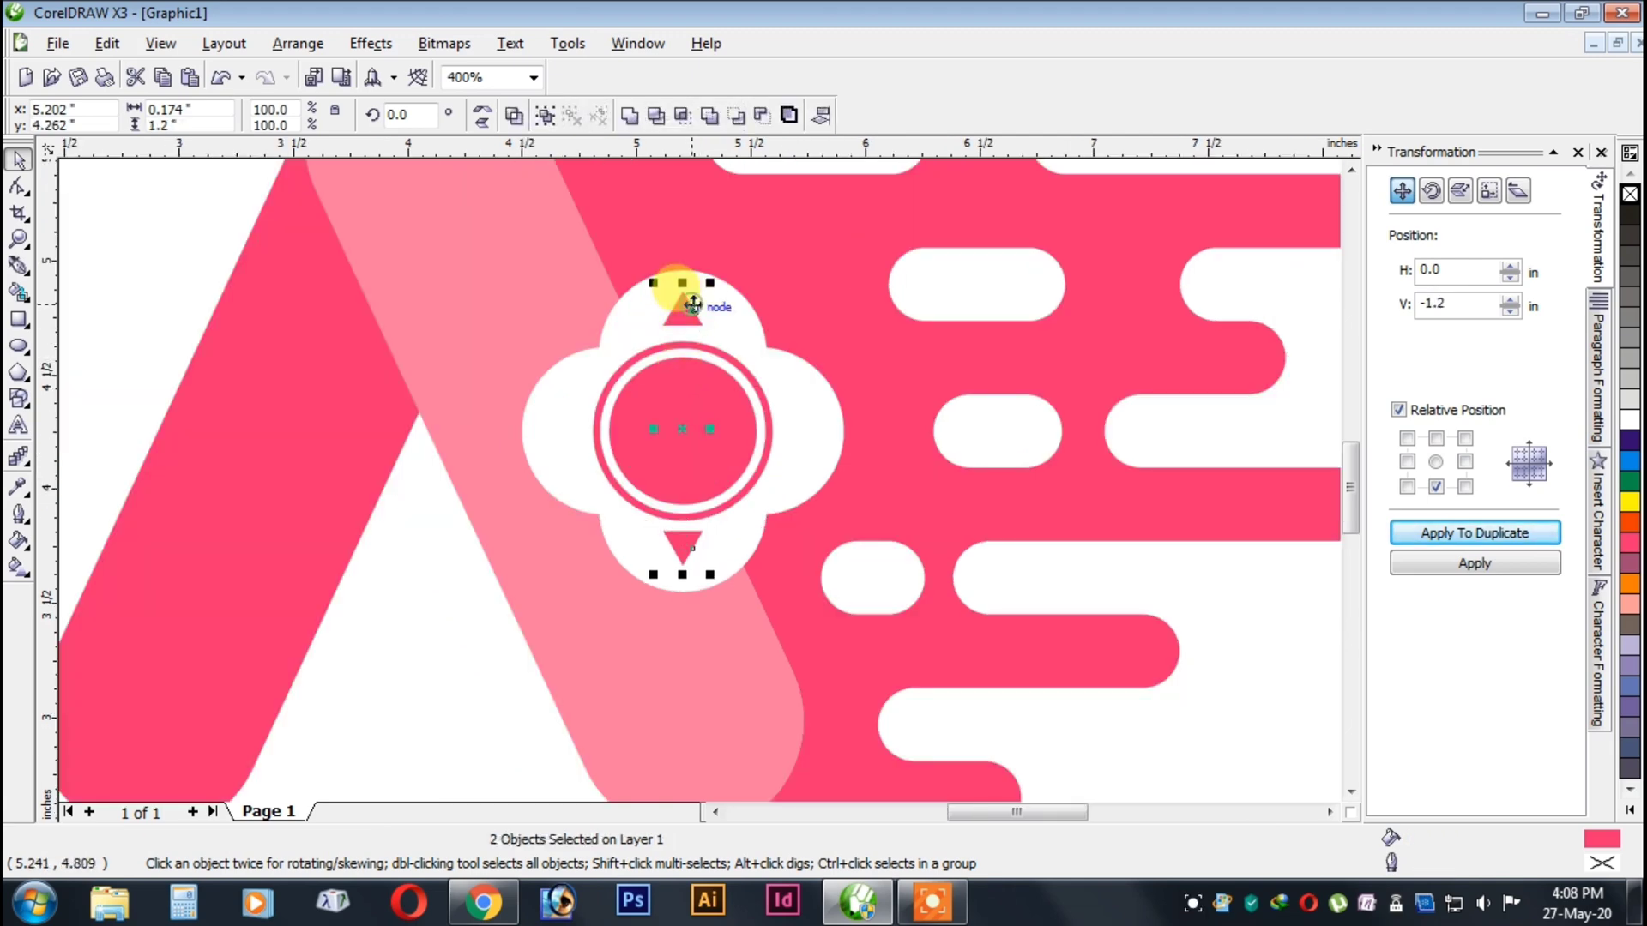
pyautogui.hotkey('ctrl', 'g')
pyautogui.keyDown('shift'); pyautogui.click(743, 316); pyautogui.keyUp('shift')
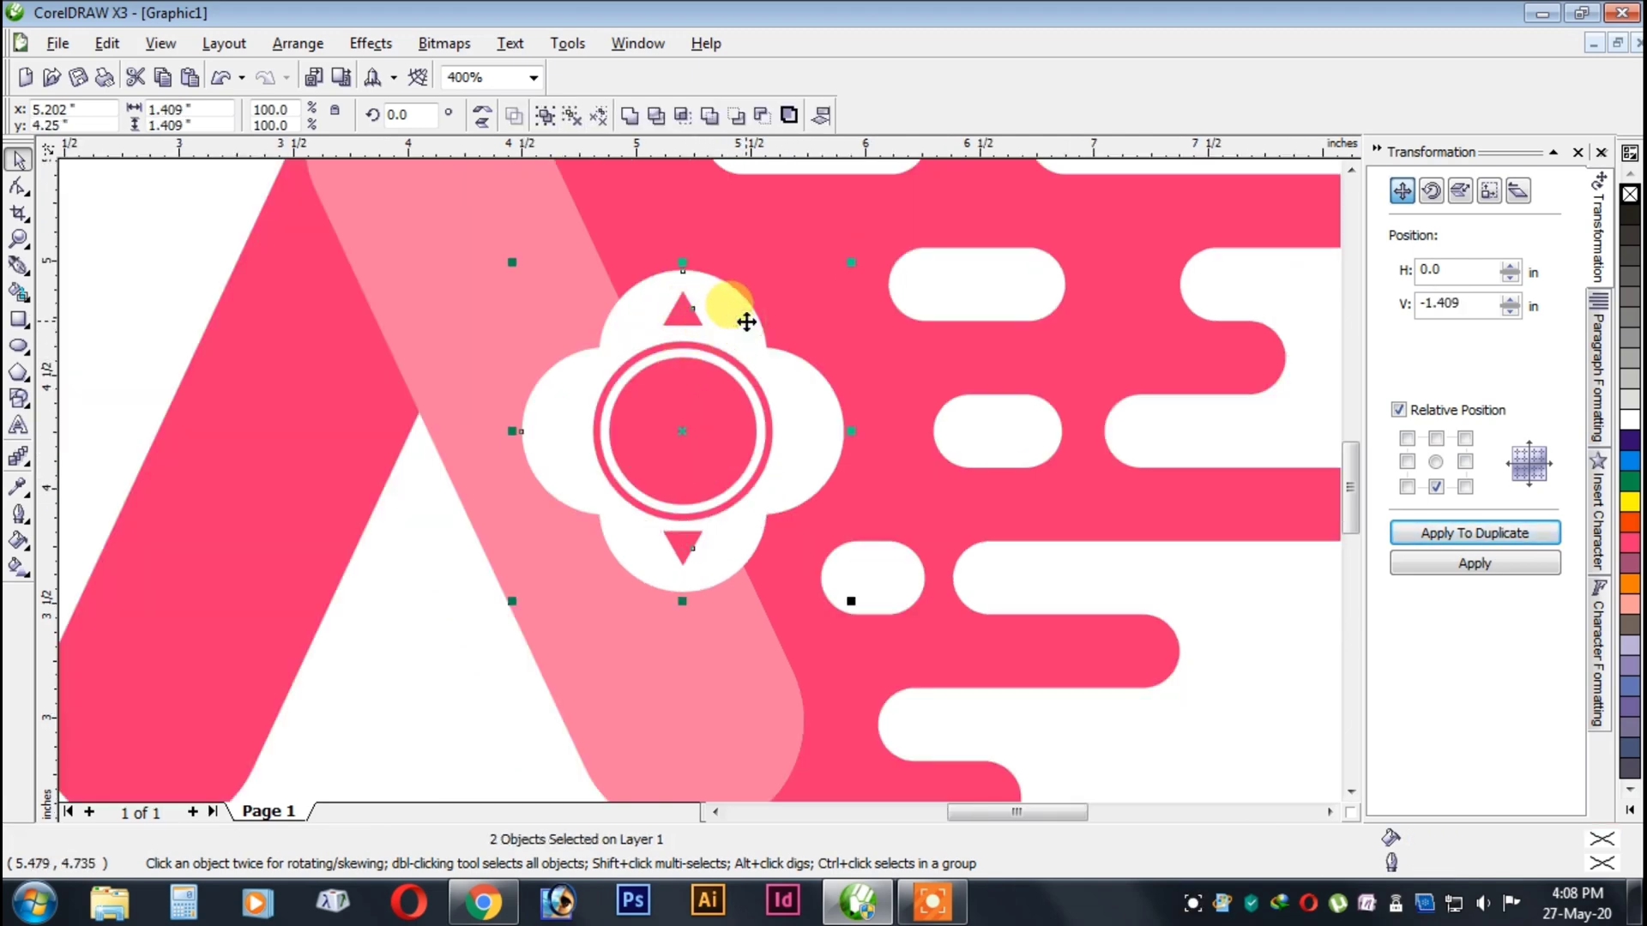
pyautogui.scroll(-1, 1054, 667)
pyautogui.scroll(-1, 665, 461)
pyautogui.scroll(2, 665, 462)
# Add a copy of the triangle pair rotated 90° so that the clover's side petals also have triangles.
pyautogui.click(727, 336)
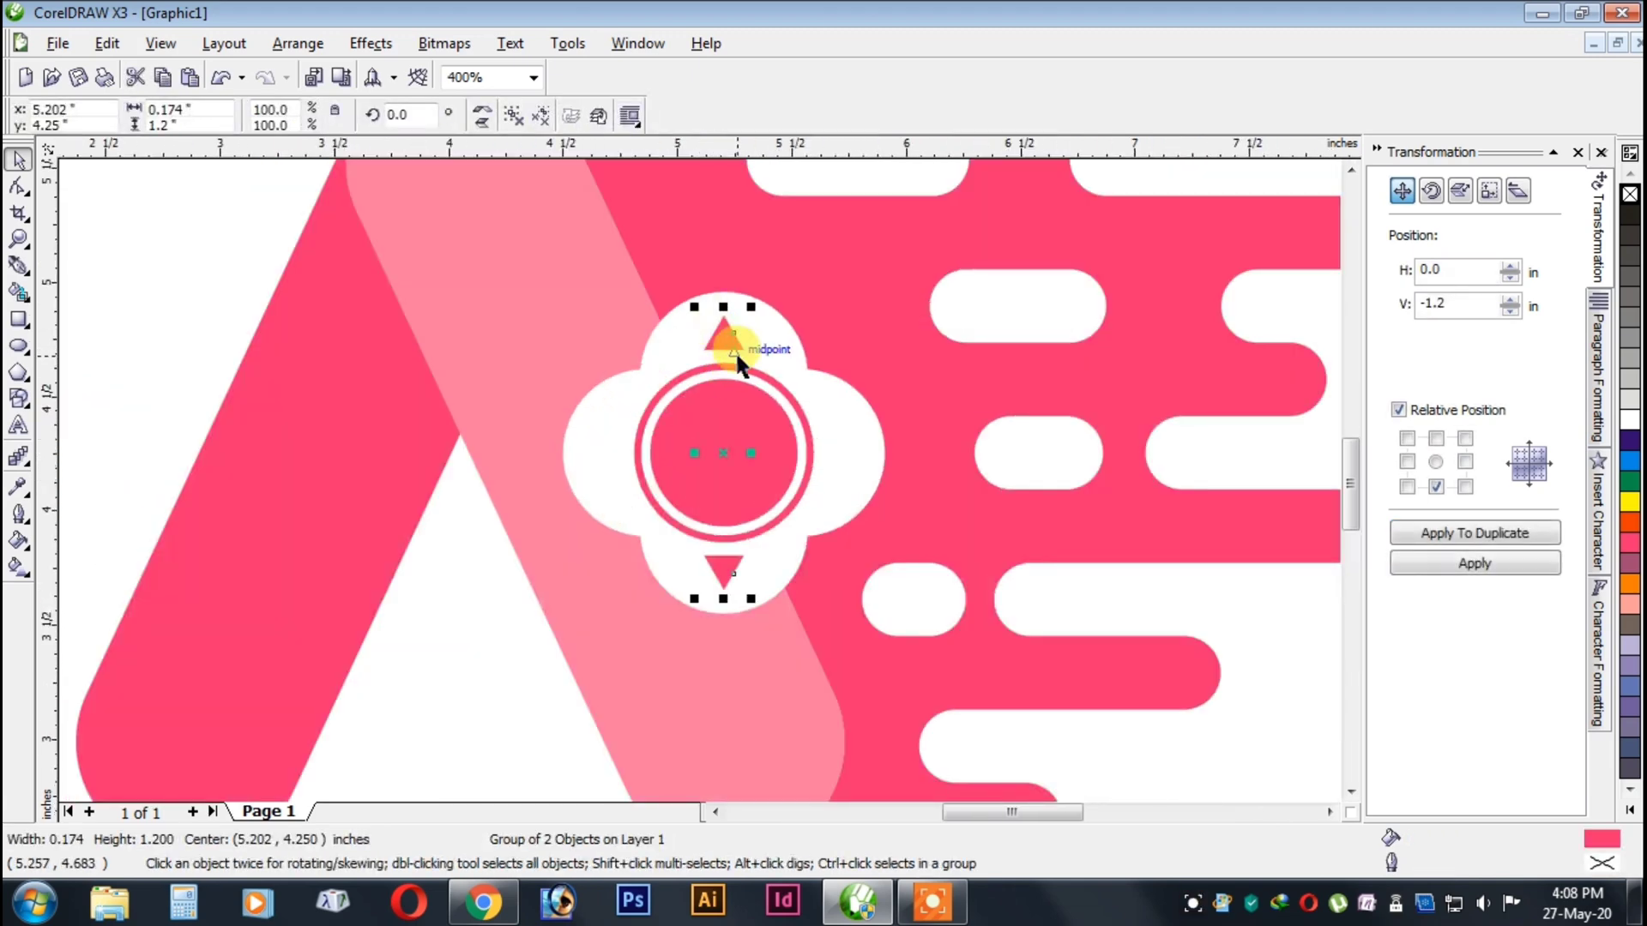
pyautogui.click(407, 116)
pyautogui.write('90')
pyautogui.press('Return')
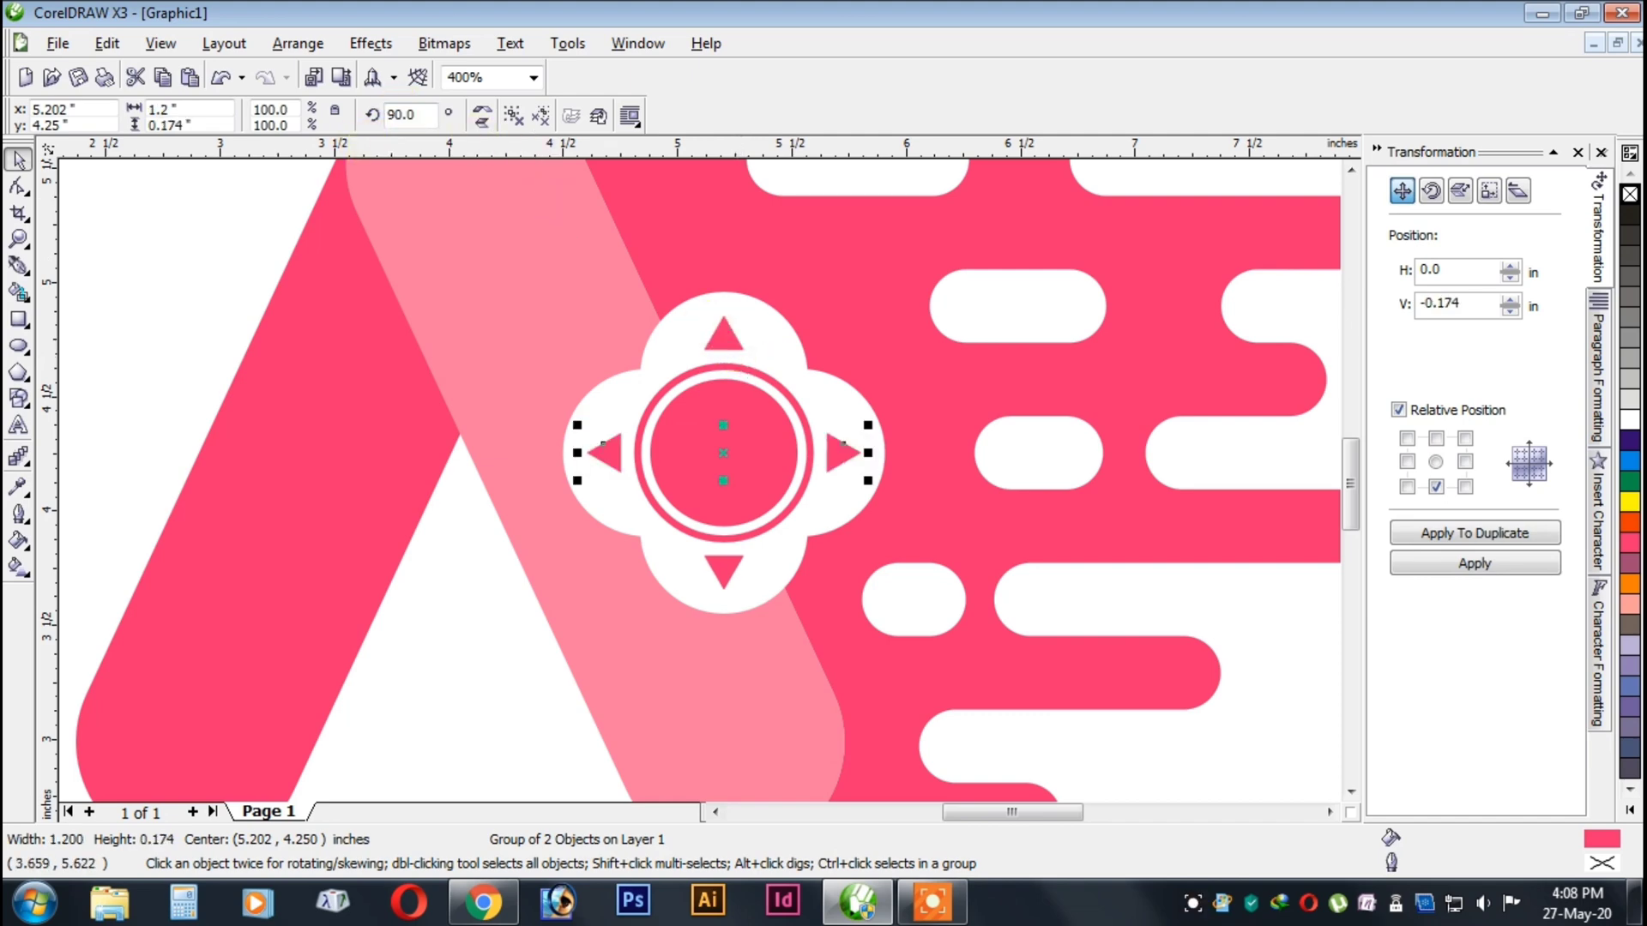
pyautogui.scroll(-1, 912, 423)
pyautogui.click(1042, 610)
# Select all parts of the A-shaped logo and group them.
pyautogui.scroll(-2, 685, 470)
pyautogui.scroll(2, 684, 472)
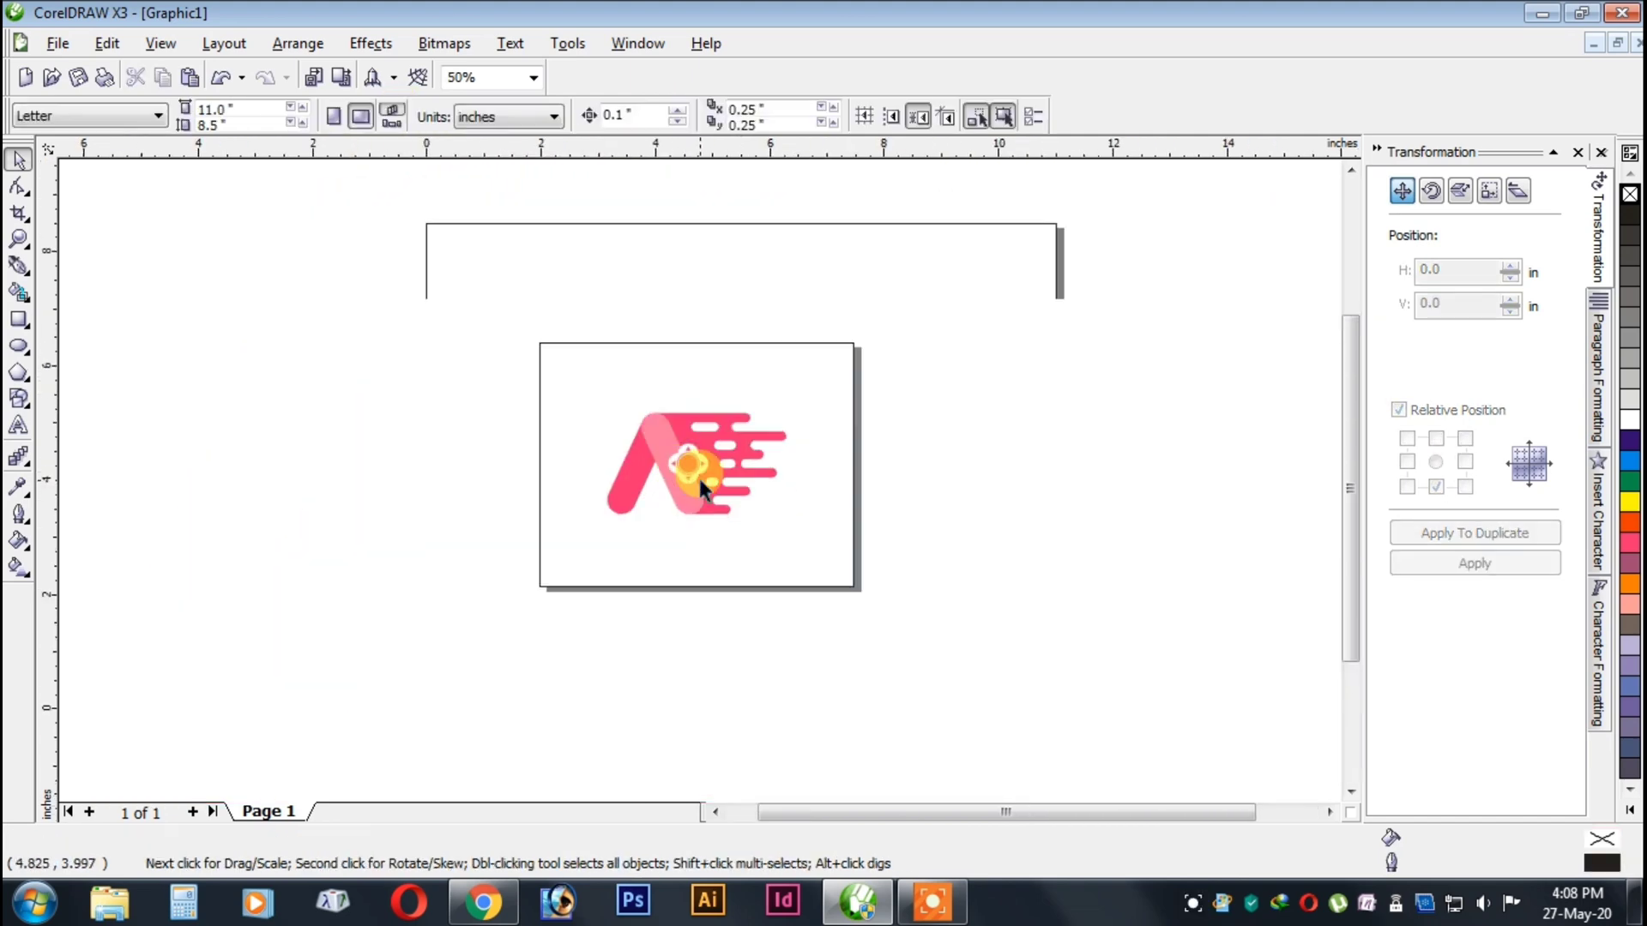
pyautogui.scroll(1, 698, 475)
pyautogui.scroll(-1, 697, 475)
pyautogui.moveTo(353, 364); pyautogui.dragTo(857, 587)
pyautogui.hotkey('ctrl', 'g')
pyautogui.scroll(-3, 698, 475)
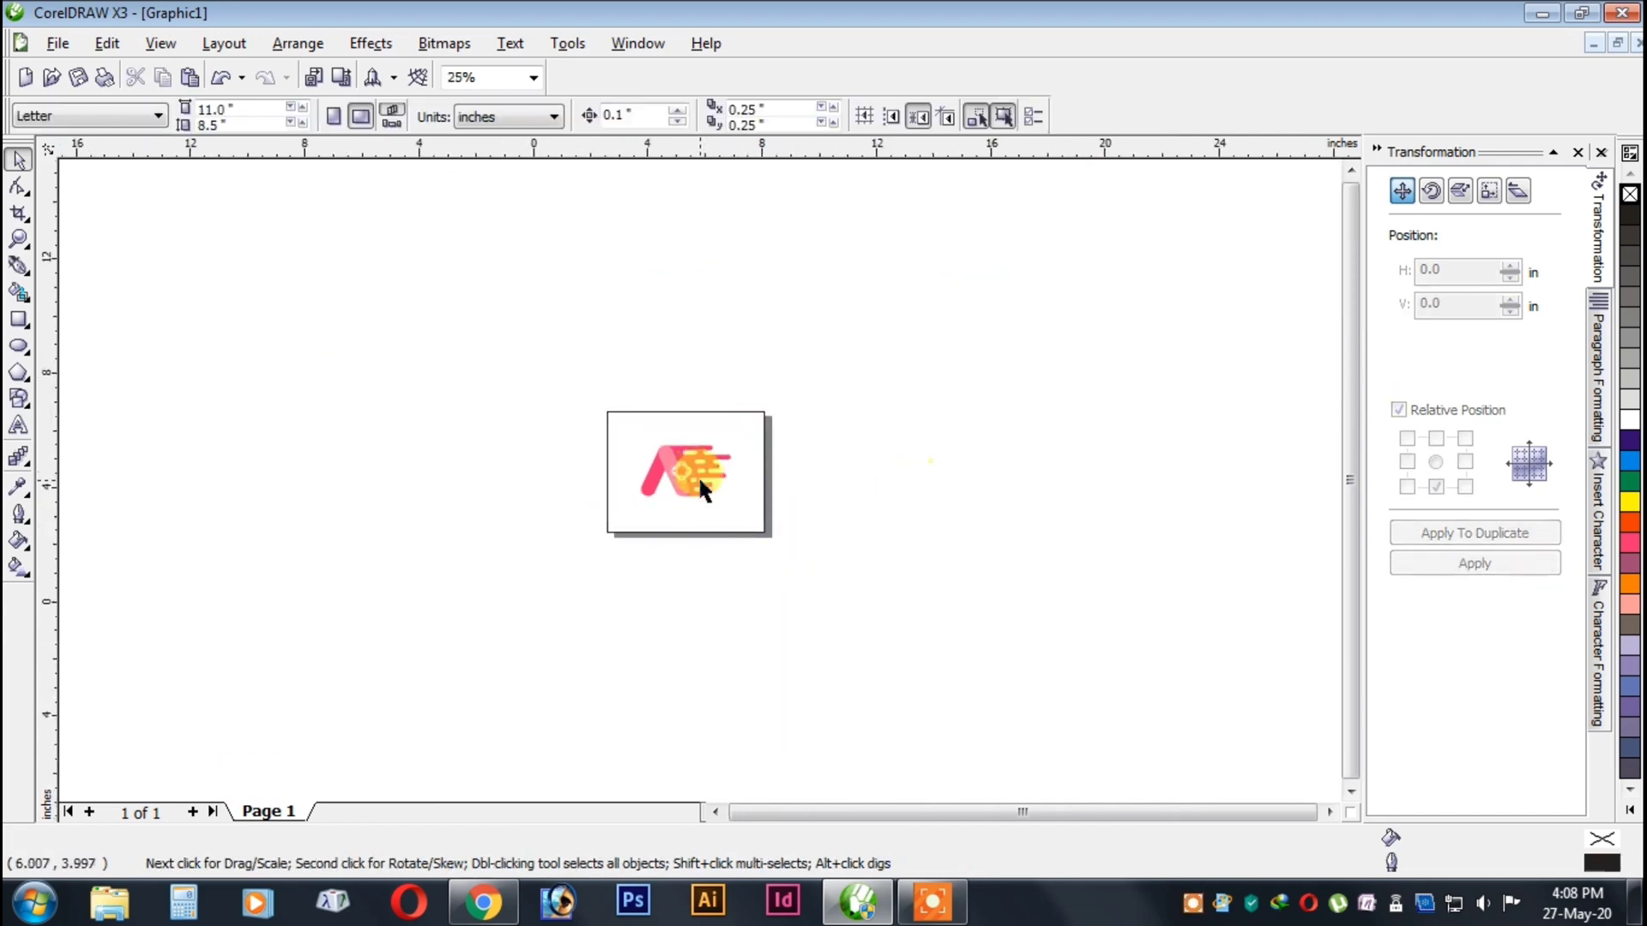
pyautogui.scroll(2, 698, 475)
pyautogui.moveTo(489, 352); pyautogui.dragTo(829, 594)
pyautogui.scroll(2, 701, 480)
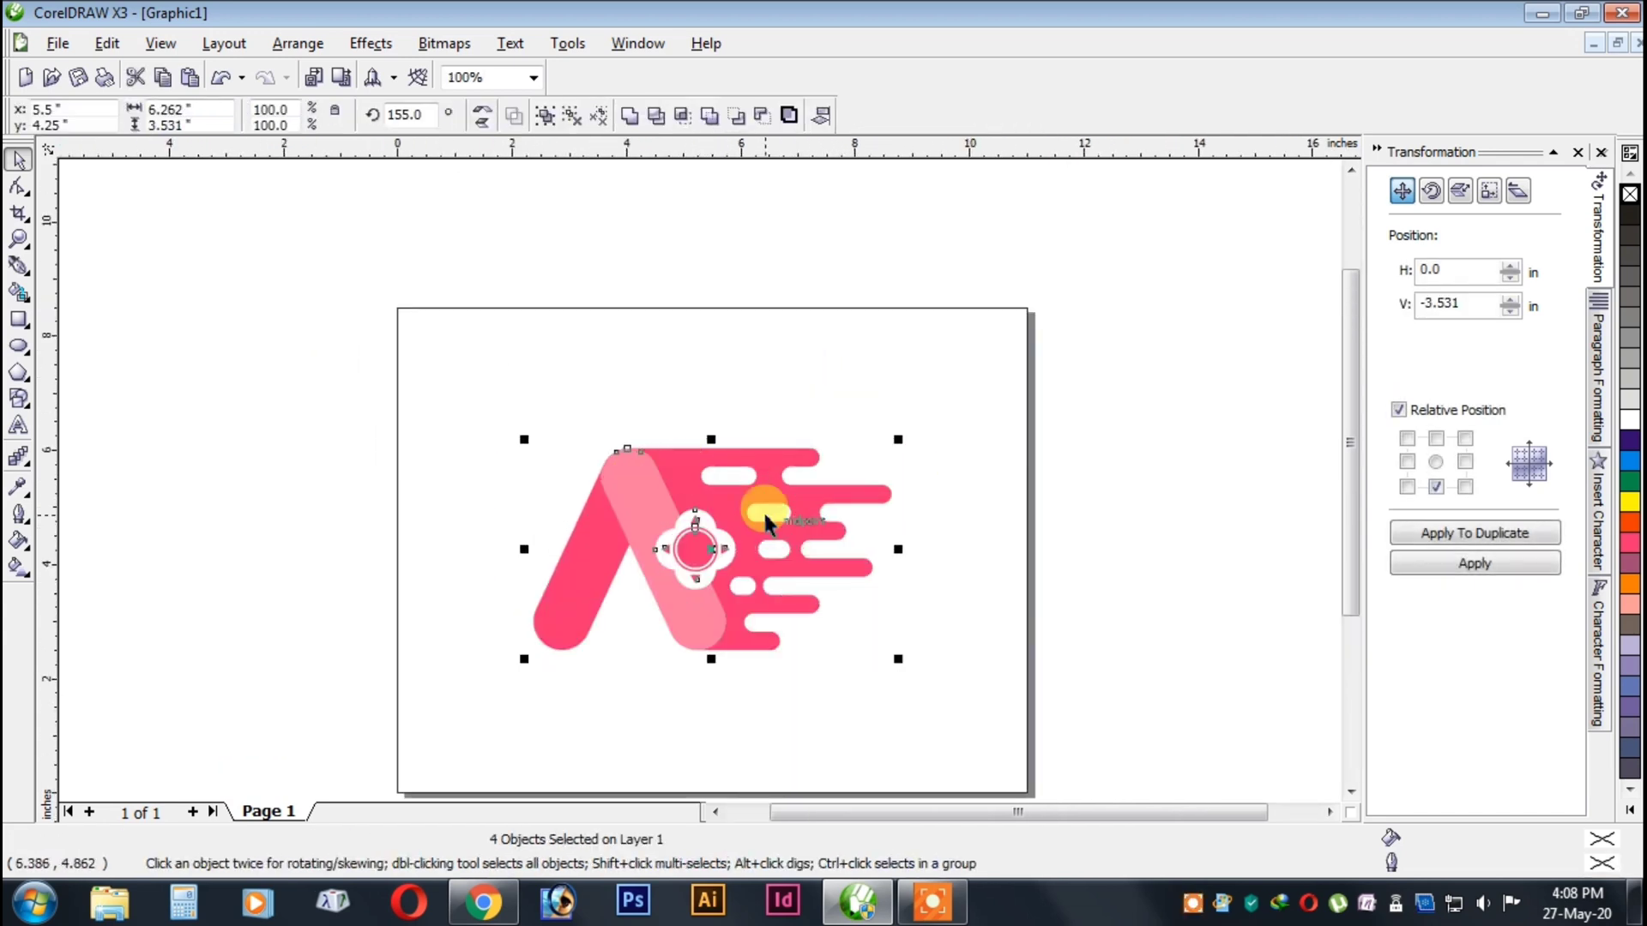
pyautogui.hotkey('ctrl', 'g')
pyautogui.scroll(-1, 701, 480)
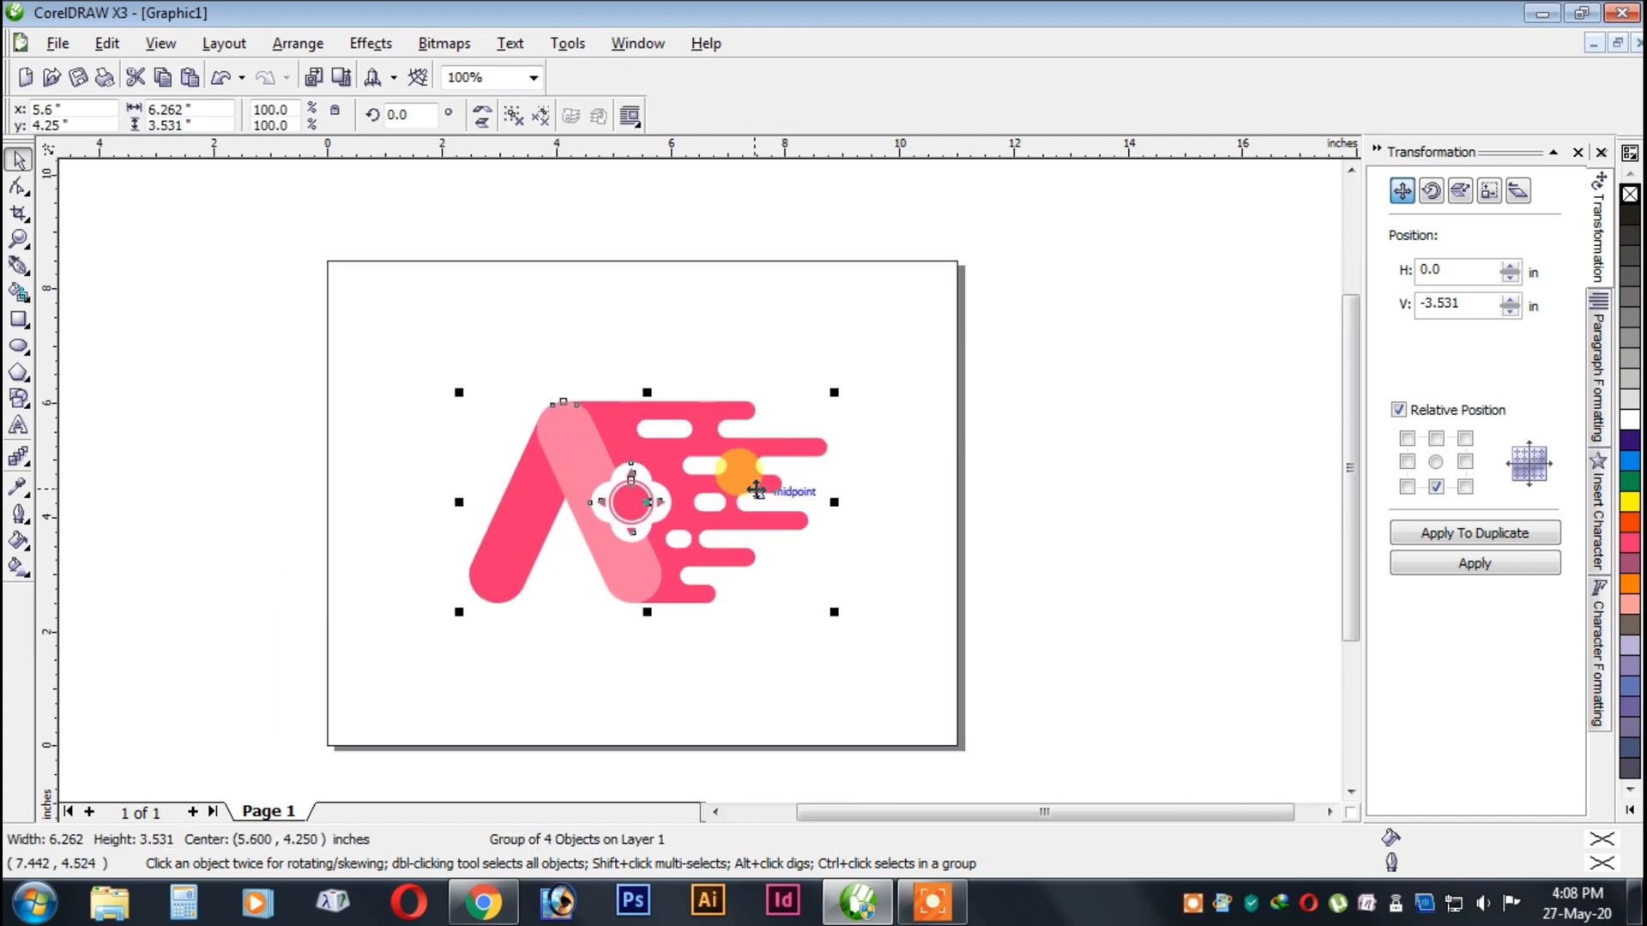
pyautogui.click(736, 654)
# Add the text ALONE GAMER below the logo.
pyautogui.scroll(1, 540, 632)
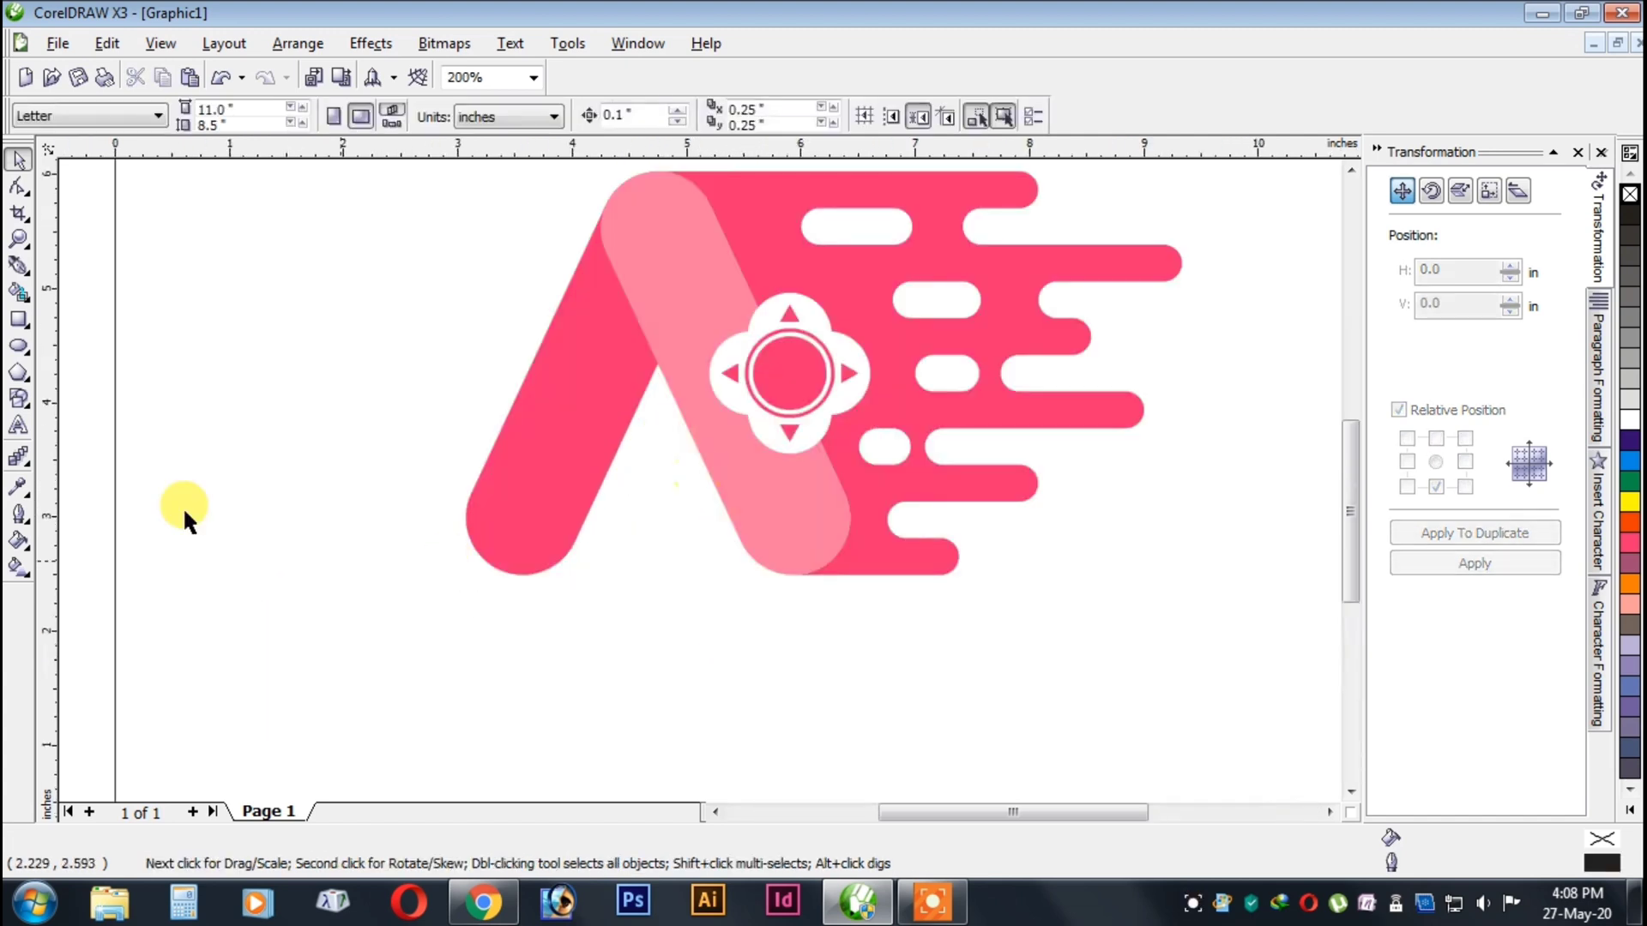
pyautogui.click(18, 425)
pyautogui.click(533, 672)
pyautogui.write('ALONE GAMER')
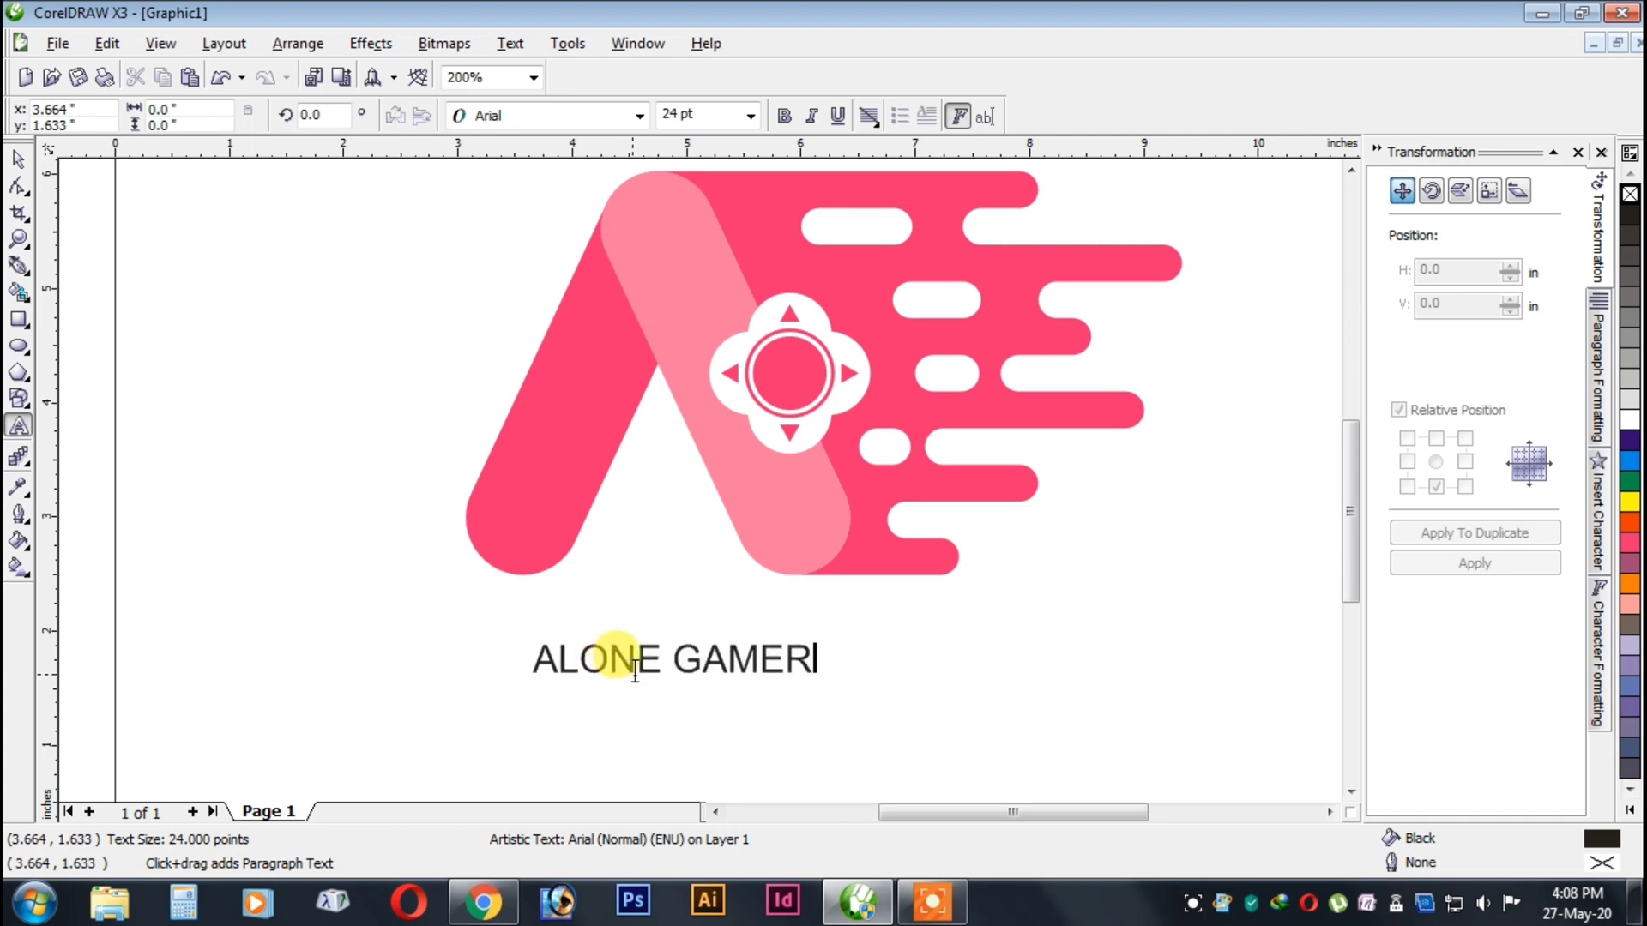
# Set the font of the ALONE GAMER text to Futura Hv BT.
pyautogui.click(634, 673)
pyautogui.hotkey('ctrl', 'a')
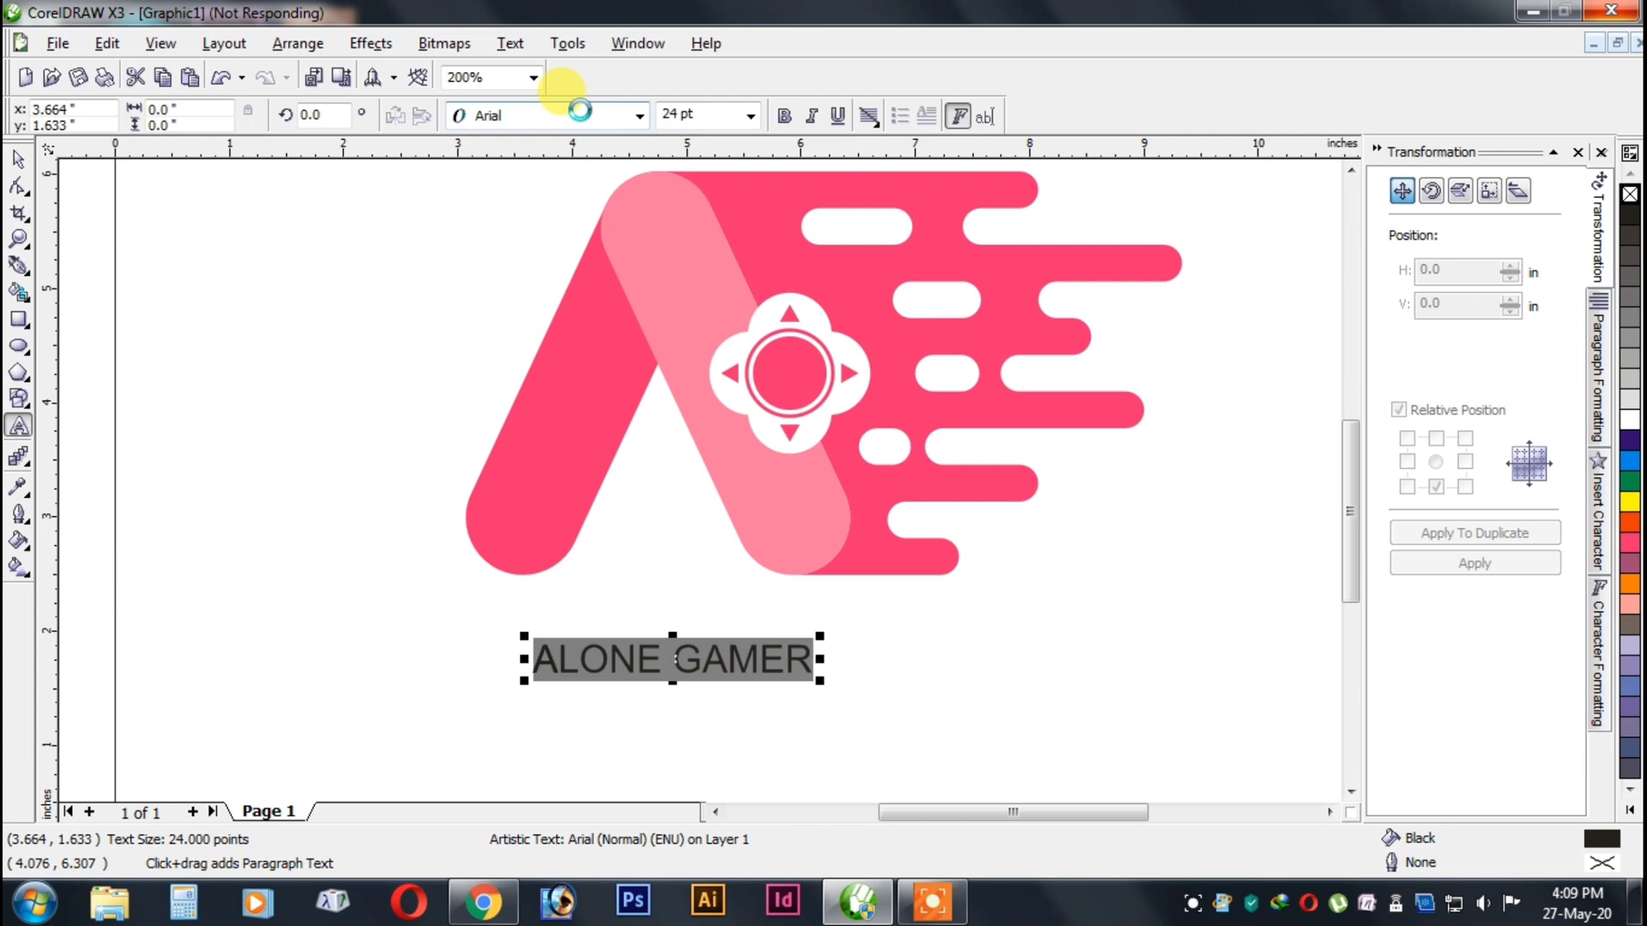
pyautogui.click(580, 110)
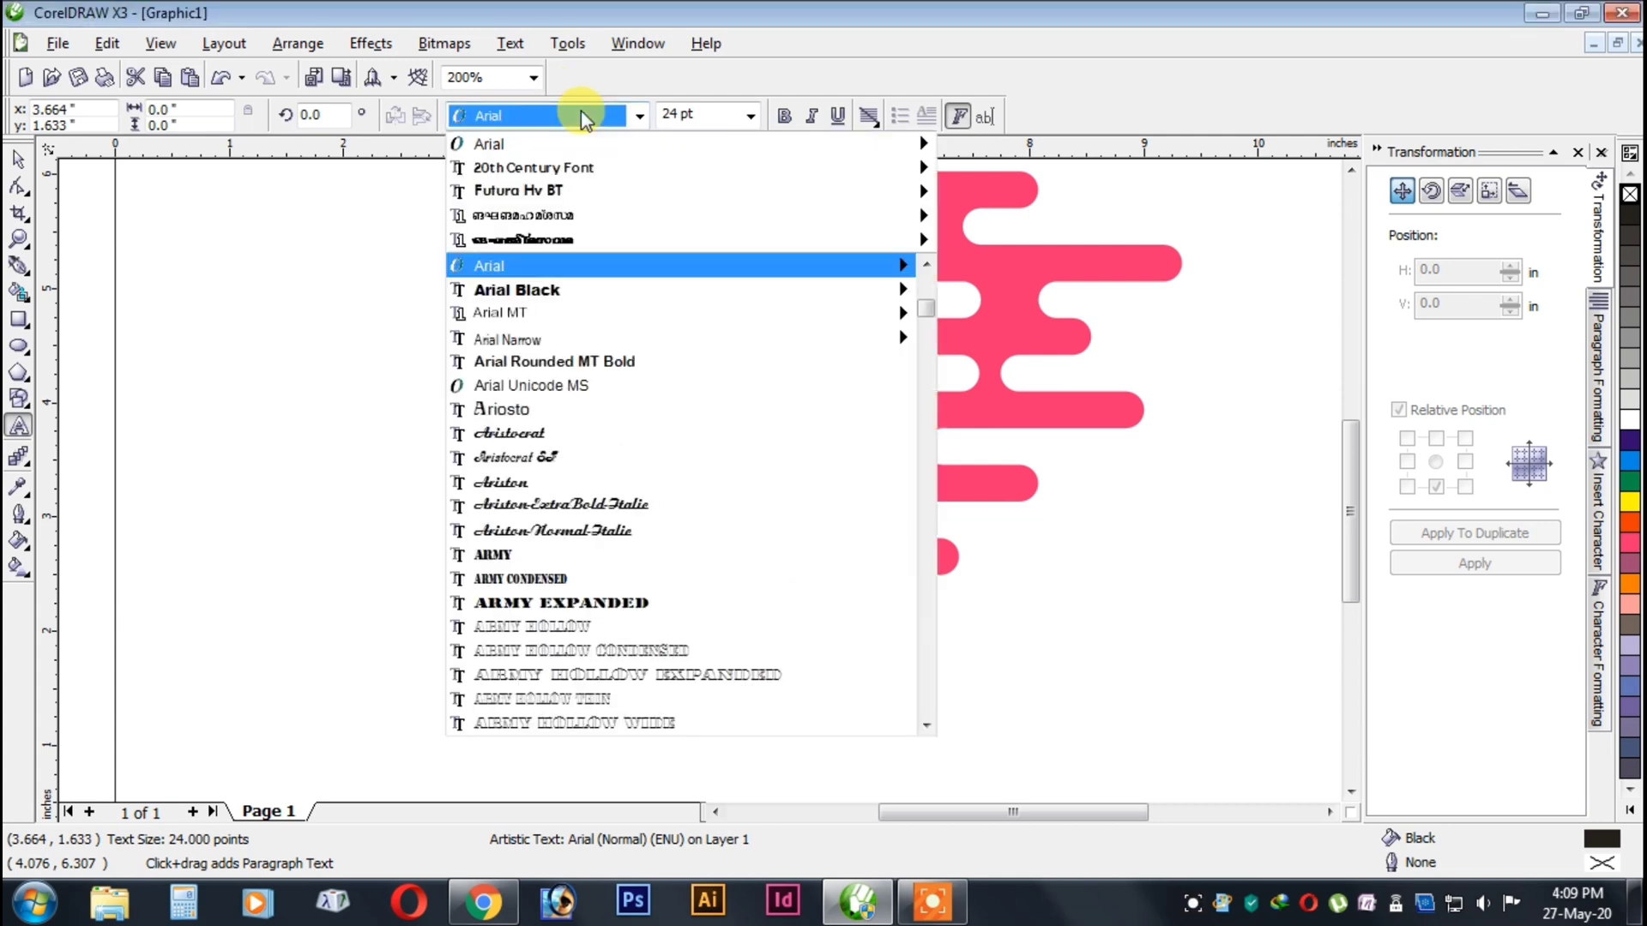
pyautogui.click(604, 189)
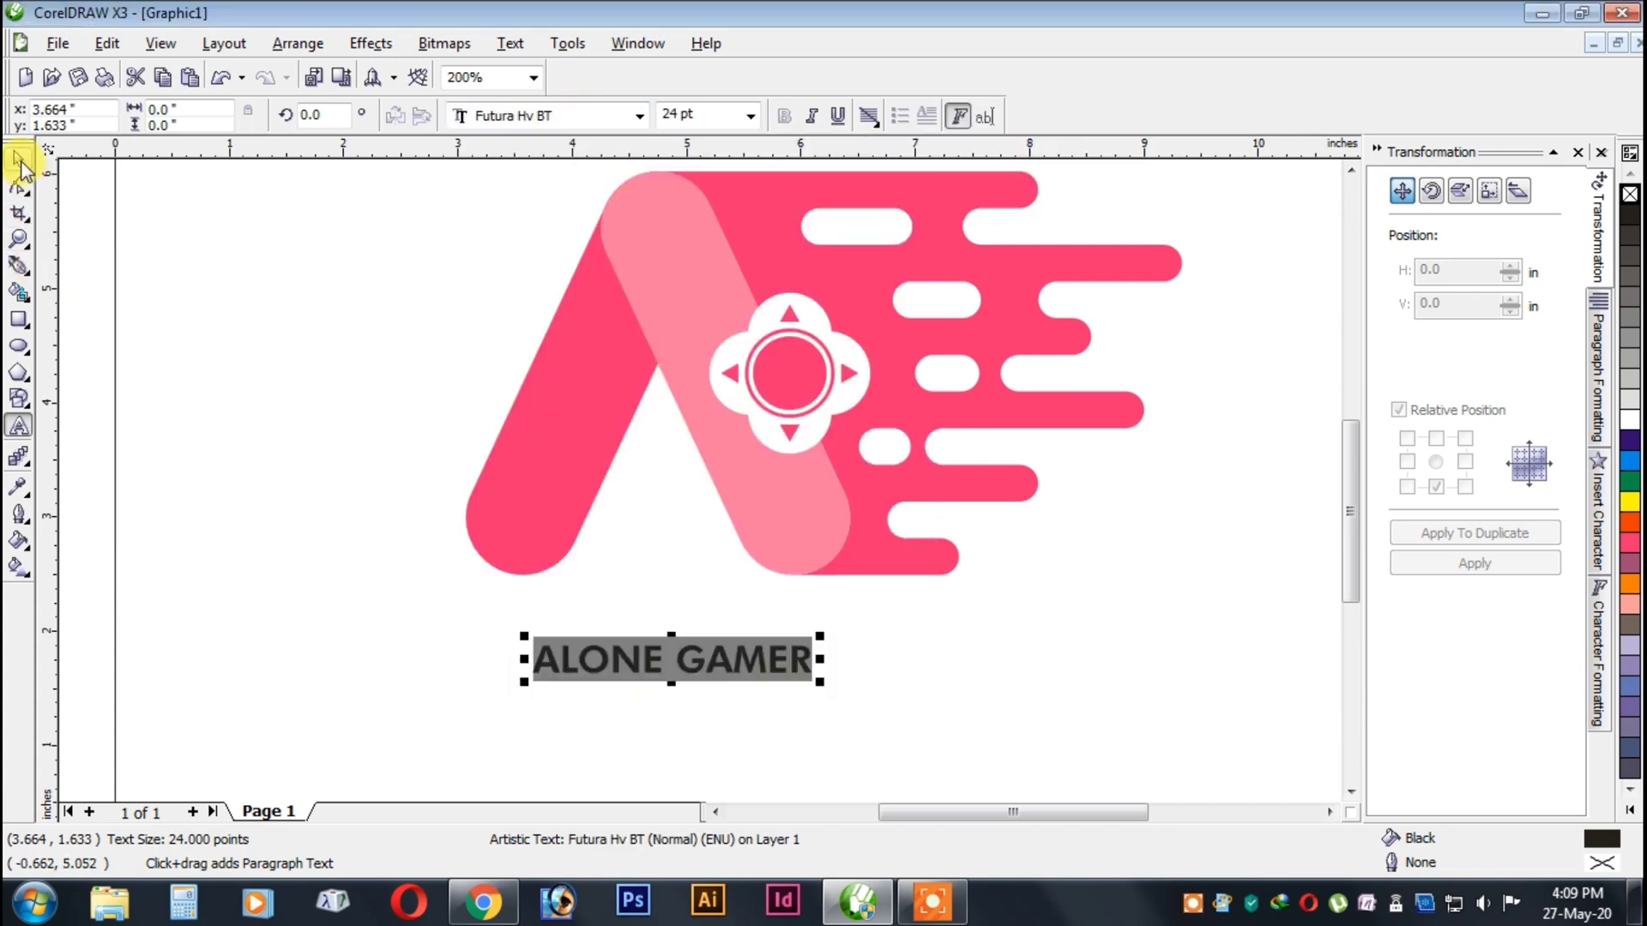
# Enlarge the ALONE GAMER text to about 40 pt and centre it horizontally under the logo.
pyautogui.click(18, 160)
pyautogui.moveTo(821, 639); pyautogui.dragTo(937, 629)
pyautogui.keyDown('shift'); pyautogui.click(908, 556); pyautogui.keyUp('shift')
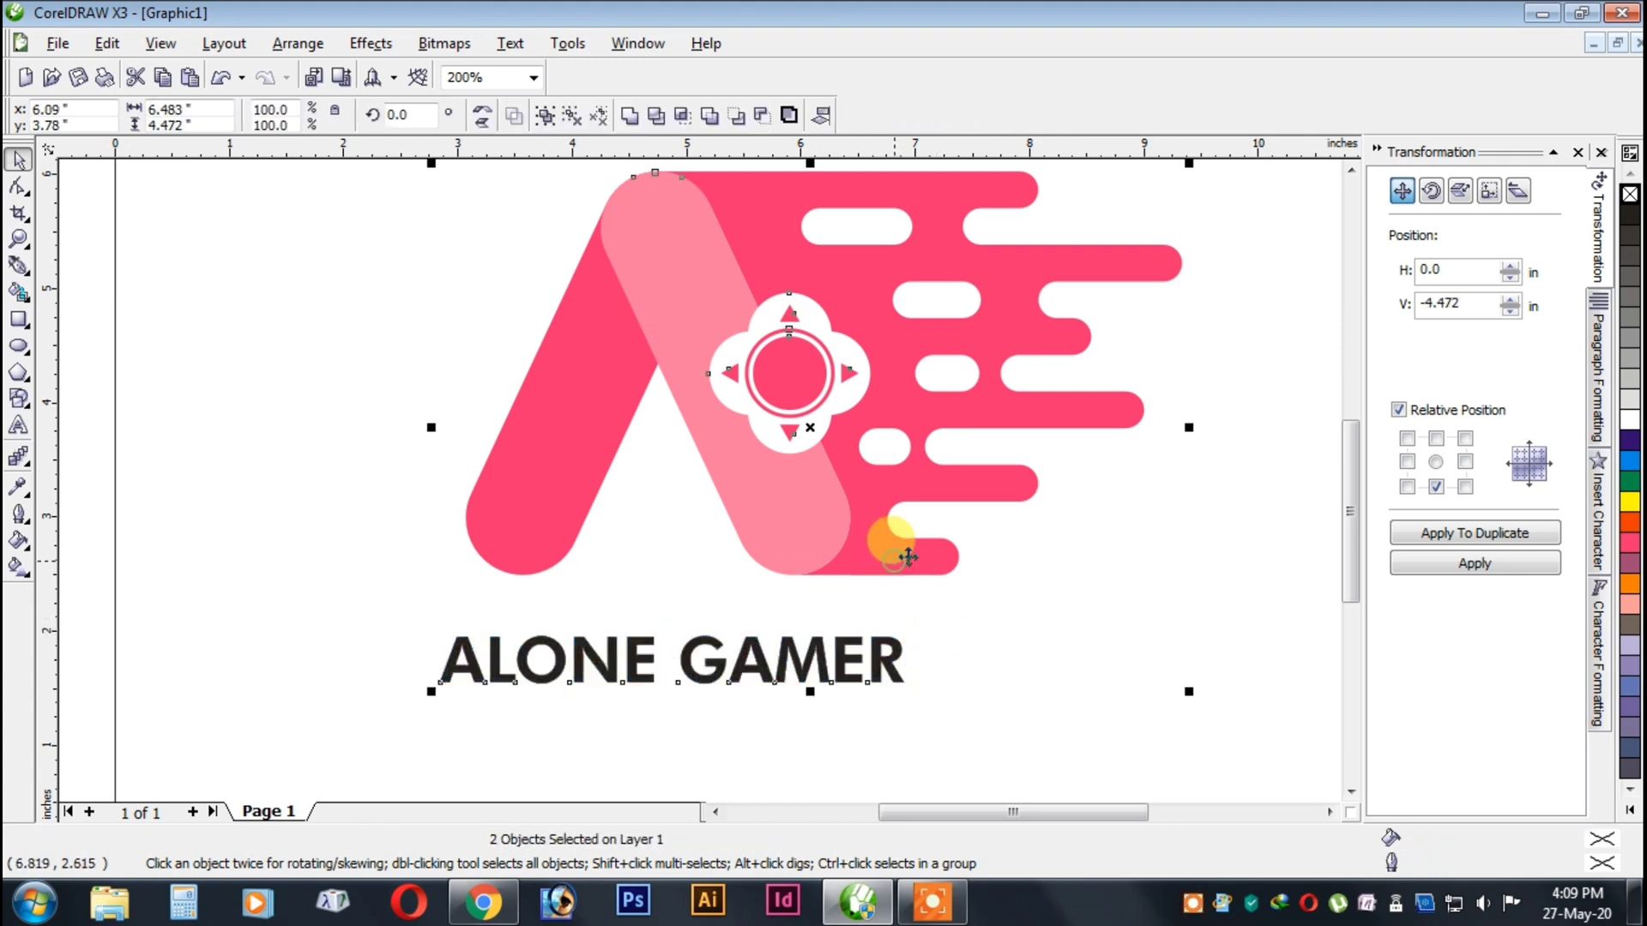
pyautogui.press('c')
pyautogui.scroll(-1, 924, 556)
pyautogui.click(806, 508)
pyautogui.scroll(-1, 809, 509)
pyautogui.scroll(2, 593, 446)
# Widen the letter spacing of the ALONE GAMER text and recentre it horizontally under the logo.
pyautogui.click(956, 624)
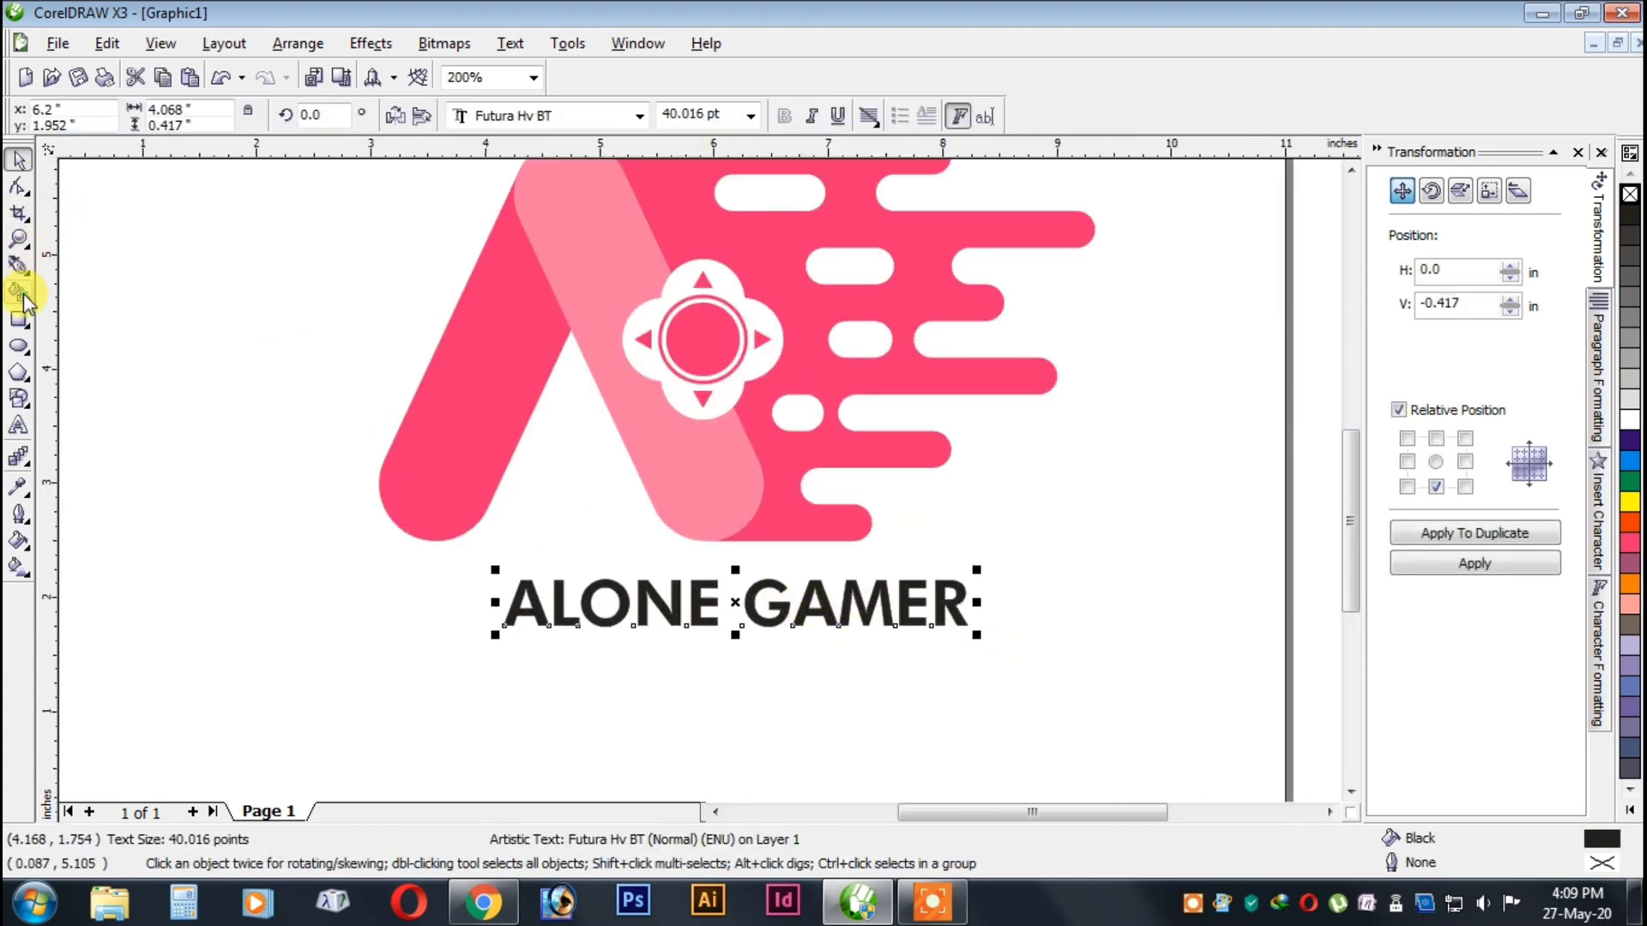
pyautogui.click(23, 190)
pyautogui.moveTo(967, 636); pyautogui.dragTo(1153, 637)
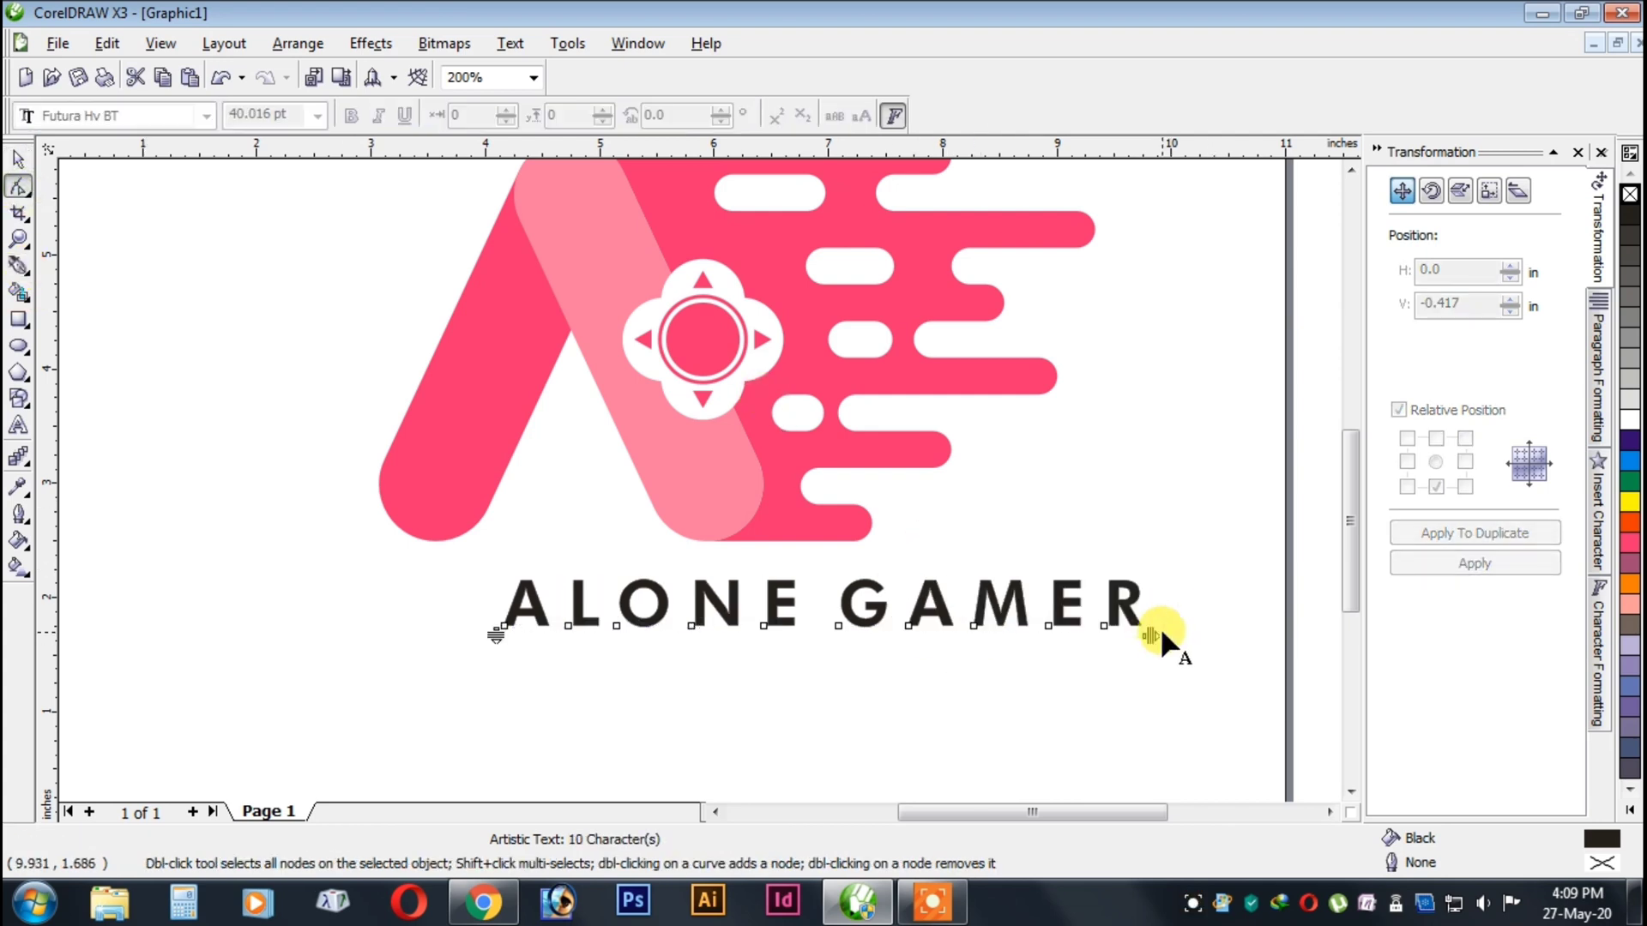
pyautogui.click(18, 160)
pyautogui.keyDown('shift'); pyautogui.click(785, 452); pyautogui.keyUp('shift')
pyautogui.press('c')
pyautogui.click(1219, 494)
# Group the logo and the ALONE GAMER text together.
pyautogui.scroll(-2, 1218, 494)
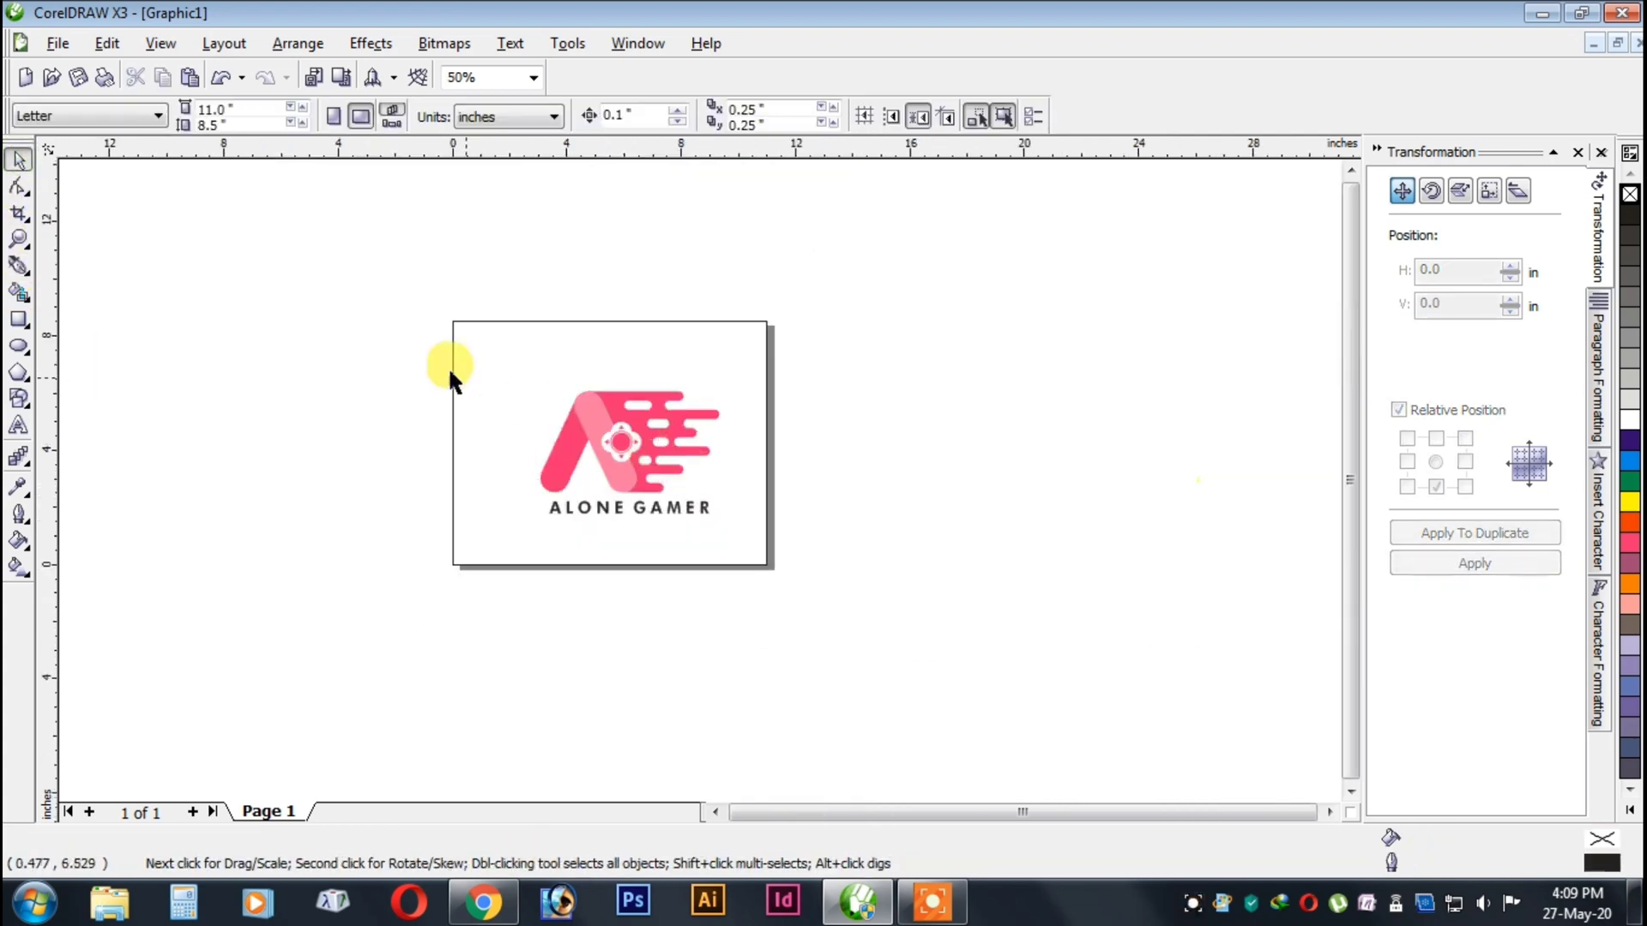
pyautogui.moveTo(446, 368); pyautogui.dragTo(868, 564)
pyautogui.hotkey('ctrl', 'g')
pyautogui.click(867, 559)
pyautogui.scroll(-1, 697, 475)
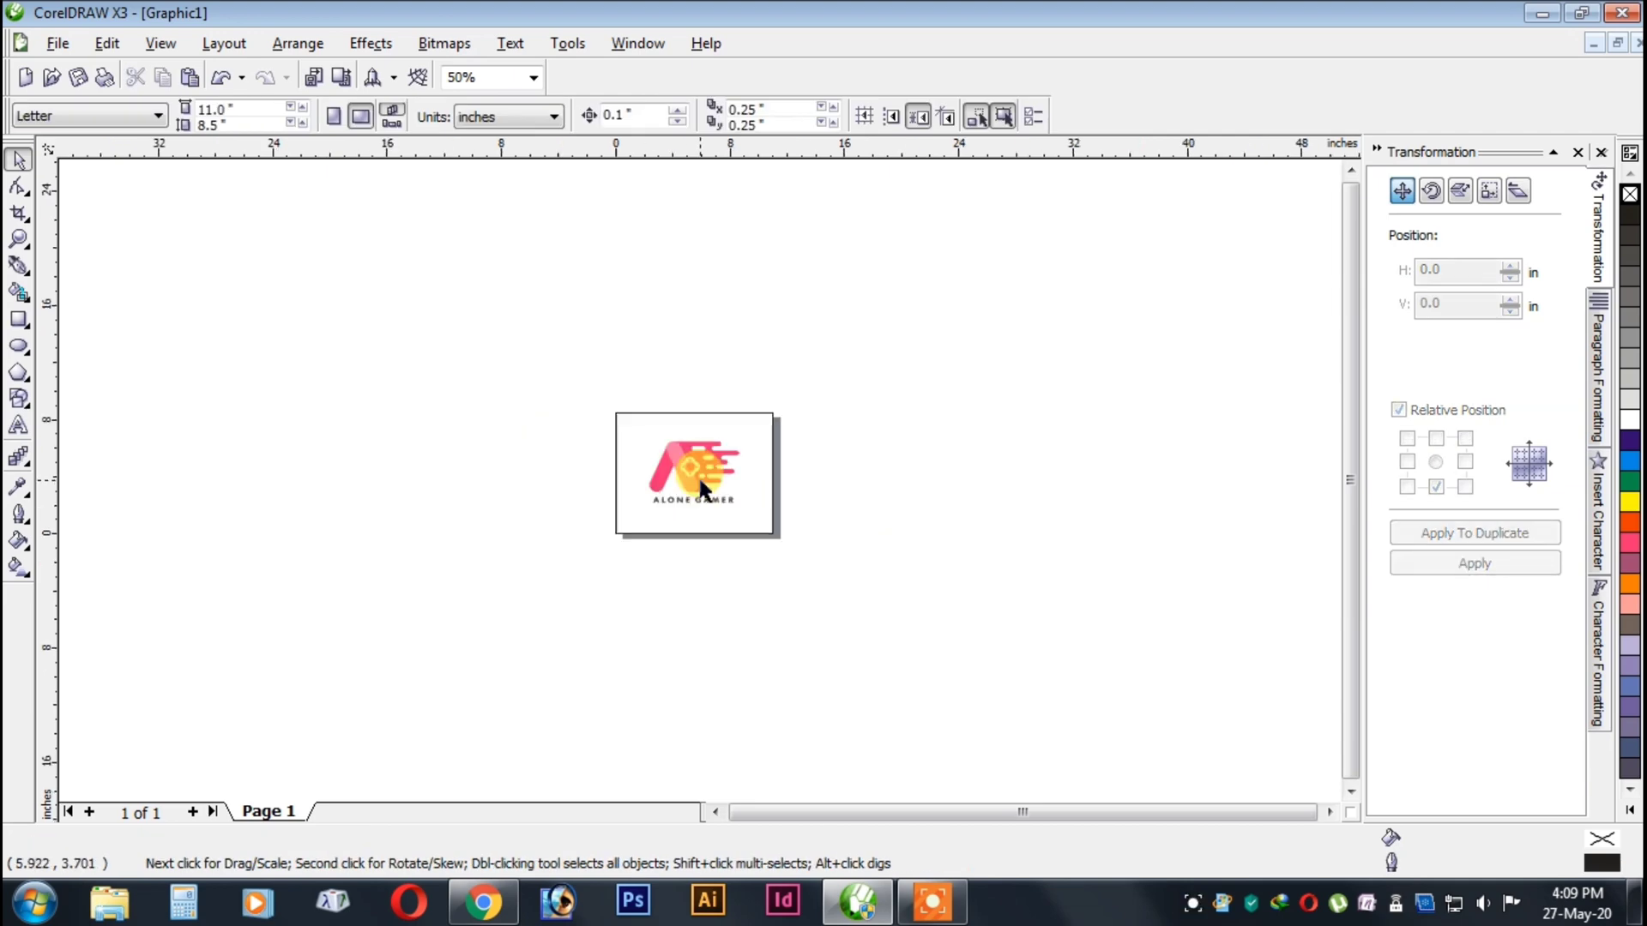
pyautogui.scroll(2, 698, 475)
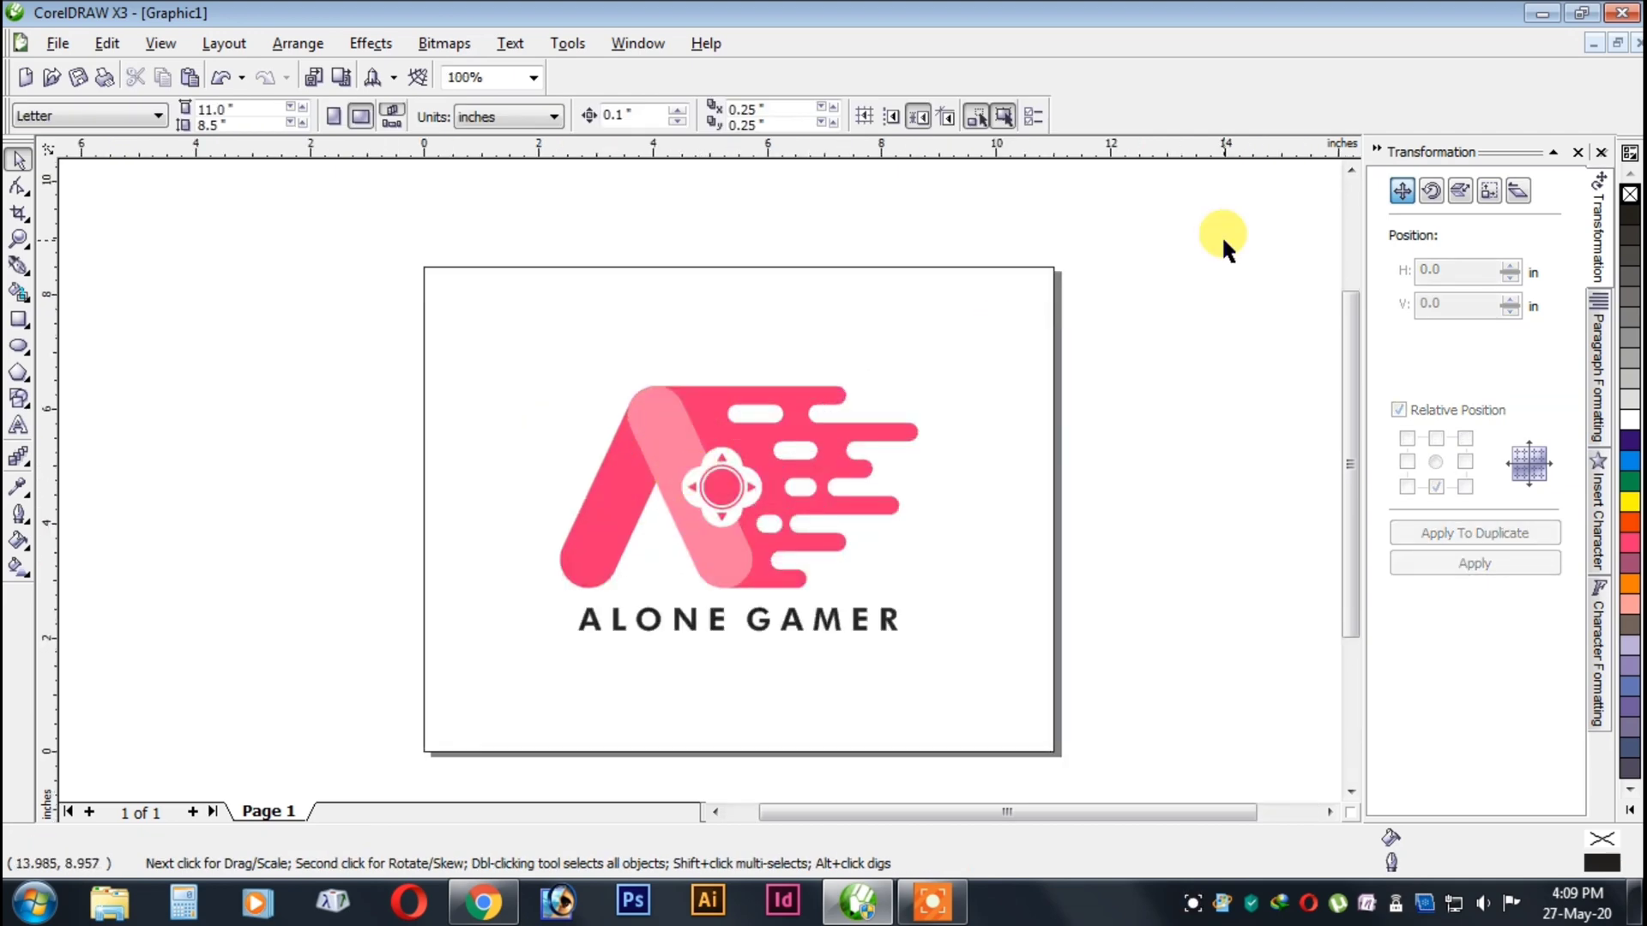